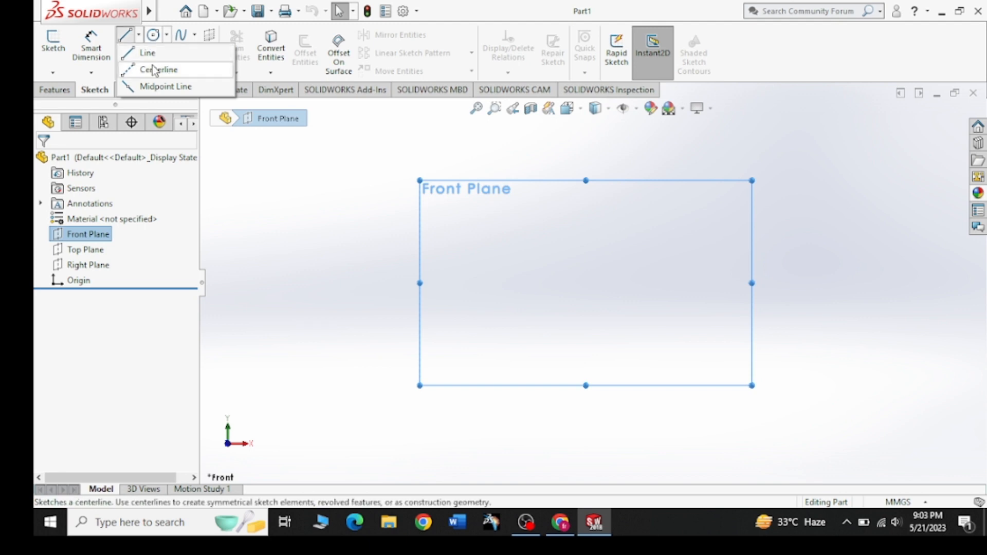
Sketch a vertical centerline through the origin on the Front Plane, extending above and below it
{"action": "left_click", "coordinate": [154, 69]}
{"action": "left_click", "coordinate": [585, 346]}
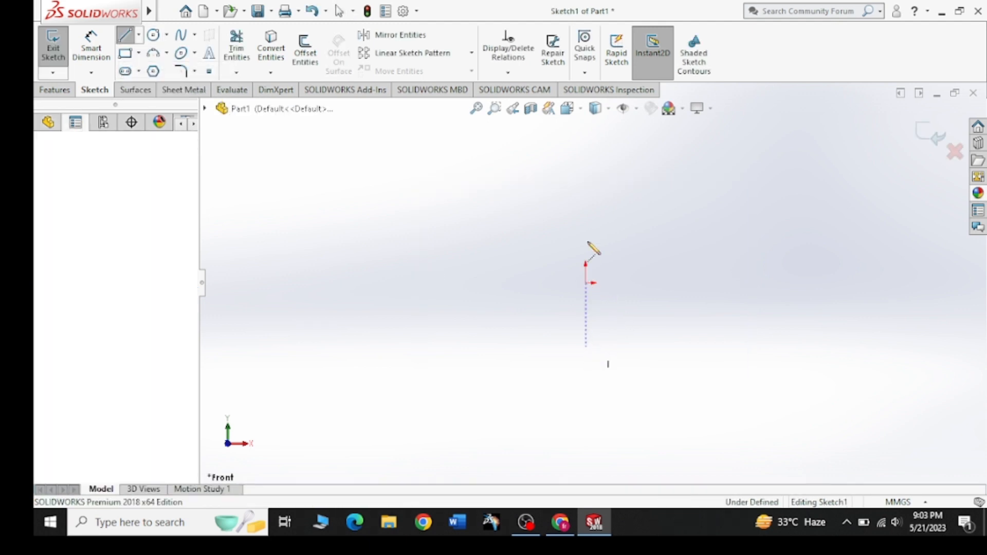
{"action": "left_click", "coordinate": [588, 170]}
{"action": "key", "text": "Escape"}
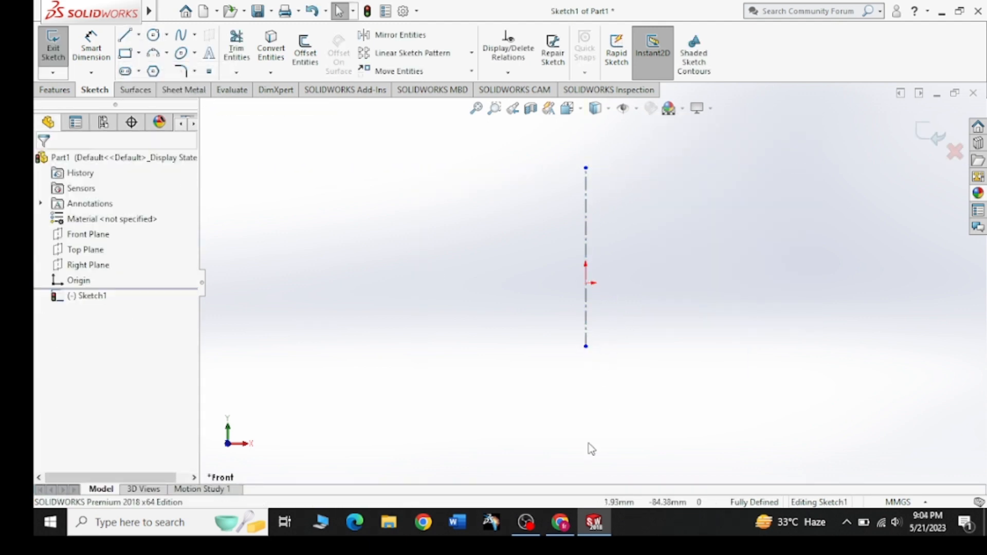
Consult the light-bulb reference drawing in Chrome and sketch a horizontal line about 16 mm long from the origin toward positive X
{"action": "key", "text": "l"}
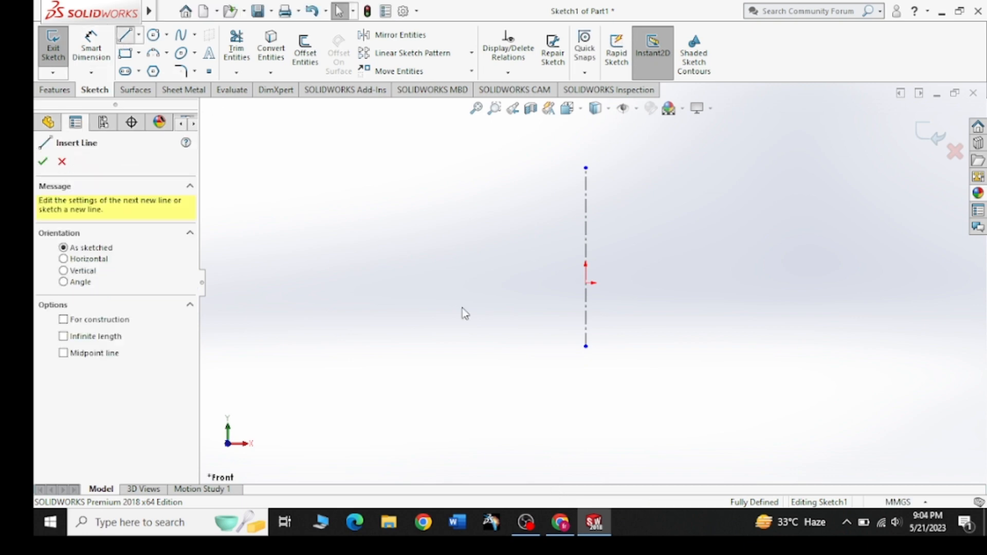
{"action": "left_click", "coordinate": [560, 522]}
{"action": "left_click", "coordinate": [561, 528]}
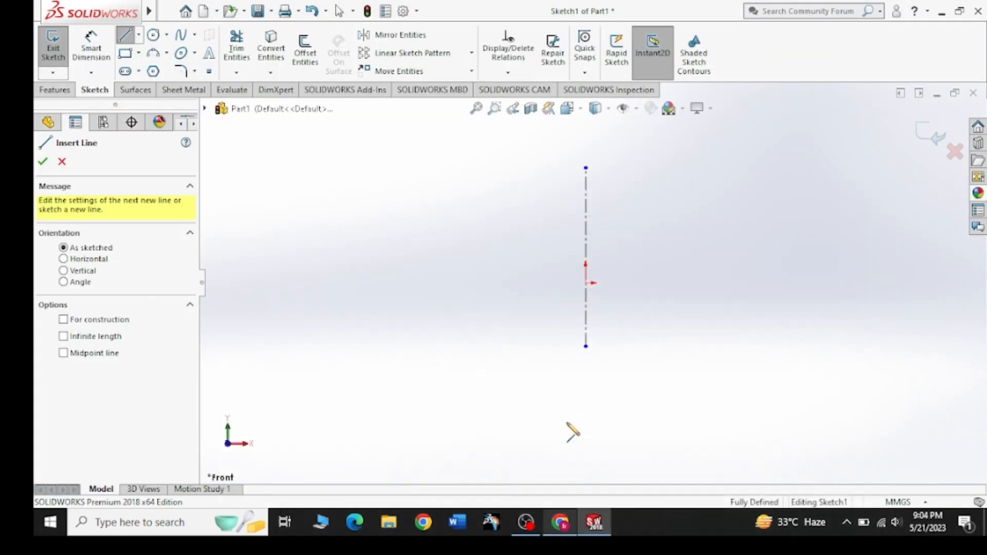
{"action": "left_click", "coordinate": [586, 283]}
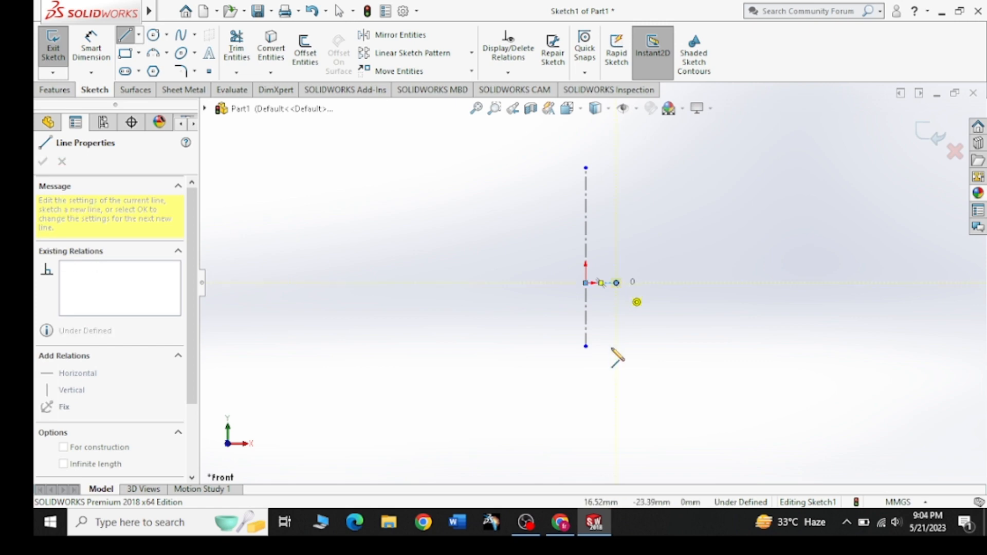
{"action": "left_click", "coordinate": [616, 283]}
Continue the profile with a short line sloping up and outward, followed by a short horizontal line
{"action": "left_click", "coordinate": [569, 518]}
{"action": "left_click", "coordinate": [570, 520]}
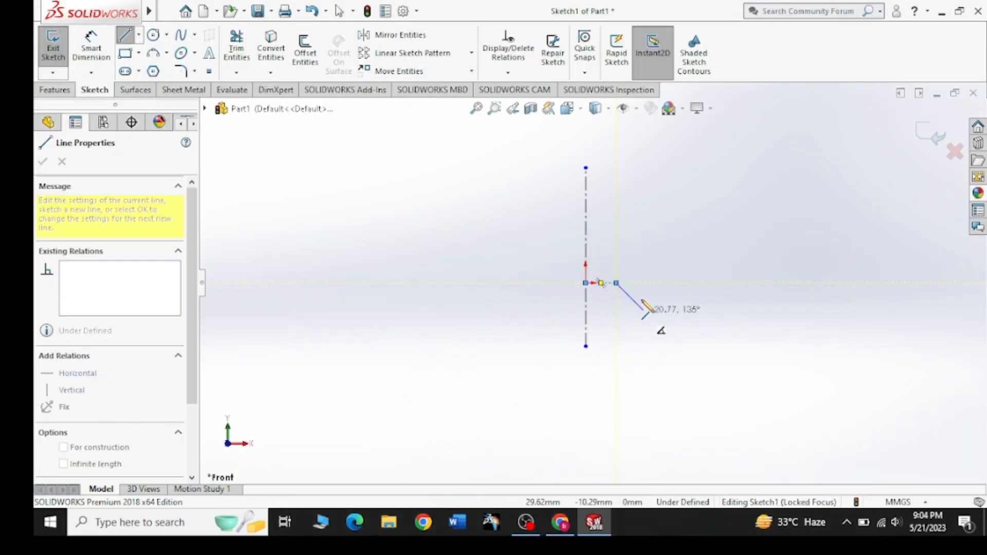
{"action": "left_click", "coordinate": [624, 269]}
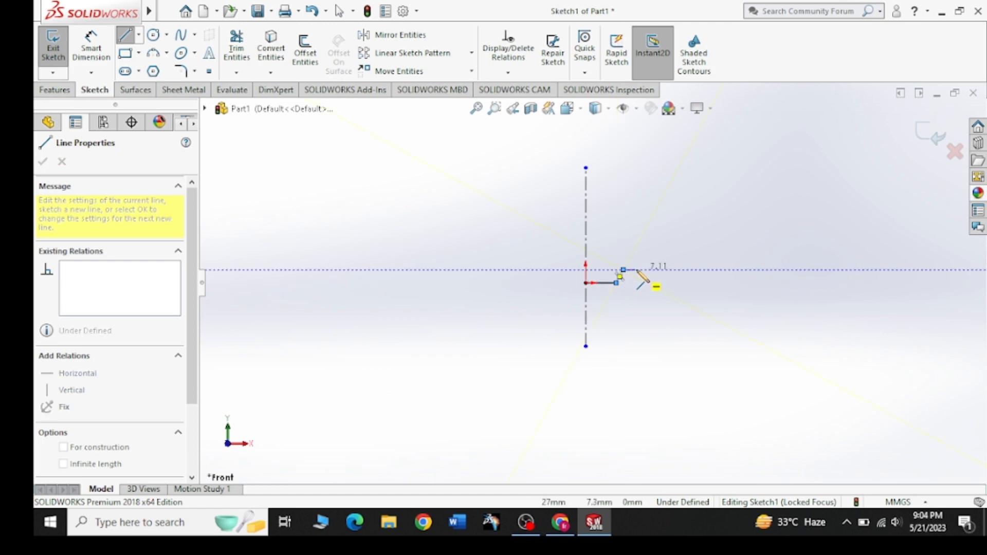
{"action": "left_click", "coordinate": [644, 269]}
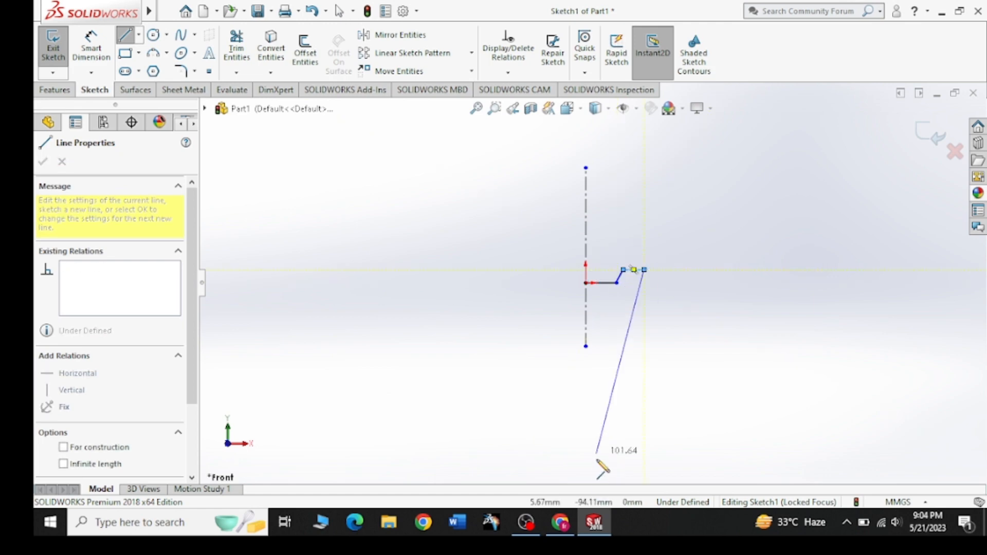
Add another sloping line from the outer end of the profile, parallel to the first sloping segment, and end the line chain
{"action": "left_click", "coordinate": [566, 520]}
{"action": "left_click", "coordinate": [567, 520]}
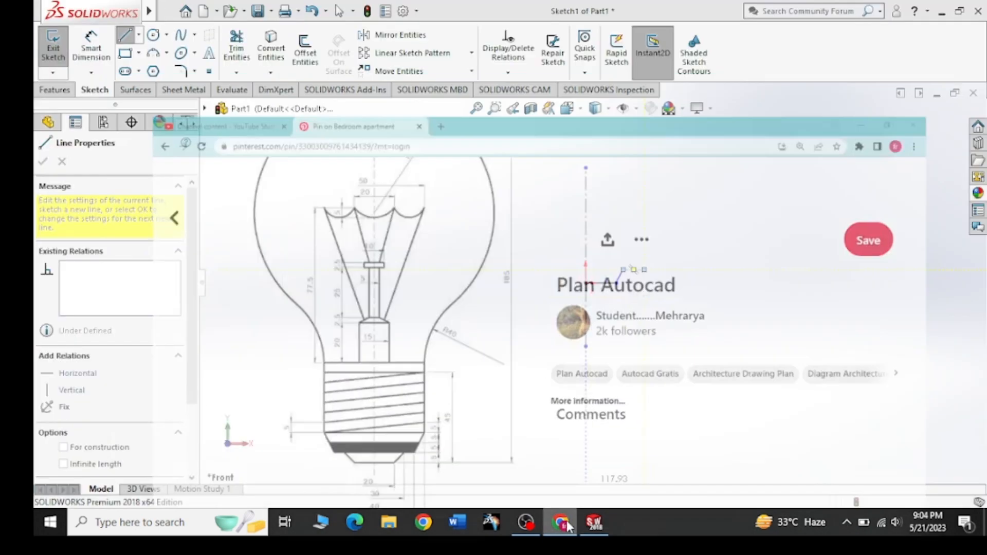
{"action": "left_click", "coordinate": [654, 249]}
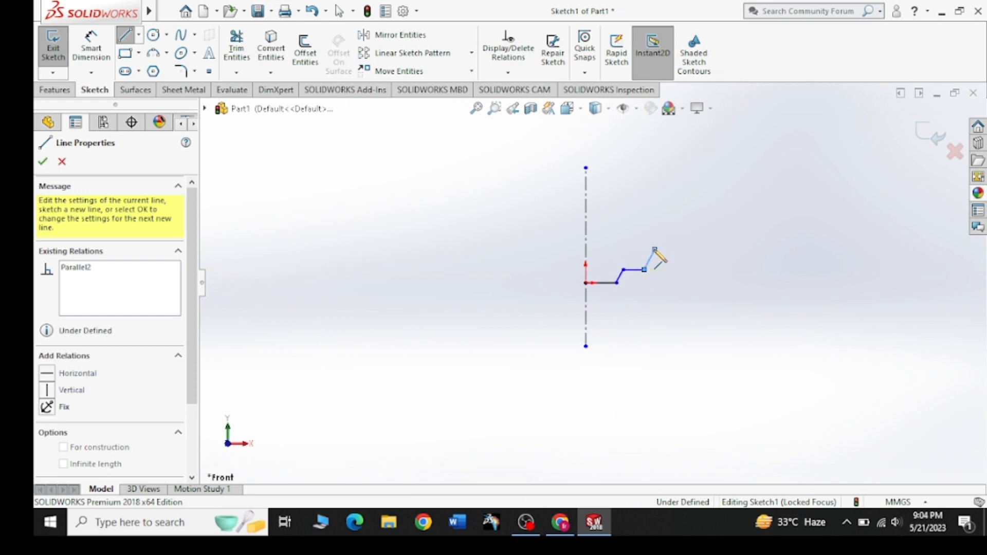
{"action": "right_click", "coordinate": [666, 243]}
{"action": "left_click", "coordinate": [683, 262]}
{"action": "key", "text": "Escape"}
Check the bulb drawing in Chrome and dimension the horizontal line starting at the origin to 20 mm
{"action": "left_click", "coordinate": [557, 521]}
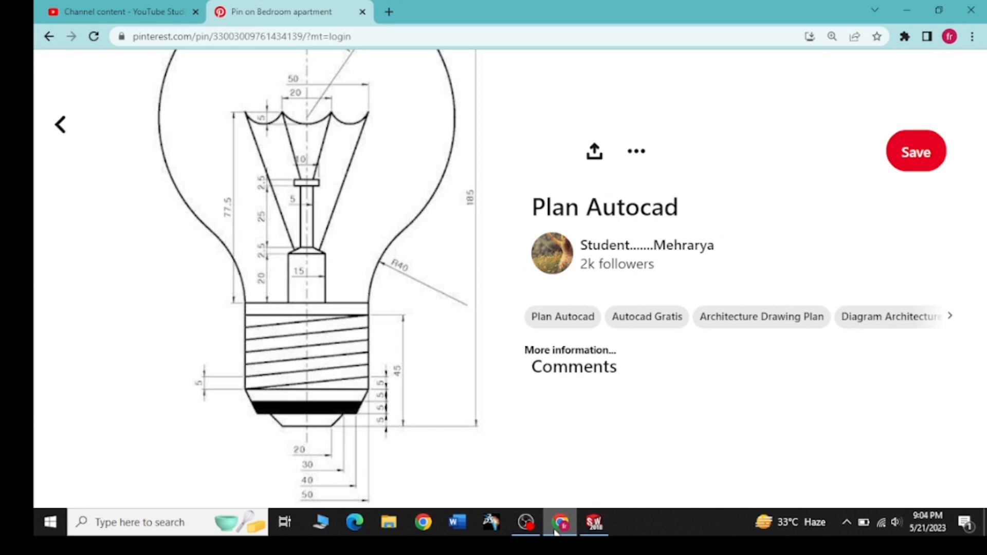
{"action": "left_click", "coordinate": [555, 532]}
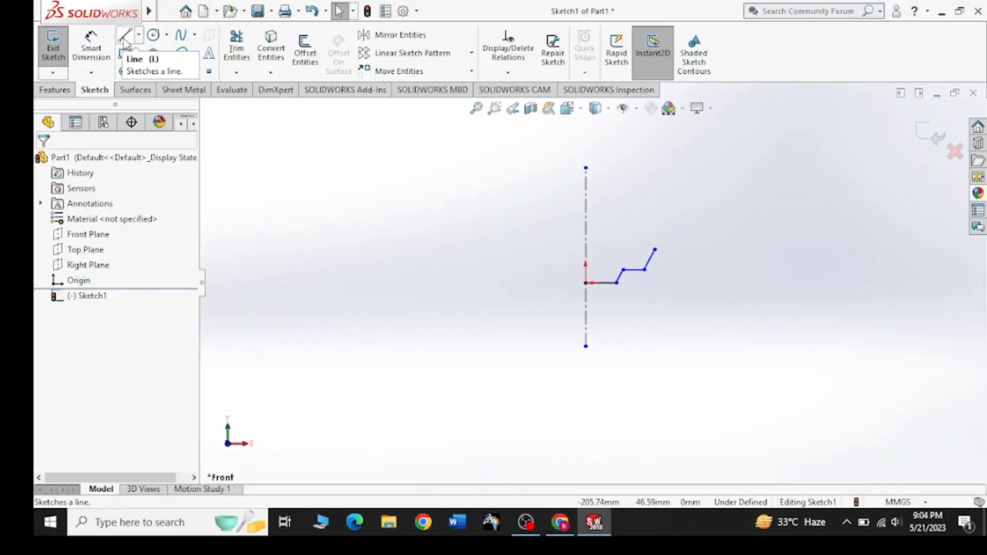
{"action": "left_click", "coordinate": [91, 49]}
{"action": "left_click", "coordinate": [603, 283]}
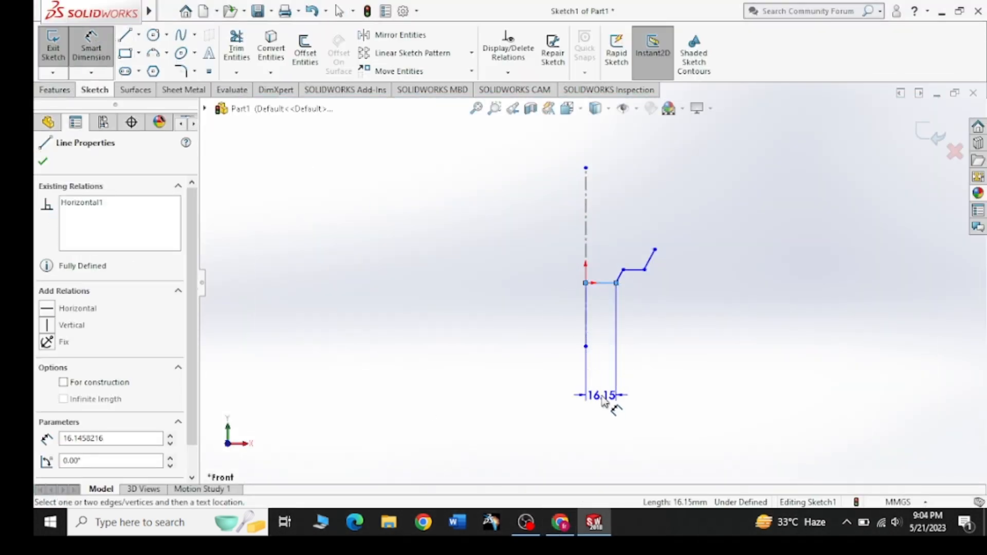
{"action": "left_click", "coordinate": [605, 402]}
{"action": "type", "text": "20"}
{"action": "key", "text": "Return"}
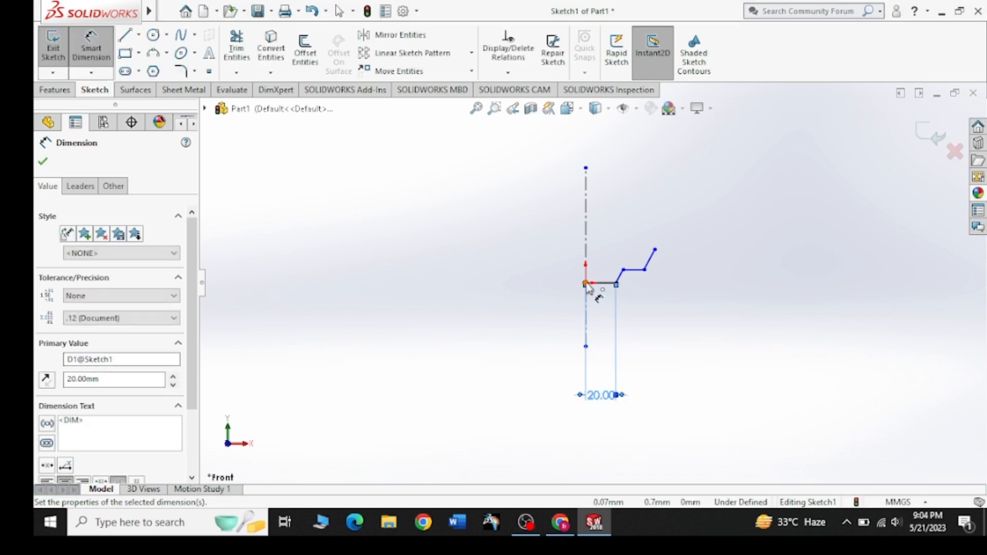
Dimension the horizontal distance from the origin to the upper end of the first sloping line as 30 mm
{"action": "left_click", "coordinate": [586, 283]}
{"action": "left_click", "coordinate": [624, 270]}
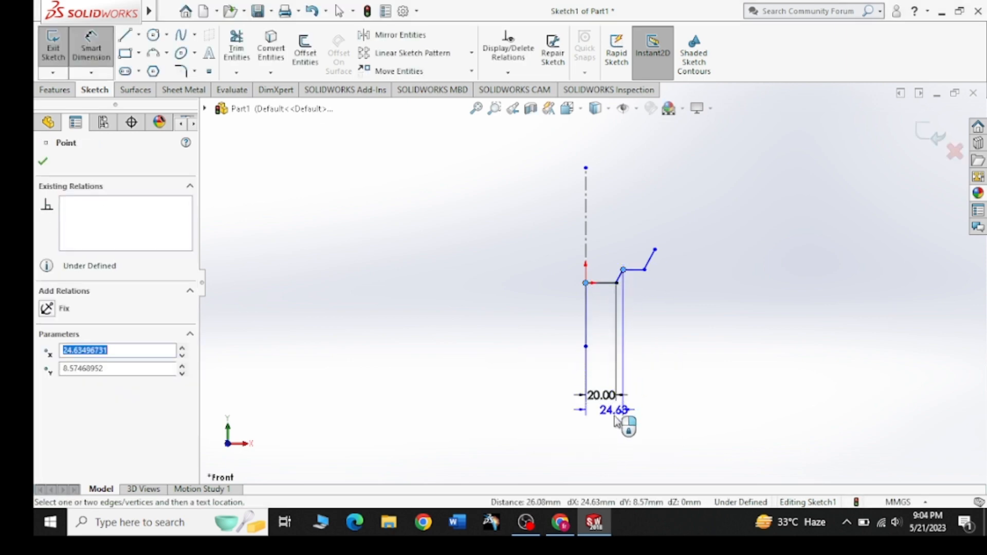
{"action": "left_click", "coordinate": [619, 437]}
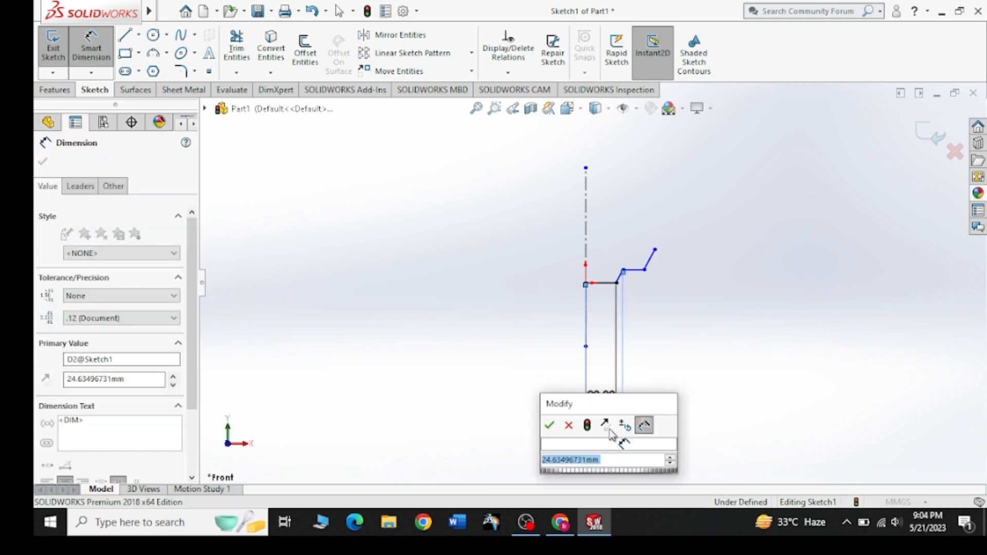
{"action": "type", "text": "30"}
{"action": "key", "text": "Return"}
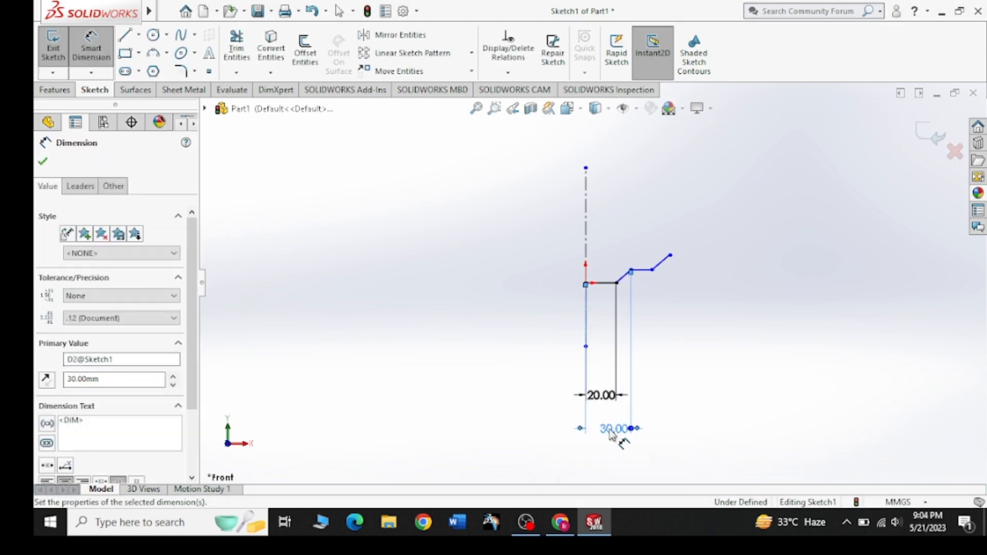
Check the bulb drawing in Chrome and set the horizontal distance from the origin to the upper horizontal line's outer end to 40 mm
{"action": "left_click", "coordinate": [561, 522]}
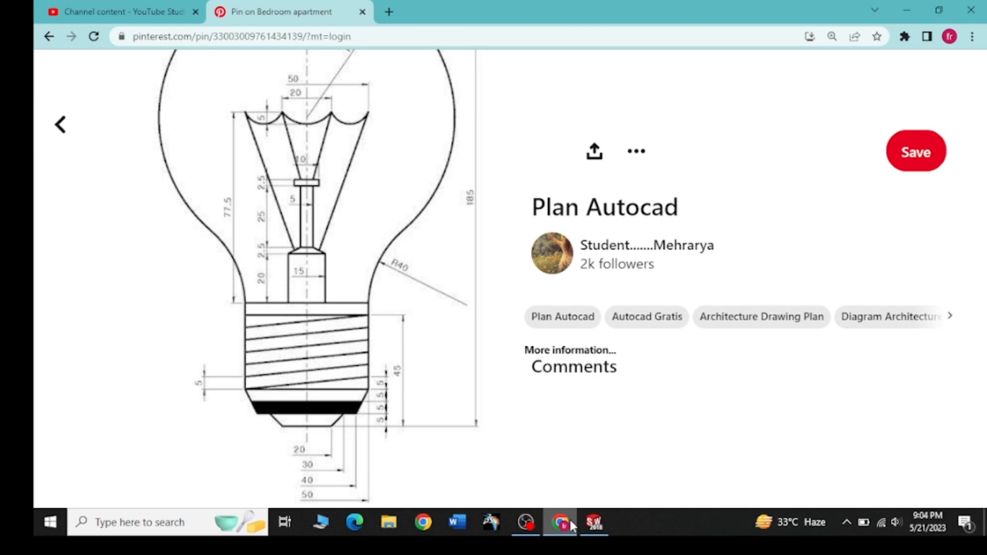
{"action": "left_click", "coordinate": [568, 517]}
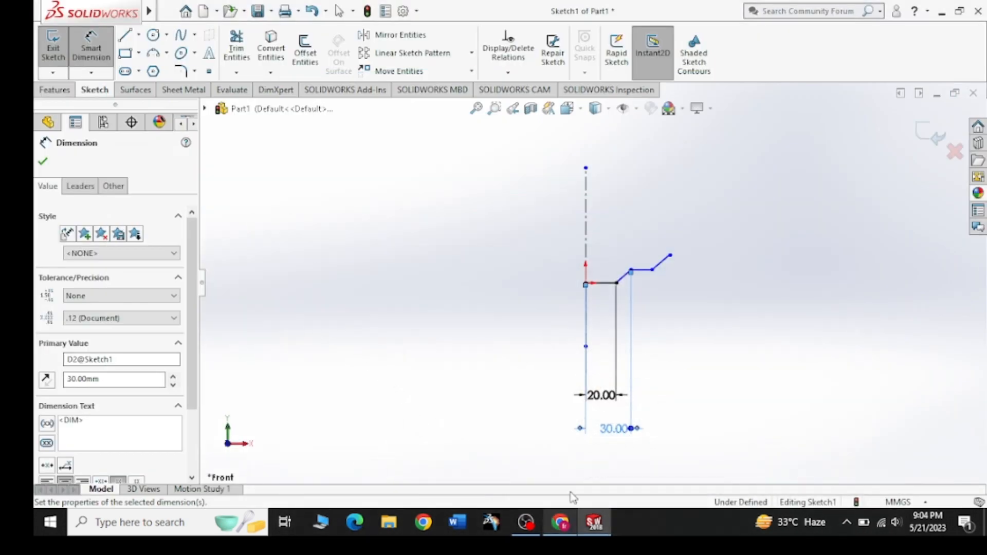
{"action": "left_click", "coordinate": [587, 283]}
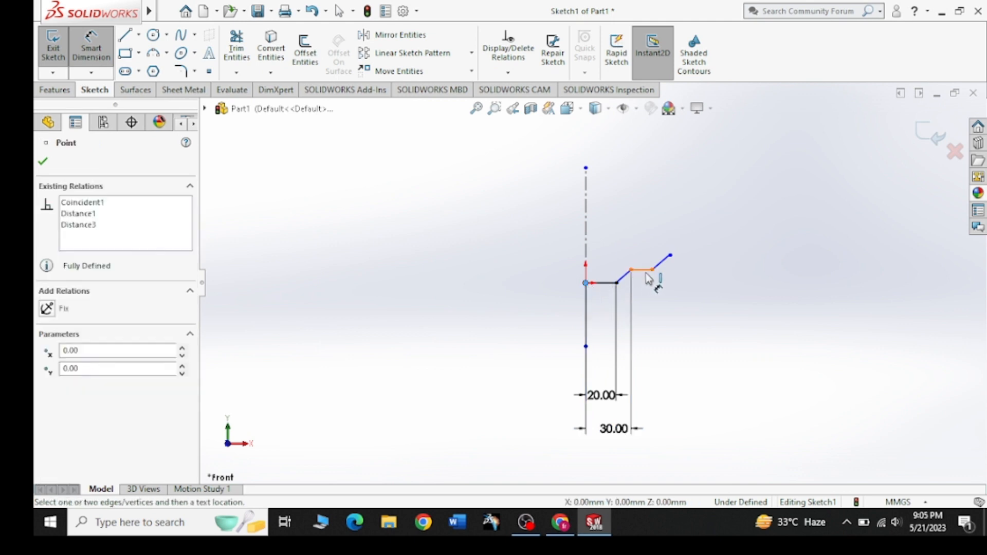
{"action": "left_click", "coordinate": [653, 270]}
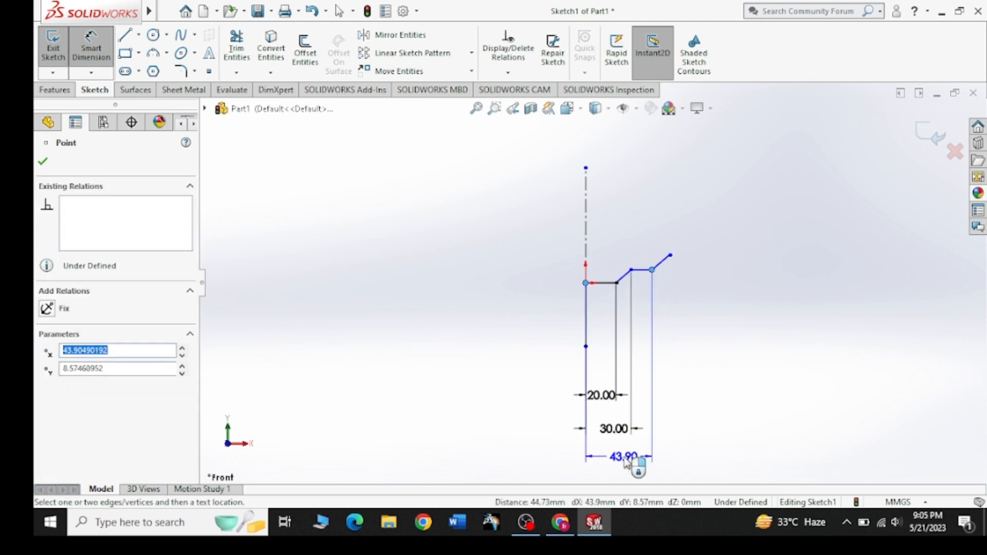
{"action": "left_click", "coordinate": [629, 462]}
{"action": "type", "text": "40"}
{"action": "key", "text": "Return"}
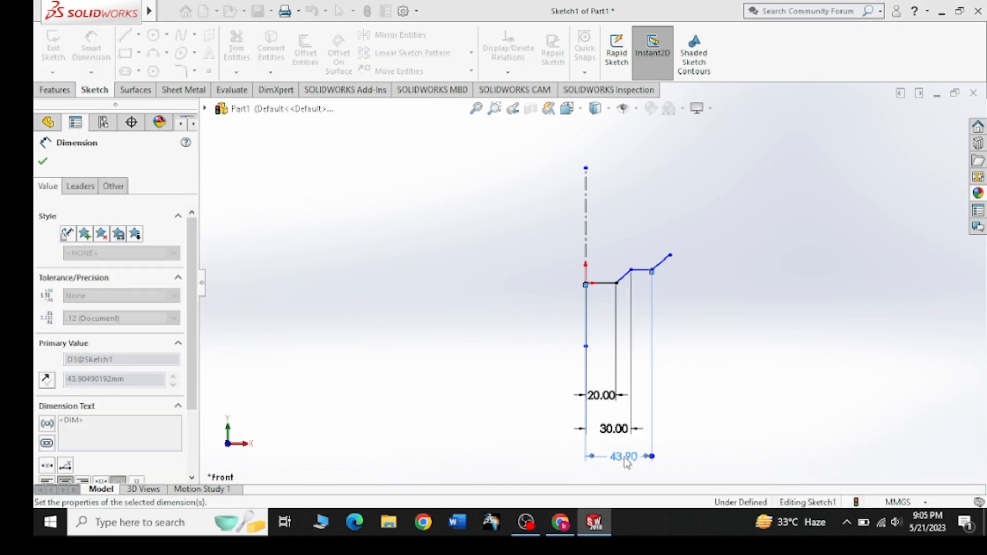
Dimension the horizontal distance from the origin to the profile's outermost endpoint as 50 mm
{"action": "left_click", "coordinate": [585, 284]}
{"action": "left_click", "coordinate": [664, 255]}
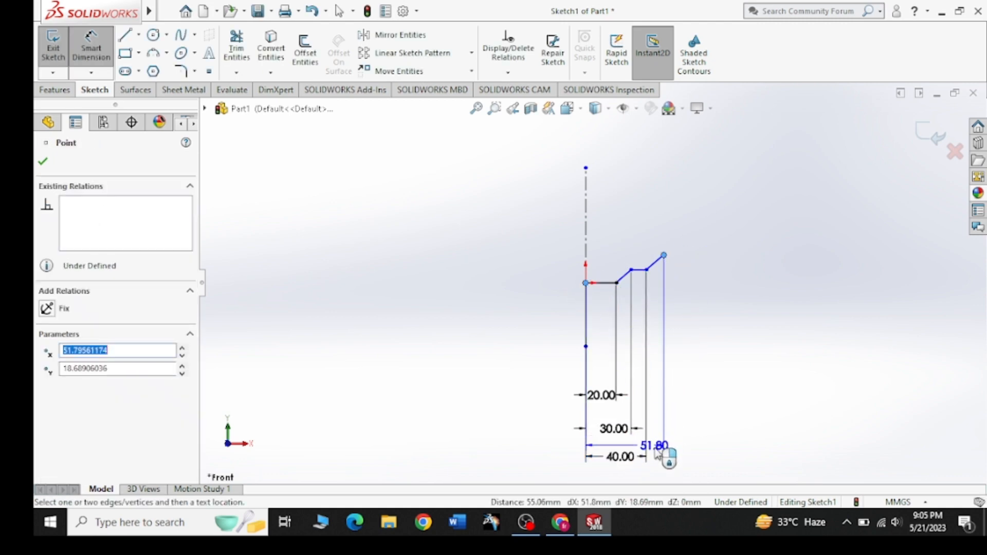
{"action": "scroll", "coordinate": [658, 465], "scroll_direction": "down", "scroll_amount": 3}
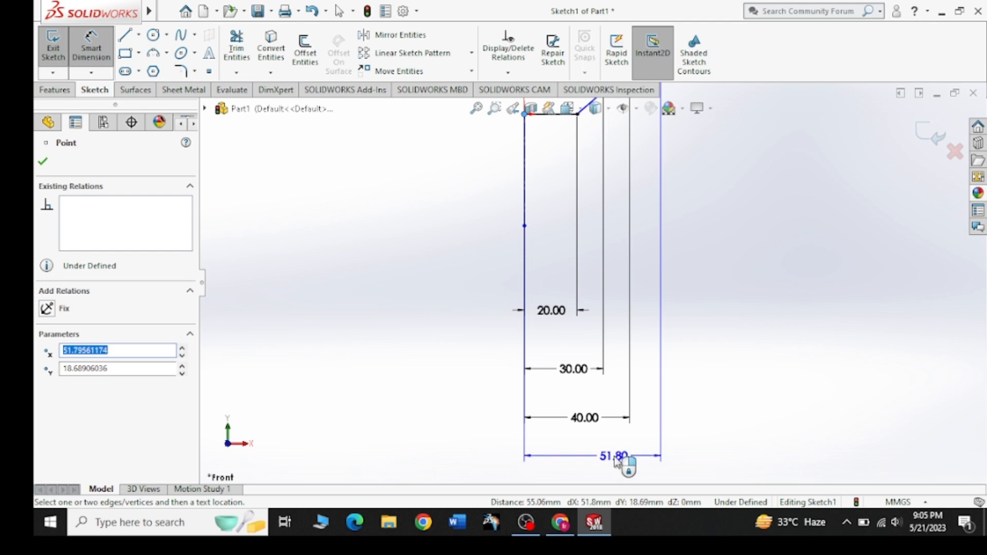
{"action": "left_click", "coordinate": [615, 456]}
{"action": "type", "text": "50"}
{"action": "key", "text": "Return"}
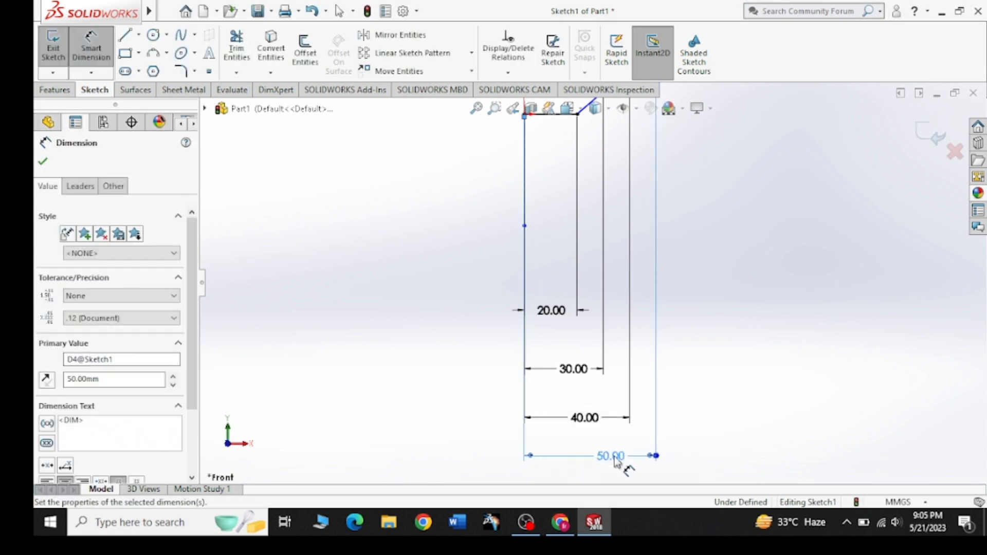
Compare the sketch with the bulb drawing in Chrome and delete the outermost sloping line together with its dimension
{"action": "scroll", "coordinate": [711, 297], "scroll_direction": "up", "scroll_amount": 5}
{"action": "scroll", "coordinate": [632, 260], "scroll_direction": "down", "scroll_amount": 4}
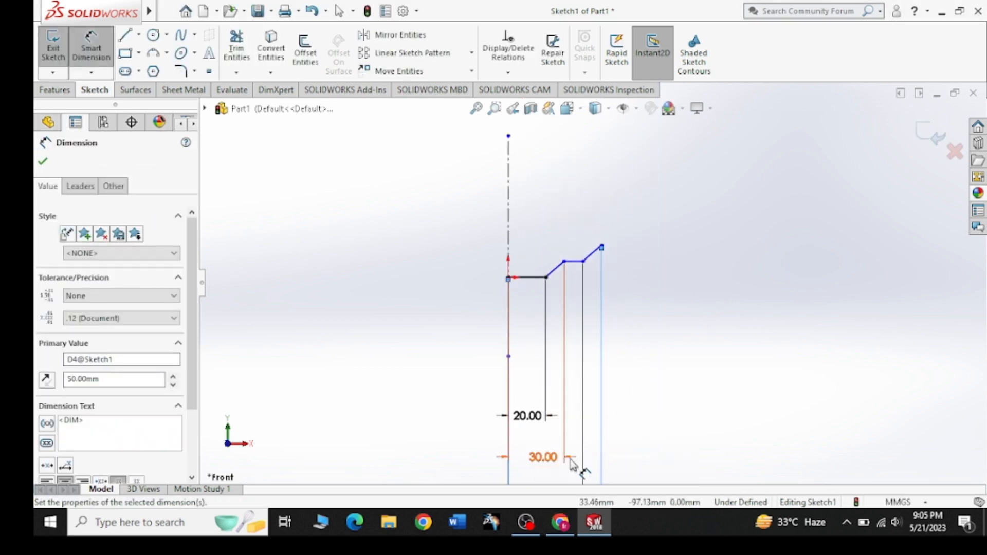
{"action": "left_click", "coordinate": [561, 522]}
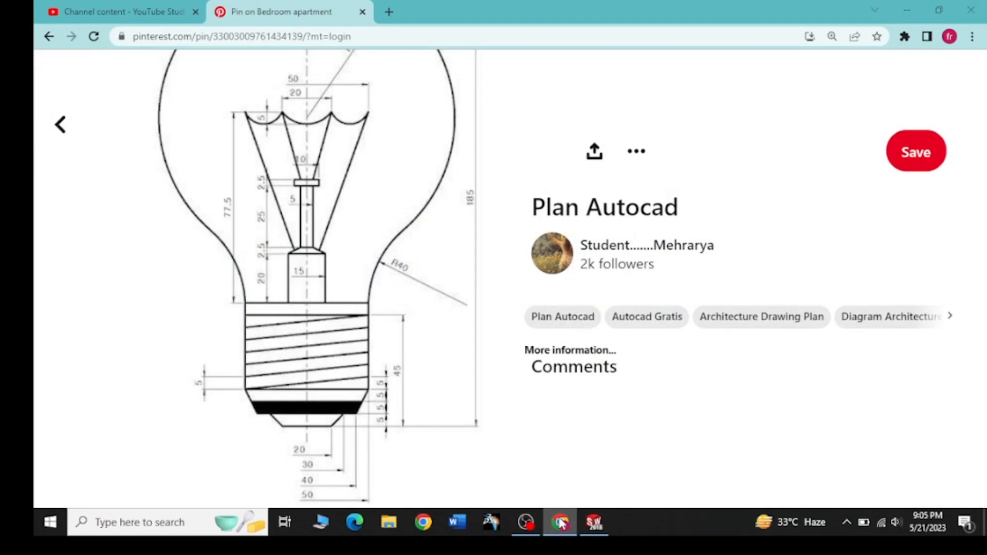
{"action": "left_click", "coordinate": [560, 523]}
{"action": "left_click", "coordinate": [602, 246]}
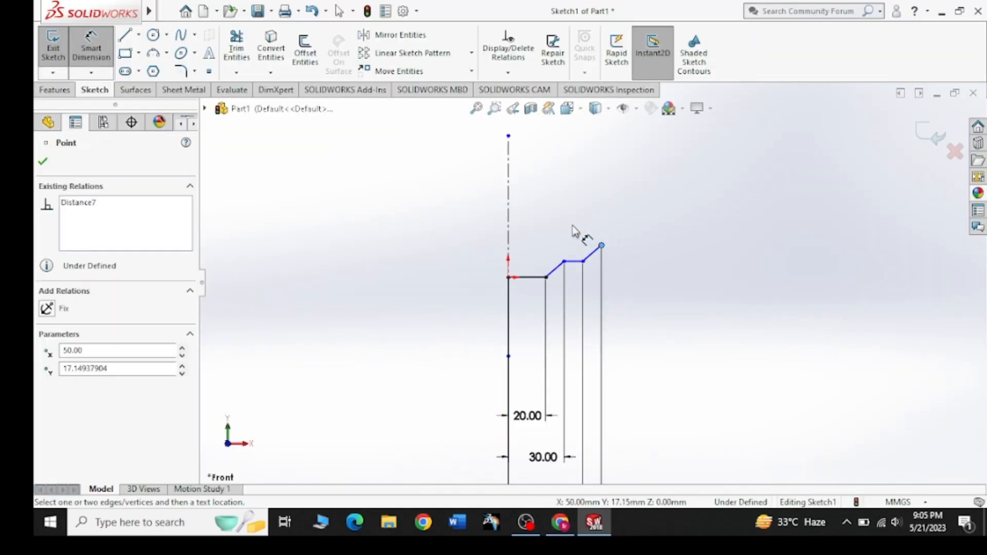
{"action": "left_click", "coordinate": [593, 253]}
{"action": "key", "text": "Delete"}
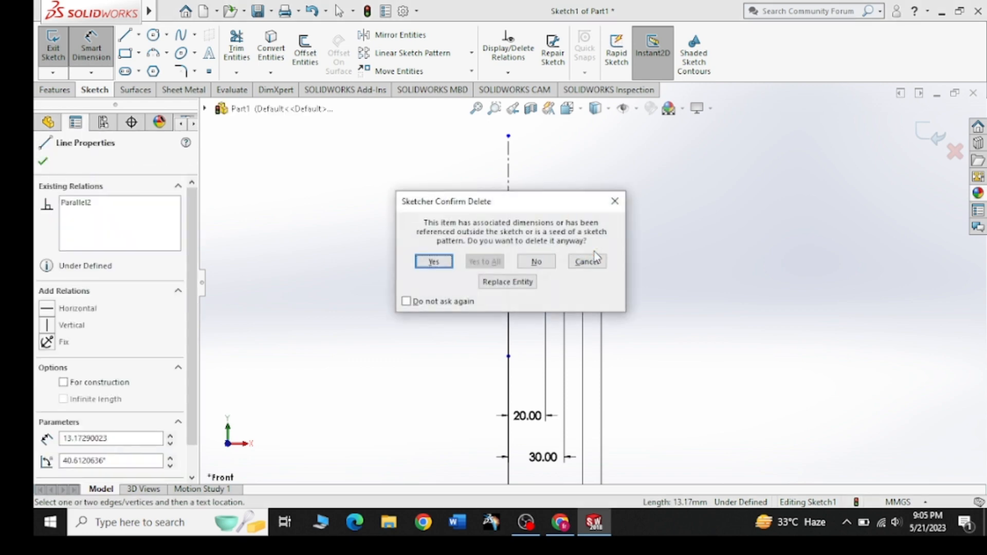
{"action": "left_click", "coordinate": [417, 261]}
Sketch a new sloping line about 14 mm long up and outward from the upper horizontal line's outer end, checking against the bulb drawing in Chrome
{"action": "left_click", "coordinate": [555, 529]}
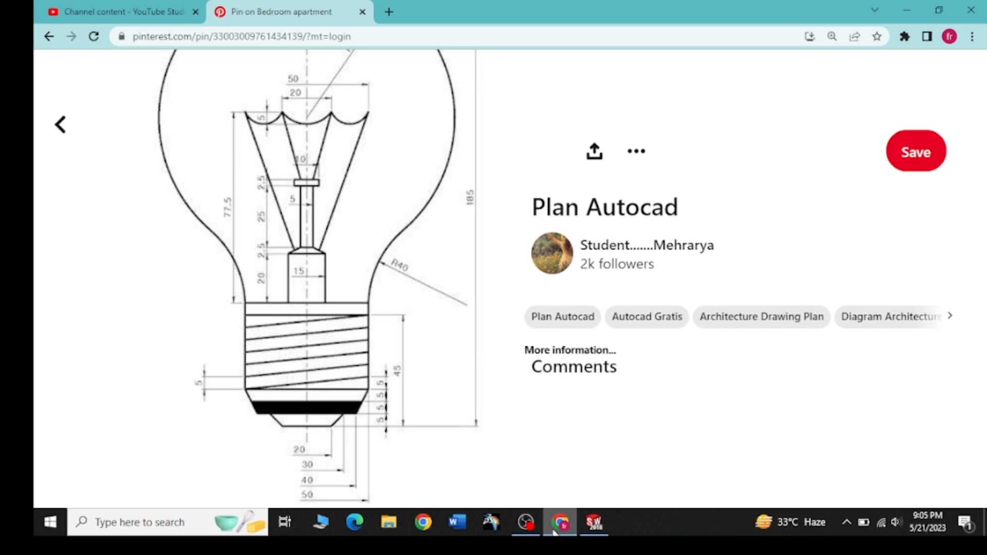
{"action": "left_click", "coordinate": [554, 532]}
{"action": "left_click", "coordinate": [554, 533]}
{"action": "left_click", "coordinate": [554, 533]}
{"action": "left_click", "coordinate": [125, 35]}
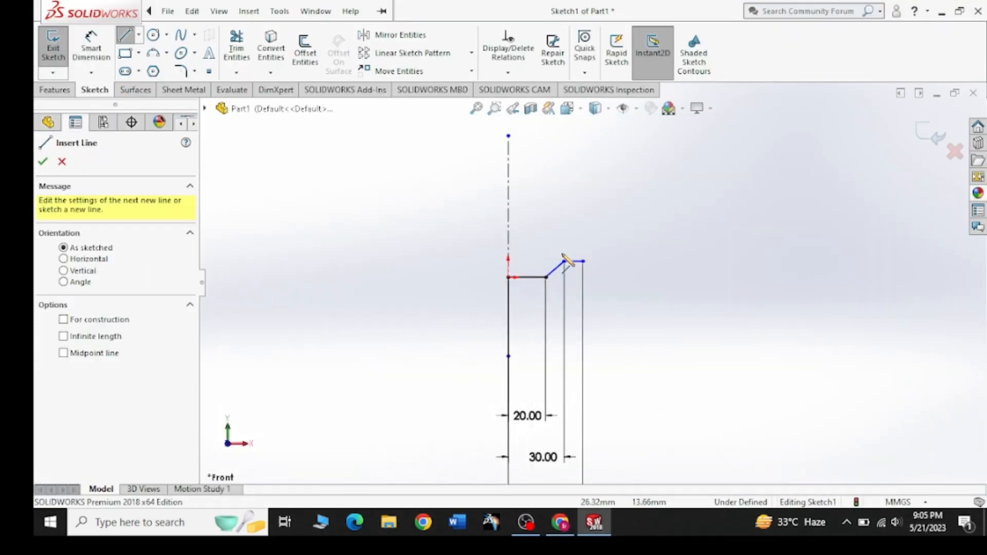
{"action": "left_click", "coordinate": [582, 261]}
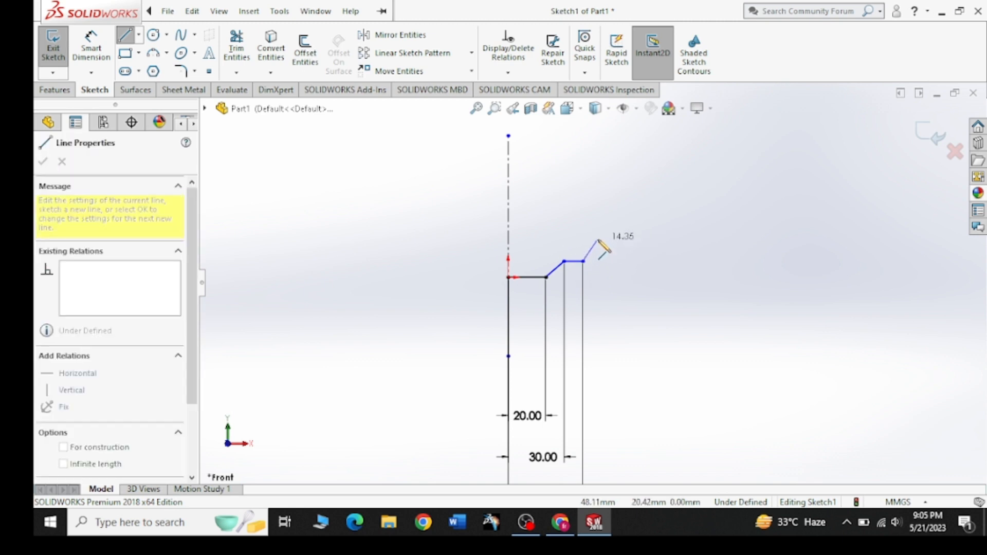
{"action": "left_click", "coordinate": [599, 239]}
{"action": "right_click", "coordinate": [611, 216]}
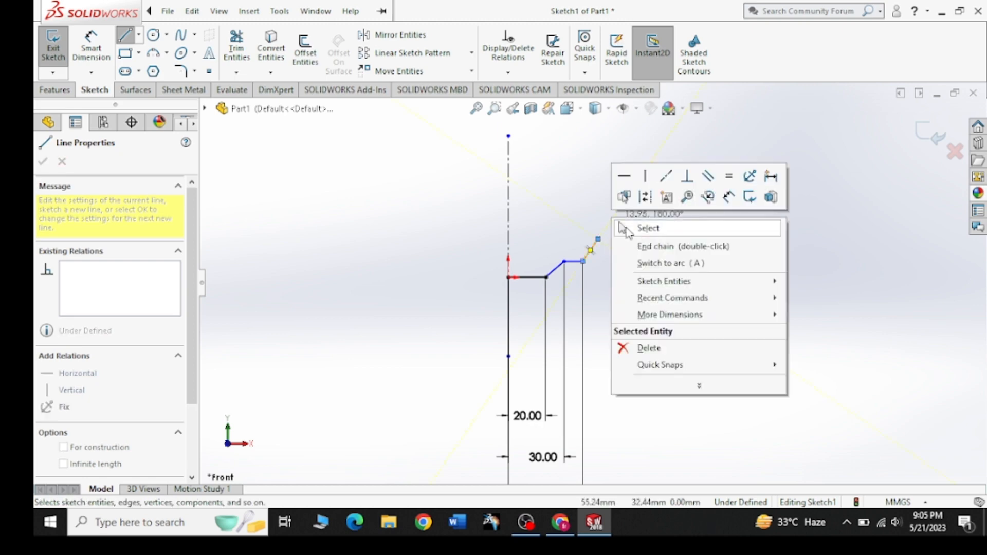
{"action": "left_click", "coordinate": [626, 227]}
{"action": "left_click", "coordinate": [563, 522]}
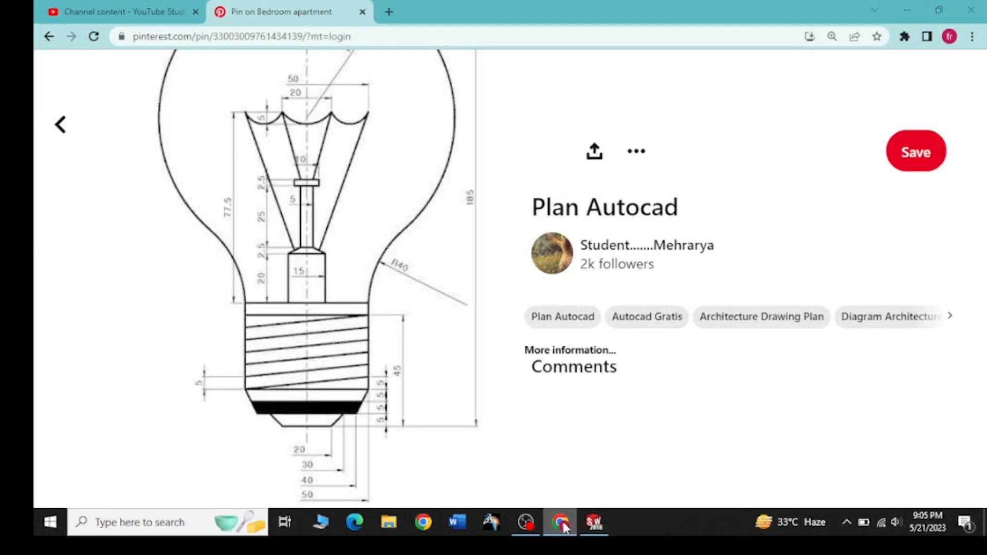
{"action": "right_click", "coordinate": [563, 522]}
{"action": "left_click", "coordinate": [563, 523]}
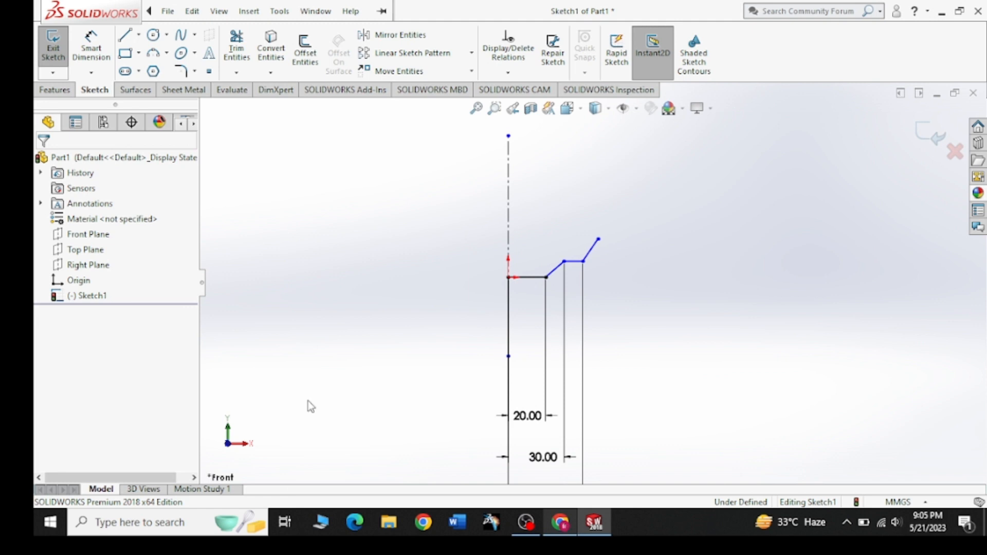
Set the horizontal distance from the origin to the outer sloping line's upper end to 50 mm
{"action": "left_click", "coordinate": [103, 48]}
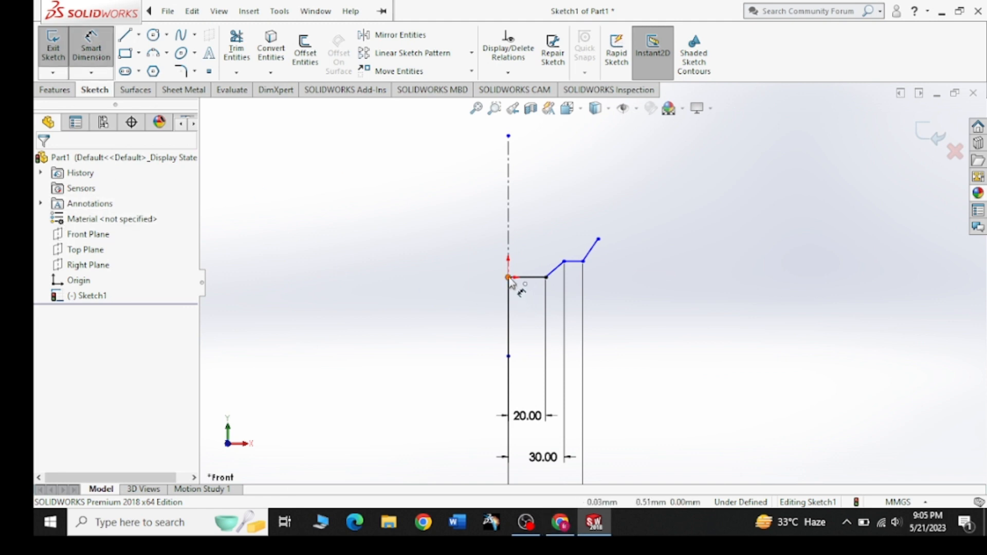
{"action": "left_click", "coordinate": [508, 277]}
{"action": "left_click", "coordinate": [597, 239]}
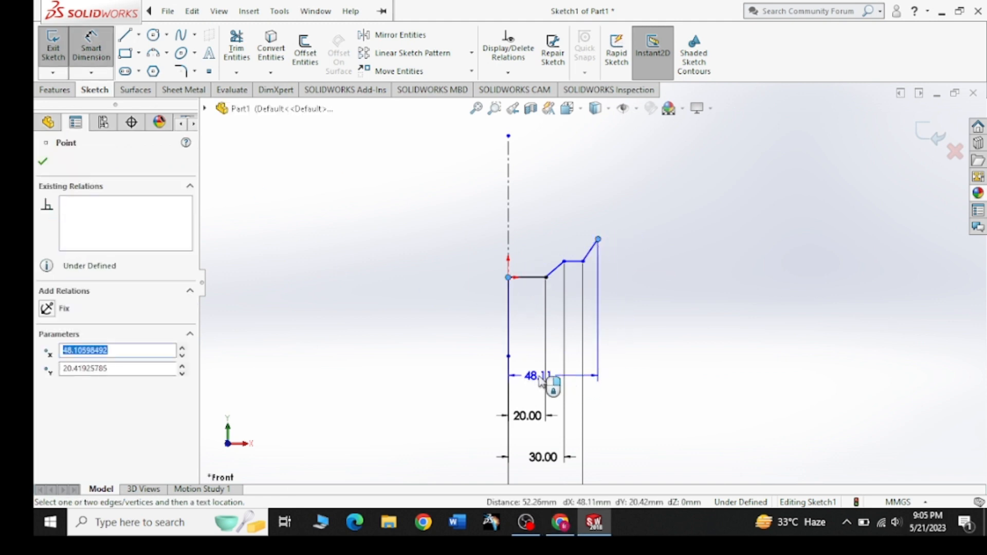
{"action": "left_click", "coordinate": [540, 380]}
{"action": "type", "text": "50"}
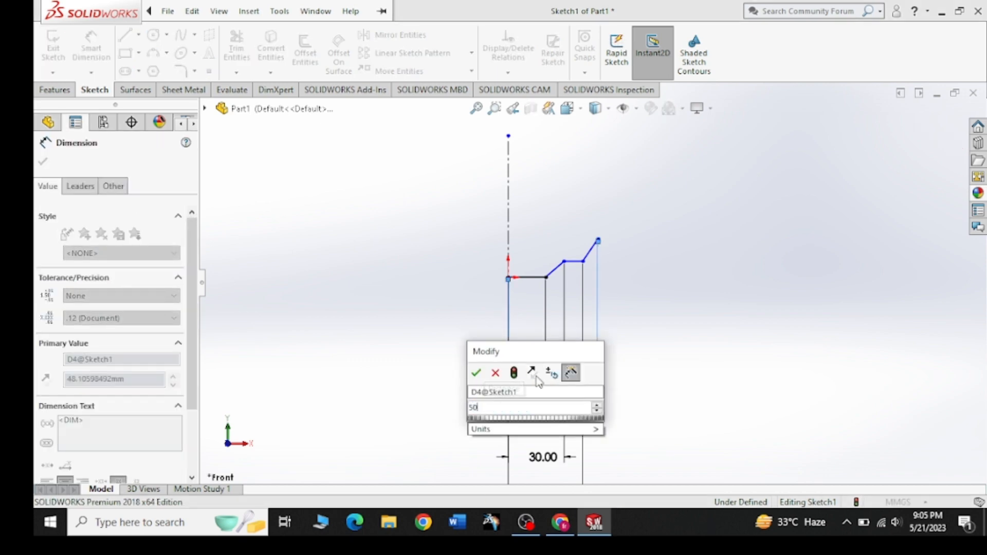
{"action": "key", "text": "Return"}
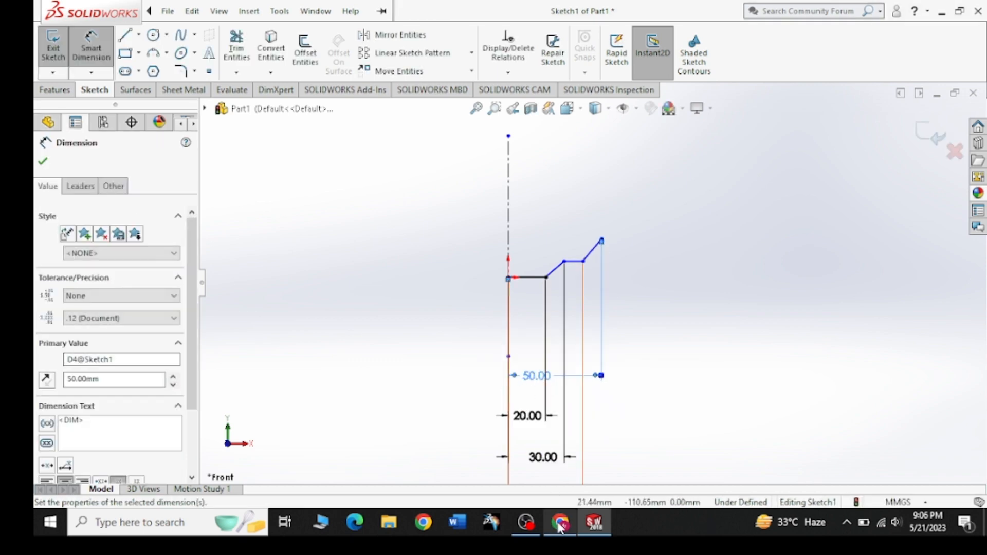
Check the bulb drawing in Chrome and set the vertical height between the lower sloping line's ends to 5 mm
{"action": "left_click", "coordinate": [560, 522]}
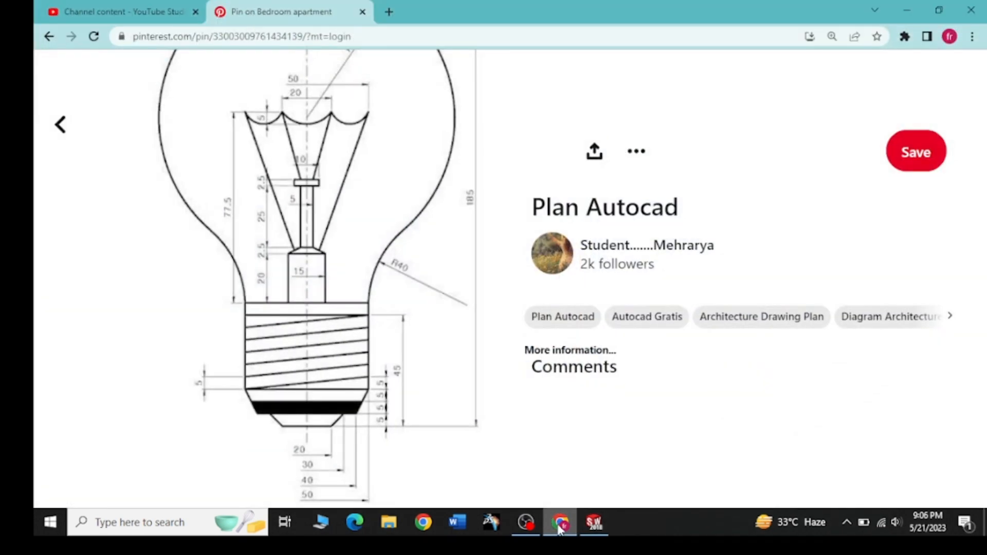
{"action": "left_click", "coordinate": [560, 522]}
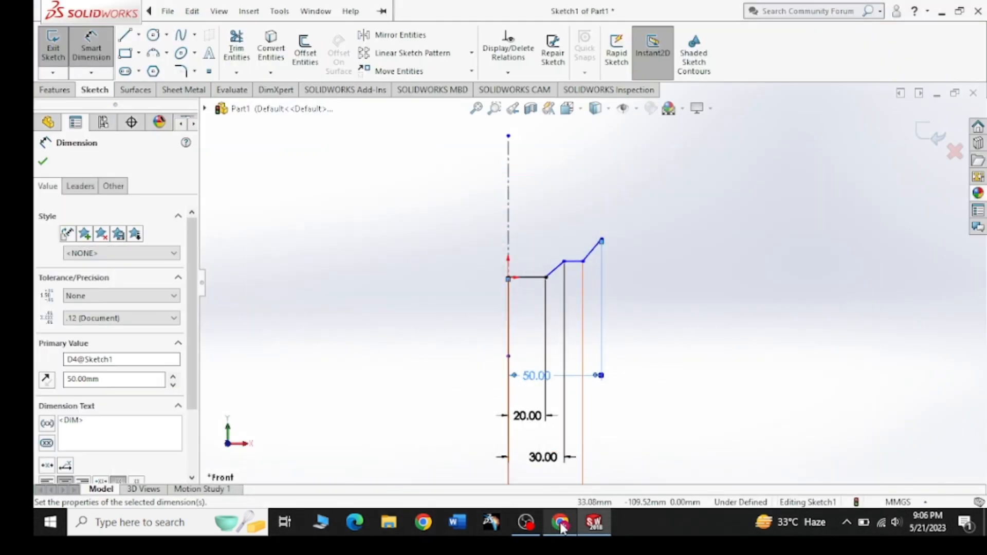
{"action": "mouse_move", "coordinate": [561, 524]}
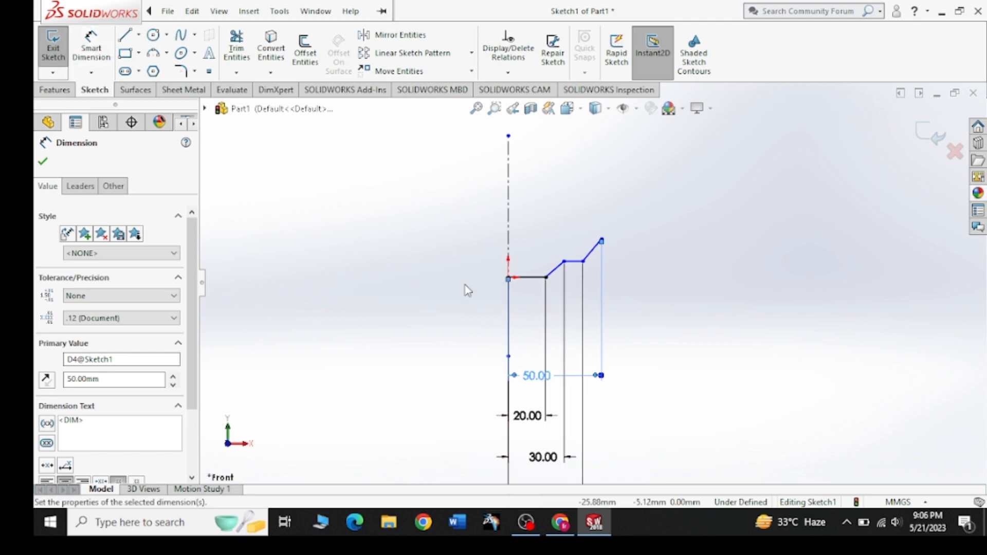
{"action": "left_click", "coordinate": [102, 61]}
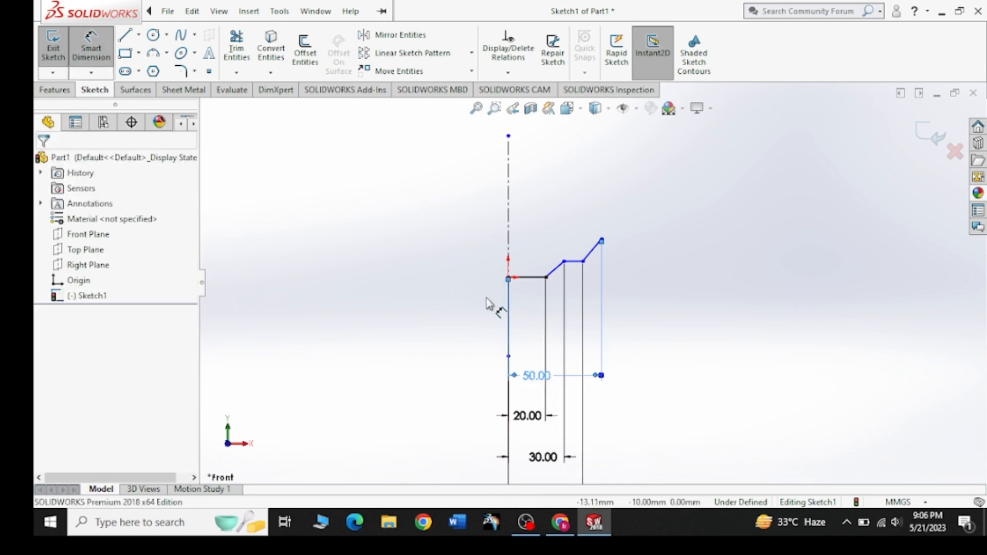
{"action": "left_click", "coordinate": [546, 277]}
{"action": "left_click", "coordinate": [564, 261]}
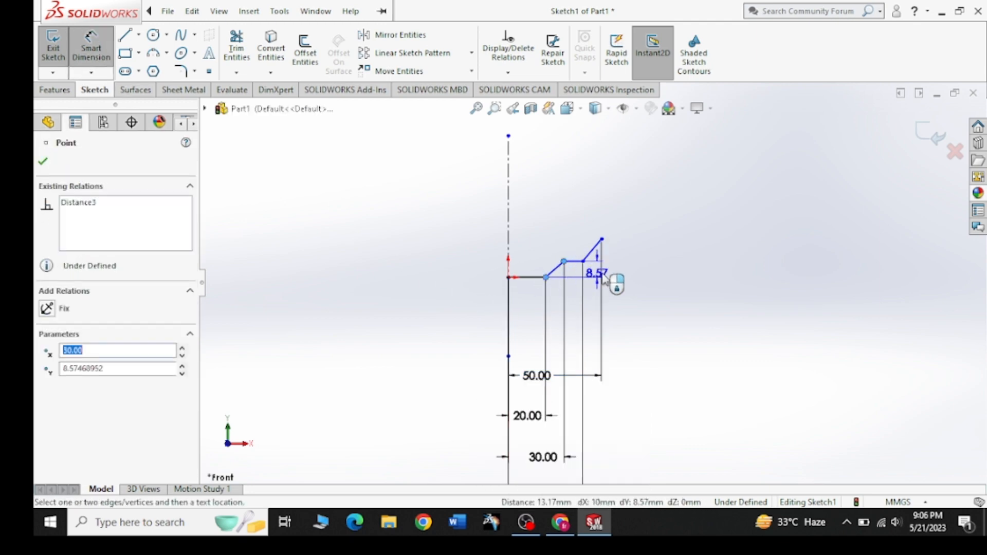
{"action": "left_click", "coordinate": [694, 274]}
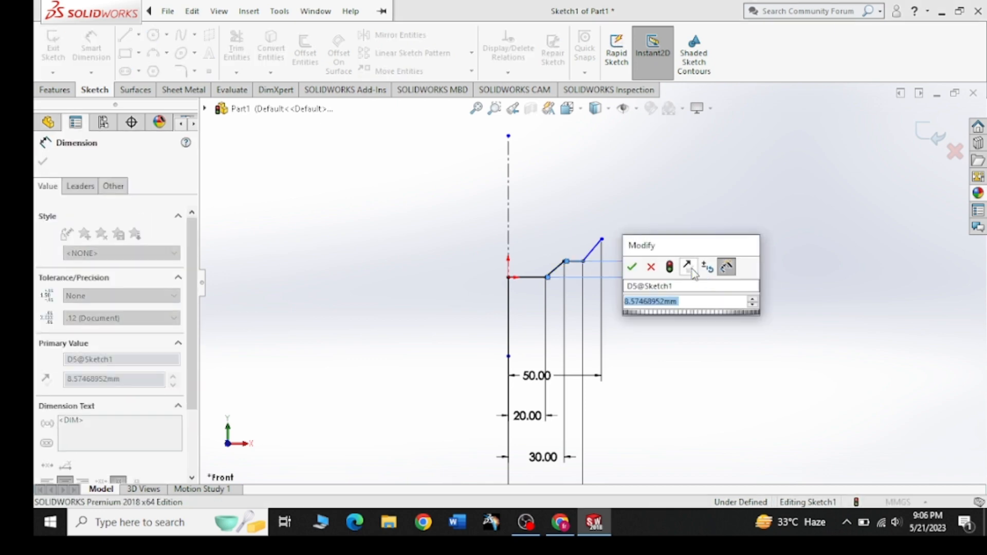
{"action": "type", "text": "5"}
{"action": "key", "text": "Return"}
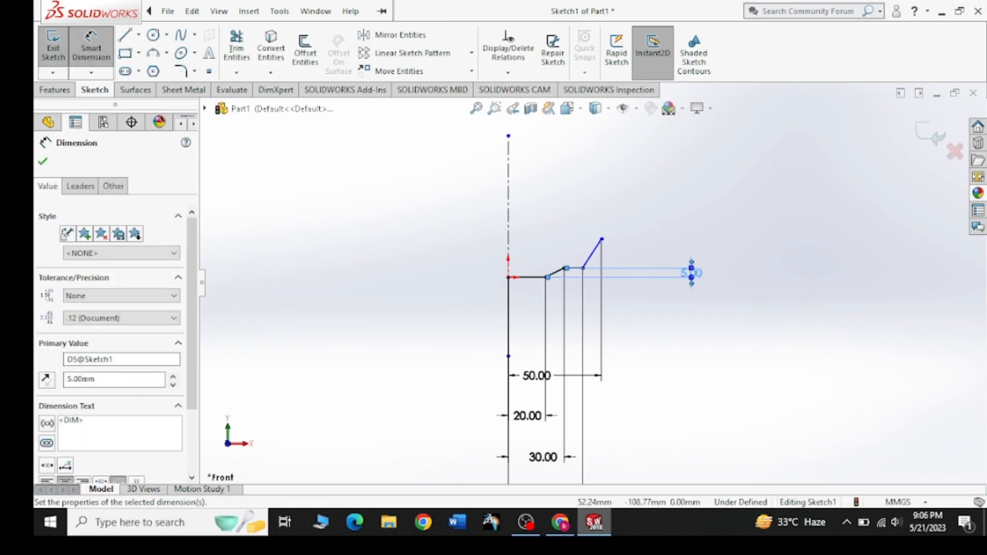
Check the bulb drawing in Chrome and sketch a horizontal line about 79 mm long from the outer sloping line's midpoint across the centerline
{"action": "left_click", "coordinate": [565, 524]}
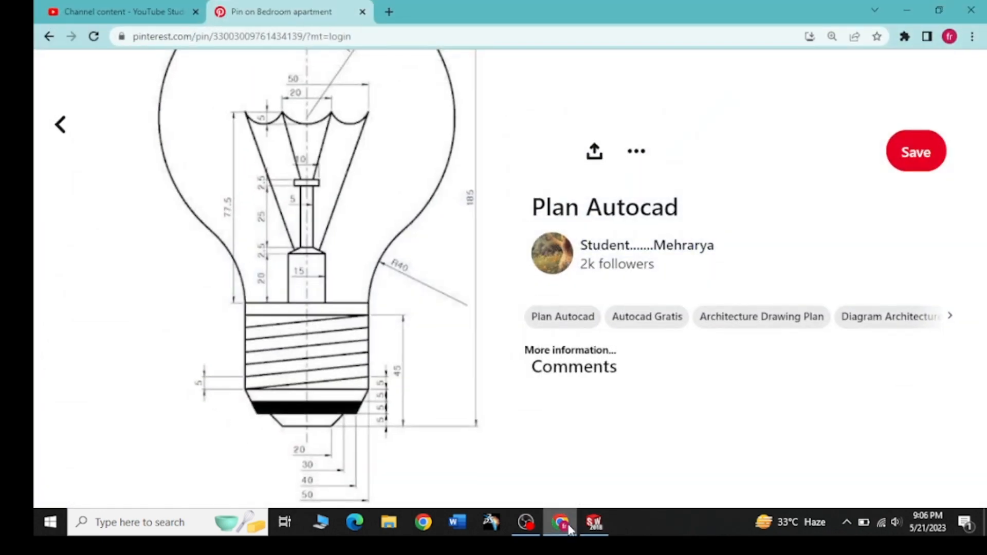
{"action": "left_click", "coordinate": [568, 526]}
{"action": "left_click", "coordinate": [567, 526]}
{"action": "left_click", "coordinate": [568, 525]}
{"action": "left_click", "coordinate": [124, 35]}
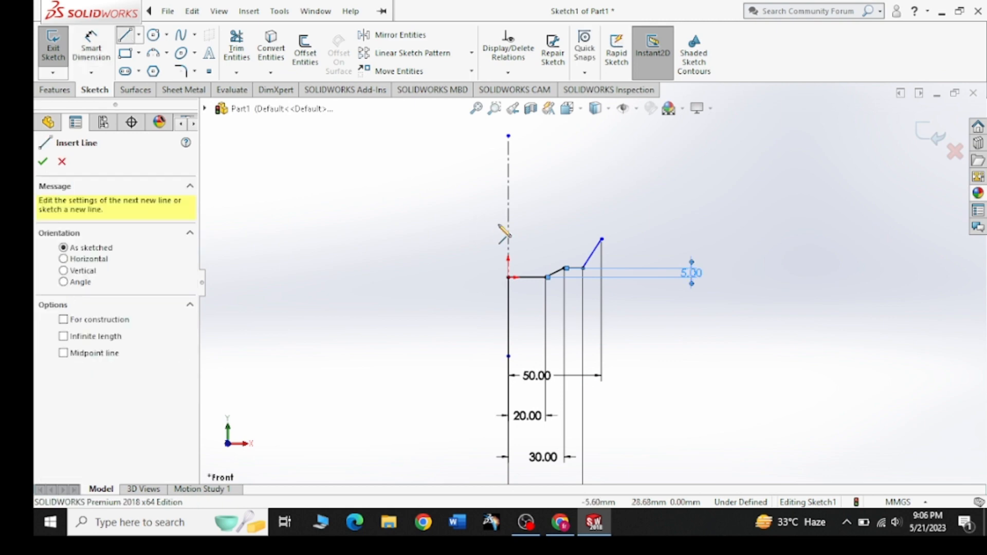
{"action": "left_click", "coordinate": [592, 253]}
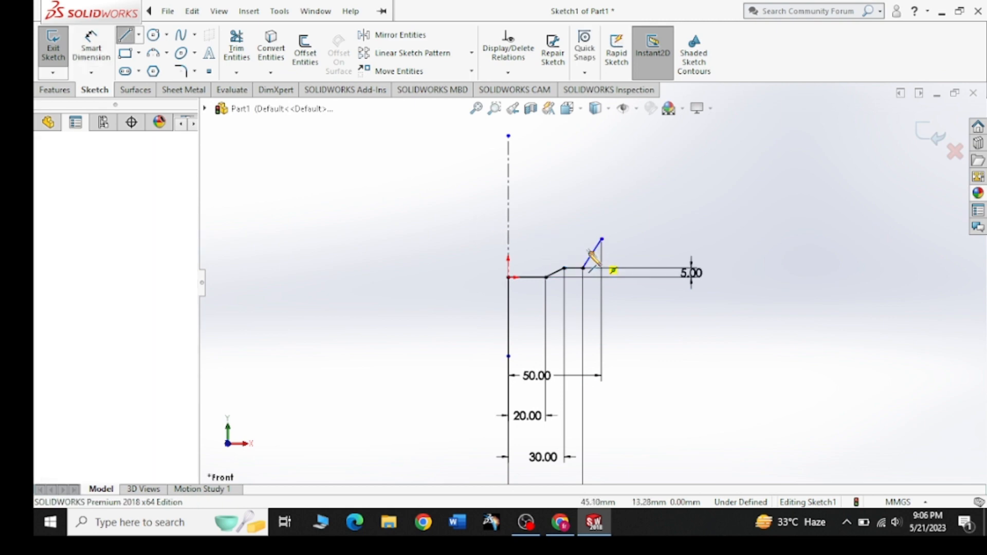
{"action": "left_click", "coordinate": [445, 255]}
{"action": "right_click", "coordinate": [310, 180]}
{"action": "left_click", "coordinate": [346, 207]}
{"action": "right_click", "coordinate": [325, 190]}
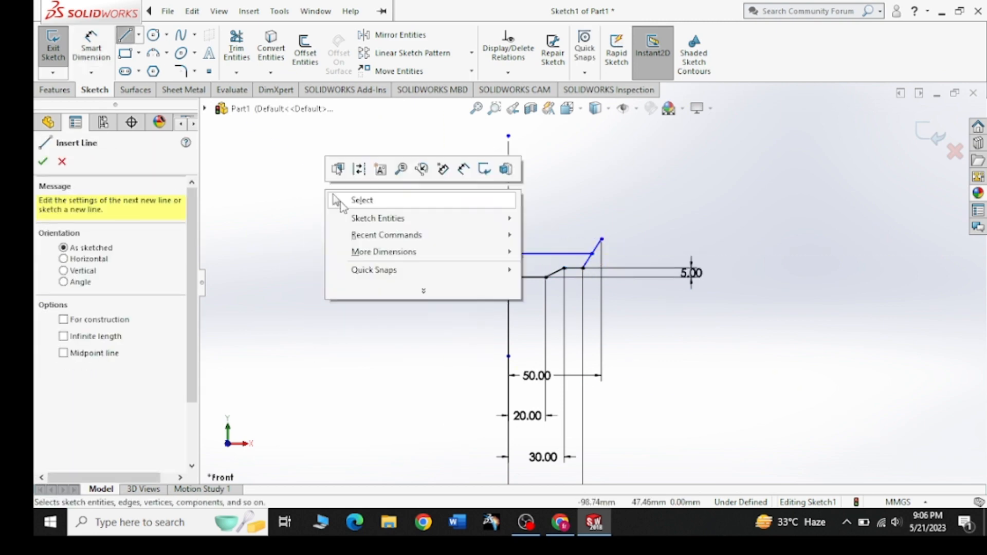
{"action": "left_click", "coordinate": [339, 200]}
Set the height between the outer sloping line's lower end and midpoint to 5 mm, and reattach that dimension to the line's upper end
{"action": "left_click", "coordinate": [89, 51]}
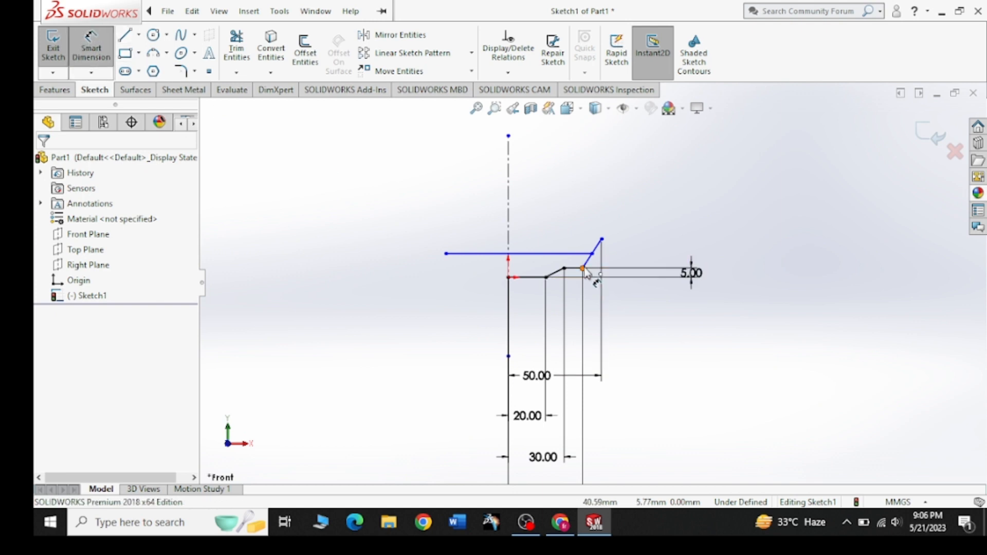
{"action": "left_click", "coordinate": [592, 255]}
{"action": "left_click", "coordinate": [582, 268]}
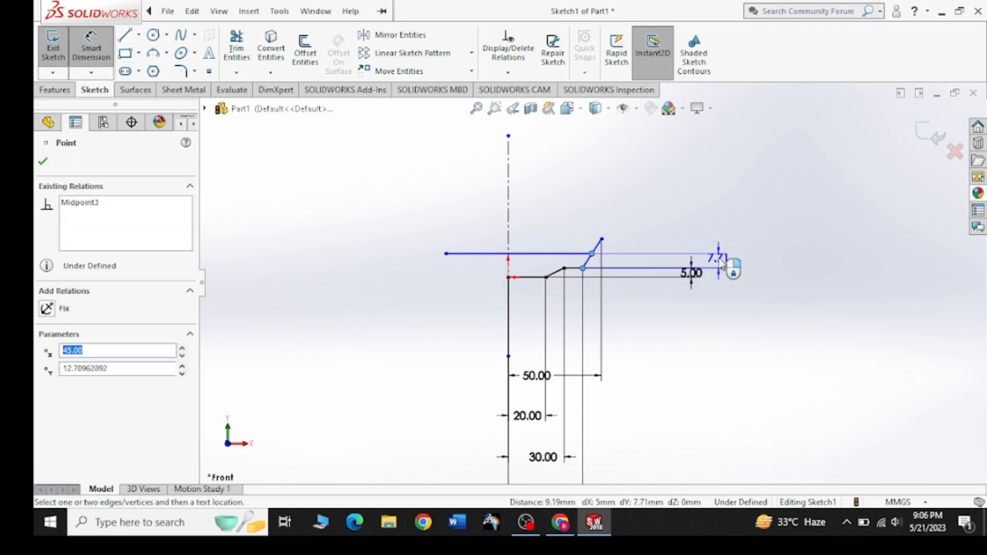
{"action": "left_click", "coordinate": [720, 263]}
{"action": "type", "text": "5"}
{"action": "key", "text": "Return"}
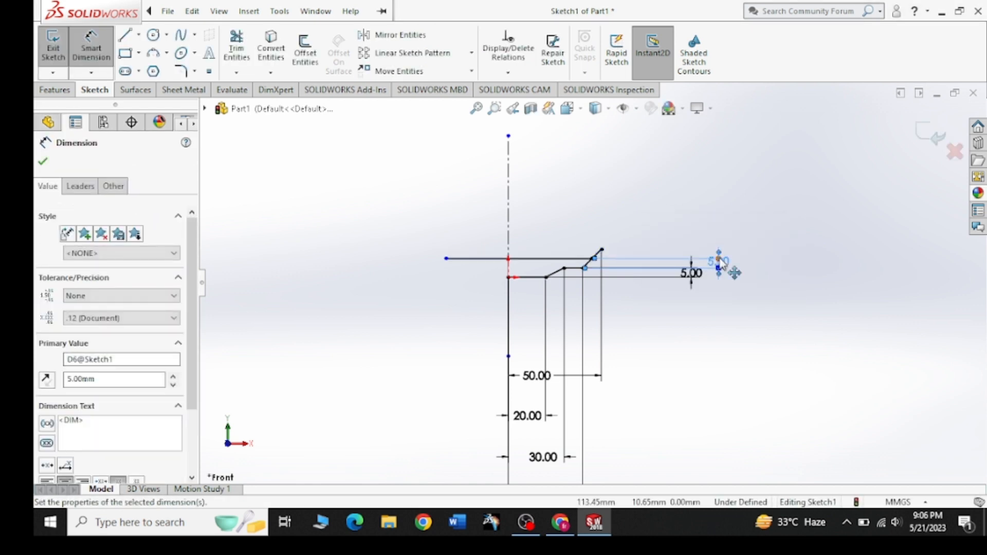
{"action": "left_click", "coordinate": [590, 262]}
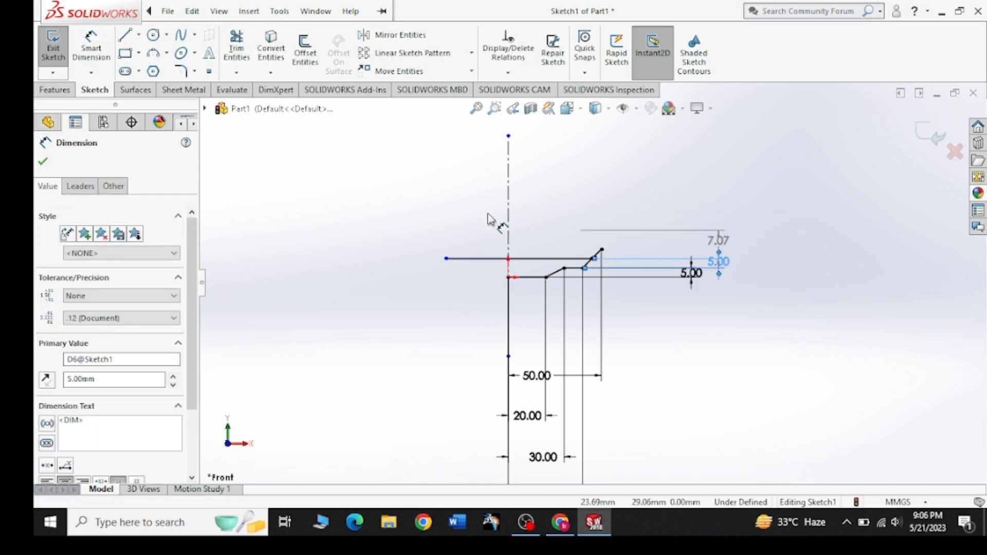
{"action": "left_click_drag", "start_coordinate": [730, 304], "coordinate": [602, 250]}
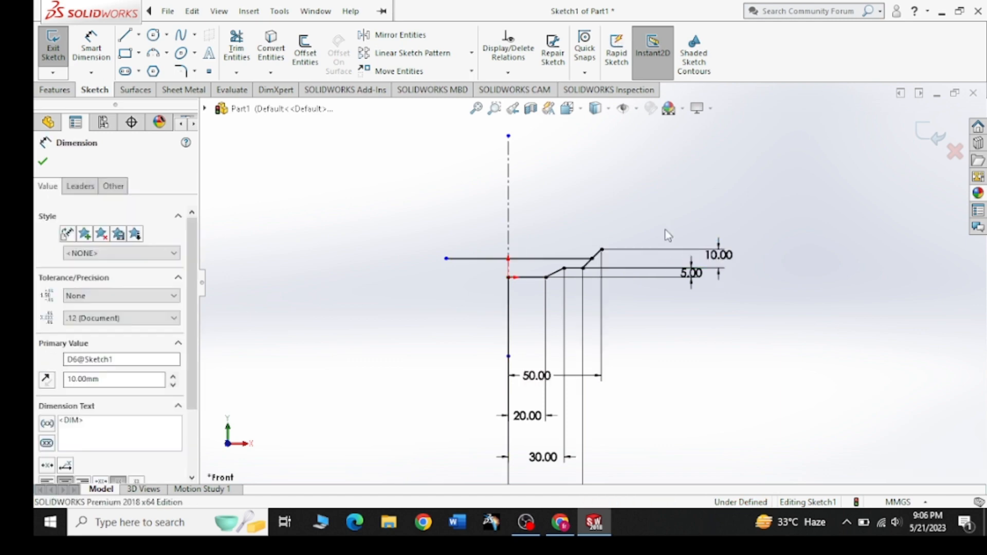
{"action": "left_click", "coordinate": [91, 49]}
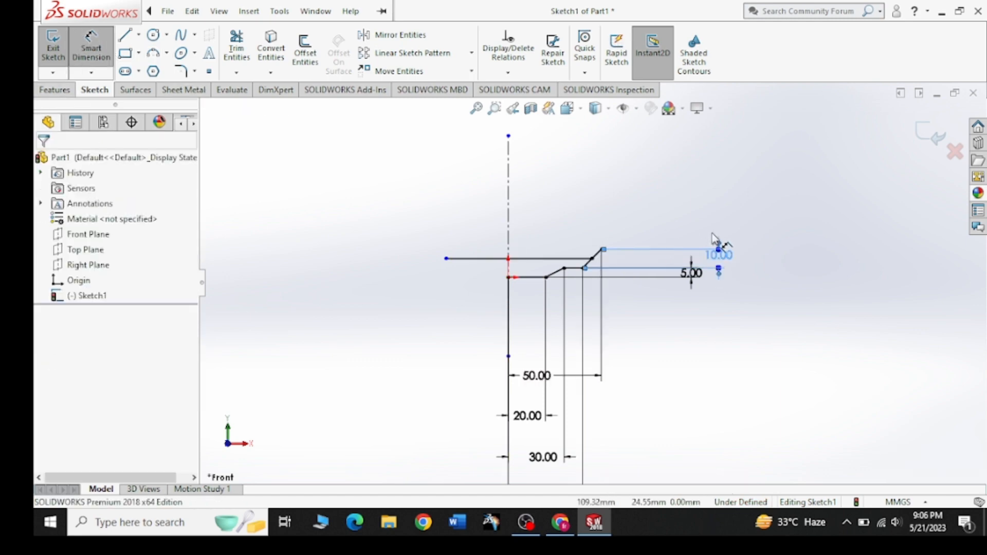
{"action": "left_click", "coordinate": [592, 258]}
{"action": "left_click", "coordinate": [601, 250]}
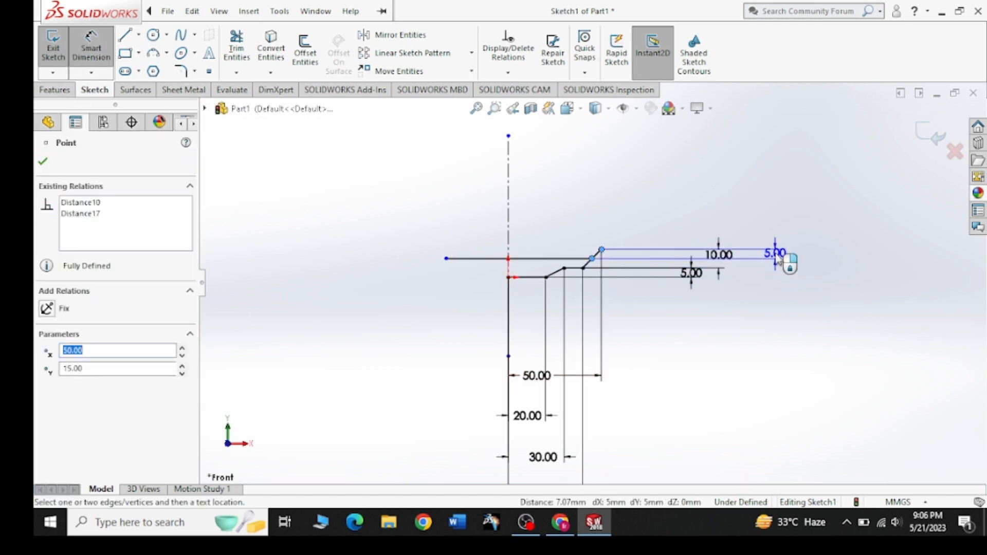
{"action": "key", "text": "Escape"}
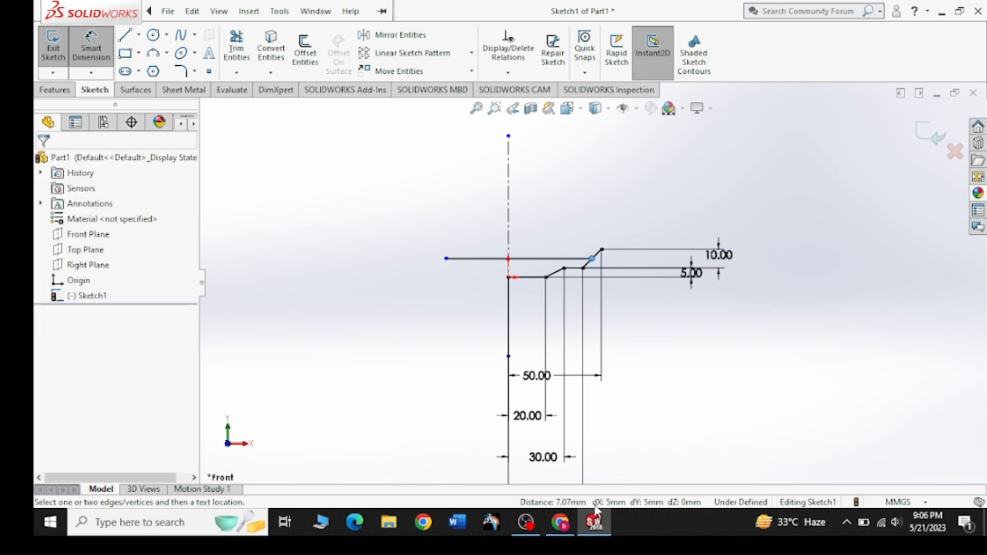
Check the bulb drawing in Chrome and delete all horizontal dimensions measured from the origin to the profile points
{"action": "left_click", "coordinate": [561, 522]}
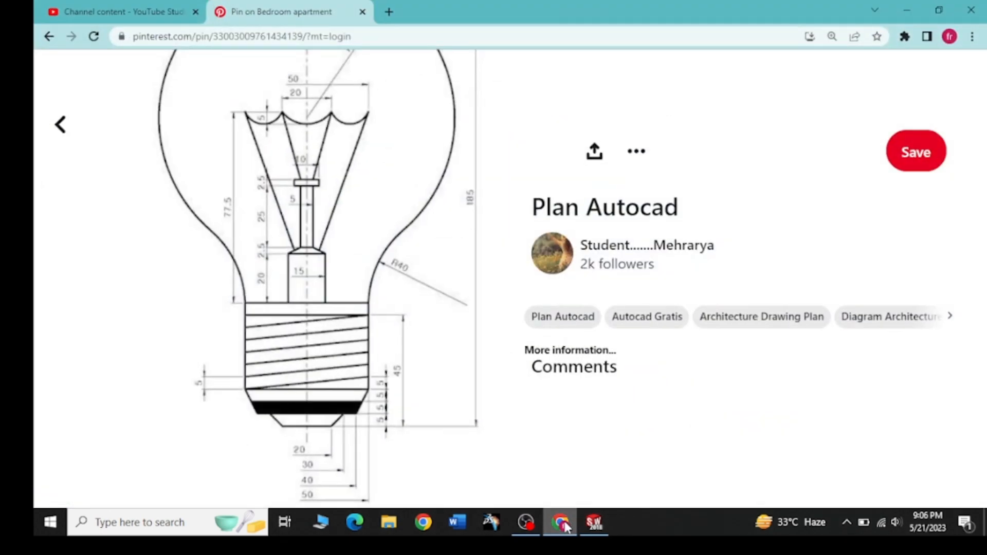
{"action": "left_click", "coordinate": [564, 521]}
{"action": "key", "text": "Escape"}
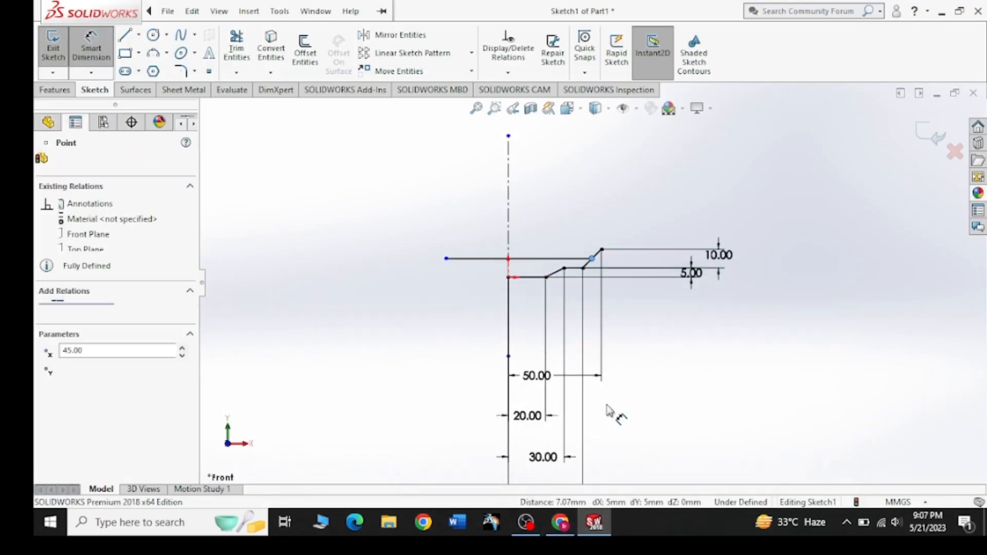
{"action": "key", "text": "Escape"}
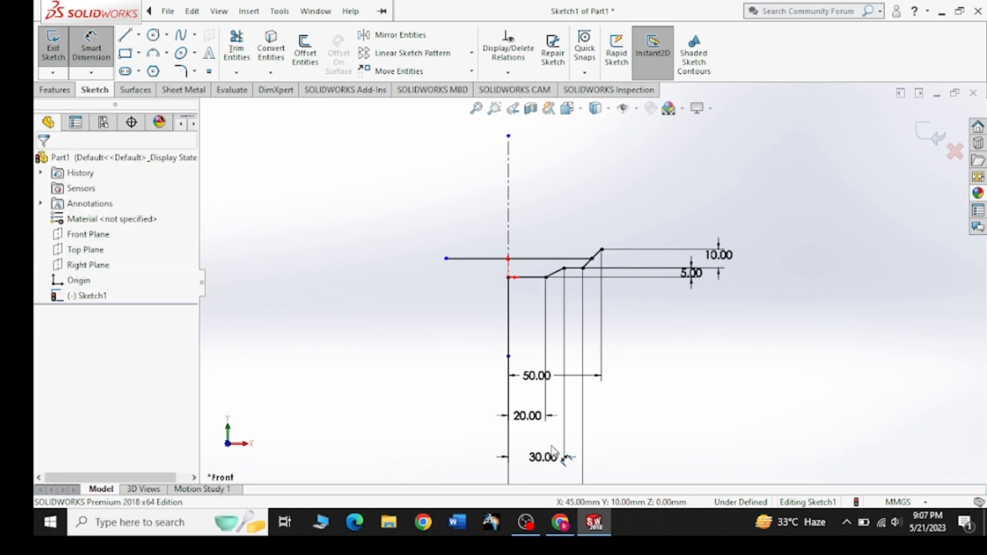
{"action": "key", "text": "Escape"}
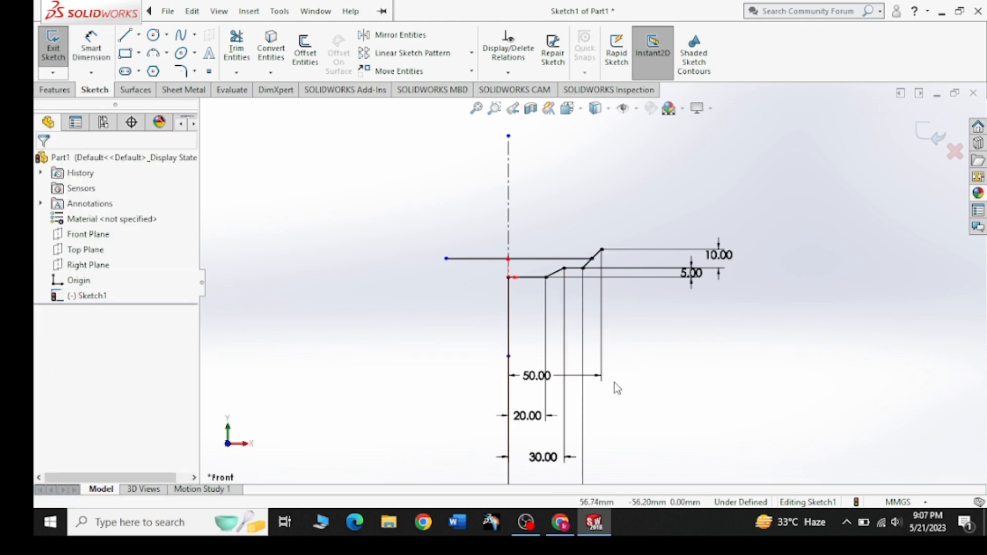
{"action": "left_click_drag", "start_coordinate": [614, 358], "coordinate": [528, 458]}
{"action": "key", "text": "Delete"}
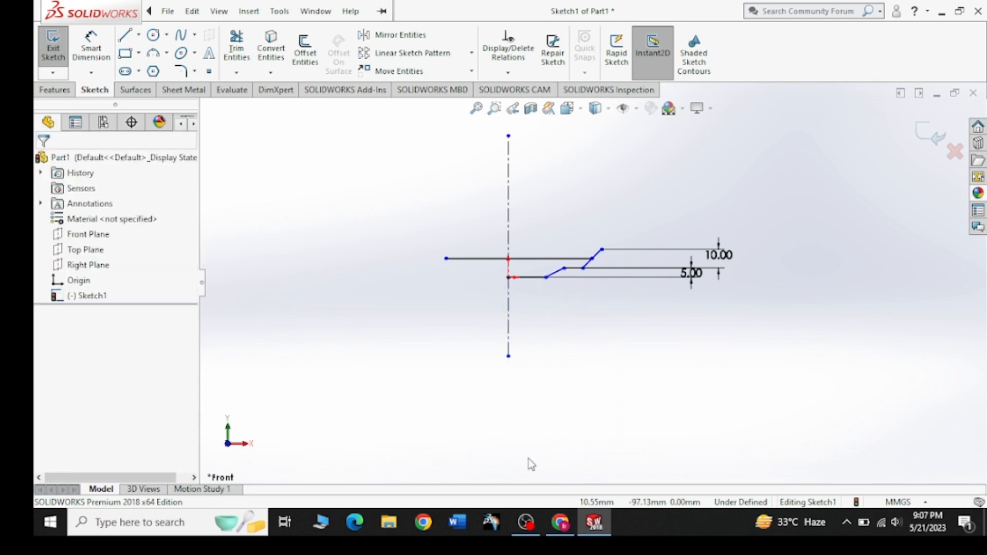
Delete the lower sloping line and undo the deletion
{"action": "scroll", "coordinate": [545, 288], "scroll_direction": "down", "scroll_amount": 2}
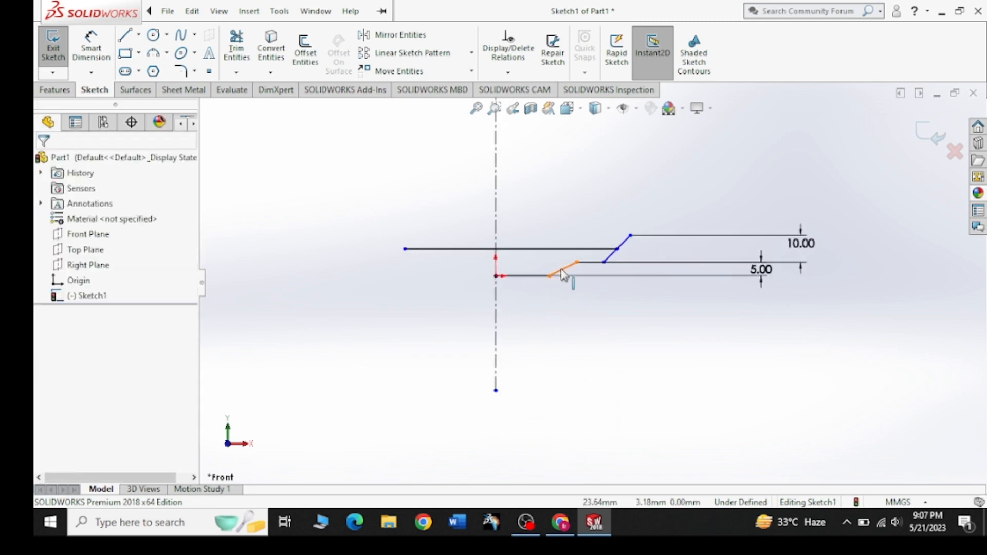
{"action": "left_click", "coordinate": [563, 274]}
{"action": "key", "text": "Delete"}
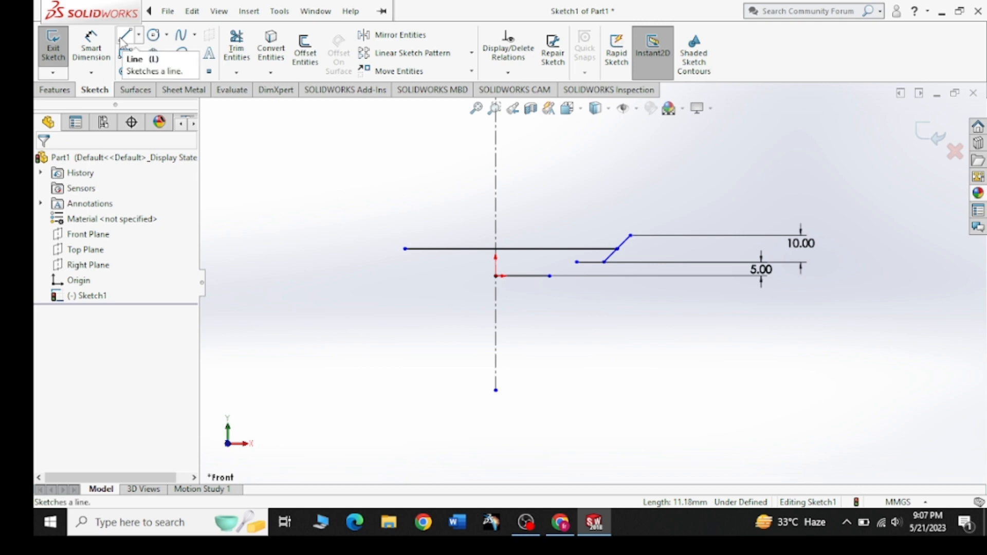
{"action": "key", "text": "ctrl+z"}
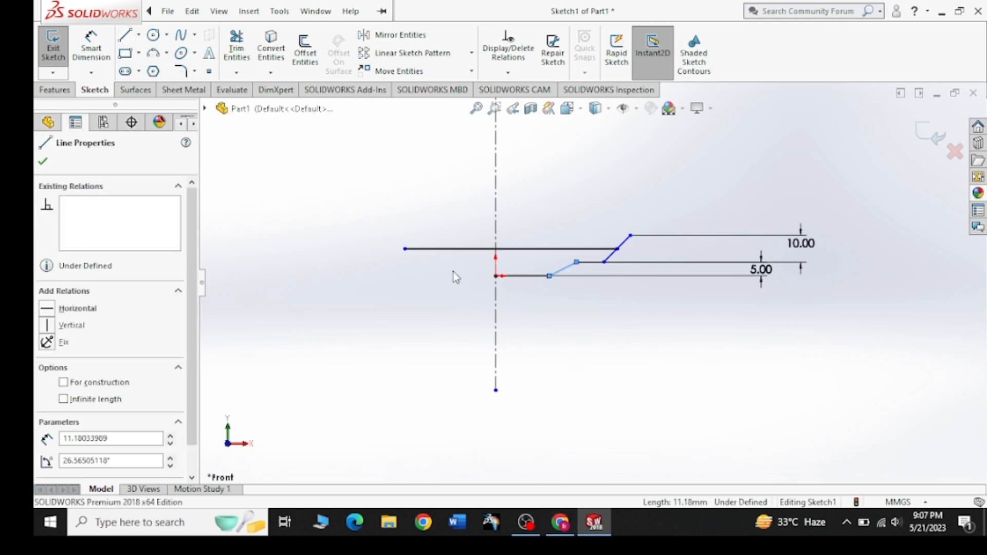
Delete the horizontal line at the outer sloping line's midpoint and mirror the base's half profile about the vertical centerline
{"action": "left_click", "coordinate": [478, 249]}
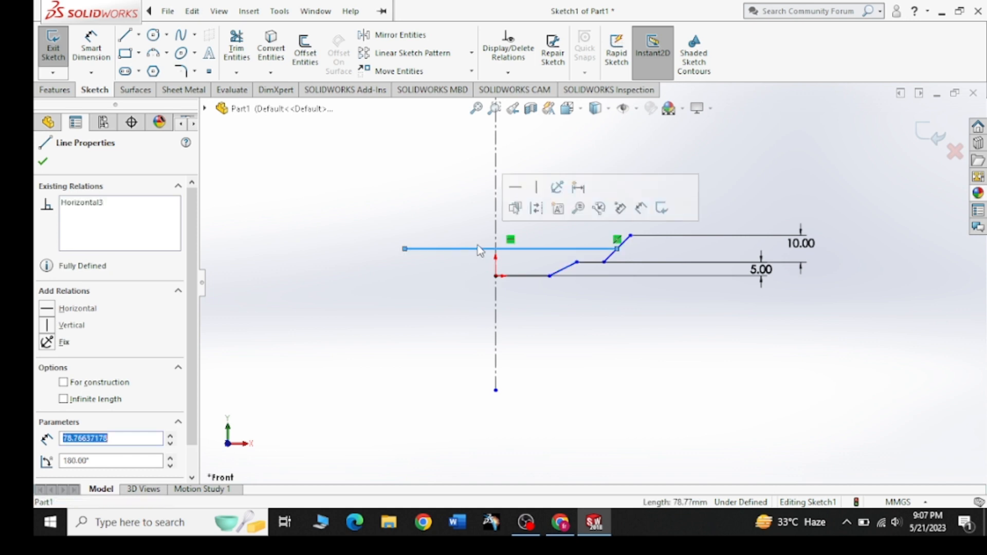
{"action": "key", "text": "Delete"}
{"action": "left_click_drag", "start_coordinate": [659, 224], "coordinate": [523, 325]}
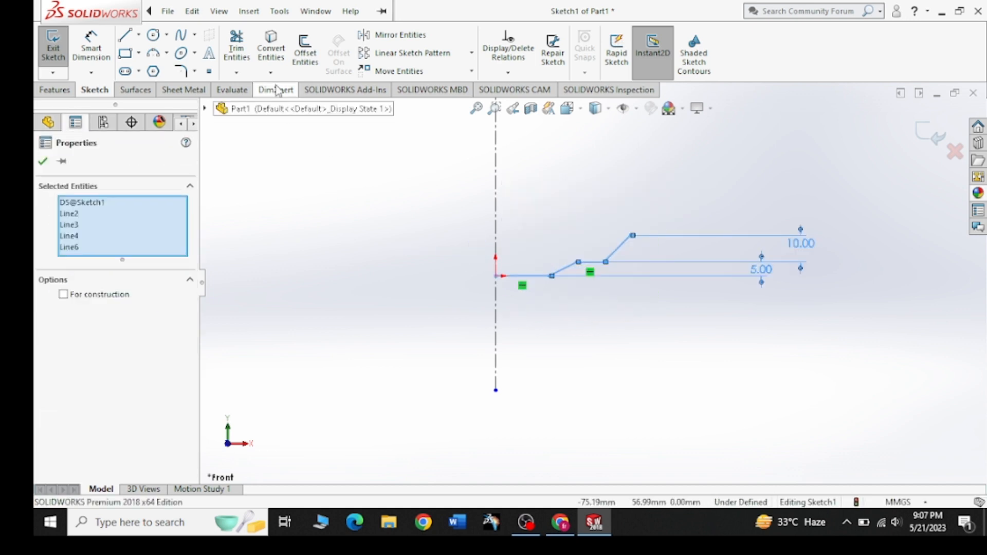
{"action": "left_click", "coordinate": [393, 34]}
{"action": "left_click", "coordinate": [138, 361]}
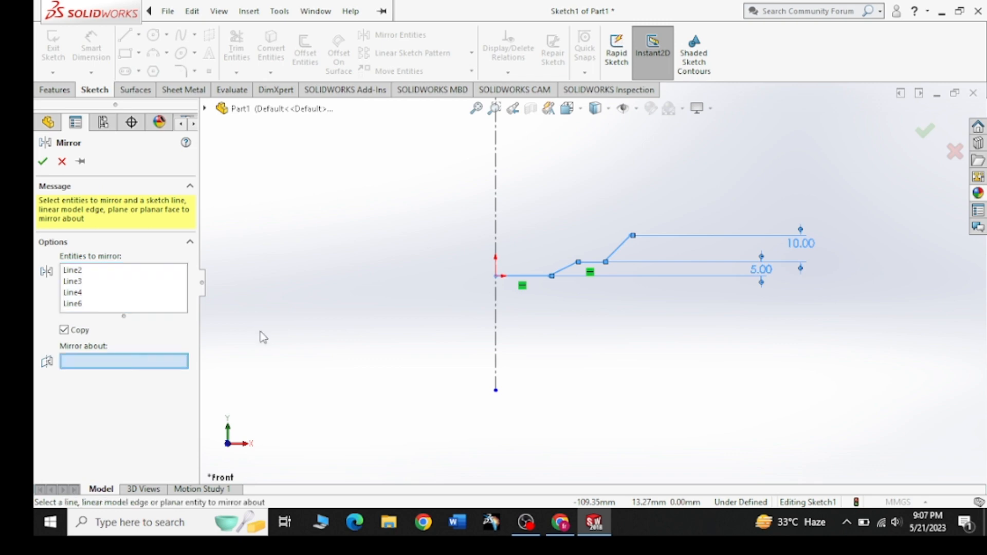
{"action": "left_click", "coordinate": [496, 233]}
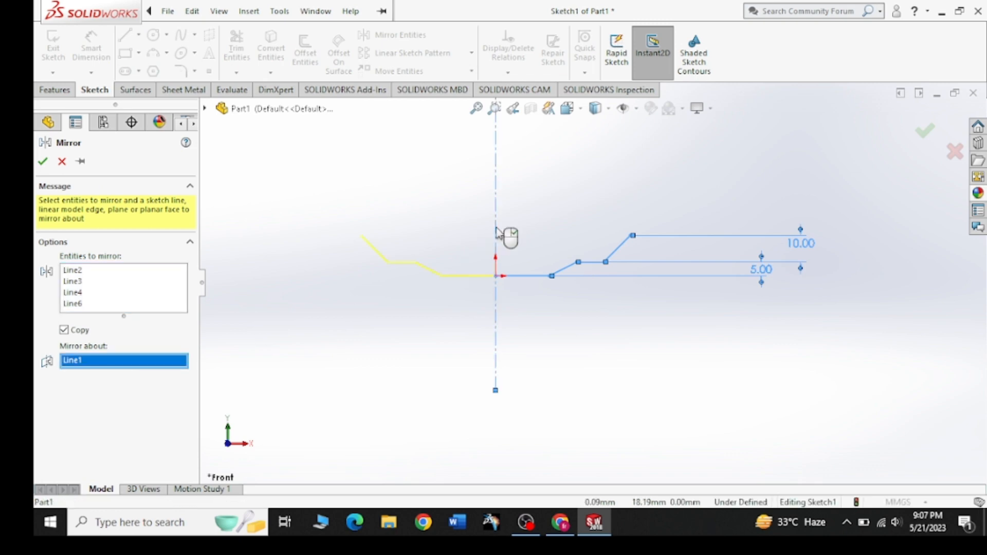
{"action": "left_click", "coordinate": [43, 163]}
Check the bulb drawing in Chrome and sketch a horizontal line joining the upper ends of the two inner sloping lines
{"action": "left_click", "coordinate": [556, 527]}
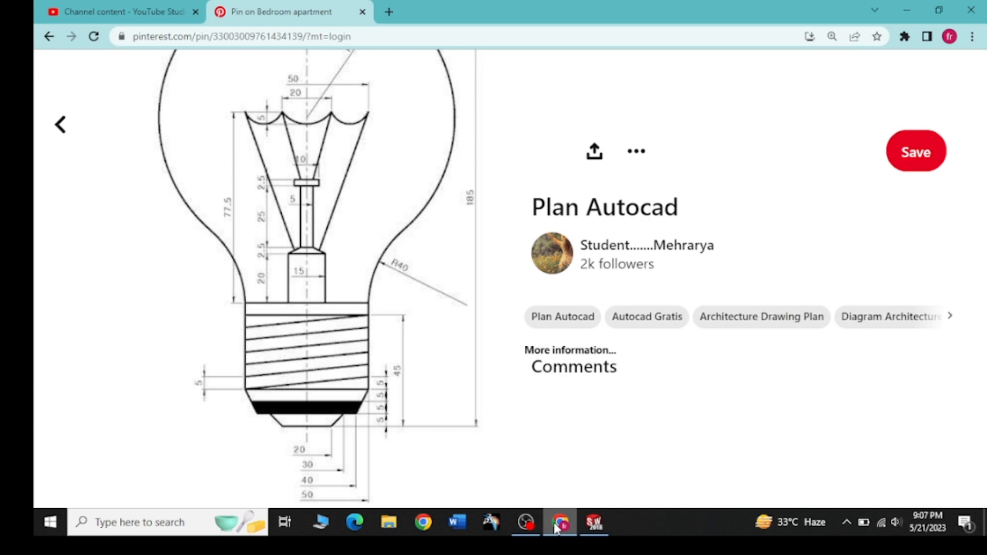
{"action": "left_click", "coordinate": [558, 524]}
{"action": "left_click", "coordinate": [168, 11]}
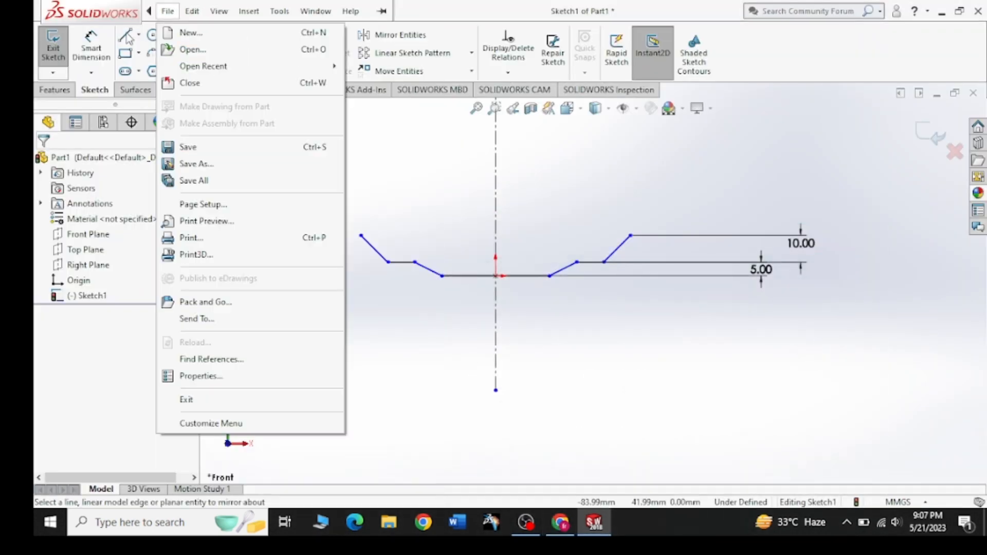
{"action": "left_click", "coordinate": [126, 36]}
{"action": "mouse_move", "coordinate": [576, 262]}
{"action": "left_mouse_down"}
{"action": "mouse_move", "coordinate": [416, 273]}
{"action": "mouse_move", "coordinate": [414, 262]}
{"action": "left_mouse_up"}
{"action": "key", "text": "Escape"}
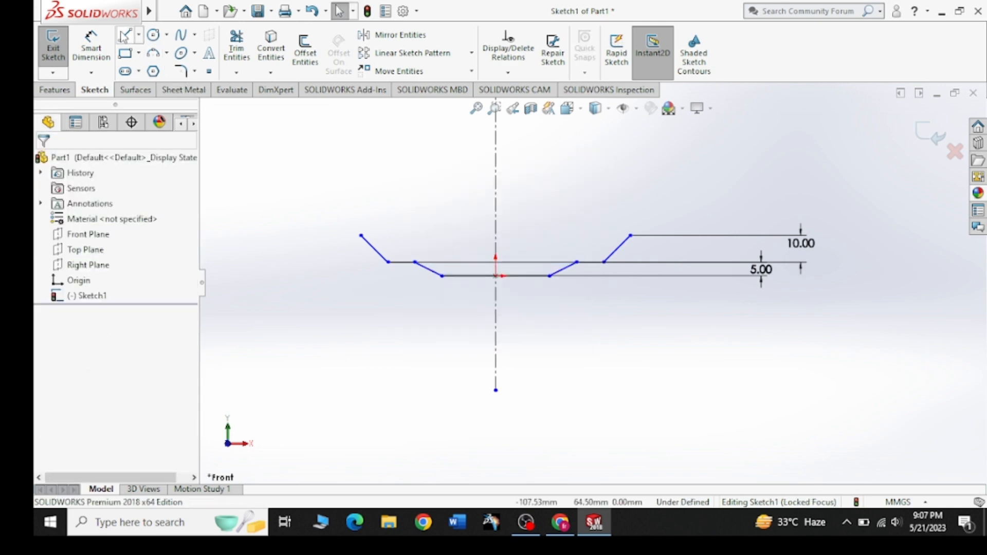
Sketch a horizontal line across the centerline joining the midpoints of the two outer sloping lines
{"action": "left_click", "coordinate": [125, 38]}
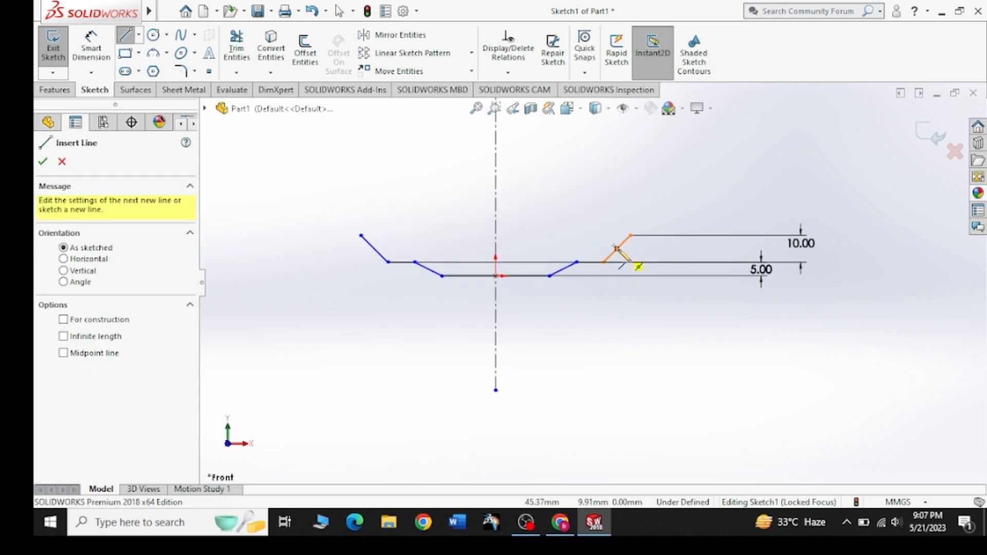
{"action": "left_click_drag", "start_coordinate": [617, 249], "coordinate": [374, 249]}
{"action": "right_click", "coordinate": [360, 198]}
{"action": "left_click", "coordinate": [383, 196]}
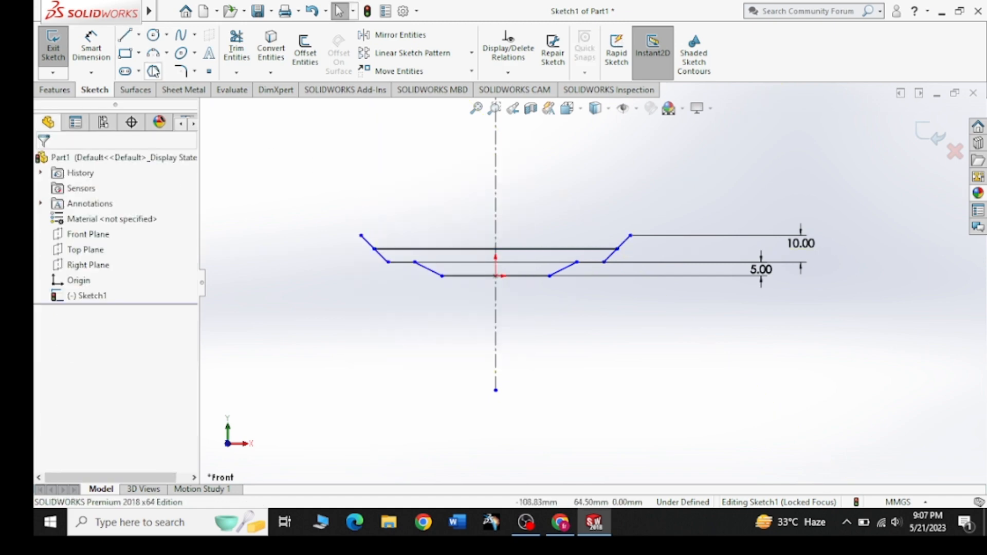
Sketch a horizontal line joining the upper ends of the two outer sloping lines
{"action": "left_click", "coordinate": [125, 37]}
{"action": "left_click_drag", "start_coordinate": [630, 235], "coordinate": [361, 235]}
{"action": "right_click", "coordinate": [341, 199]}
{"action": "left_click", "coordinate": [360, 200]}
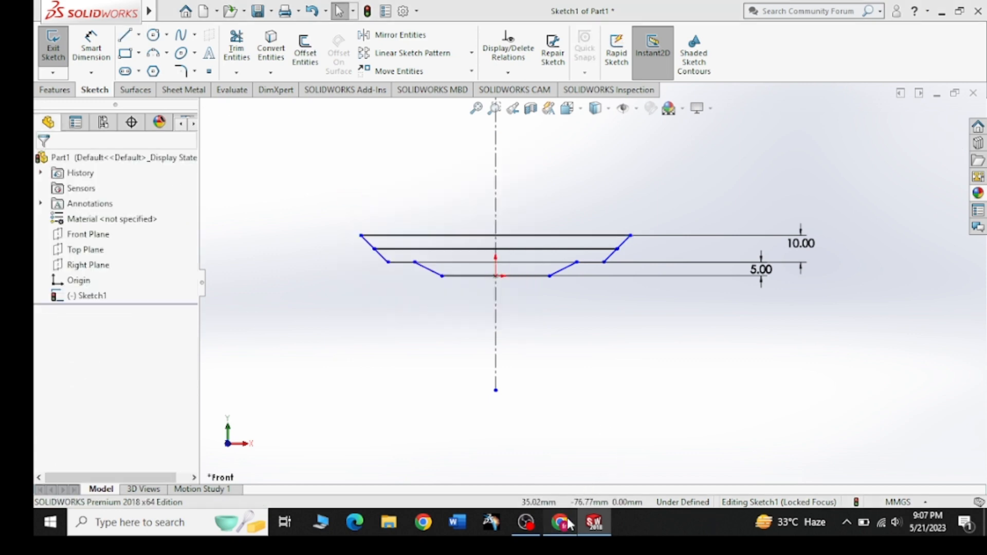
Check the bulb drawing in Chrome and sketch a vertical line about 34 mm long upward from the right outer sloping line's upper end
{"action": "left_click", "coordinate": [568, 523]}
{"action": "left_click", "coordinate": [568, 524]}
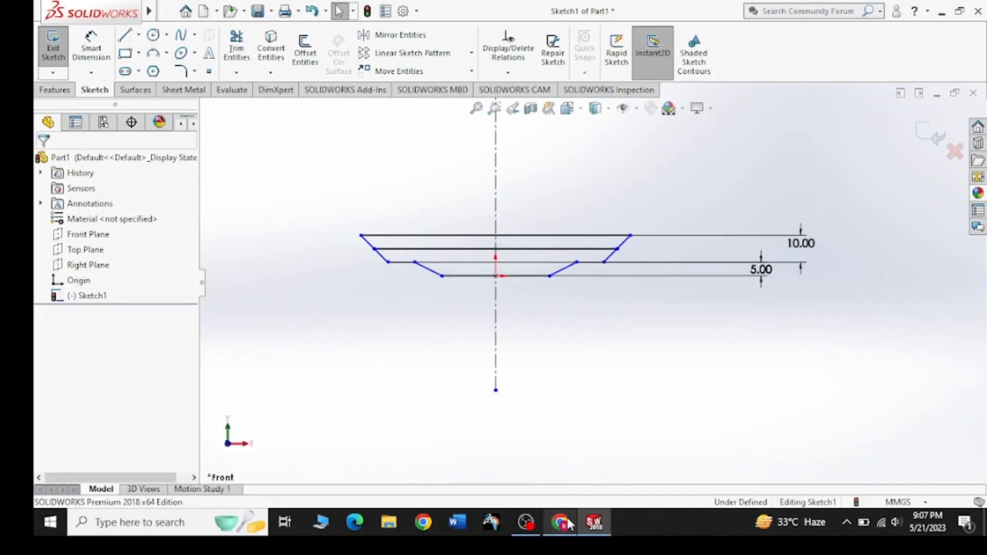
{"action": "left_click", "coordinate": [568, 523]}
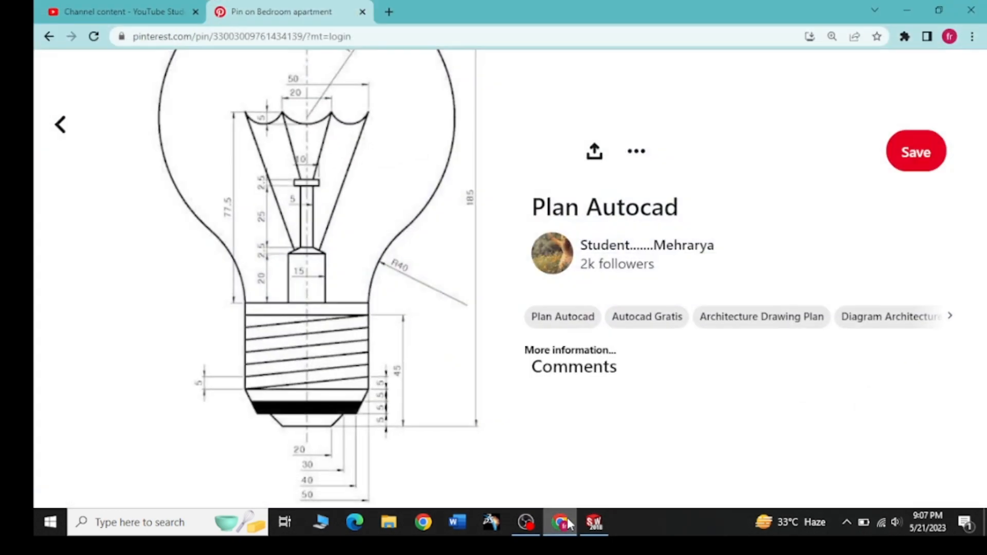
{"action": "left_click", "coordinate": [568, 523]}
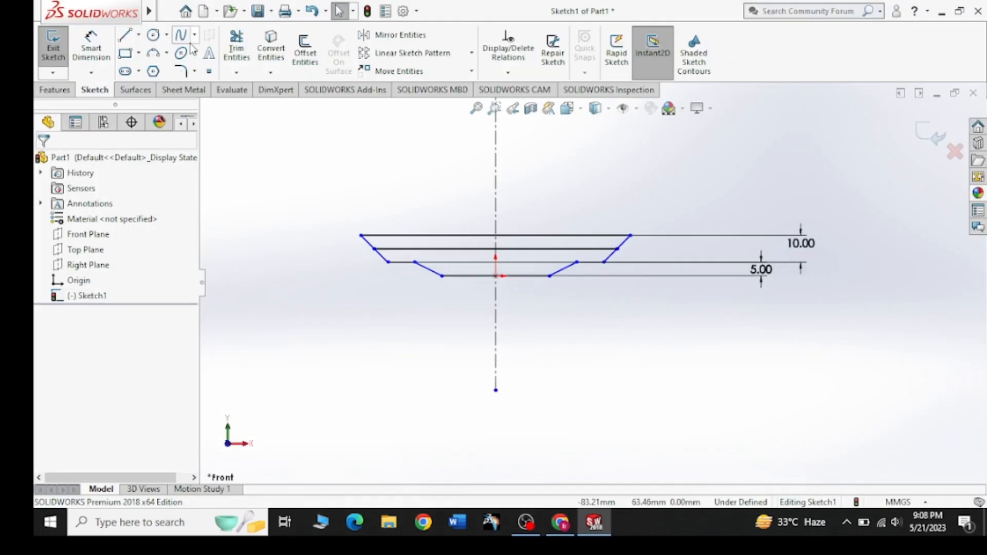
{"action": "left_click", "coordinate": [131, 37]}
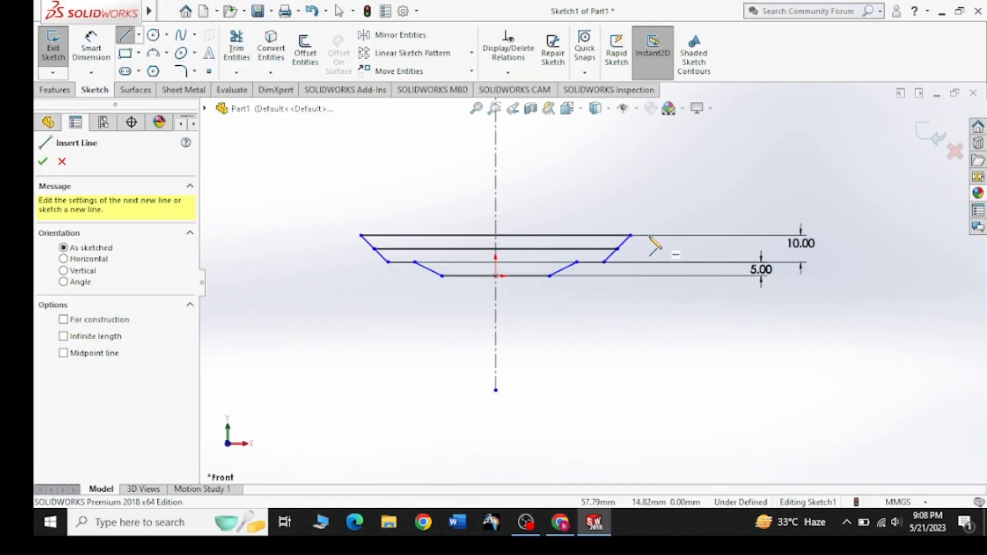
{"action": "left_click", "coordinate": [630, 235]}
{"action": "left_click", "coordinate": [637, 143]}
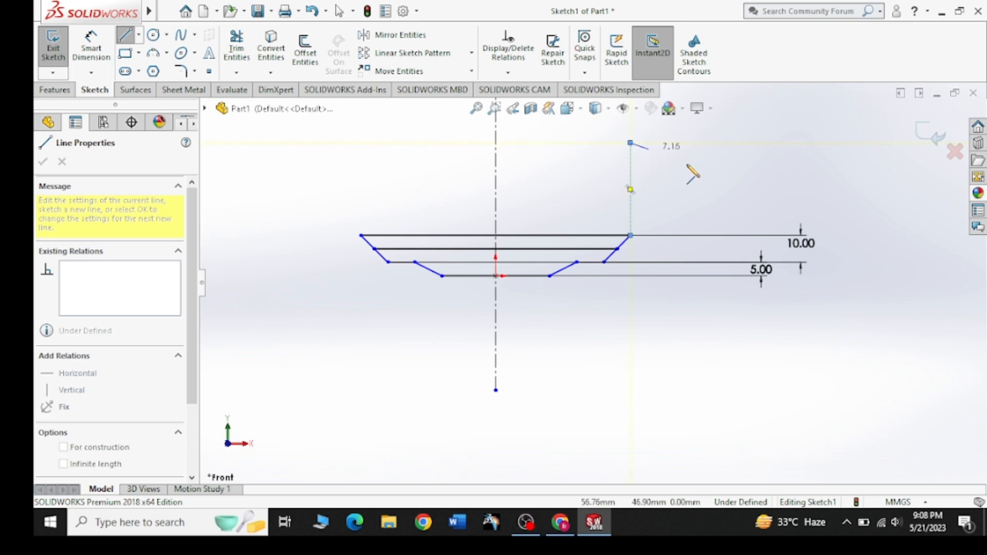
{"action": "key", "text": "Escape"}
Check the bulb drawing in Chrome and set the height from the bottom line's right end to the vertical line's upper end to 45 mm
{"action": "left_click", "coordinate": [567, 517]}
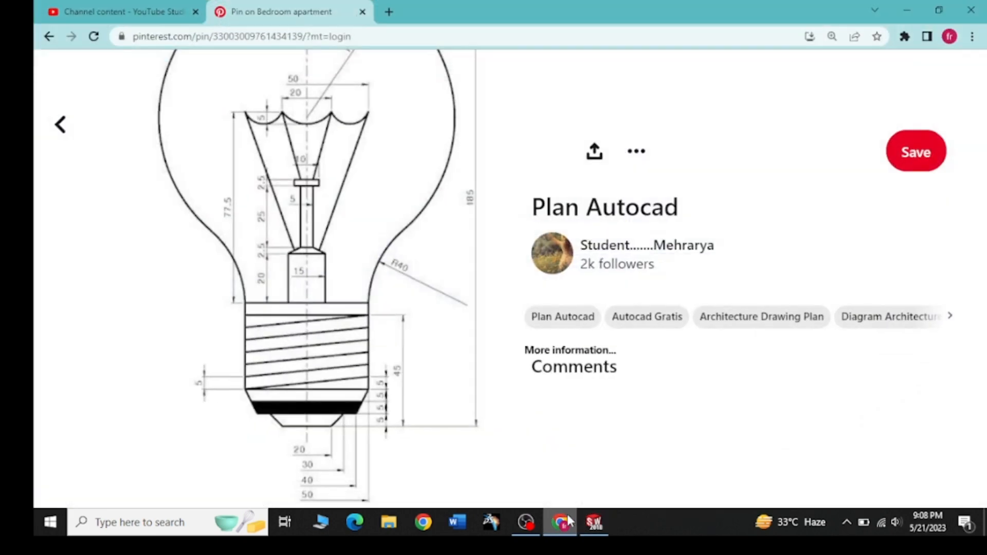
{"action": "left_click", "coordinate": [566, 514]}
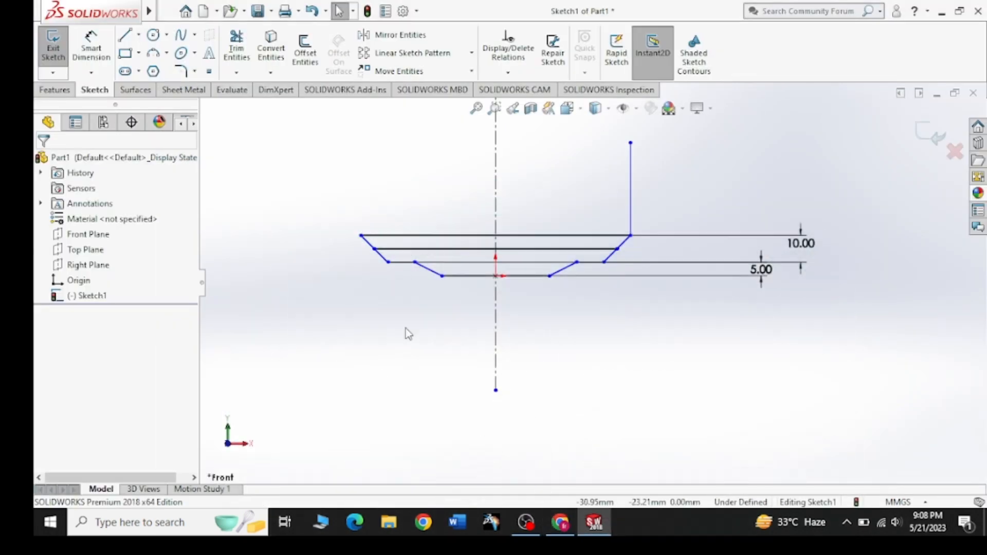
{"action": "left_click", "coordinate": [101, 53]}
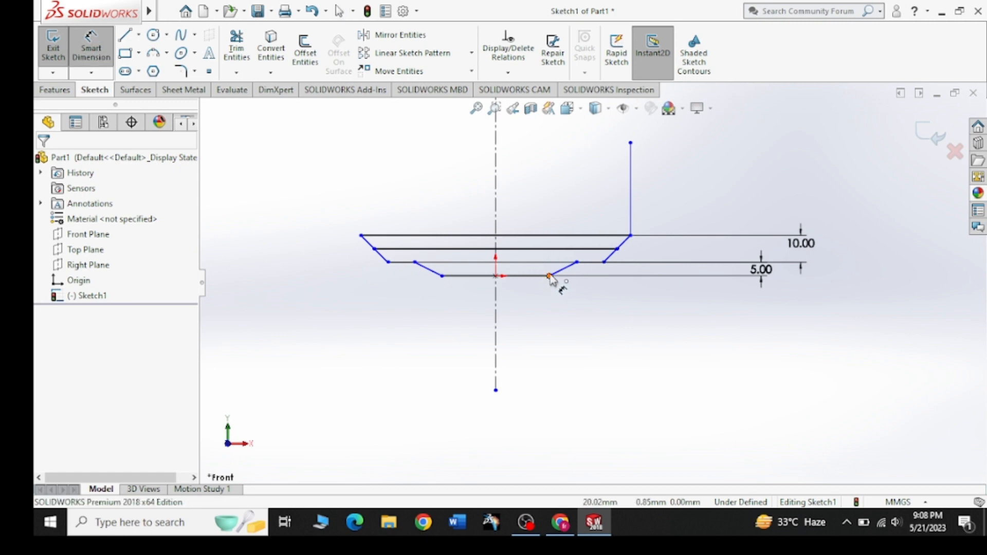
{"action": "left_click", "coordinate": [549, 276]}
{"action": "left_click", "coordinate": [630, 143]}
{"action": "left_click", "coordinate": [733, 200]}
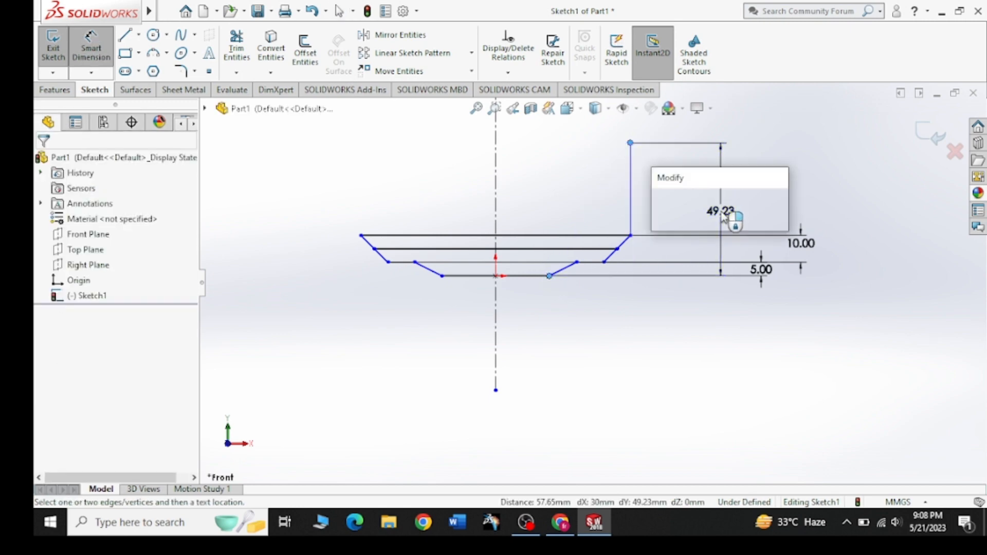
{"action": "type", "text": "45"}
{"action": "key", "text": "Return"}
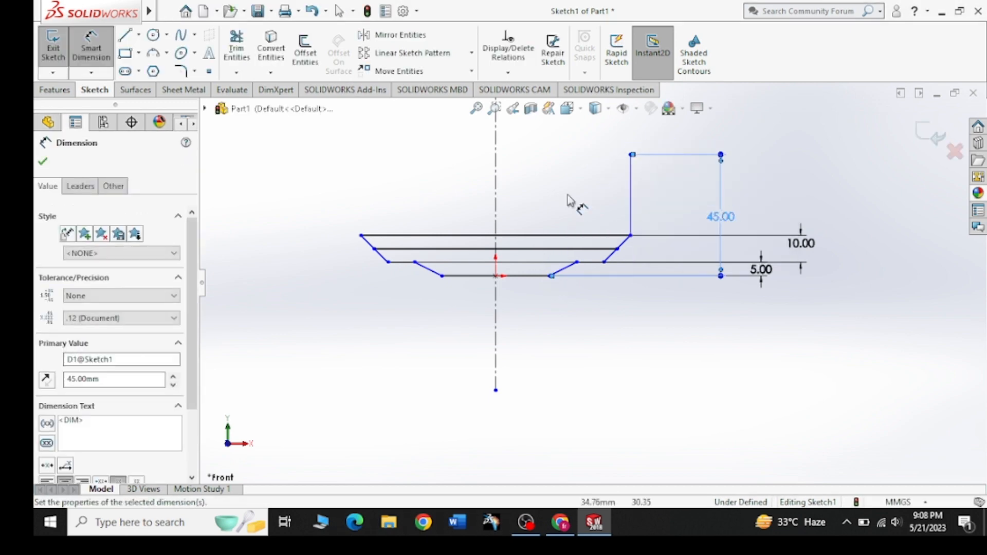
{"action": "left_click", "coordinate": [43, 161]}
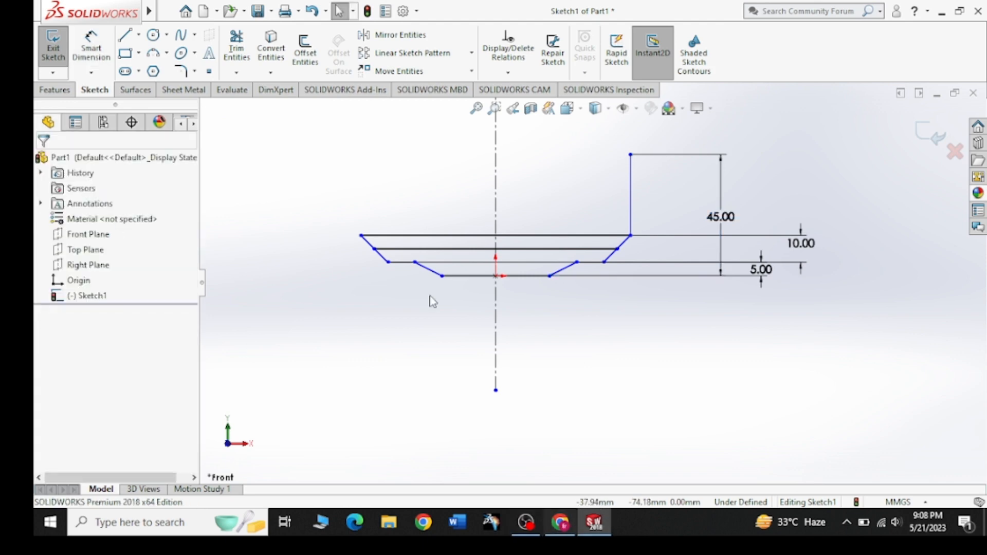
Mirror the right vertical line about the vertical centerline
{"action": "left_click", "coordinate": [397, 35]}
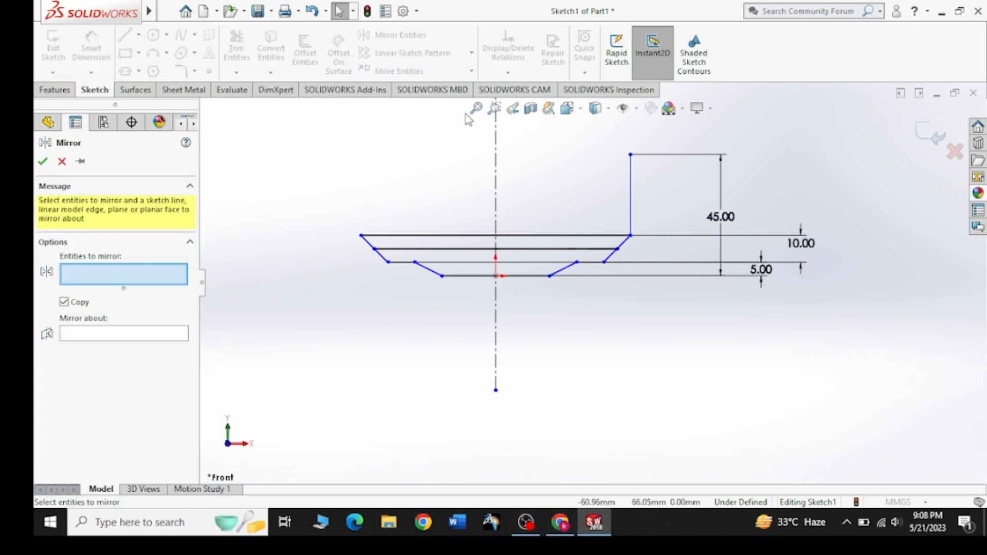
{"action": "left_click", "coordinate": [632, 213]}
{"action": "left_click", "coordinate": [82, 340]}
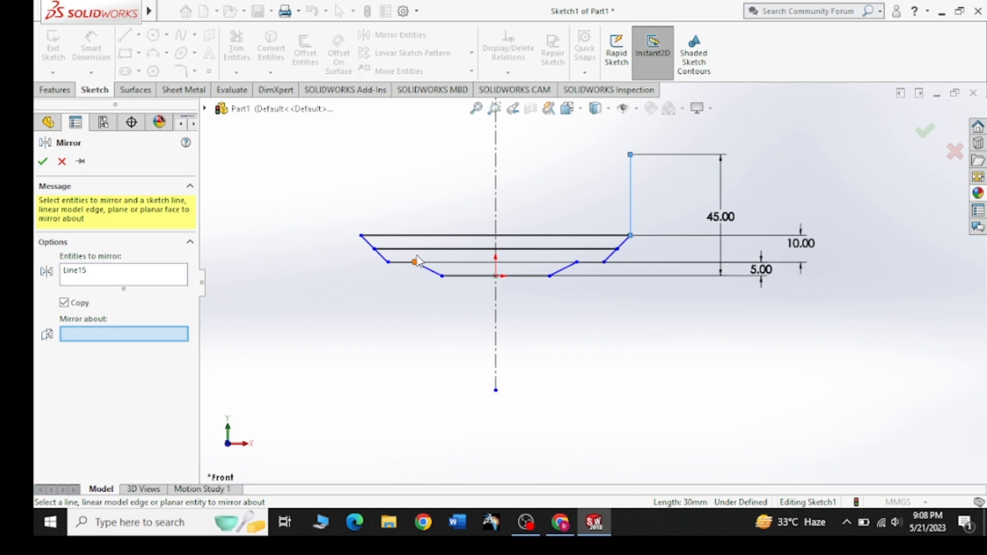
{"action": "left_click", "coordinate": [496, 207]}
{"action": "left_click", "coordinate": [42, 161]}
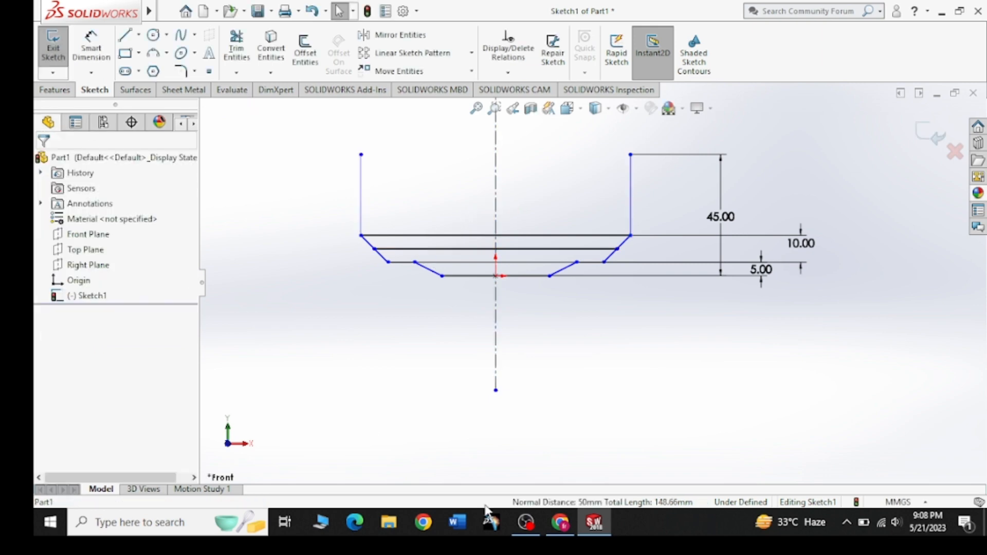
Check the bulb drawing in Chrome and sketch a 100 mm horizontal line joining the upper ends of the two vertical lines
{"action": "left_click", "coordinate": [559, 522]}
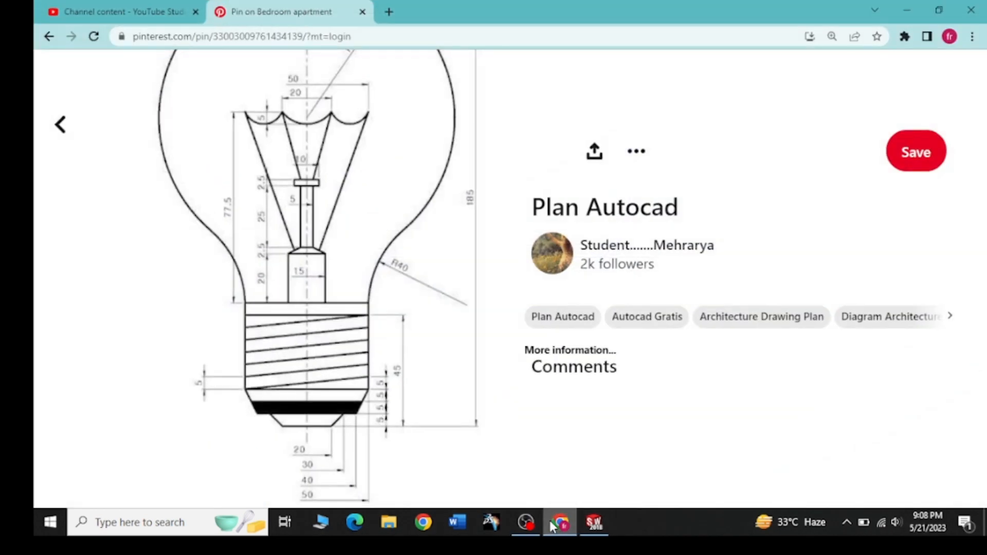
{"action": "left_click", "coordinate": [554, 523]}
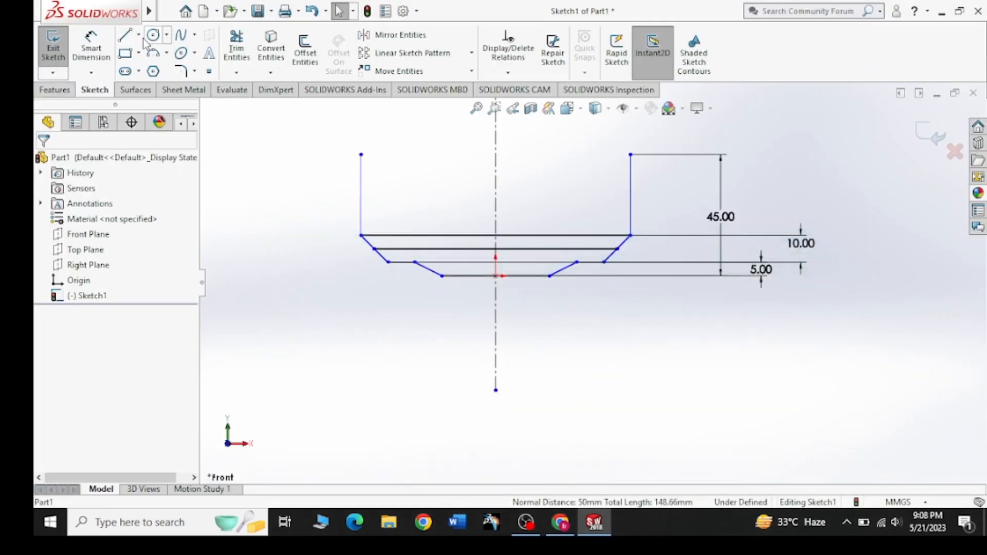
{"action": "left_click", "coordinate": [126, 35]}
{"action": "left_click", "coordinate": [630, 154]}
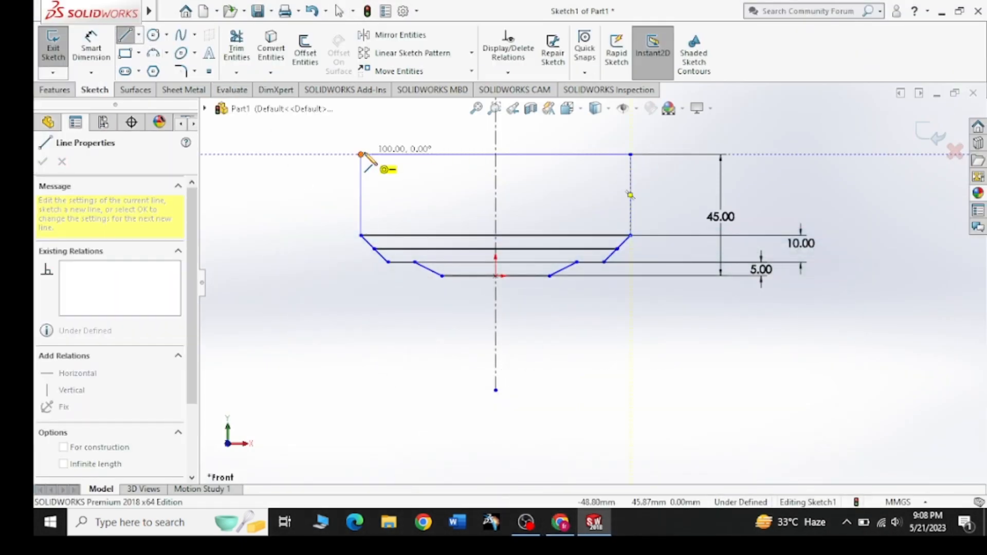
{"action": "left_click", "coordinate": [361, 154]}
{"action": "right_click", "coordinate": [295, 156]}
{"action": "left_click", "coordinate": [316, 162]}
Check the bulb drawing in Chrome and offset the chain of the top line and both vertical sides outward by 5 mm
{"action": "left_click", "coordinate": [564, 521]}
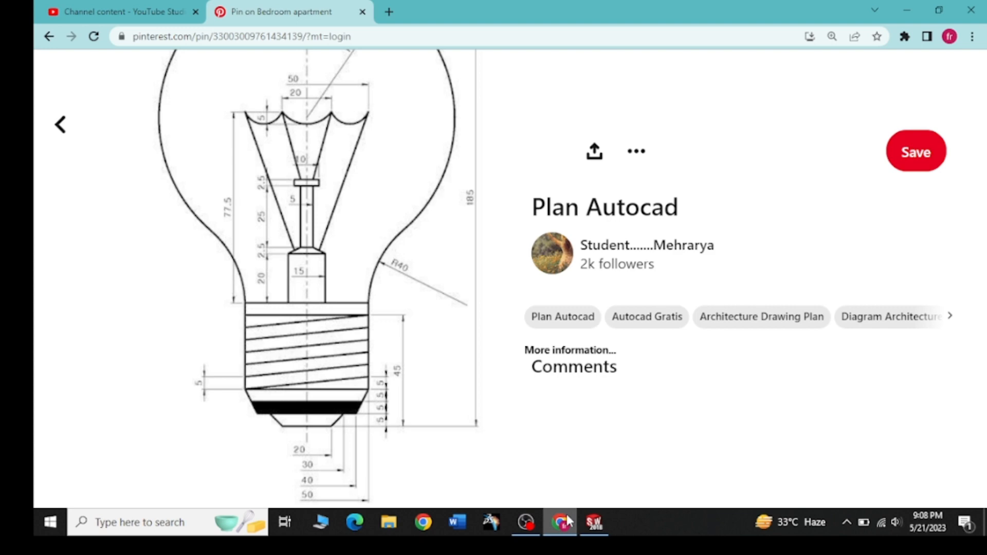
{"action": "left_click", "coordinate": [565, 521]}
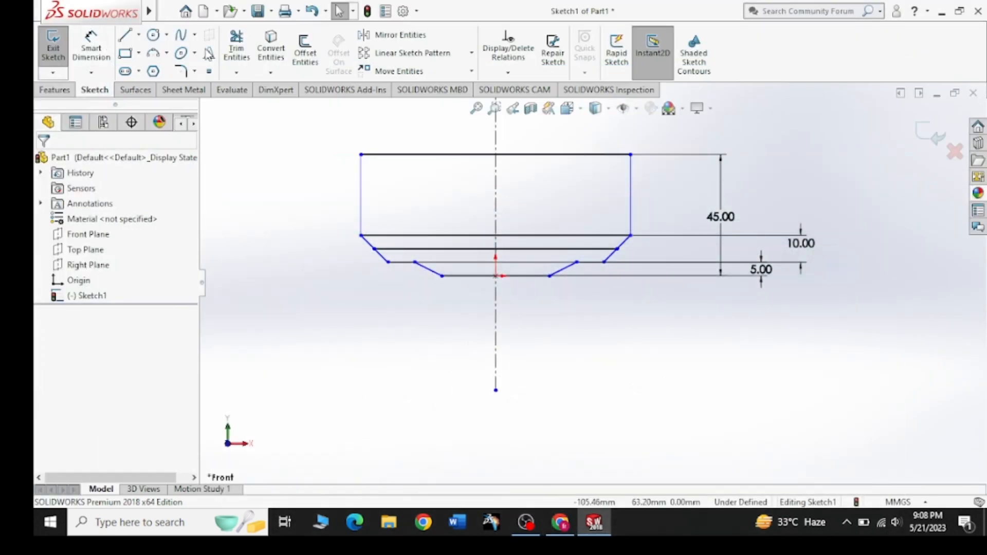
{"action": "left_click", "coordinate": [305, 52]}
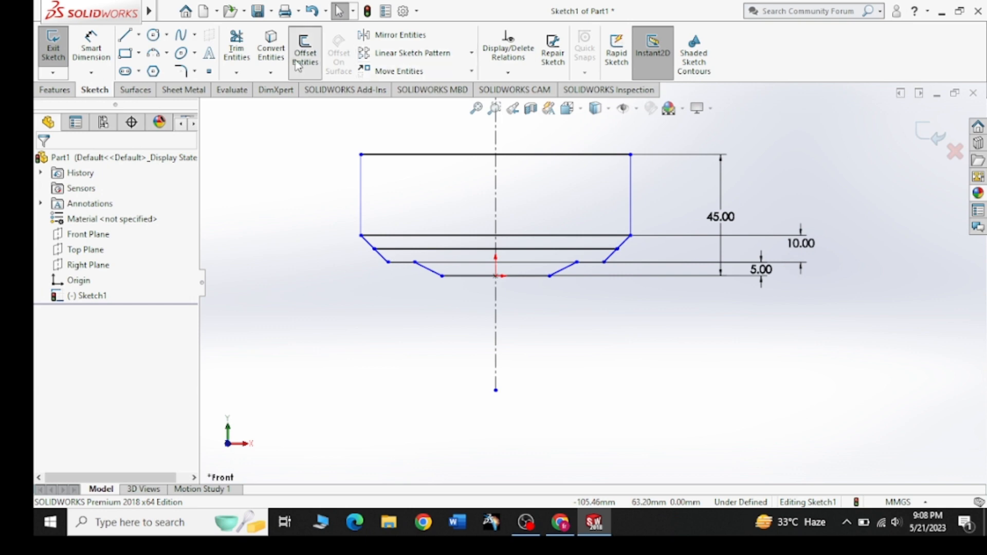
{"action": "left_click", "coordinate": [485, 155]}
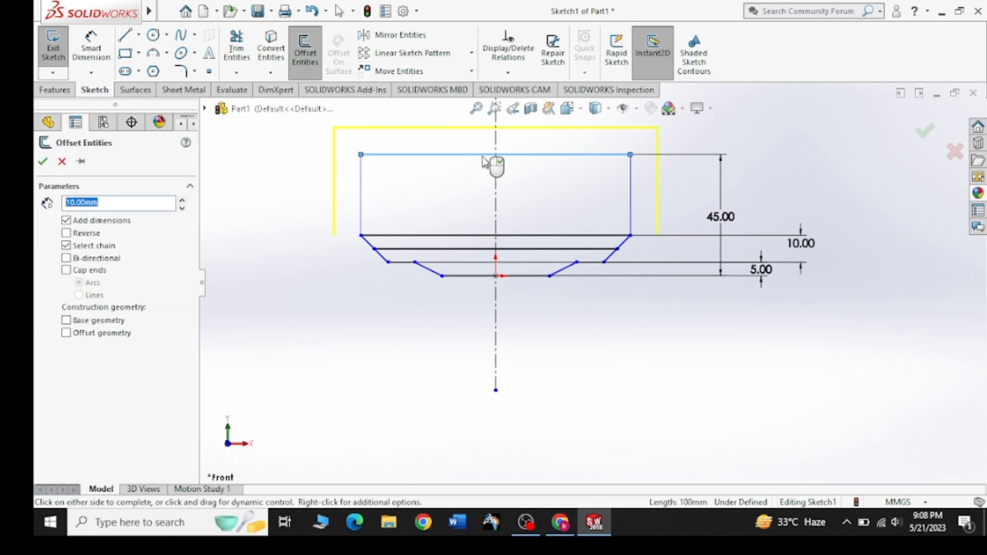
{"action": "type", "text": "5"}
{"action": "key", "text": "Return"}
{"action": "left_click", "coordinate": [43, 161]}
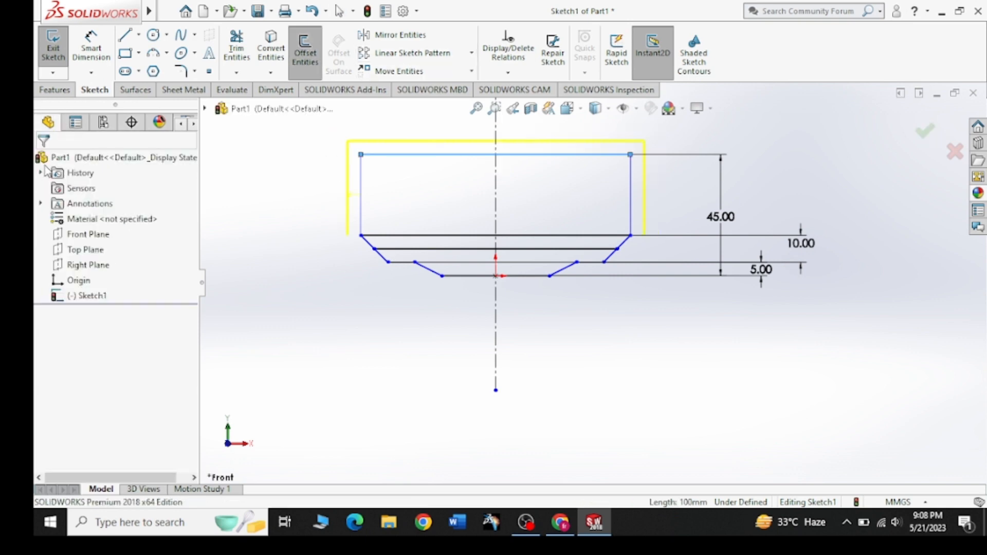
Sketch short vertical lines from both ends of the inner top line up to the offset line above it
{"action": "left_click", "coordinate": [123, 35]}
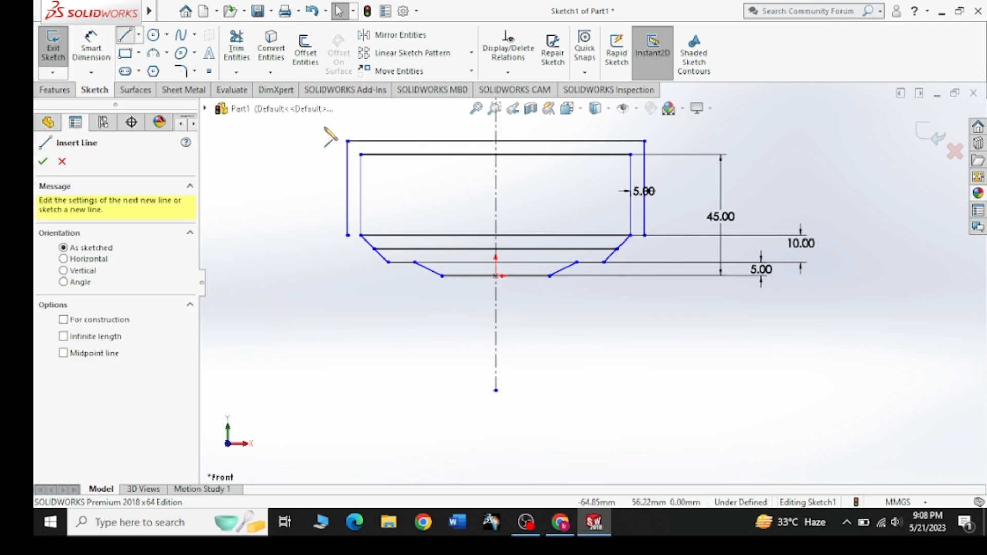
{"action": "left_click", "coordinate": [360, 154]}
{"action": "left_click", "coordinate": [361, 140]}
{"action": "key", "text": "Escape"}
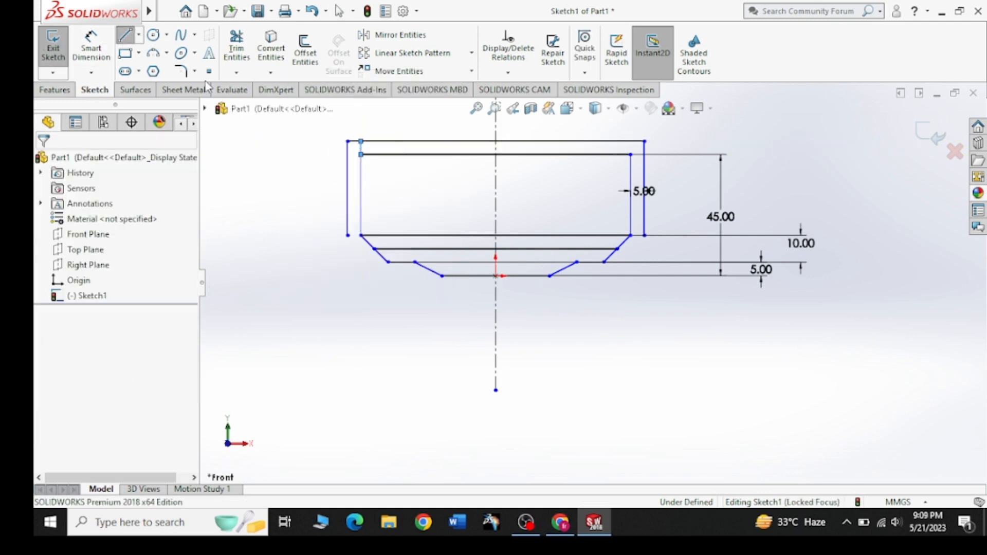
{"action": "left_click", "coordinate": [124, 35]}
{"action": "left_click", "coordinate": [630, 154]}
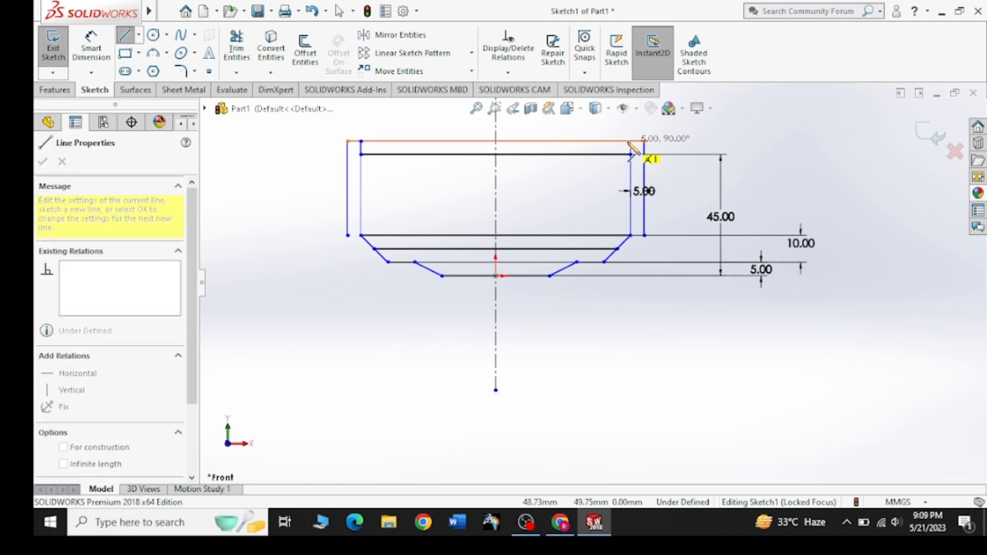
{"action": "left_click", "coordinate": [630, 140]}
{"action": "key", "text": "Escape"}
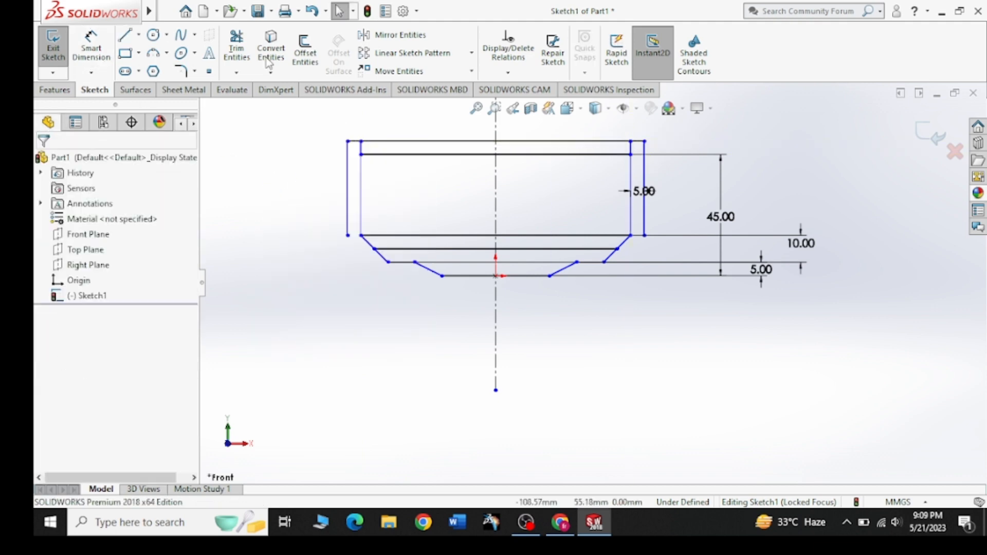
Delete the two outer vertical lines created by the offset
{"action": "left_click", "coordinate": [349, 175]}
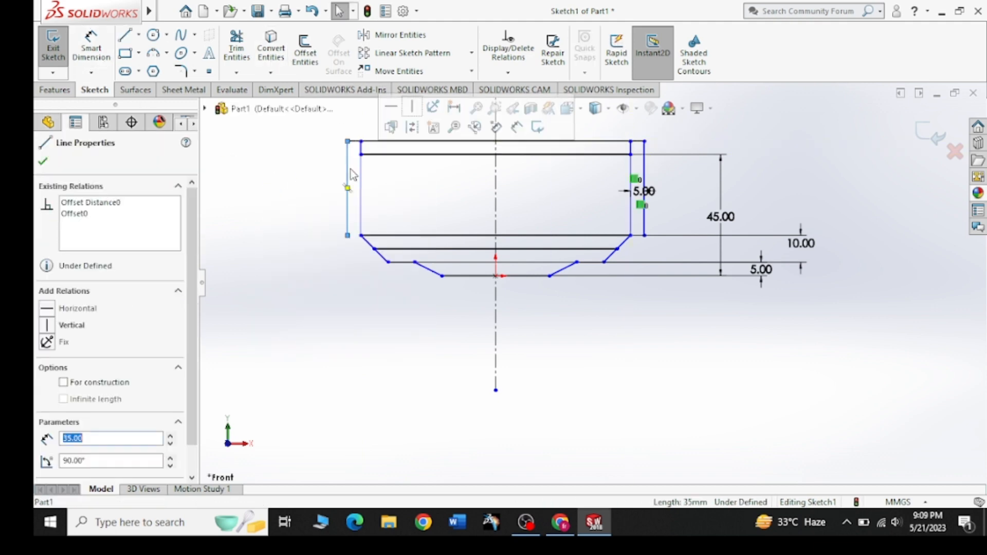
{"action": "left_click", "coordinate": [645, 177], "text": "ctrl"}
{"action": "key", "text": "Delete"}
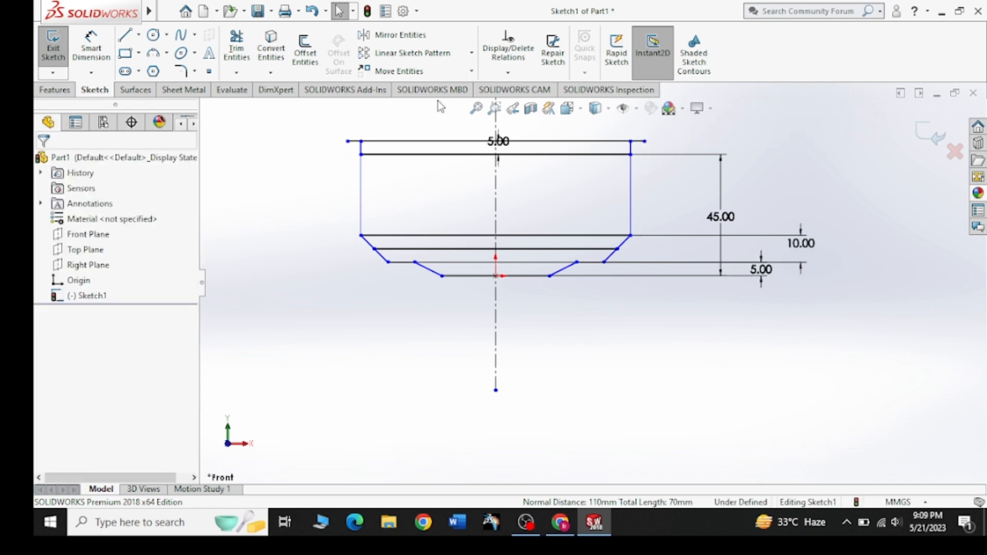
Trim the overhanging ends of the uppermost horizontal line back to the short vertical lines on both sides
{"action": "left_click", "coordinate": [236, 49]}
{"action": "left_click_drag", "start_coordinate": [349, 159], "coordinate": [352, 138]}
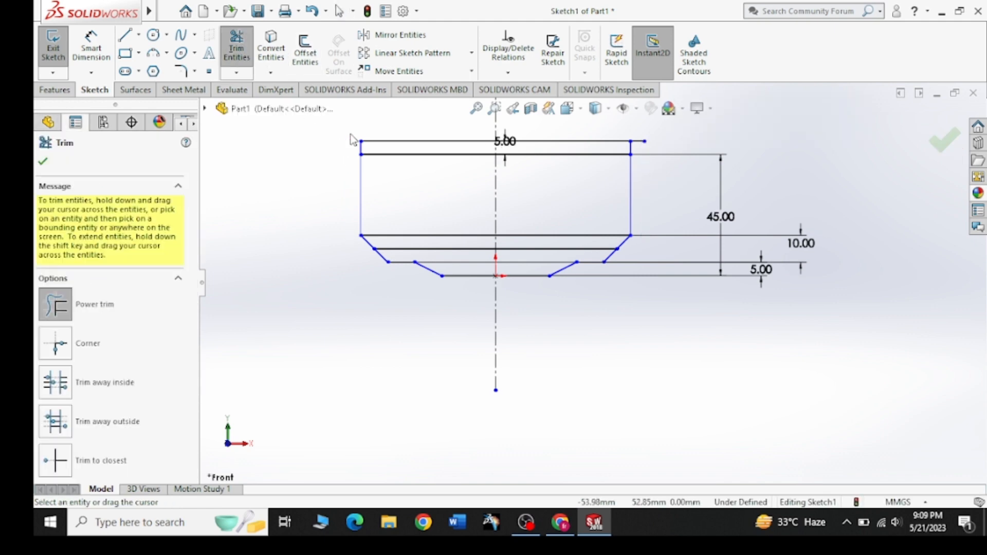
{"action": "scroll", "coordinate": [634, 151], "scroll_direction": "down", "scroll_amount": 3}
{"action": "left_click_drag", "start_coordinate": [640, 171], "coordinate": [635, 153]}
{"action": "scroll", "coordinate": [598, 181], "scroll_direction": "up", "scroll_amount": 5}
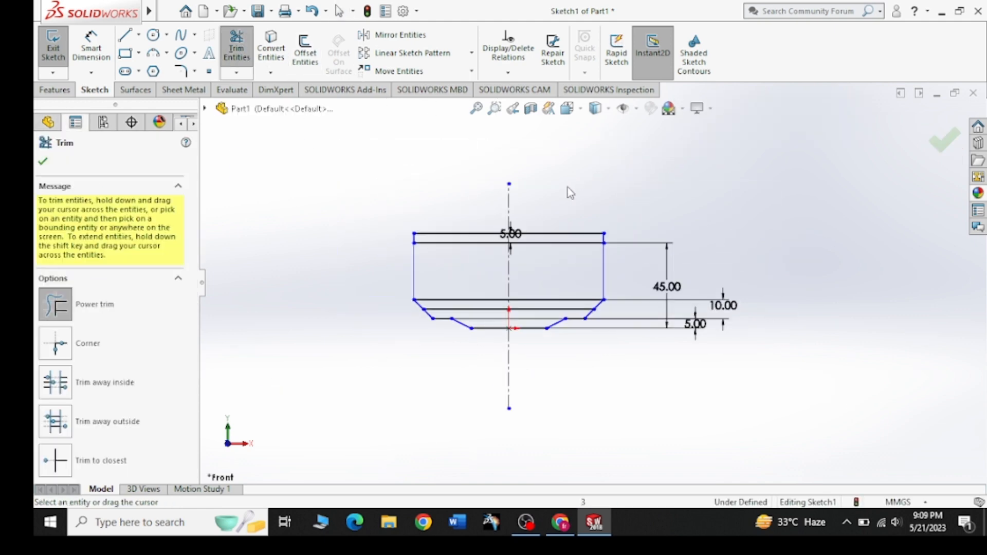
{"action": "scroll", "coordinate": [538, 229], "scroll_direction": "down", "scroll_amount": 1}
{"action": "left_click", "coordinate": [45, 162]}
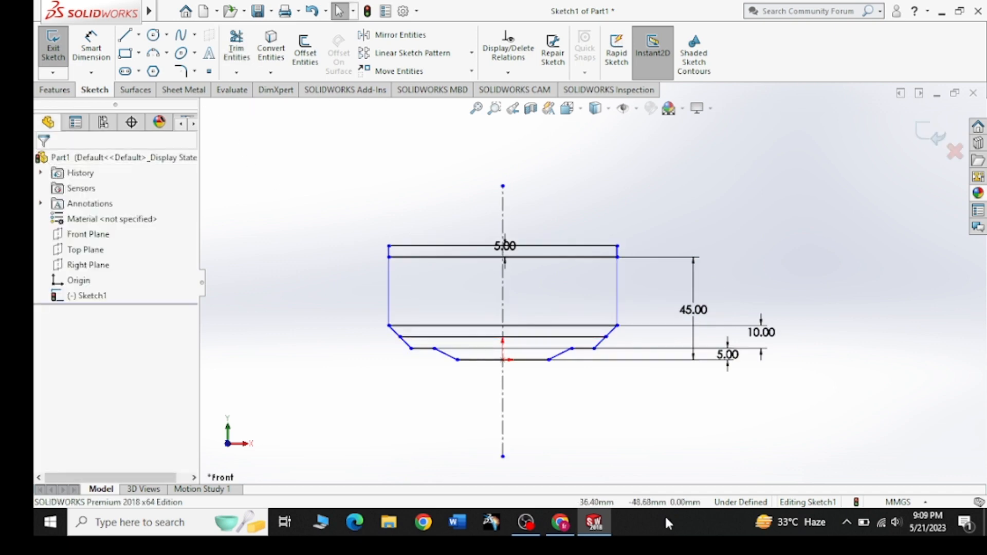
Check the bulb drawing in Chrome and sketch a slanted line about 100 mm long from the left side's lower end up to the right vertical side
{"action": "left_click", "coordinate": [565, 523]}
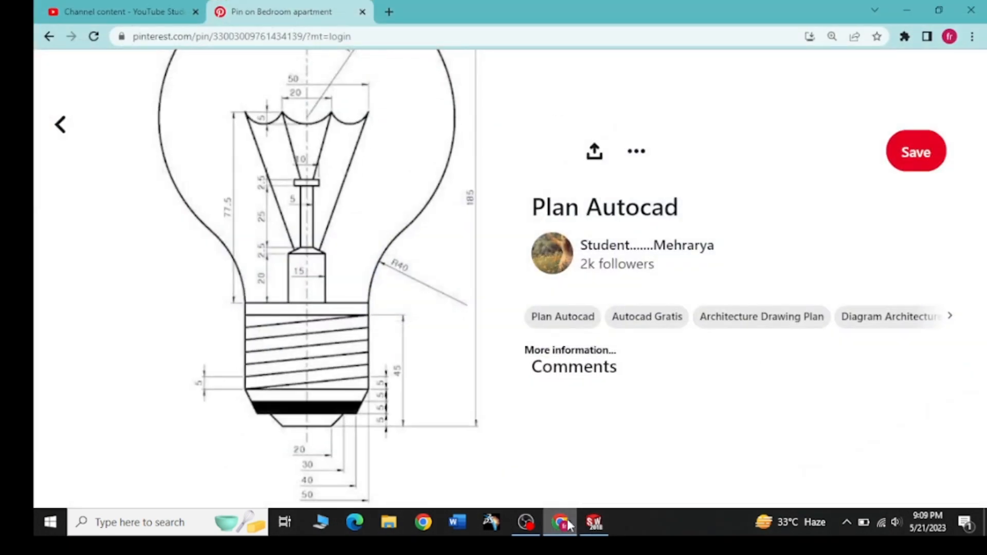
{"action": "left_click", "coordinate": [567, 521]}
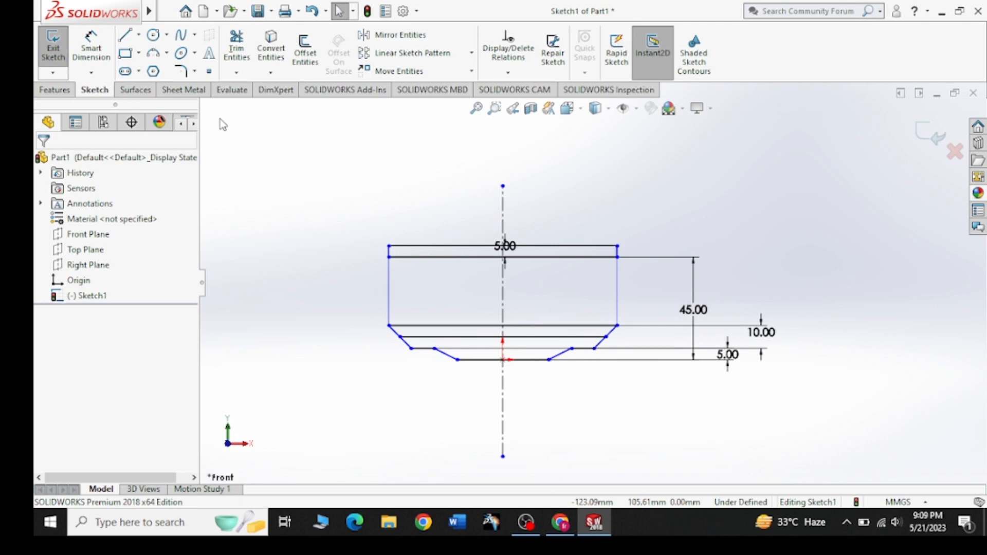
{"action": "left_click", "coordinate": [124, 37]}
{"action": "left_click", "coordinate": [389, 325]}
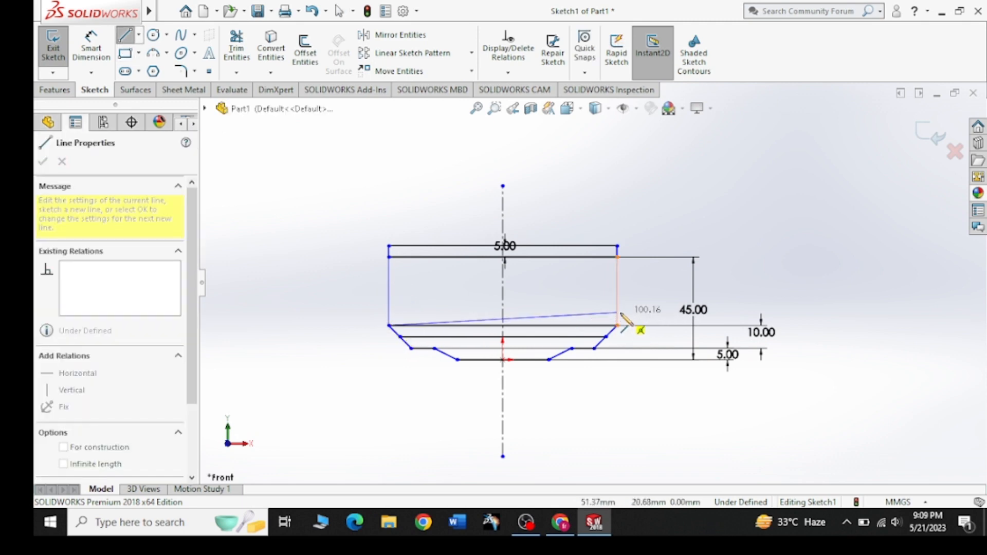
{"action": "left_click", "coordinate": [617, 311]}
{"action": "right_click", "coordinate": [650, 294]}
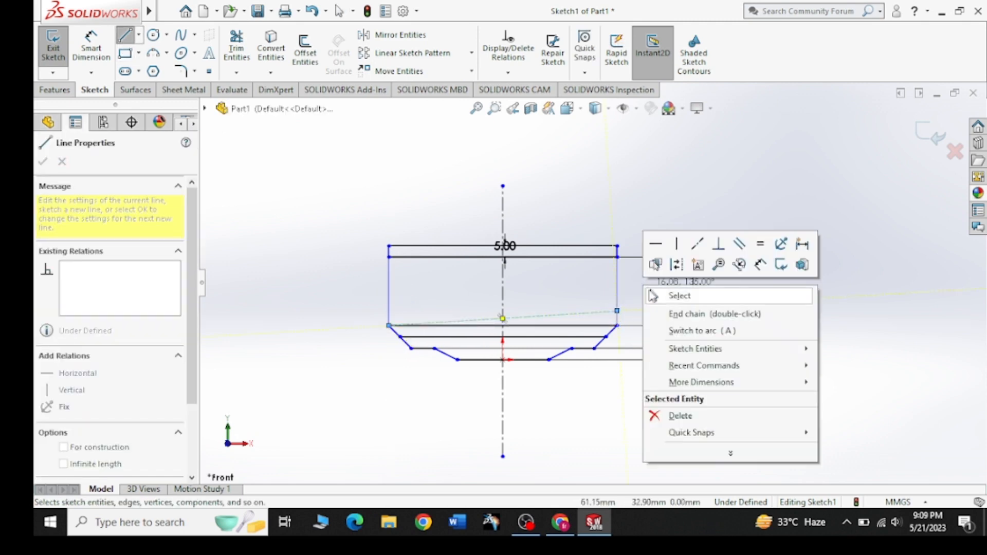
{"action": "left_click", "coordinate": [679, 295]}
Dimension the height from the right side's lower end to the slanted line's right end as 5 mm
{"action": "left_click", "coordinate": [91, 47]}
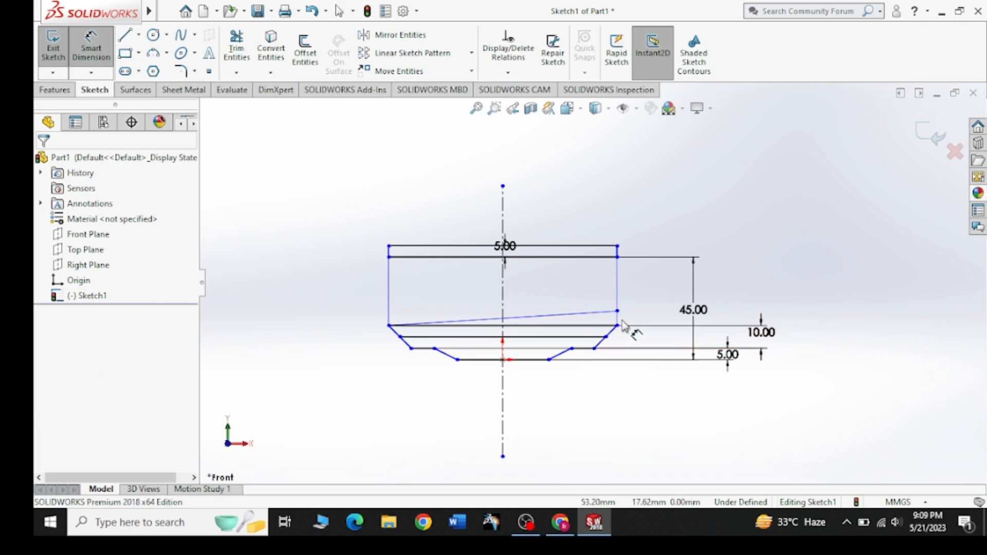
{"action": "left_click", "coordinate": [617, 325]}
{"action": "left_click", "coordinate": [617, 311]}
{"action": "left_click", "coordinate": [792, 325]}
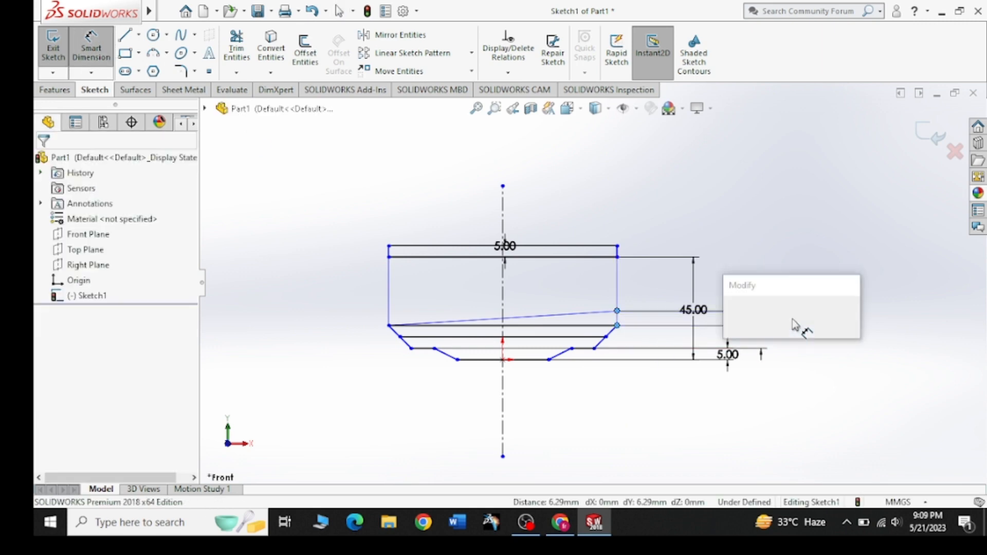
{"action": "type", "text": "5"}
{"action": "key", "text": "Return"}
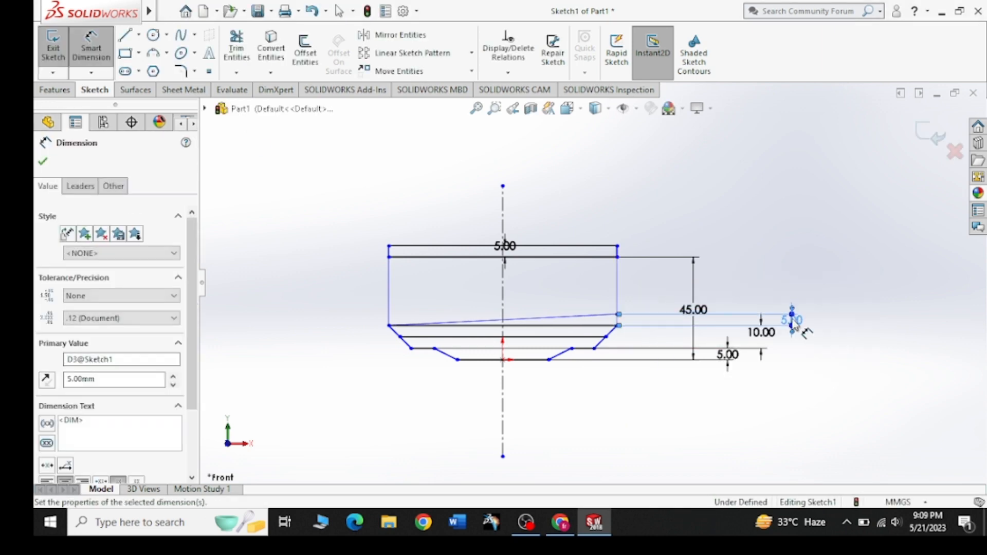
{"action": "key", "text": "Escape"}
{"action": "key", "text": "Escape"}
Check the bulb drawing in Chrome and offset the slanted thread line upward by 5 mm
{"action": "left_click", "coordinate": [559, 522]}
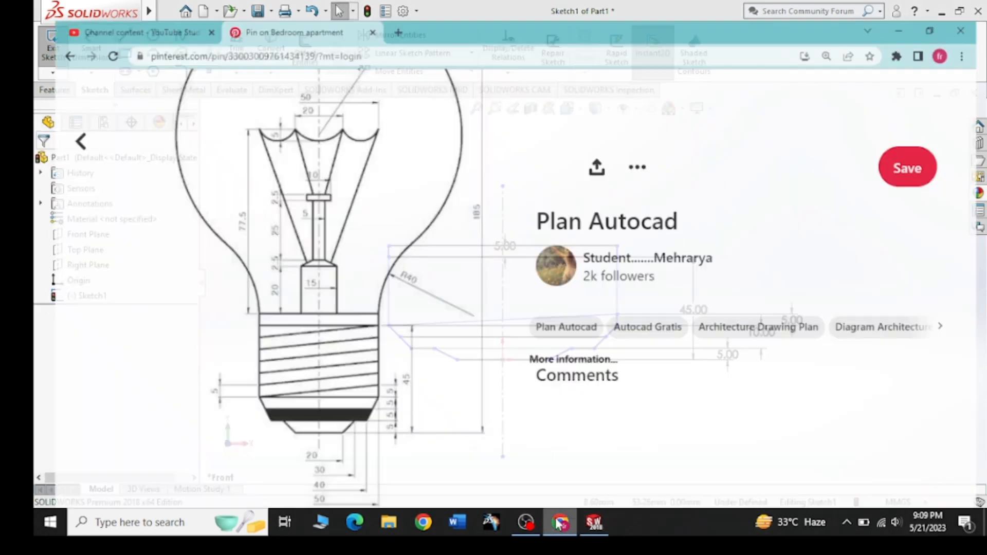
{"action": "left_click", "coordinate": [558, 524]}
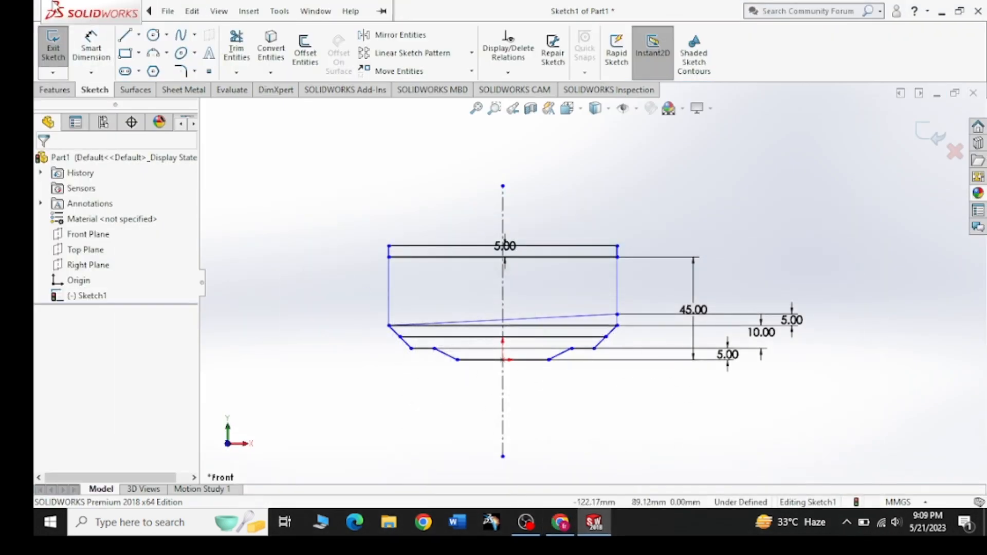
{"action": "left_click", "coordinate": [305, 52]}
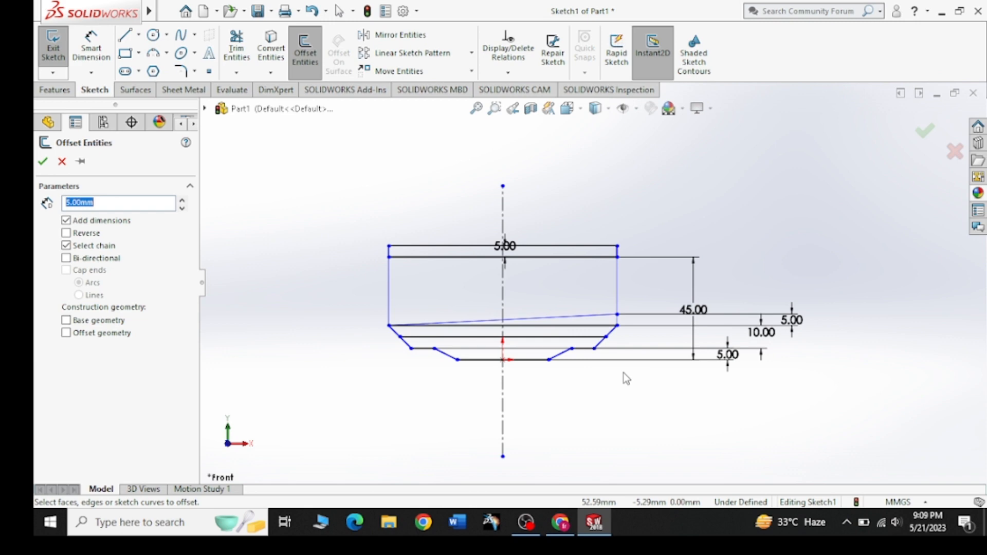
{"action": "left_click", "coordinate": [609, 315]}
{"action": "left_click", "coordinate": [563, 291]}
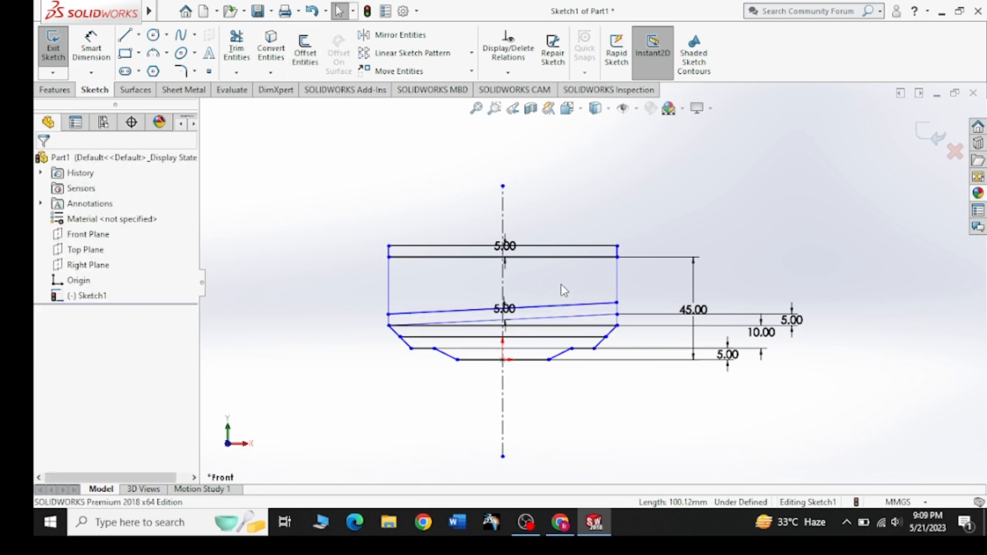
Add three more slanted thread lines, each offset 5 mm upward from the previous one
{"action": "left_click", "coordinate": [305, 54]}
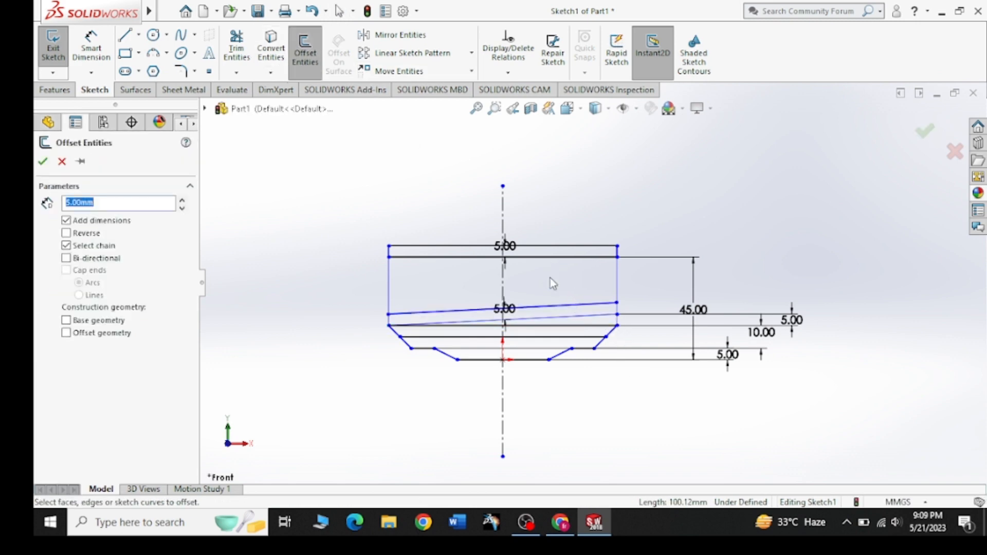
{"action": "left_click", "coordinate": [571, 305]}
{"action": "left_click", "coordinate": [566, 284]}
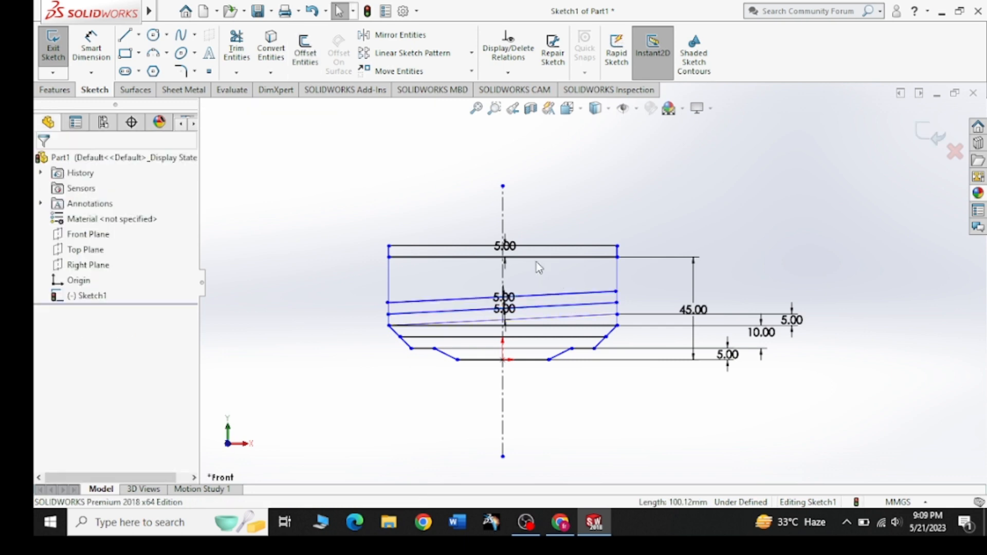
{"action": "left_click", "coordinate": [305, 54]}
{"action": "left_click", "coordinate": [574, 292]}
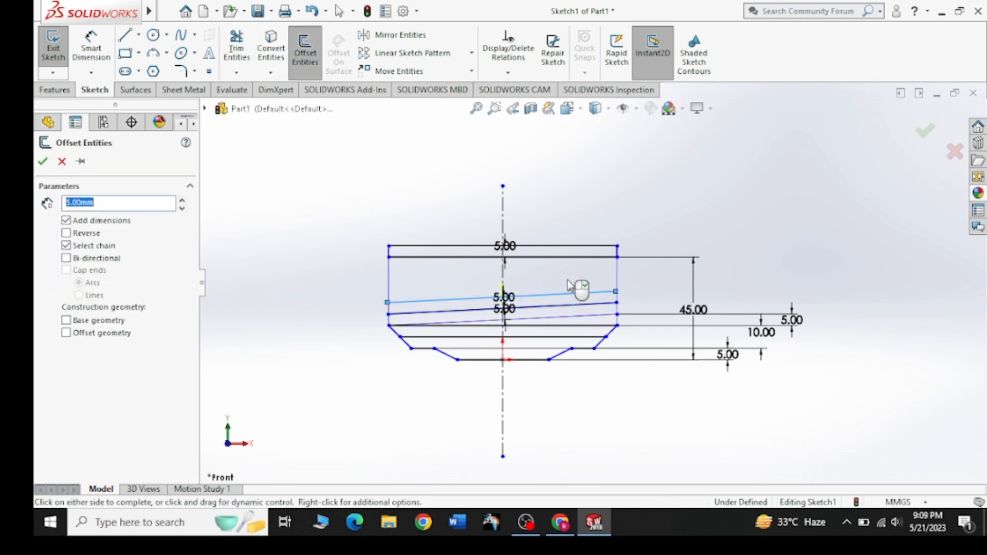
{"action": "left_click", "coordinate": [567, 277]}
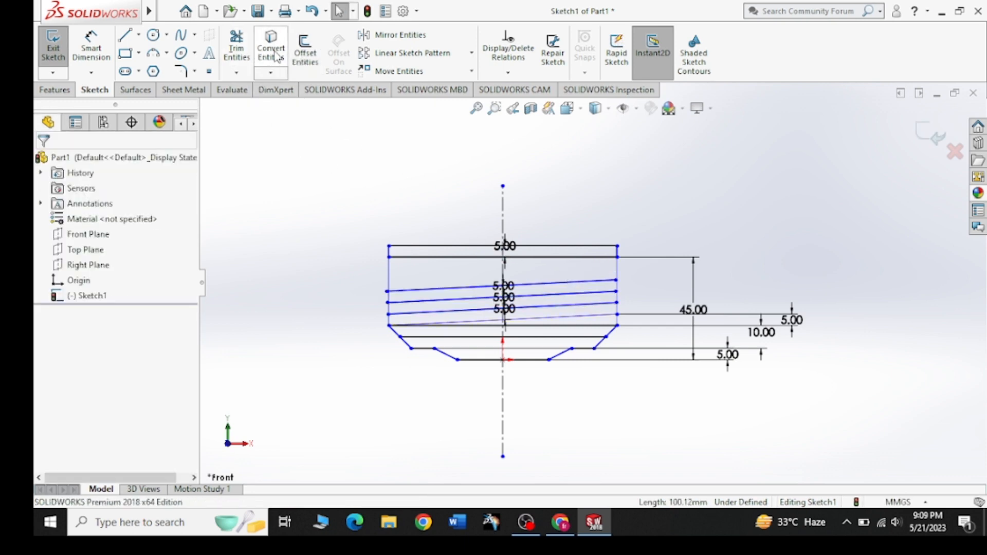
{"action": "left_click", "coordinate": [304, 54]}
{"action": "left_click", "coordinate": [561, 282]}
{"action": "left_click", "coordinate": [561, 273]}
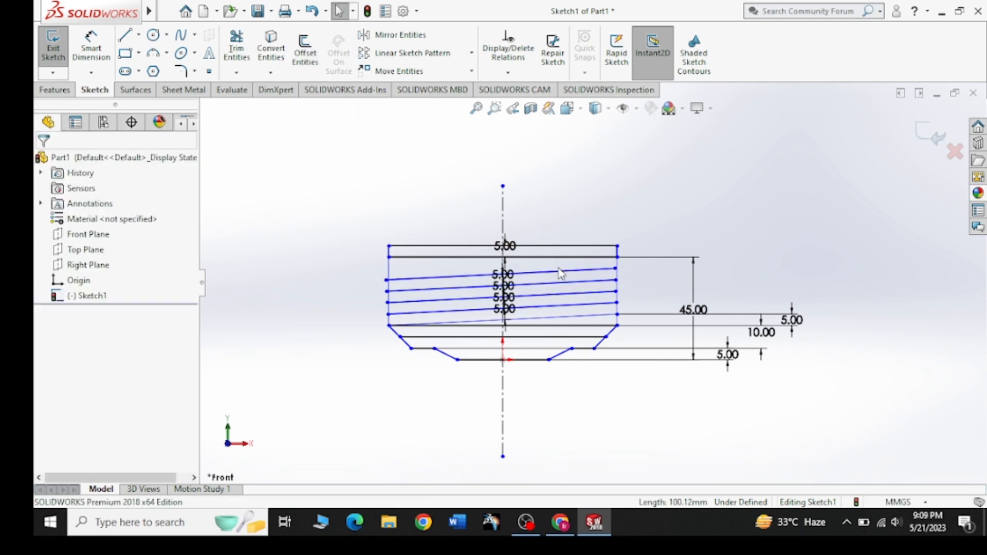
Check the thread in the bulb drawing in Chrome and offset the highest slanted line upward by another 5 mm
{"action": "left_click", "coordinate": [572, 521]}
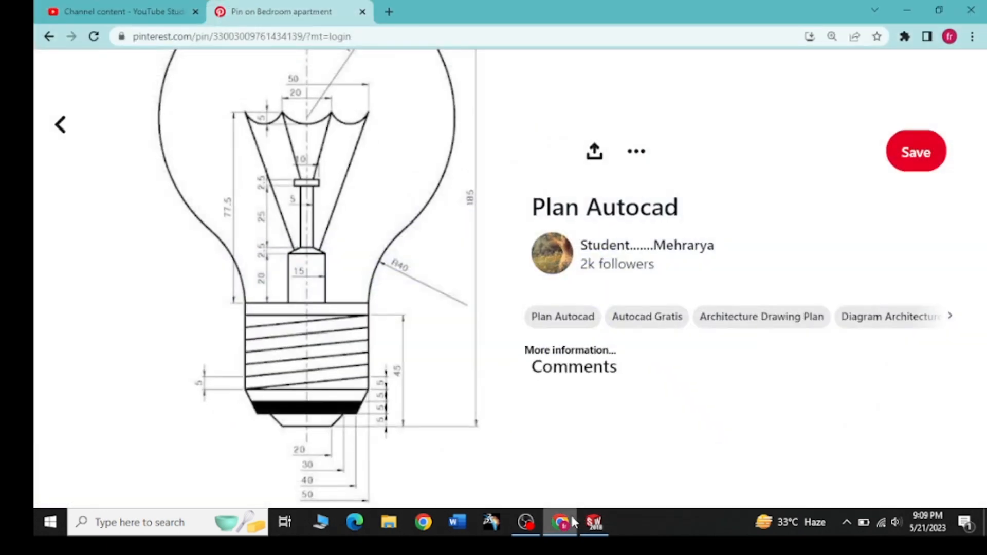
{"action": "left_click", "coordinate": [573, 521]}
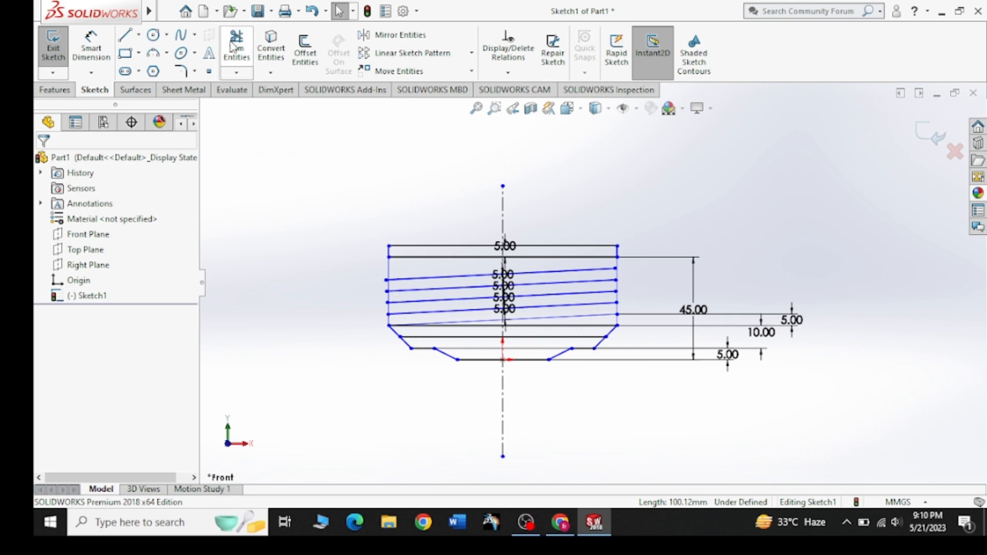
{"action": "left_click", "coordinate": [305, 52]}
{"action": "left_click", "coordinate": [552, 274]}
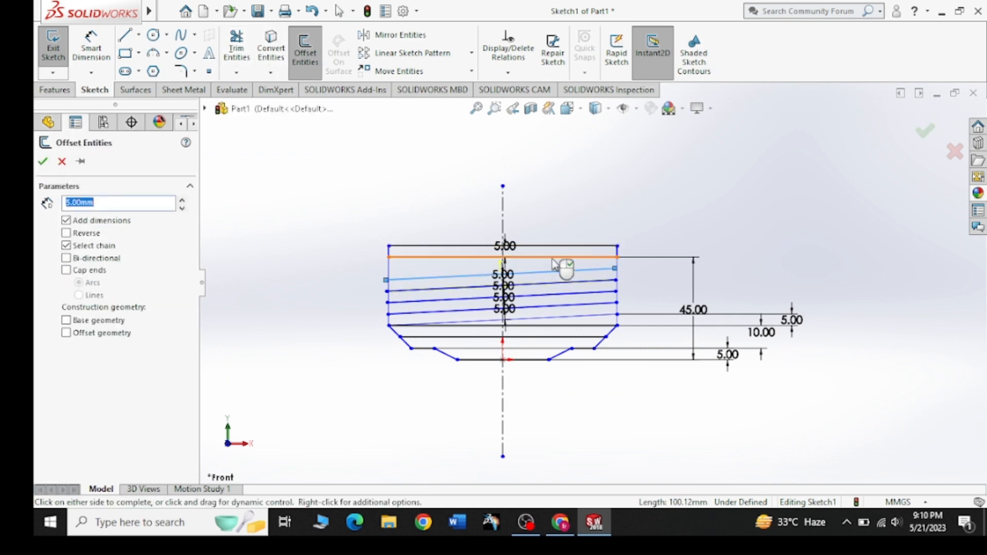
{"action": "left_click", "coordinate": [559, 248]}
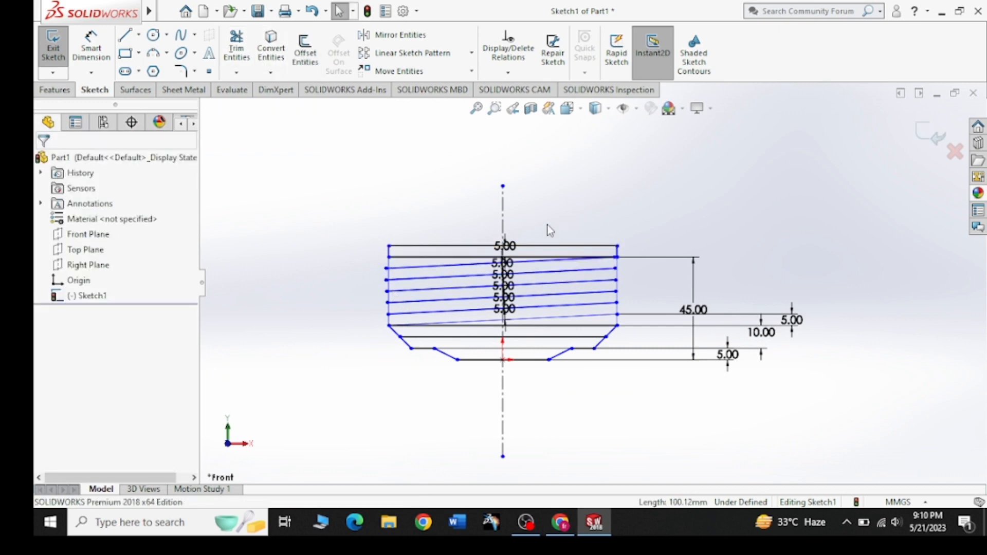
Trim the left ends of the five offset thread lines back to the left vertical side
{"action": "scroll", "coordinate": [352, 283], "scroll_direction": "down", "scroll_amount": 5}
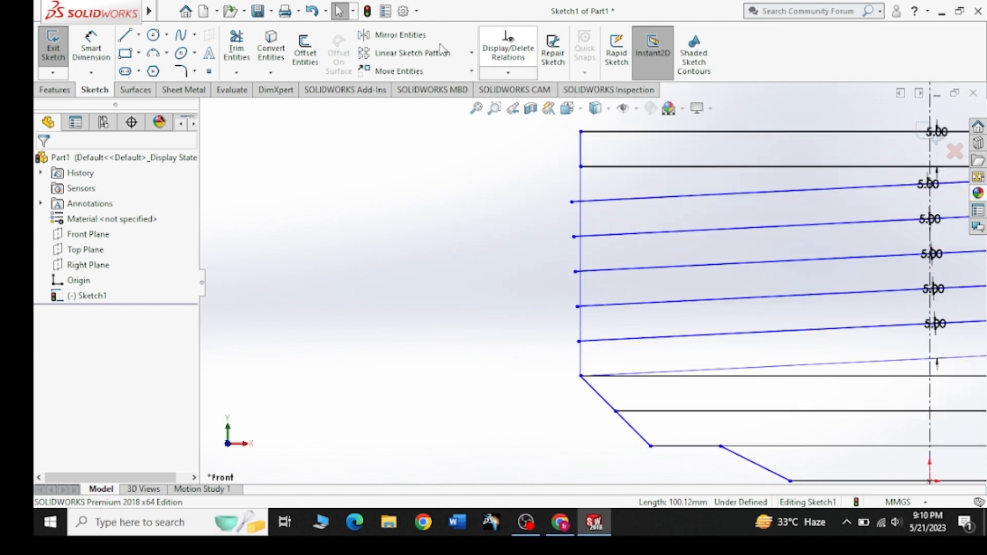
{"action": "left_click", "coordinate": [237, 49]}
{"action": "scroll", "coordinate": [625, 269], "scroll_direction": "down", "scroll_amount": 2}
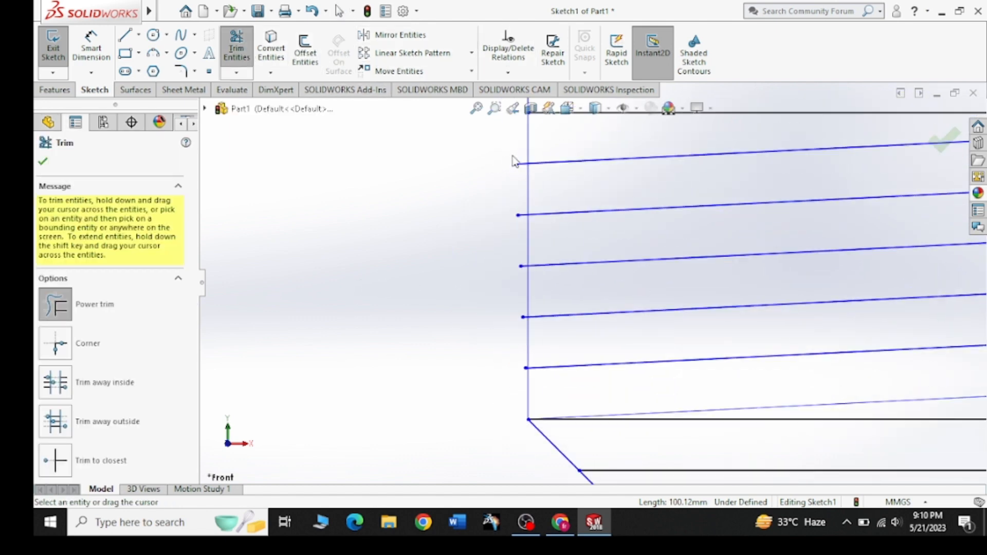
{"action": "left_click_drag", "start_coordinate": [516, 151], "coordinate": [519, 167]}
{"action": "left_click_drag", "start_coordinate": [519, 211], "coordinate": [520, 230]}
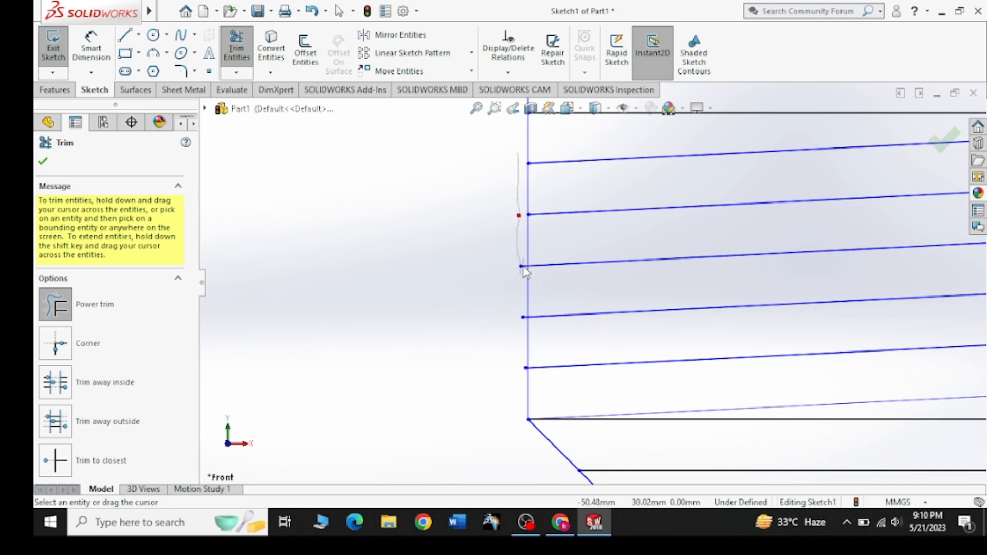
{"action": "scroll", "coordinate": [512, 303], "scroll_direction": "down", "scroll_amount": 3}
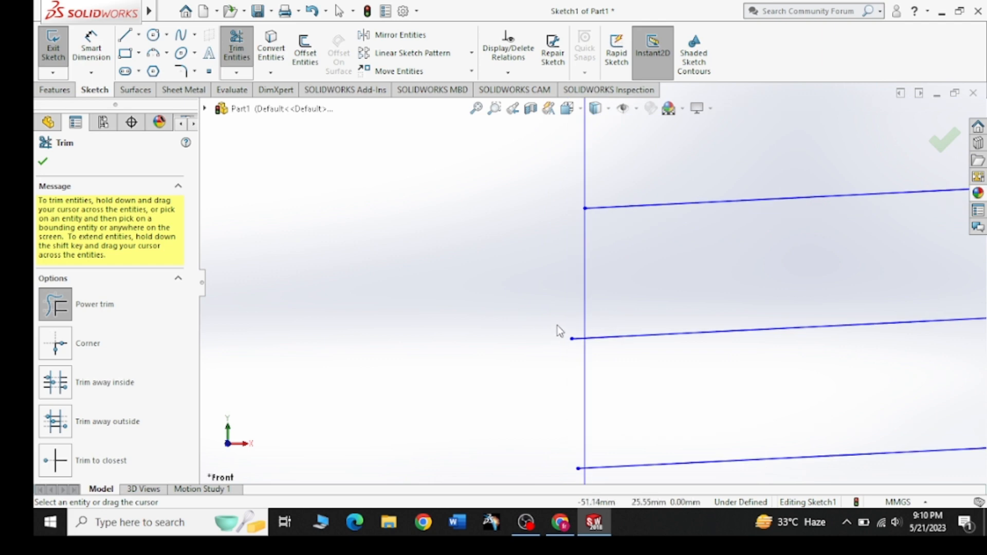
{"action": "scroll", "coordinate": [591, 442], "scroll_direction": "down", "scroll_amount": 2}
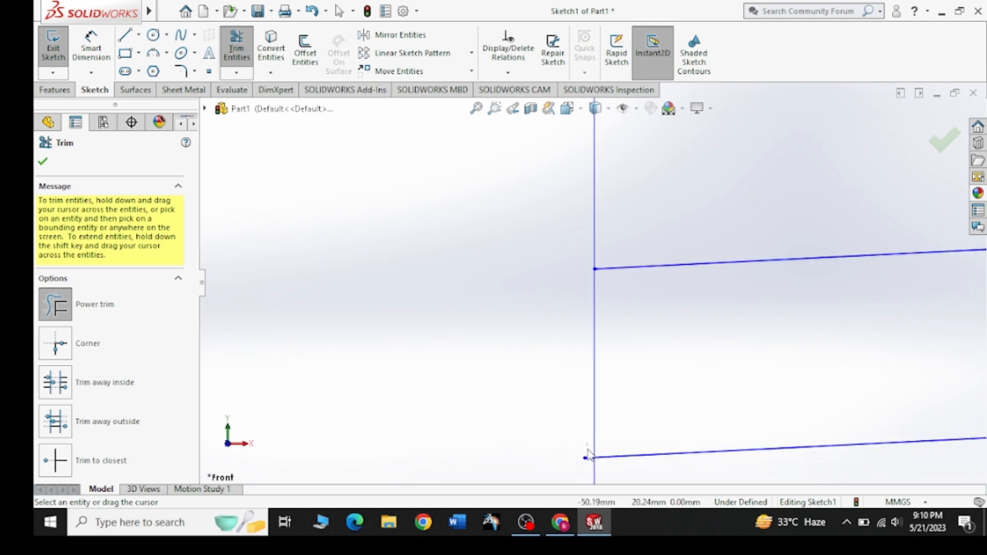
{"action": "scroll", "coordinate": [634, 372], "scroll_direction": "up", "scroll_amount": 5}
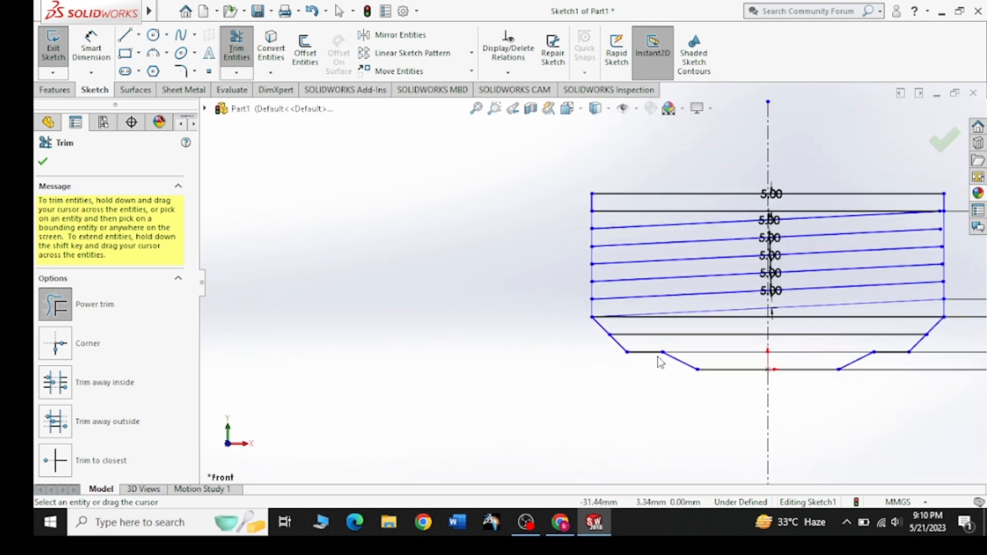
Sketch a short line closing the gap between the second-highest thread line's right end and the right vertical side
{"action": "scroll", "coordinate": [863, 221], "scroll_direction": "down", "scroll_amount": 5}
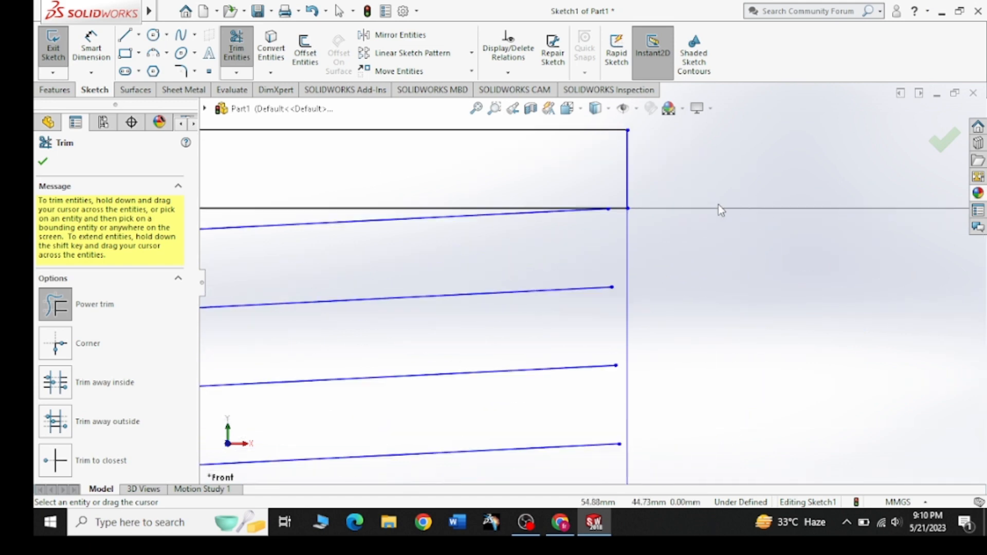
{"action": "left_click", "coordinate": [43, 161]}
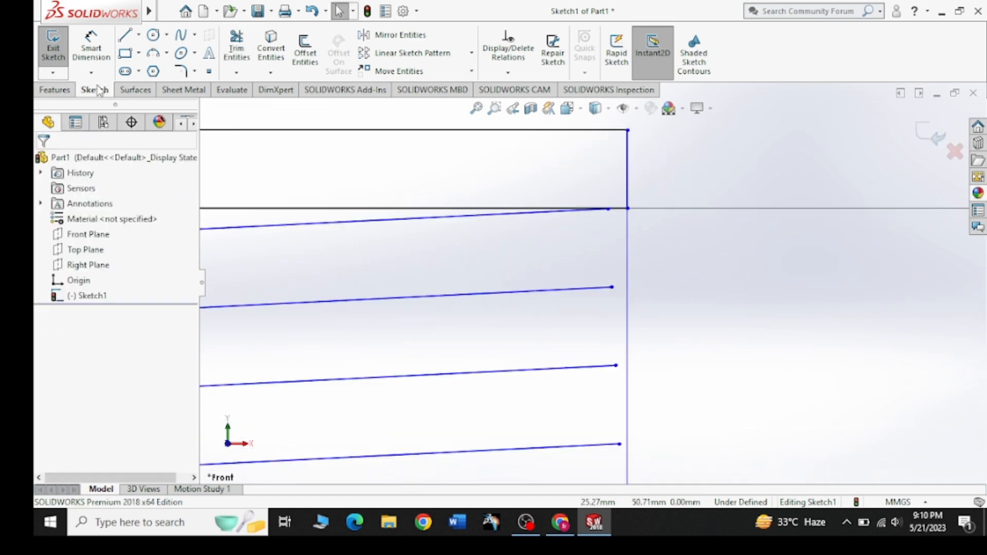
{"action": "left_click", "coordinate": [125, 35]}
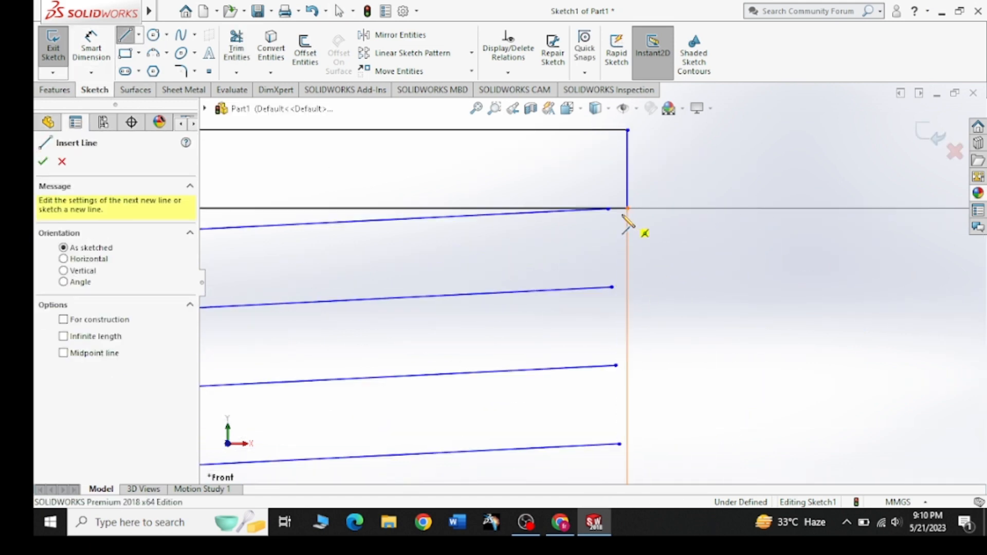
{"action": "left_click", "coordinate": [612, 287]}
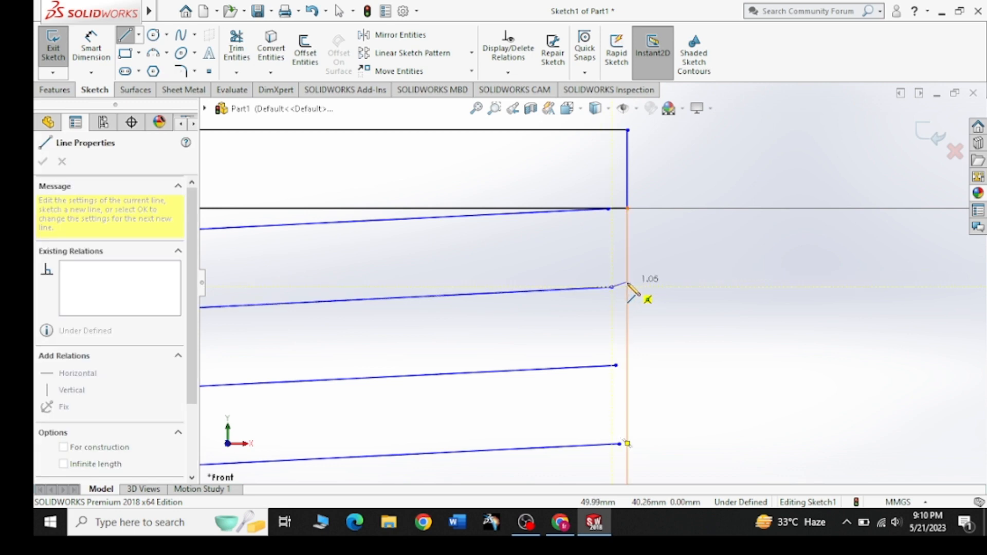
{"action": "left_click", "coordinate": [627, 287]}
{"action": "key", "text": "Escape"}
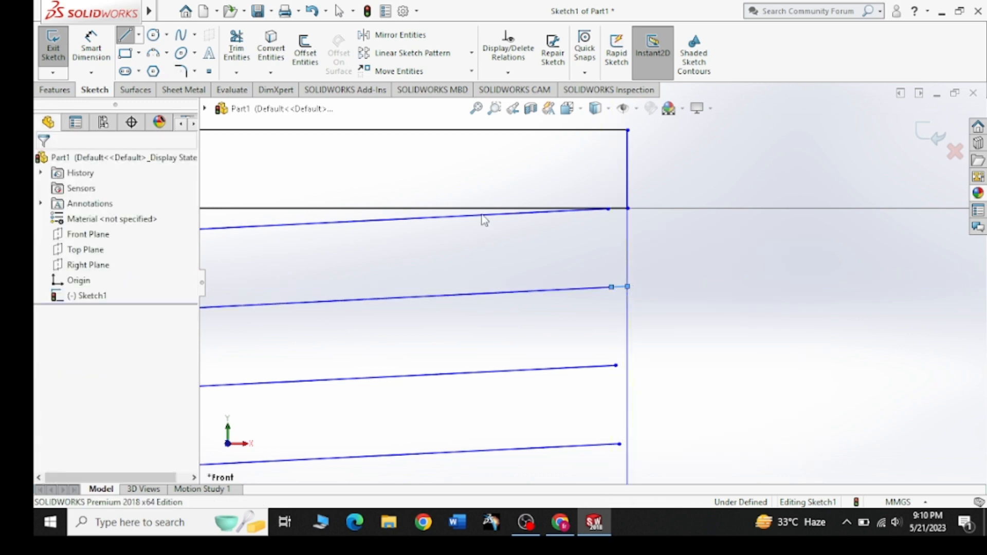
Close the gap at the third-highest thread line with a horizontal line about 0.75 mm long to the right vertical side
{"action": "left_click", "coordinate": [125, 35]}
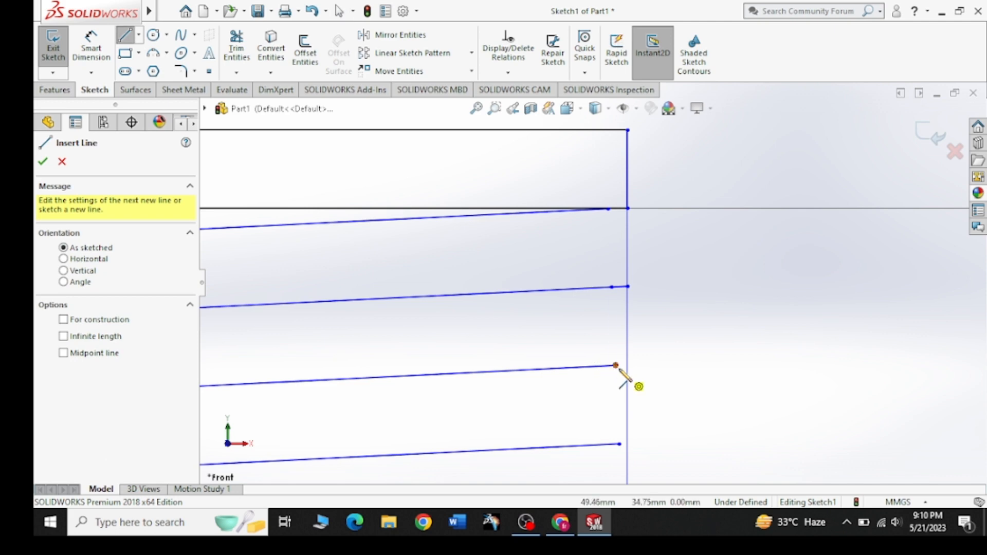
{"action": "left_click", "coordinate": [615, 365]}
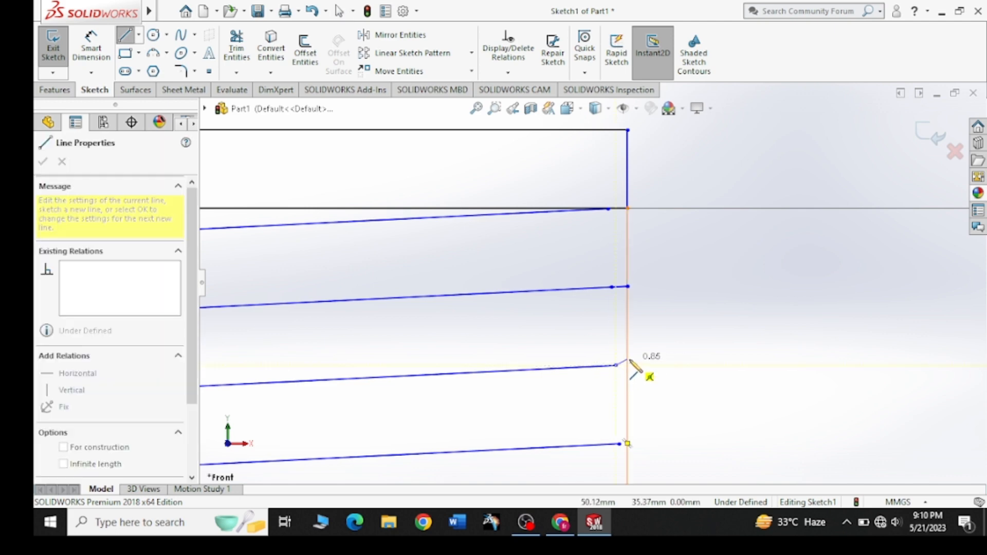
{"action": "scroll", "coordinate": [633, 373], "scroll_direction": "down", "scroll_amount": 5}
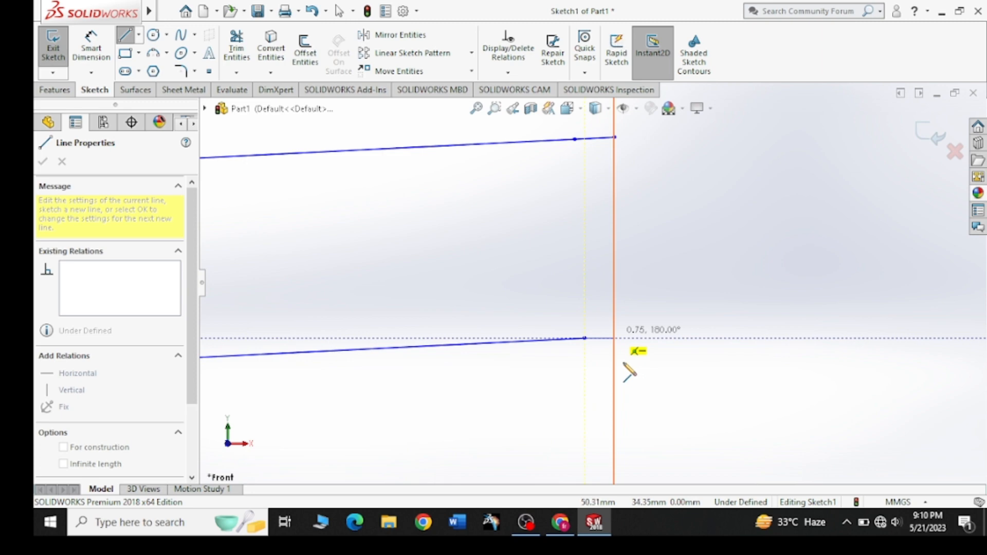
{"action": "left_click", "coordinate": [614, 338]}
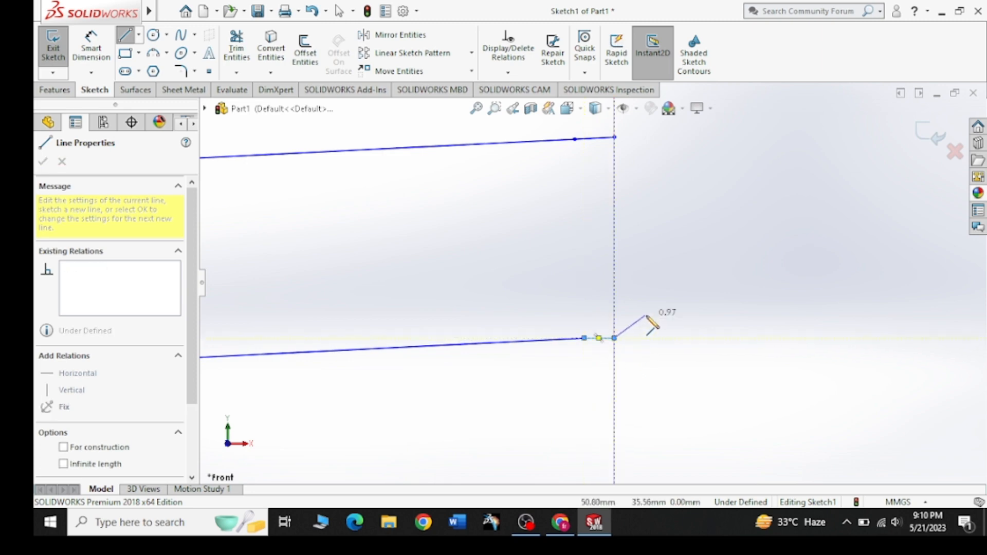
{"action": "key", "text": "Escape"}
{"action": "key", "text": "Escape"}
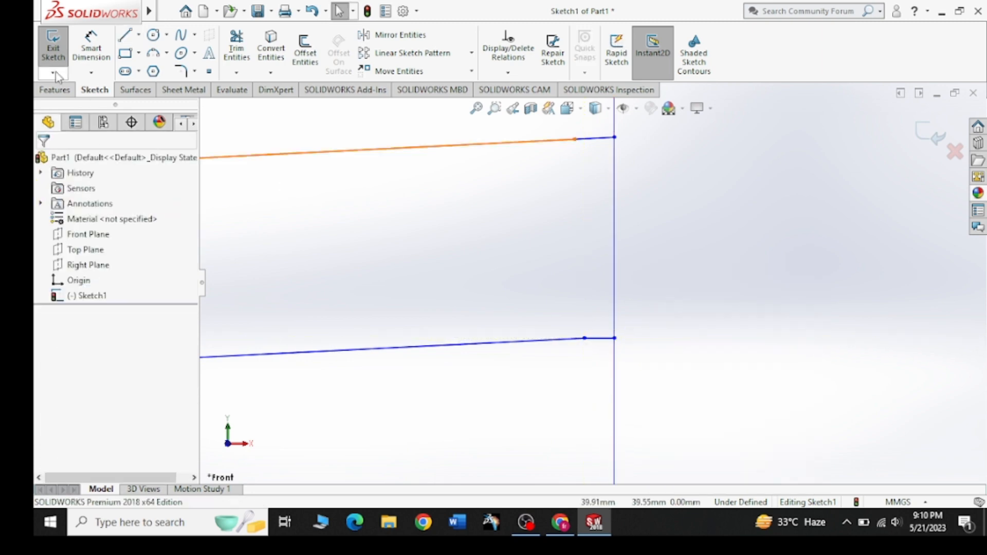
Join the right end of the fourth-highest thread line to the right vertical side with a short line
{"action": "left_click", "coordinate": [125, 35]}
{"action": "scroll", "coordinate": [581, 339], "scroll_direction": "up", "scroll_amount": 2}
{"action": "left_click", "coordinate": [592, 459]}
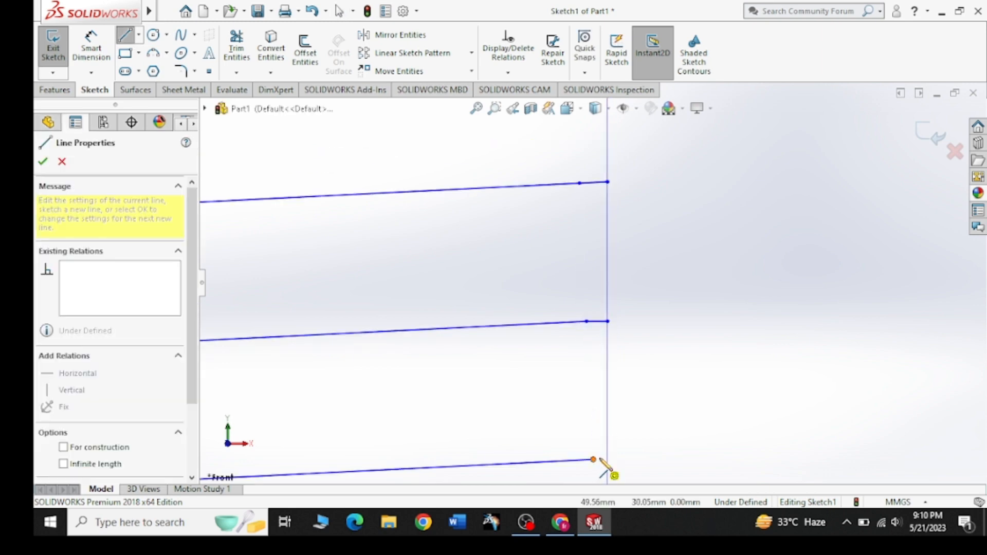
{"action": "left_click", "coordinate": [607, 458]}
{"action": "right_click", "coordinate": [651, 407]}
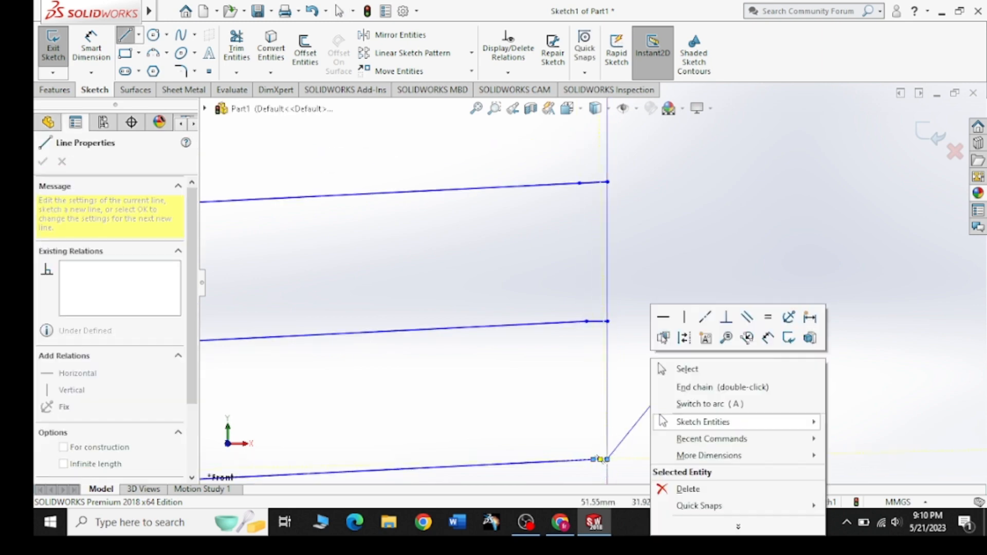
{"action": "left_click", "coordinate": [662, 371]}
{"action": "scroll", "coordinate": [615, 422], "scroll_direction": "up", "scroll_amount": 3}
{"action": "scroll", "coordinate": [612, 423], "scroll_direction": "down", "scroll_amount": 4}
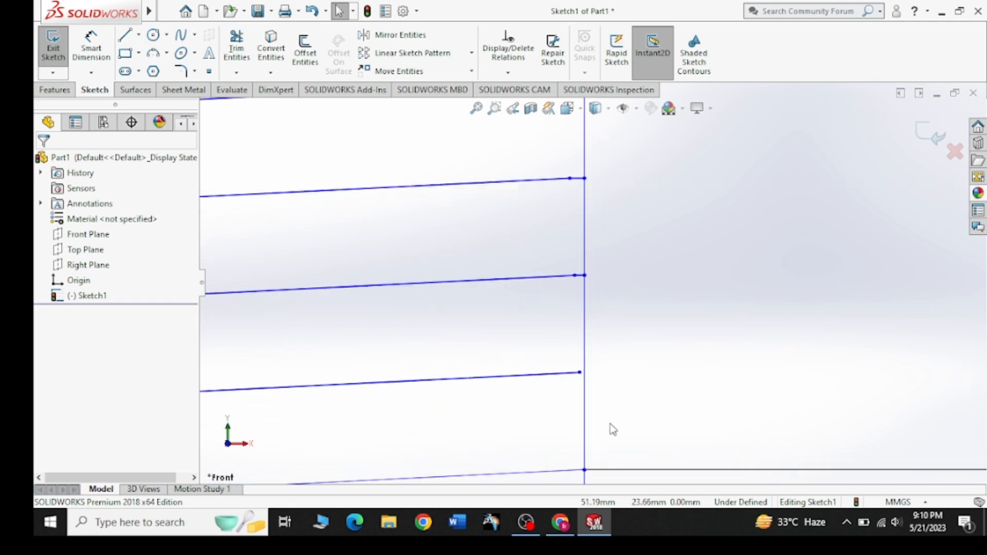
Connect the lowest offset thread line's right end to the right vertical side with a horizontal line about 0.25 mm long
{"action": "left_click", "coordinate": [132, 38]}
{"action": "left_click", "coordinate": [547, 283]}
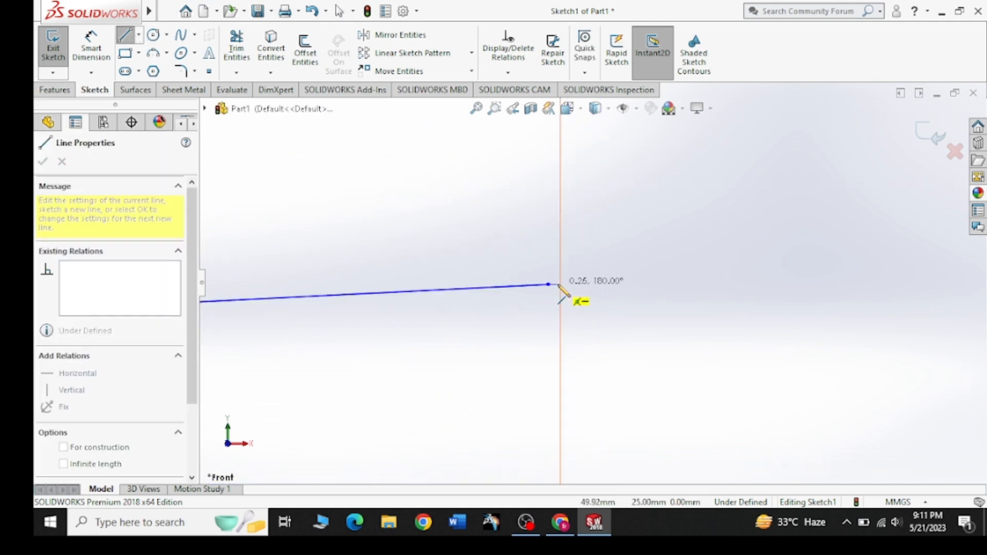
{"action": "right_click", "coordinate": [567, 281]}
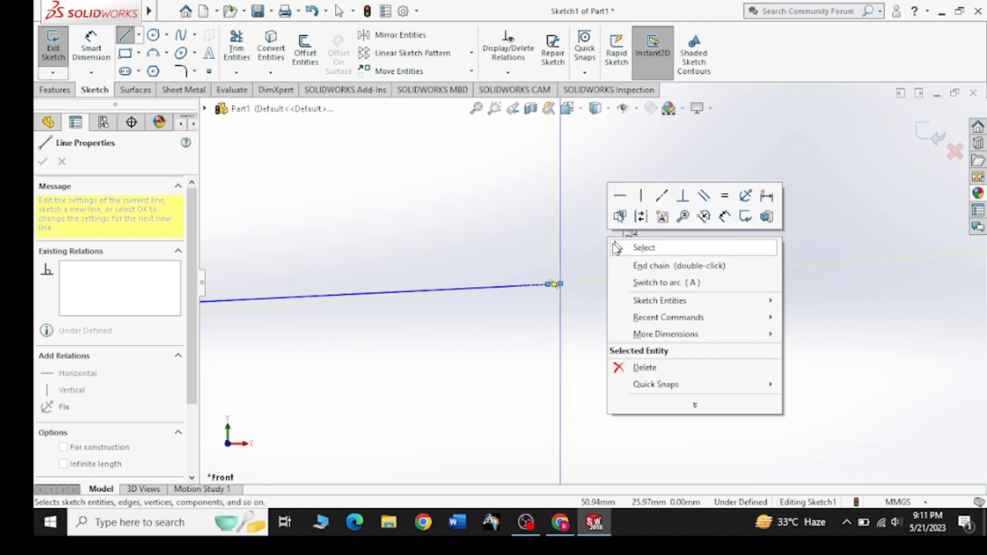
{"action": "left_click", "coordinate": [634, 246]}
{"action": "scroll", "coordinate": [505, 294], "scroll_direction": "up", "scroll_amount": 5}
{"action": "scroll", "coordinate": [448, 278], "scroll_direction": "up", "scroll_amount": 5}
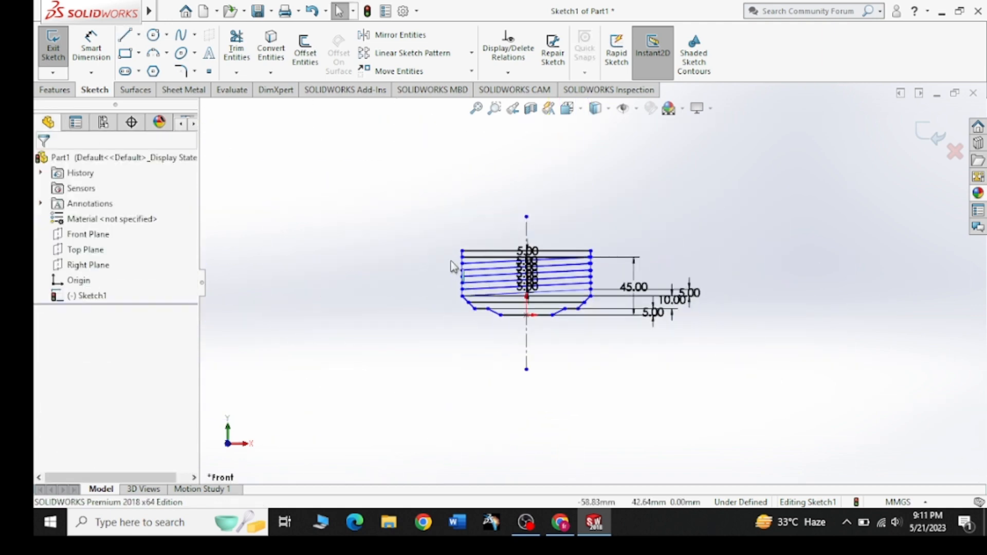
Hide the sketch dimensions in the view
{"action": "scroll", "coordinate": [469, 248], "scroll_direction": "down", "scroll_amount": 1}
{"action": "left_click", "coordinate": [481, 111]}
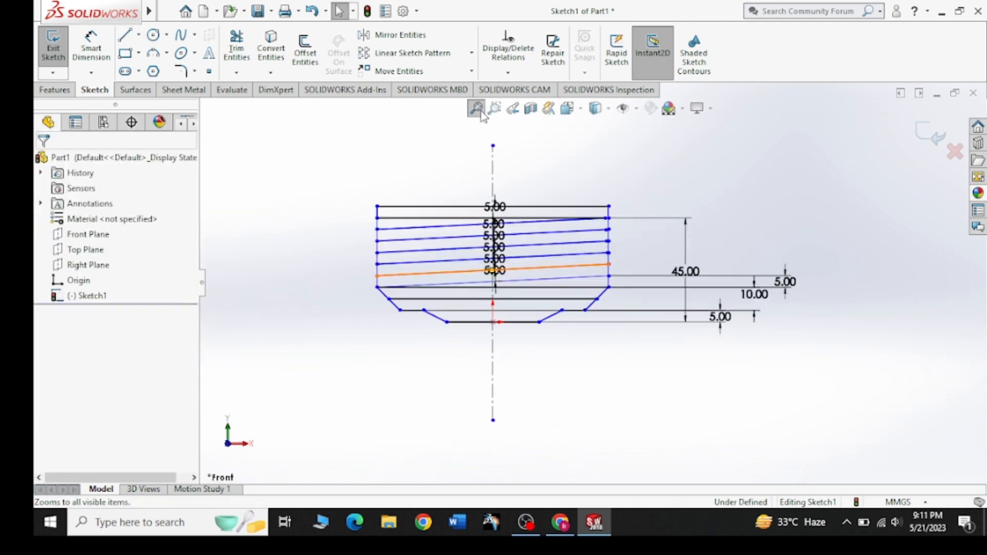
{"action": "scroll", "coordinate": [481, 196], "scroll_direction": "up", "scroll_amount": 4}
{"action": "scroll", "coordinate": [484, 200], "scroll_direction": "down", "scroll_amount": 3}
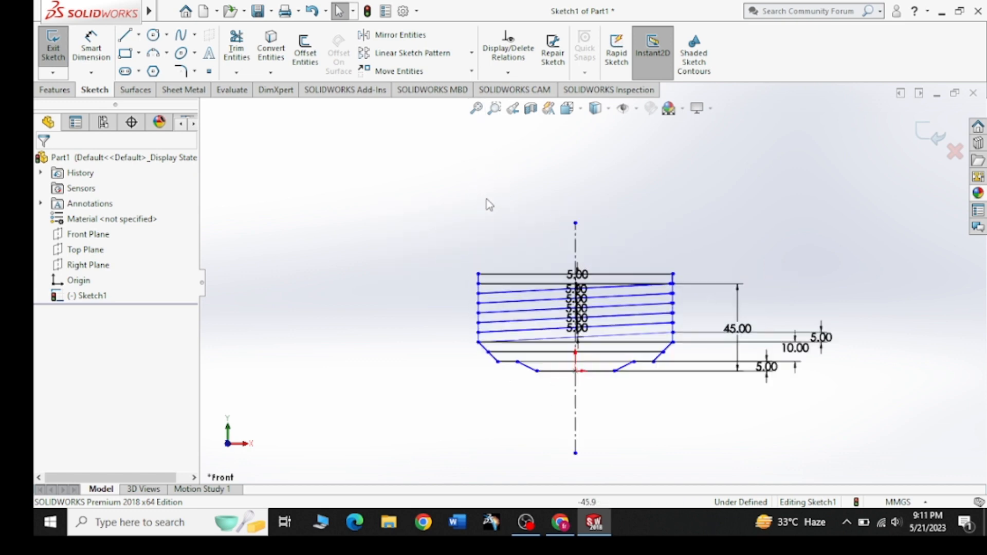
{"action": "left_click", "coordinate": [636, 108]}
{"action": "left_click", "coordinate": [630, 247]}
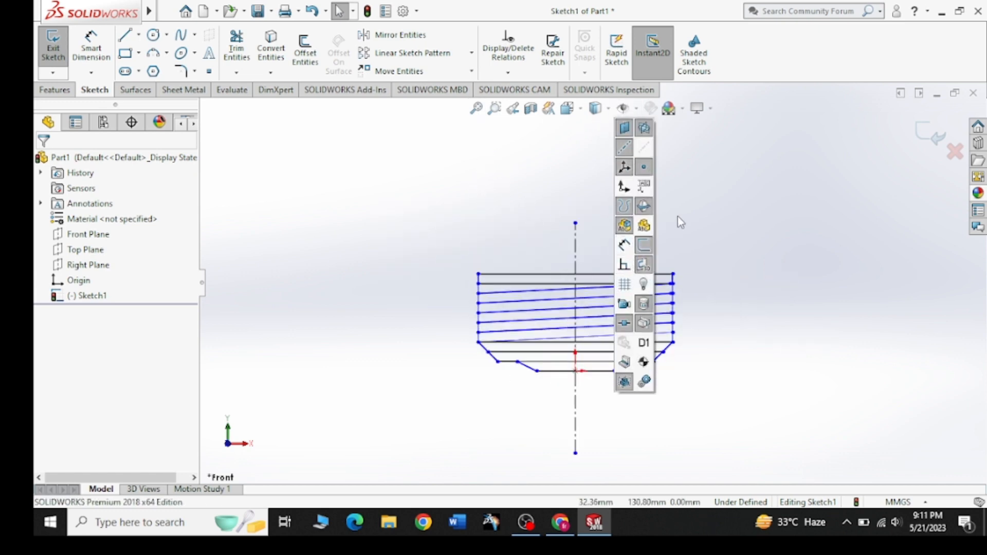
Check the dimensions of the stem above the collar in the bulb drawing in Chrome
{"action": "left_click", "coordinate": [560, 523]}
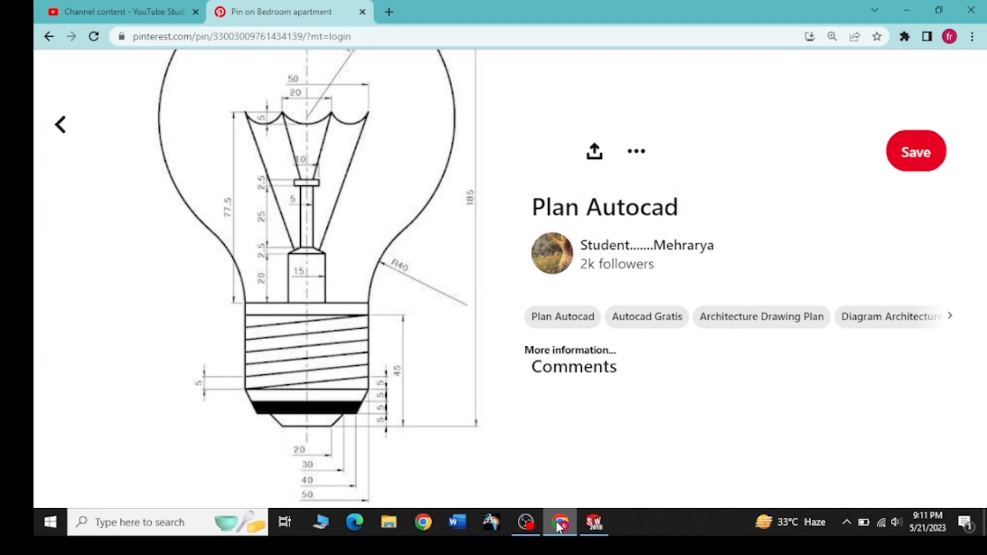
{"action": "left_click", "coordinate": [560, 523]}
{"action": "left_click", "coordinate": [560, 524]}
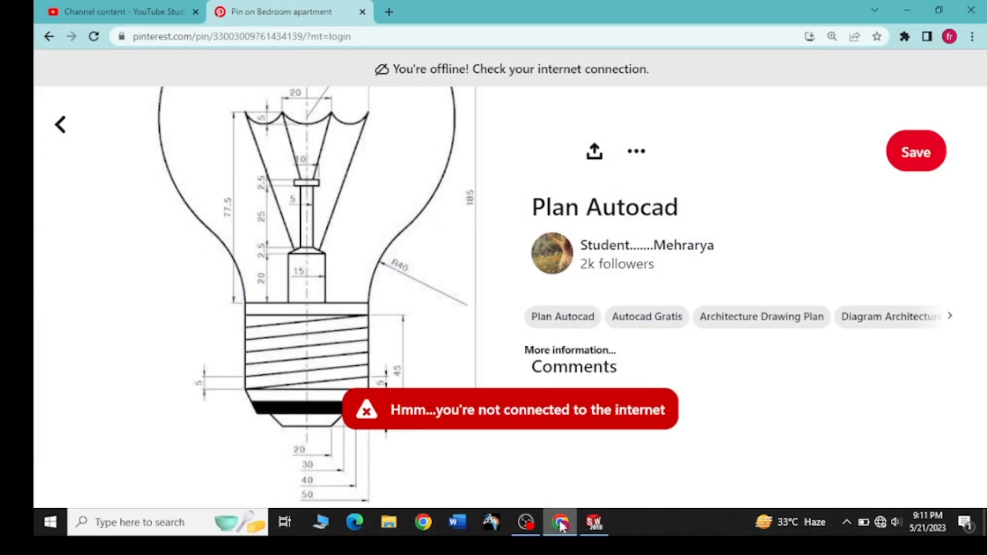
{"action": "left_click", "coordinate": [561, 523]}
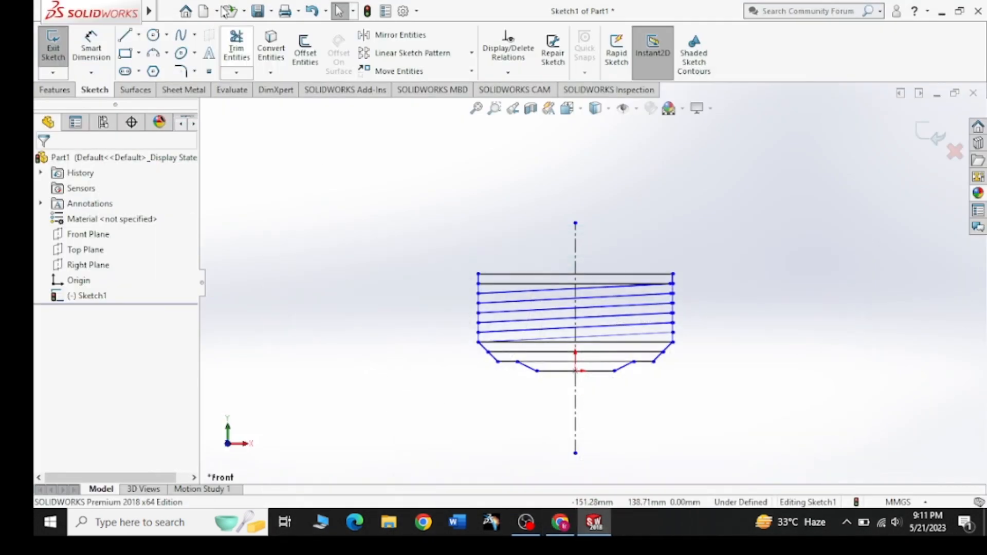
{"action": "left_click", "coordinate": [128, 37]}
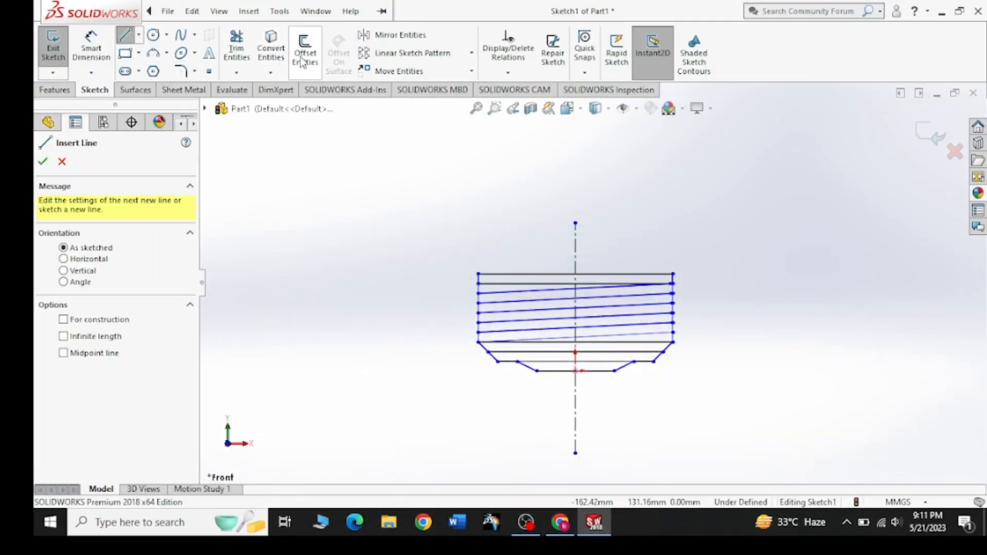
{"action": "left_click", "coordinate": [575, 223]}
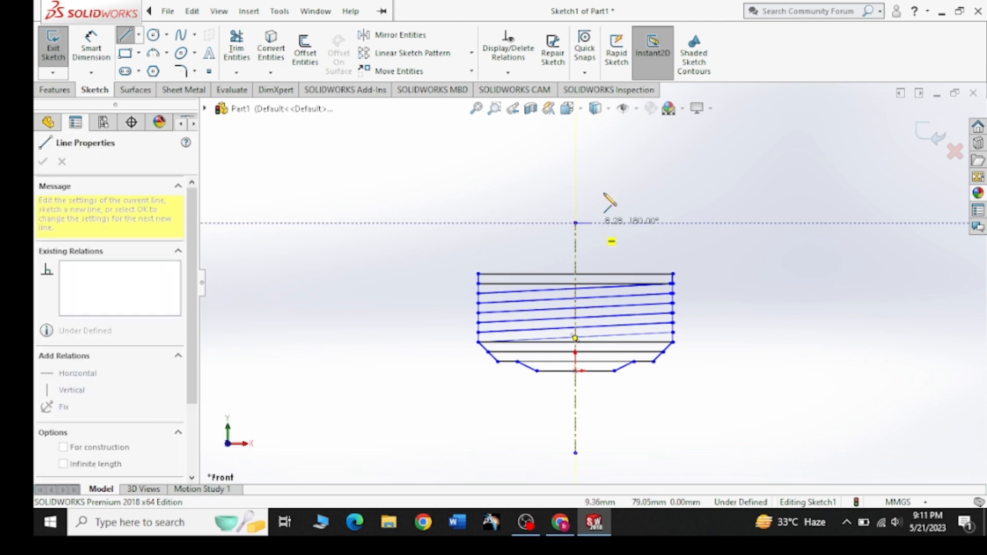
{"action": "right_click", "coordinate": [606, 190]}
{"action": "left_click", "coordinate": [636, 199]}
{"action": "left_click", "coordinate": [167, 11]}
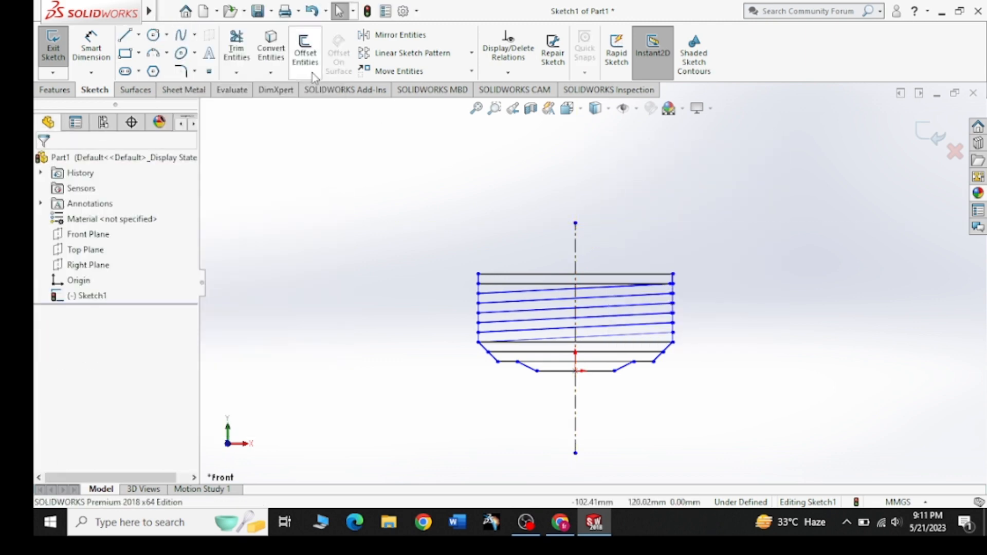
Sketch a vertical line about 20 mm long upward along the centerline from the midpoint of the collar's top edge
{"action": "left_click", "coordinate": [125, 35]}
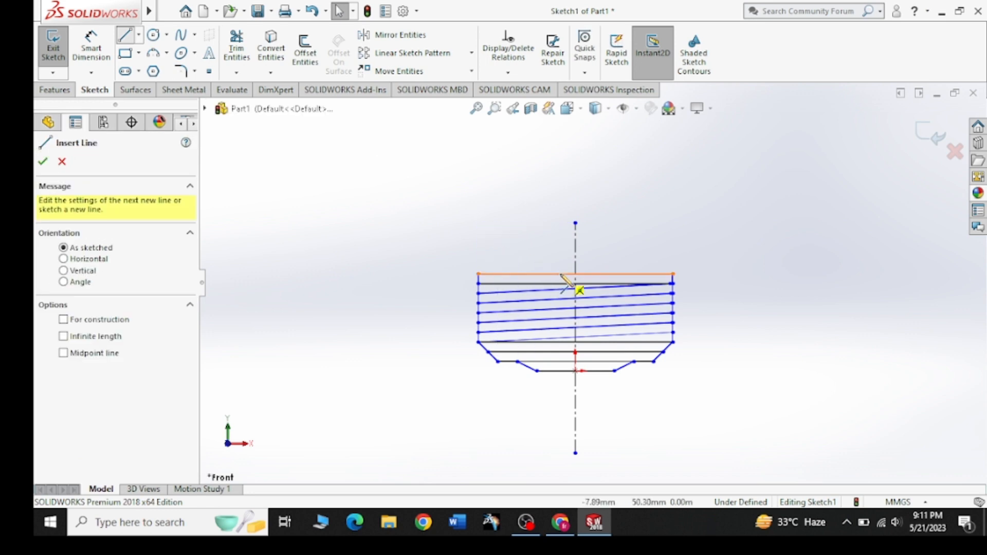
{"action": "left_click", "coordinate": [575, 274]}
{"action": "left_click", "coordinate": [575, 236]}
{"action": "right_click", "coordinate": [495, 221]}
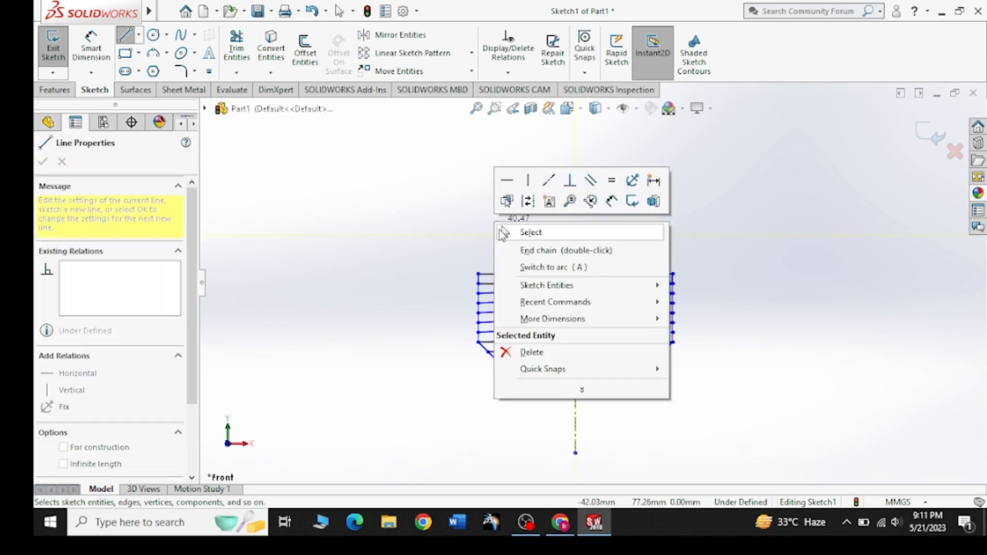
{"action": "left_click", "coordinate": [501, 231]}
Dimension the vertical line above the collar to 20 mm
{"action": "left_click", "coordinate": [100, 48]}
{"action": "left_click", "coordinate": [575, 256]}
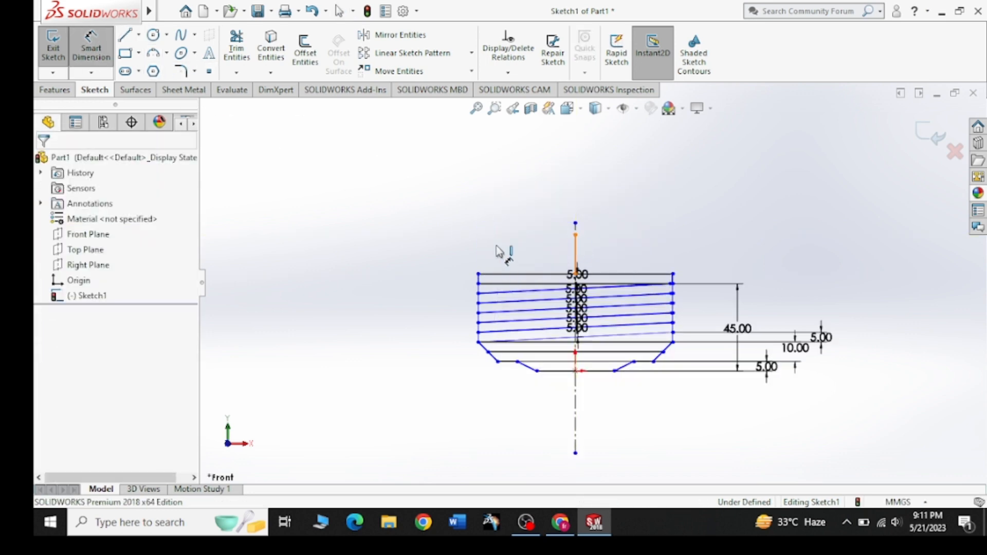
{"action": "left_click", "coordinate": [377, 254]}
{"action": "type", "text": "20"}
{"action": "key", "text": "Return"}
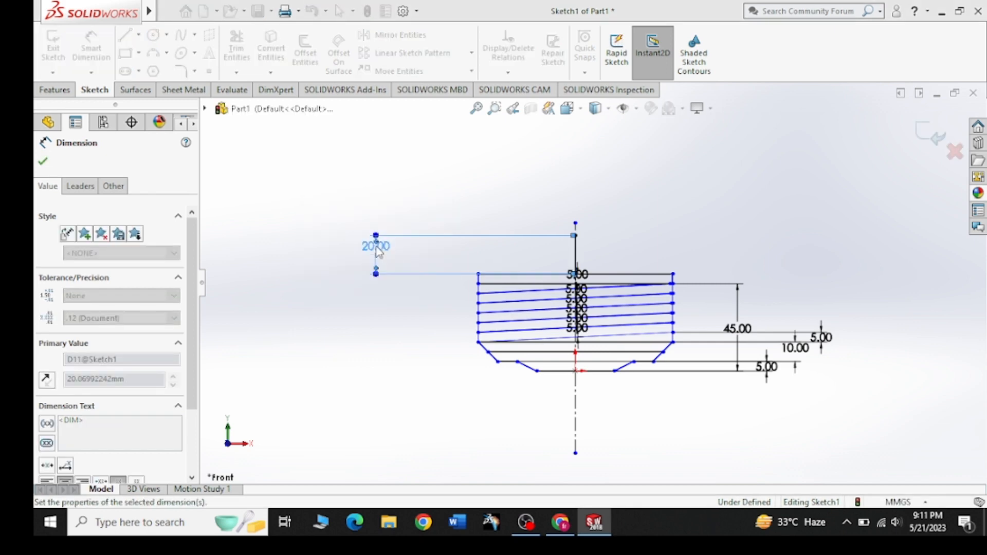
{"action": "key", "text": "Escape"}
Offset the 20 mm vertical line by 7.5 mm to both sides of the centerline
{"action": "left_click", "coordinate": [296, 57]}
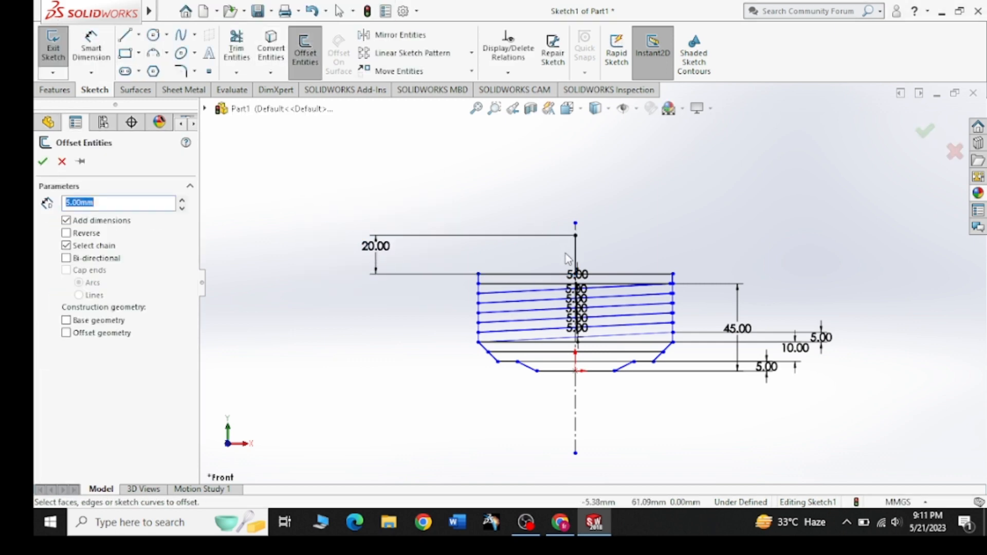
{"action": "left_click", "coordinate": [576, 257]}
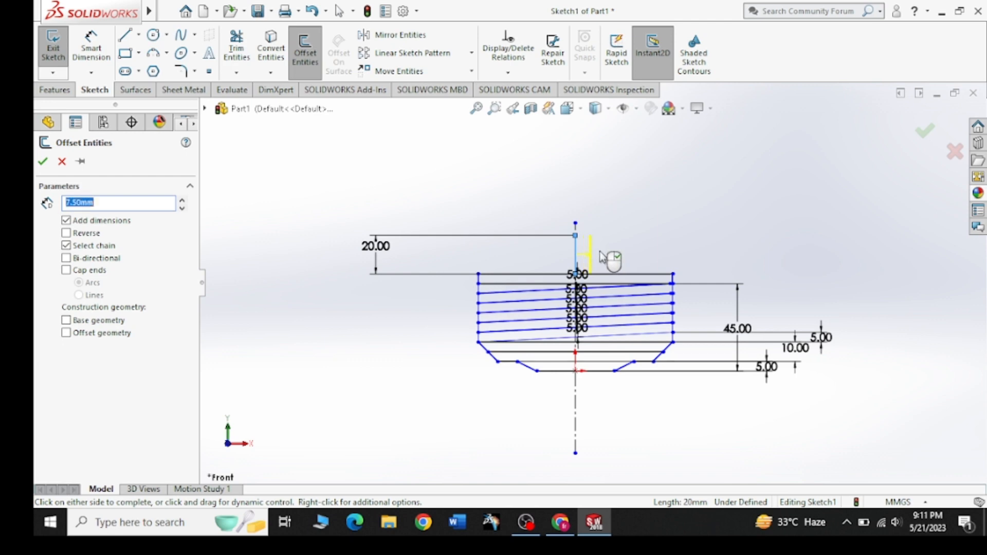
{"action": "left_click", "coordinate": [602, 256]}
{"action": "left_click", "coordinate": [304, 51]}
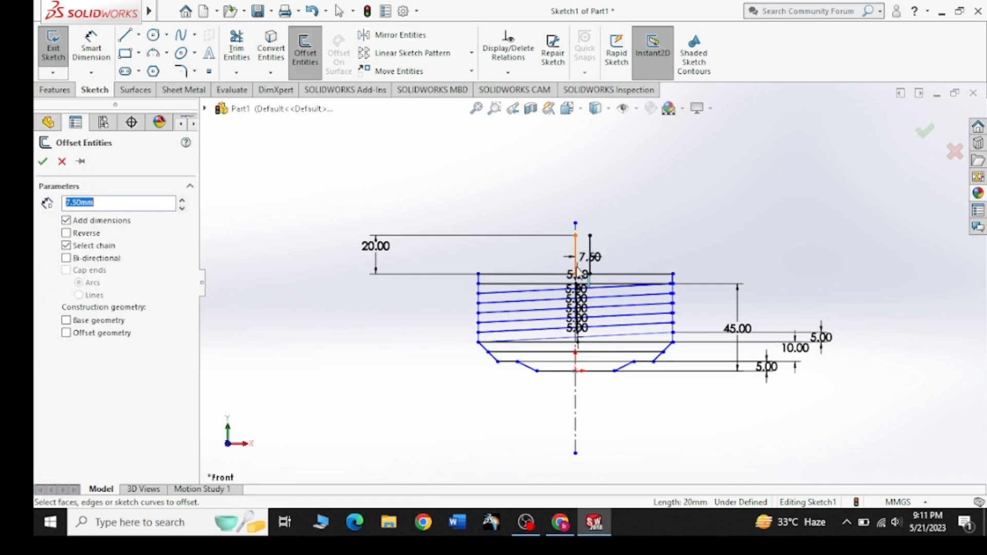
{"action": "left_click", "coordinate": [547, 251]}
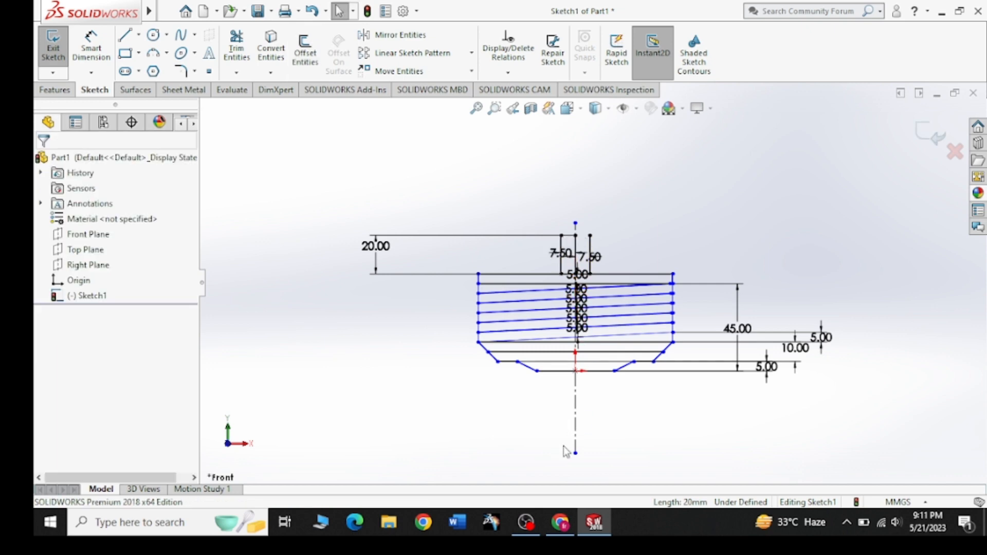
{"action": "left_click", "coordinate": [561, 523]}
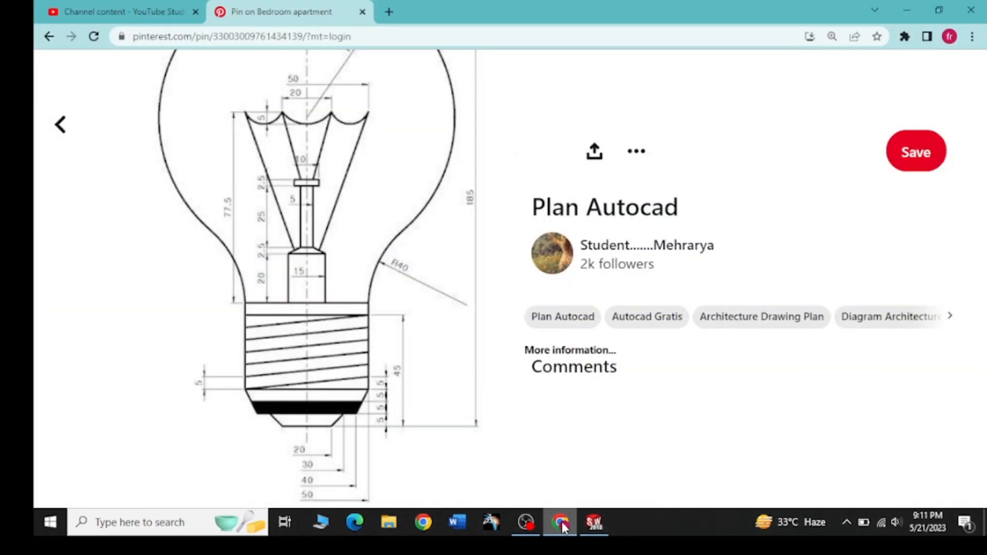
{"action": "left_click", "coordinate": [562, 523]}
{"action": "key", "text": "l"}
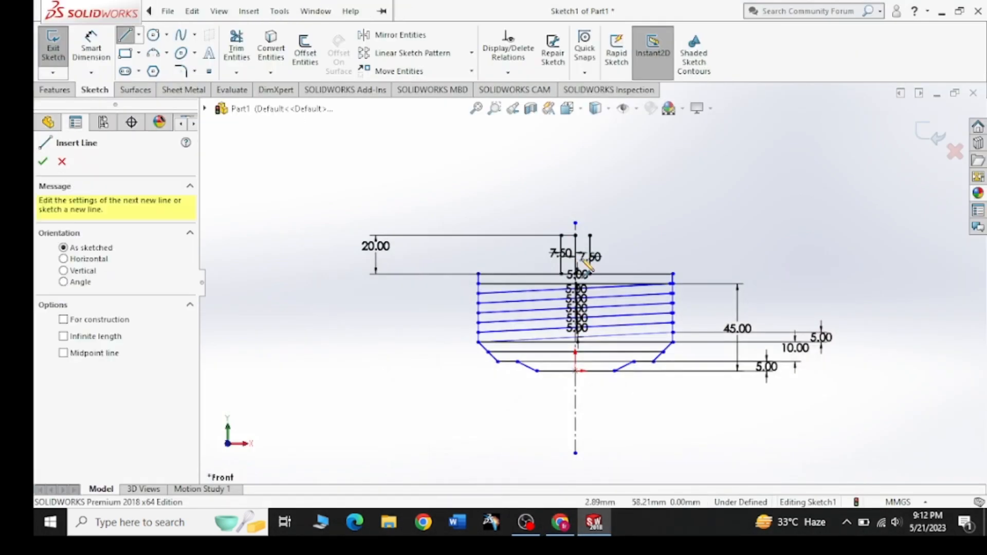
{"action": "left_click", "coordinate": [585, 235]}
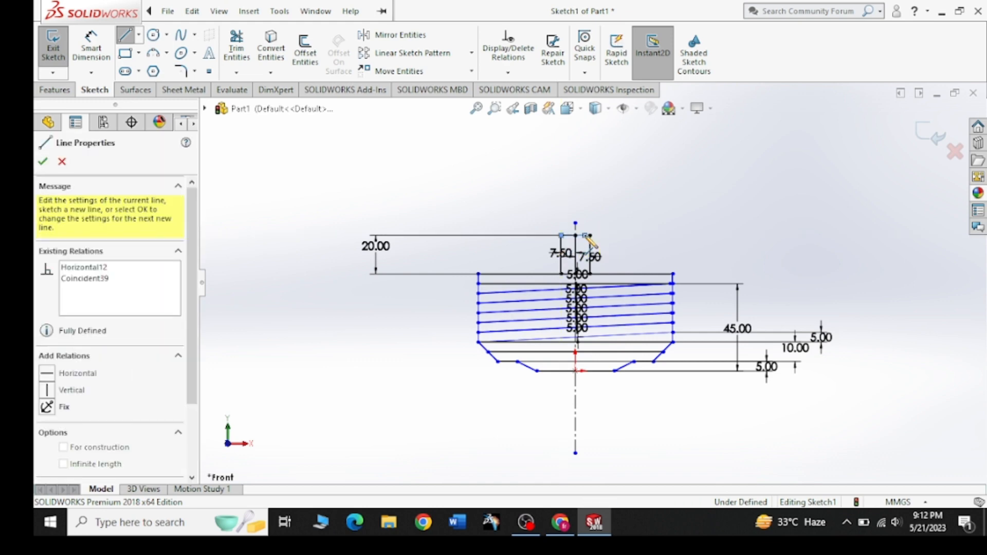
{"action": "key", "text": "Escape"}
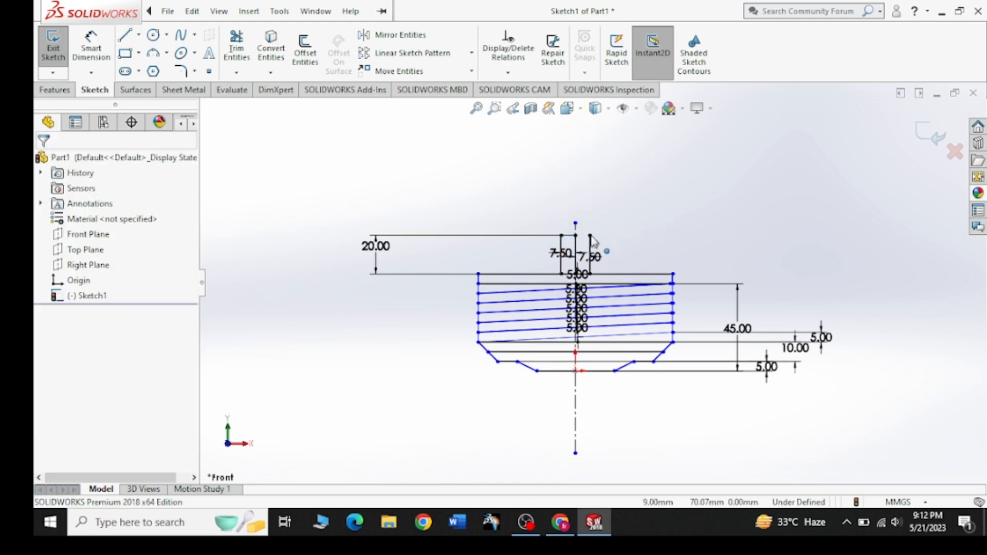
Sketch a horizontal line joining the top ends of the two 7.5 mm offset lines to close the stem
{"action": "left_click", "coordinate": [124, 36]}
{"action": "scroll", "coordinate": [568, 231], "scroll_direction": "down", "scroll_amount": 3}
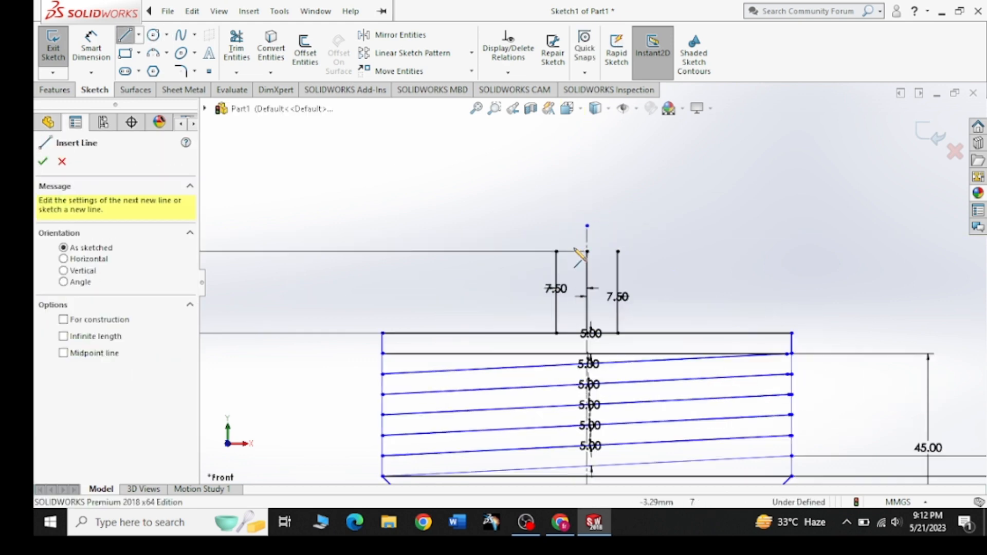
{"action": "left_click", "coordinate": [590, 235]}
{"action": "left_click", "coordinate": [617, 251]}
{"action": "right_click", "coordinate": [645, 195]}
{"action": "left_click", "coordinate": [649, 203]}
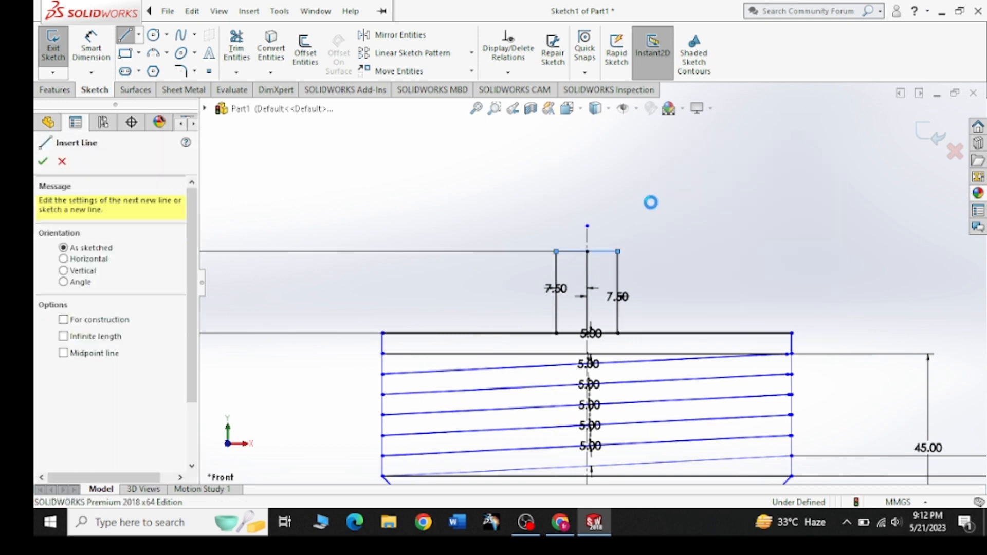
Sketch a vertical line about 4 mm long upward along the centerline from the midpoint of the stem's top edge
{"action": "left_click", "coordinate": [125, 36]}
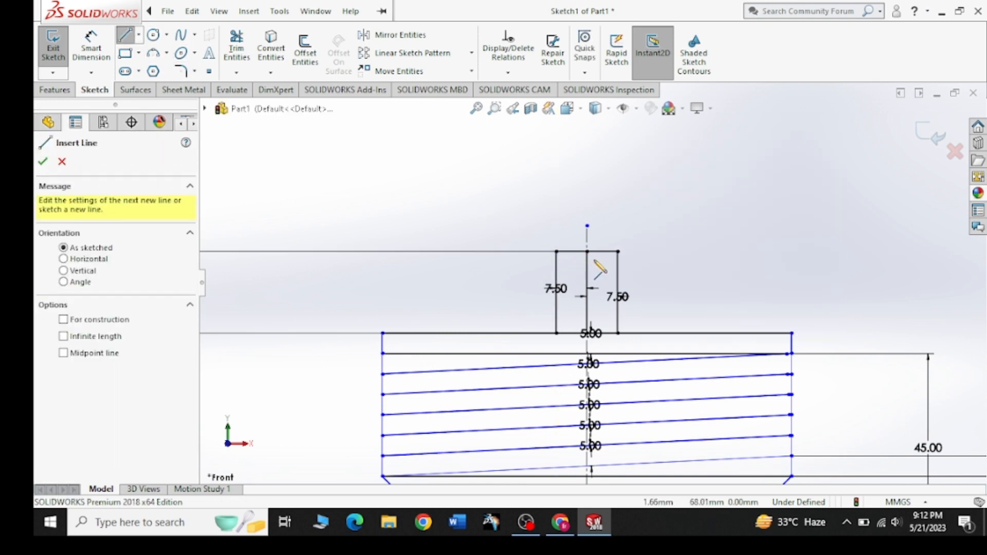
{"action": "left_click", "coordinate": [587, 251]}
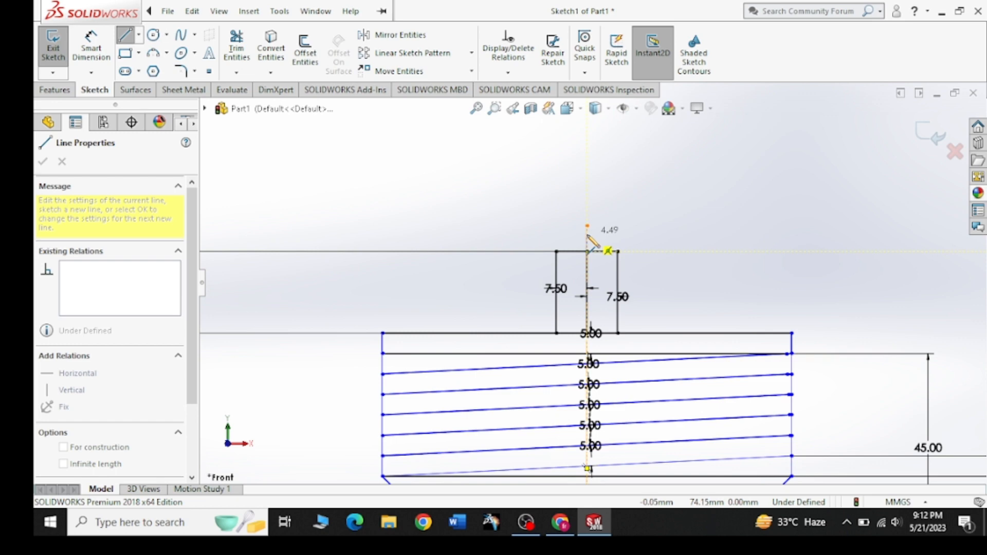
{"action": "left_click", "coordinate": [587, 234]}
{"action": "right_click", "coordinate": [496, 203]}
{"action": "left_click", "coordinate": [502, 208]}
Dimension the short vertical line above the stem to 2.5 mm
{"action": "left_click", "coordinate": [91, 49]}
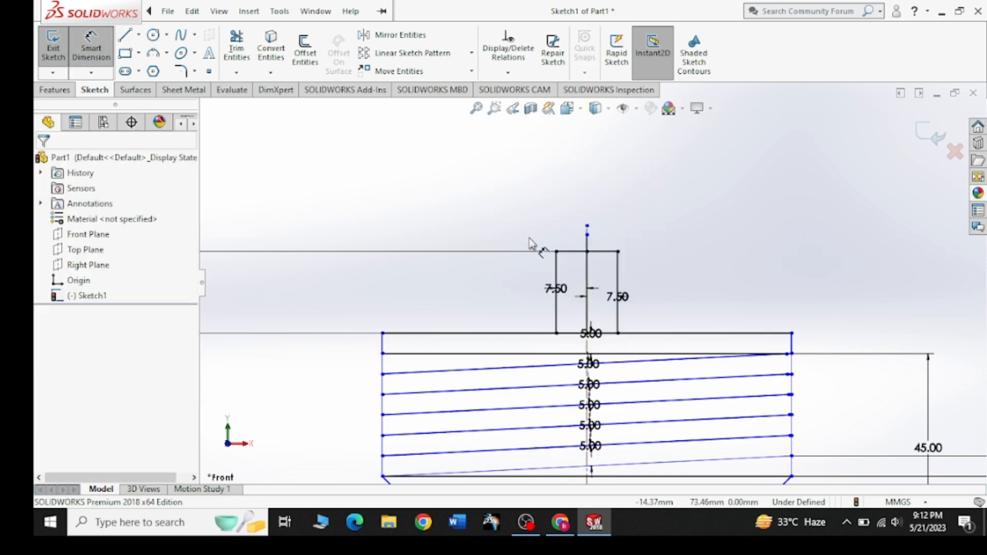
{"action": "left_click", "coordinate": [589, 245]}
{"action": "left_click", "coordinate": [822, 286]}
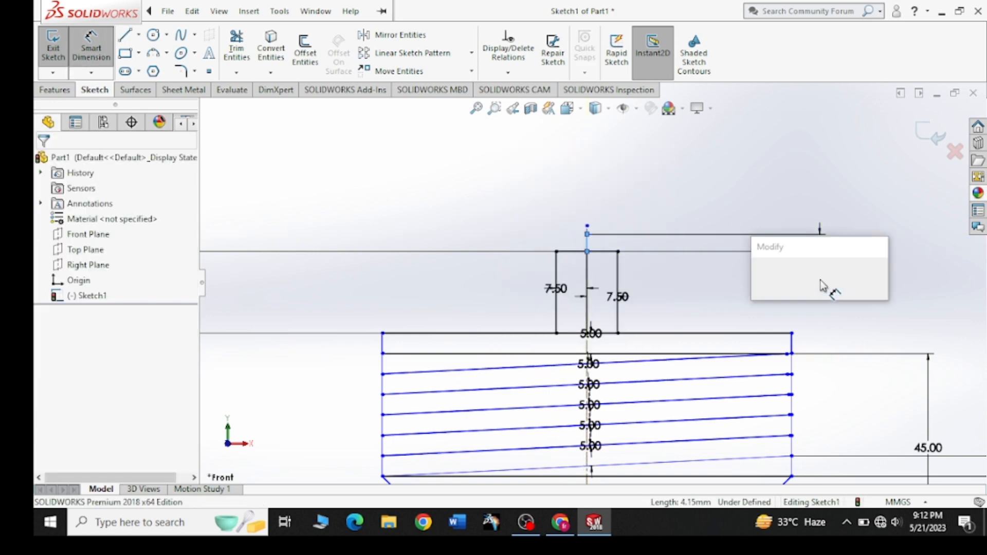
{"action": "type", "text": "2.5"}
{"action": "key", "text": "Return"}
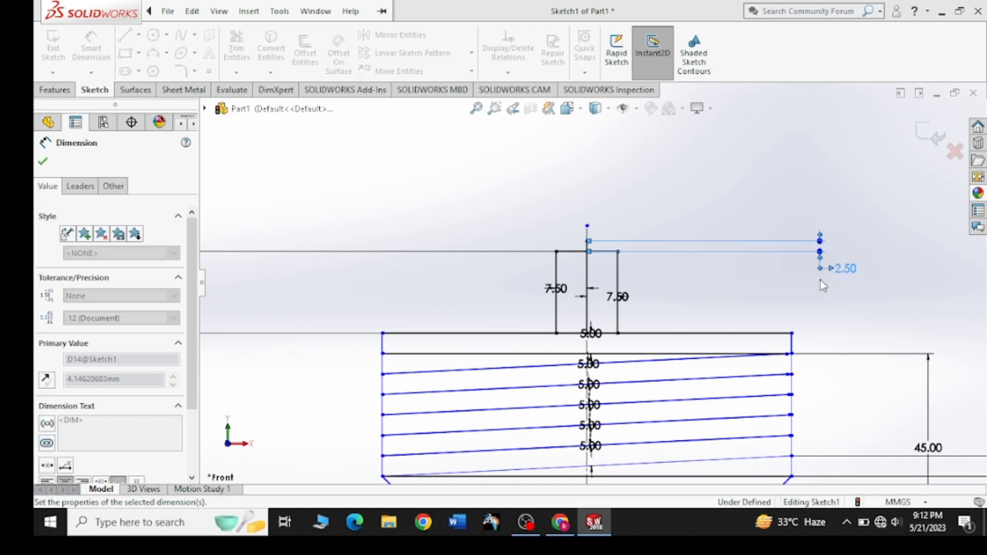
Offset the chain of vertical lines on the centerline by 5 mm to the right-hand side of the stem
{"action": "left_click", "coordinate": [564, 529]}
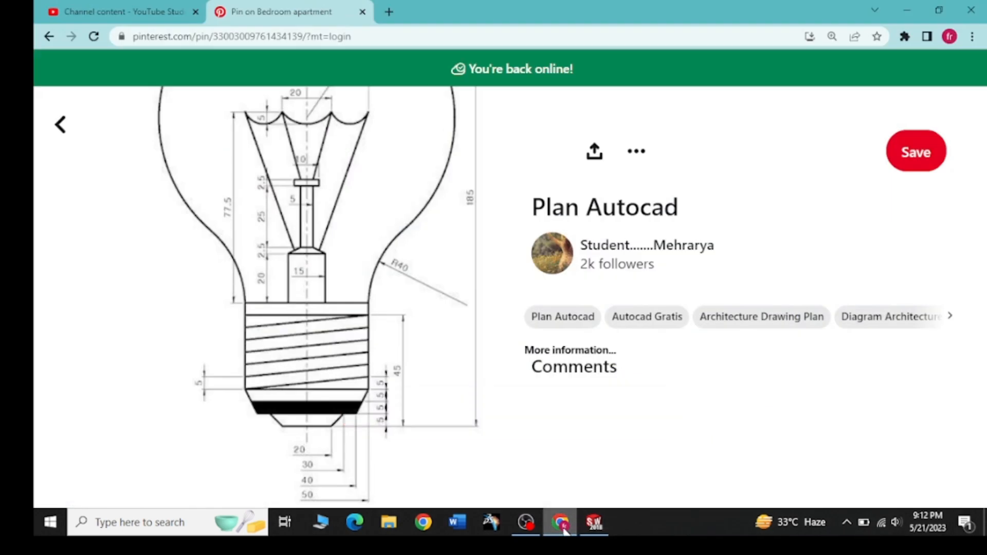
{"action": "left_click", "coordinate": [565, 531]}
{"action": "left_click", "coordinate": [565, 532]}
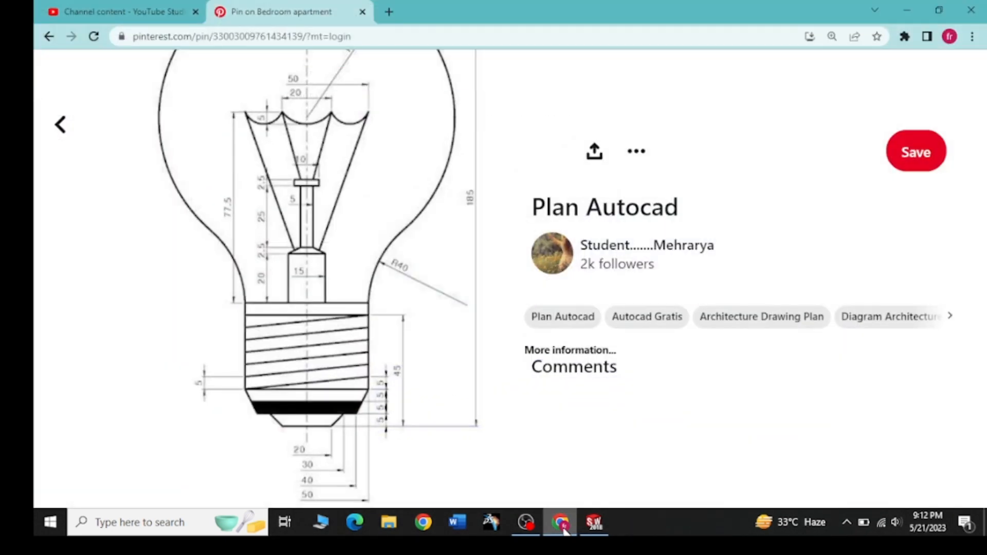
{"action": "left_click", "coordinate": [564, 530]}
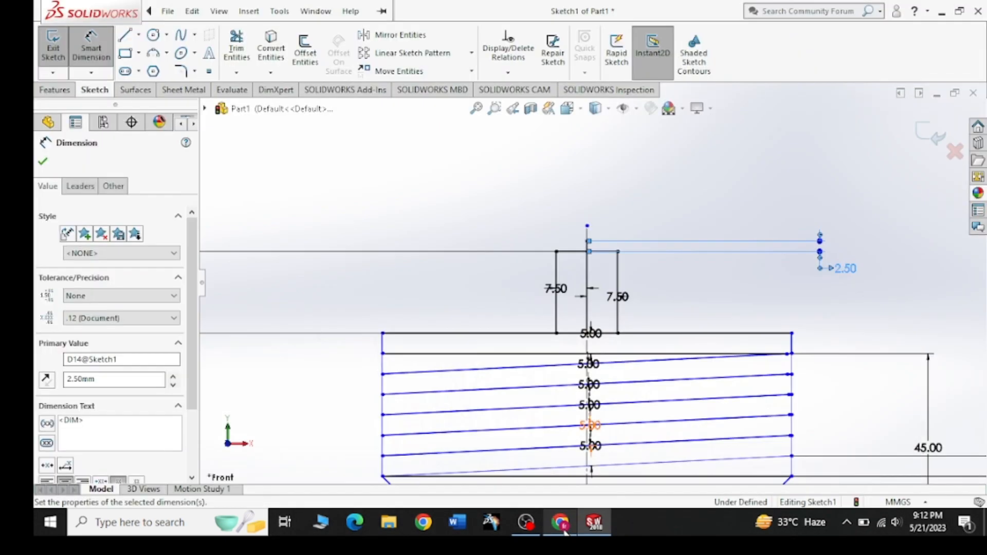
{"action": "scroll", "coordinate": [584, 267], "scroll_direction": "down", "scroll_amount": 5}
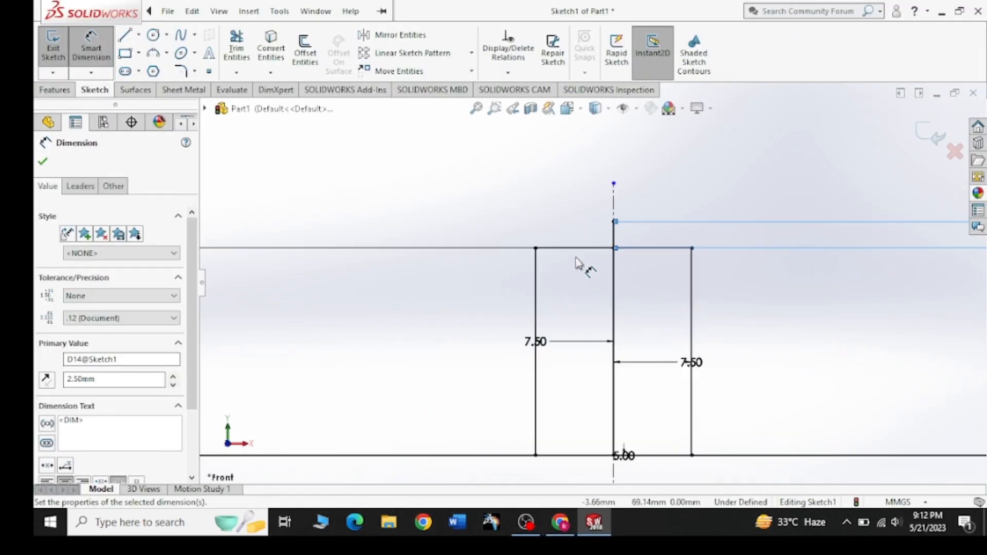
{"action": "left_click", "coordinate": [305, 52]}
{"action": "left_click", "coordinate": [640, 225]}
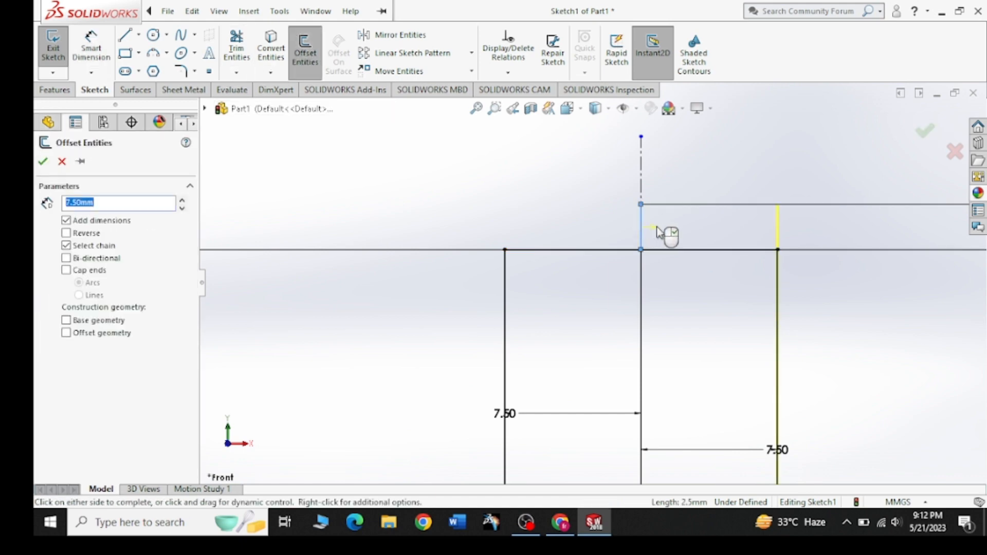
{"action": "type", "text": "5"}
{"action": "key", "text": "Return"}
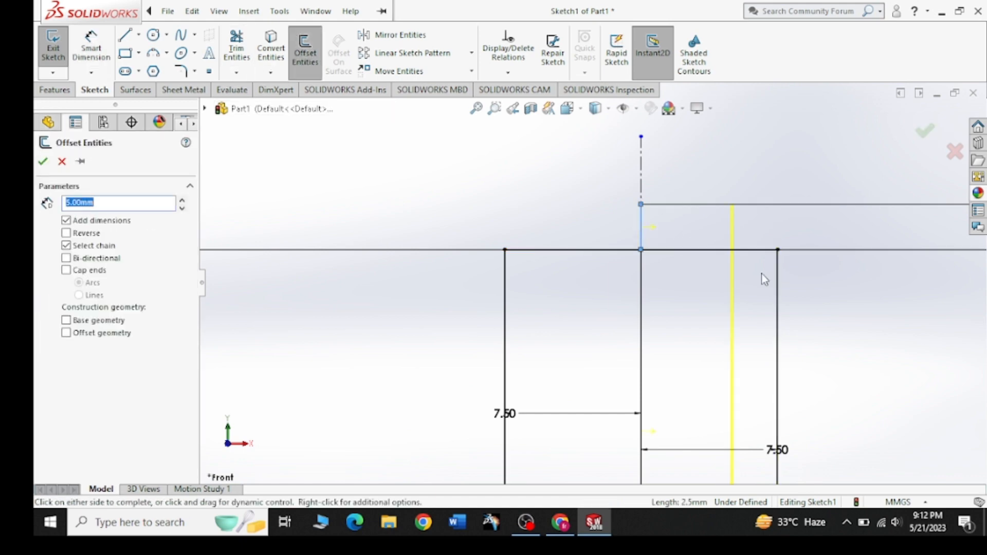
{"action": "left_click", "coordinate": [755, 237]}
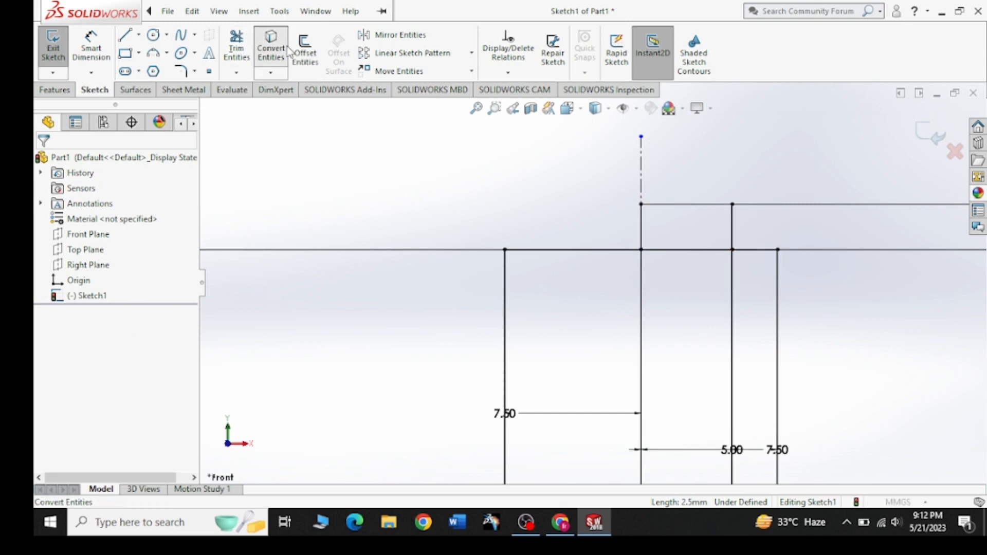
Offset the same centerline chain by 5 mm to the left-hand side of the stem
{"action": "left_click", "coordinate": [271, 52]}
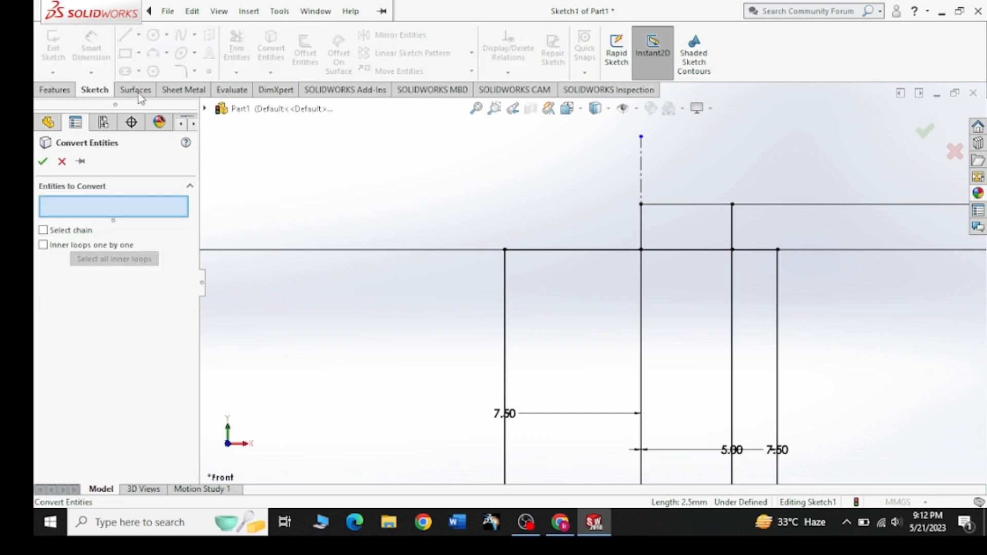
{"action": "left_click", "coordinate": [62, 161]}
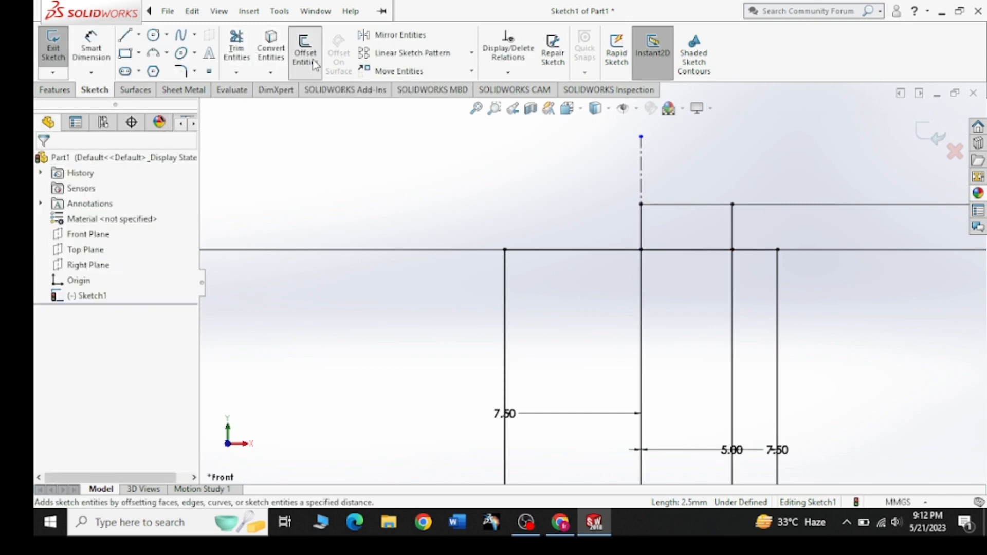
{"action": "left_click", "coordinate": [309, 56]}
{"action": "left_click", "coordinate": [644, 231]}
{"action": "left_click", "coordinate": [590, 221]}
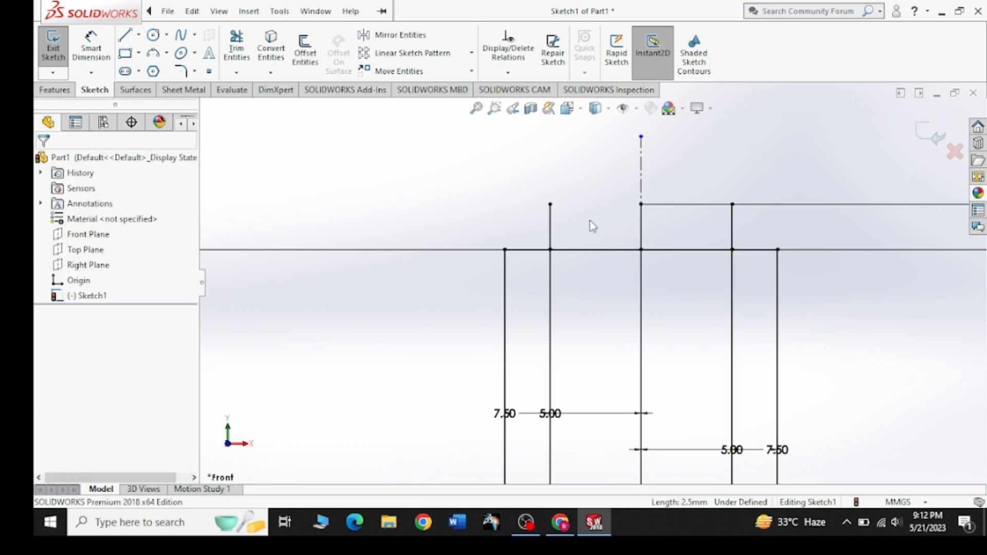
Sketch a horizontal line connecting the top ends of the two 5 mm offset lines above the stem
{"action": "left_click", "coordinate": [125, 36]}
{"action": "left_click_drag", "start_coordinate": [549, 204], "coordinate": [640, 204]}
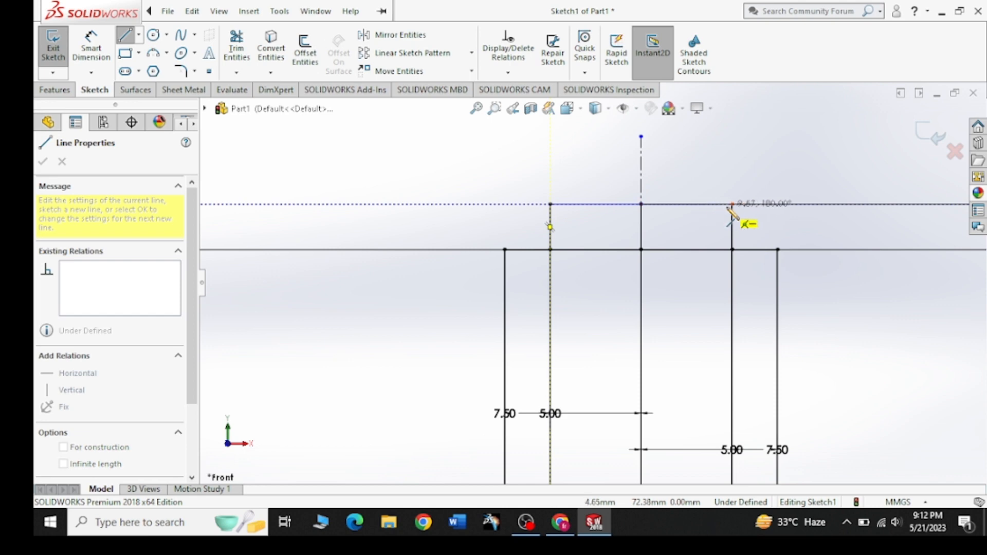
{"action": "right_click", "coordinate": [710, 152]}
{"action": "left_click", "coordinate": [727, 158]}
Sketch a slanted line on each side from the stem's upper corner to the nearer end of the short top line
{"action": "left_click", "coordinate": [125, 36]}
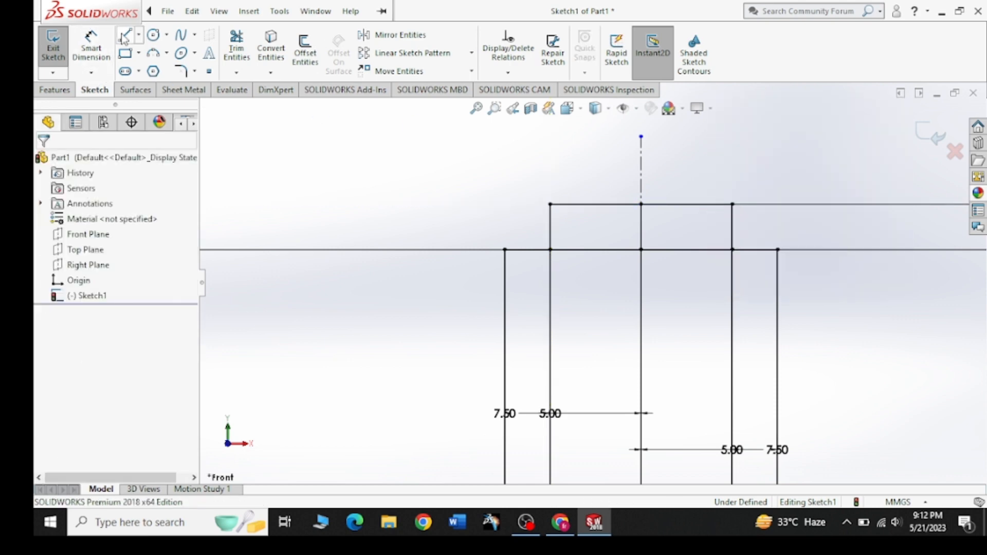
{"action": "mouse_move", "coordinate": [504, 249]}
{"action": "left_mouse_down"}
{"action": "mouse_move", "coordinate": [561, 213]}
{"action": "mouse_move", "coordinate": [550, 204]}
{"action": "left_mouse_up"}
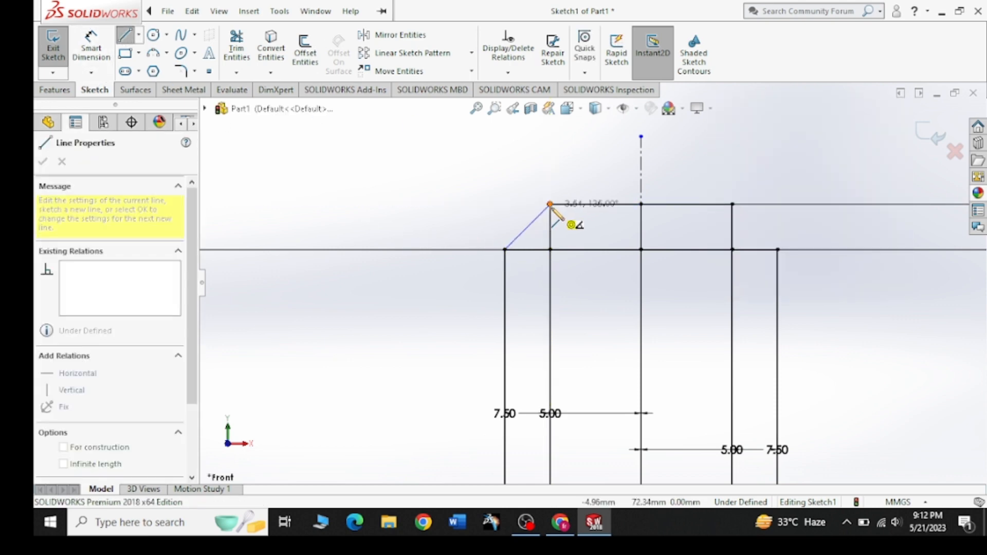
{"action": "left_click", "coordinate": [776, 249]}
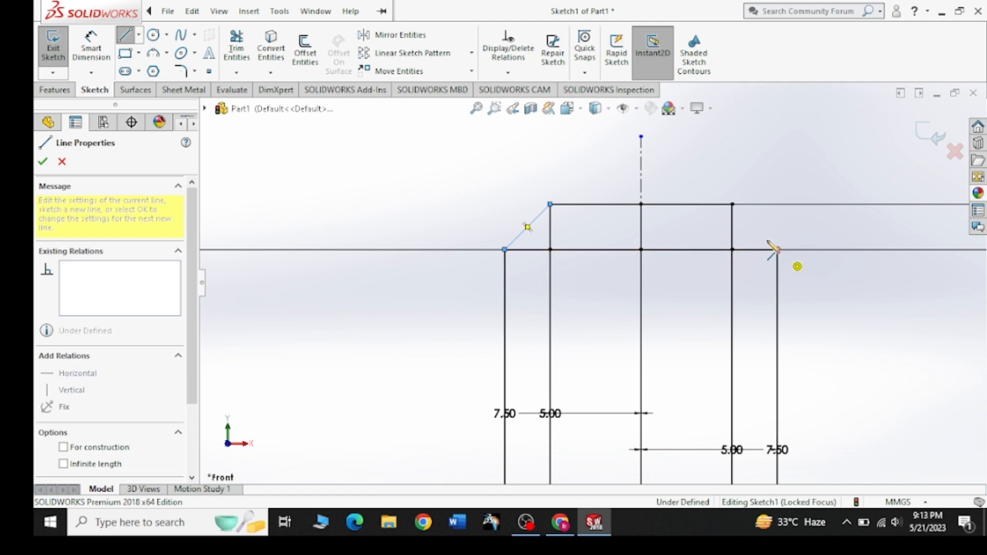
{"action": "right_click", "coordinate": [702, 175]}
{"action": "left_click", "coordinate": [702, 176]}
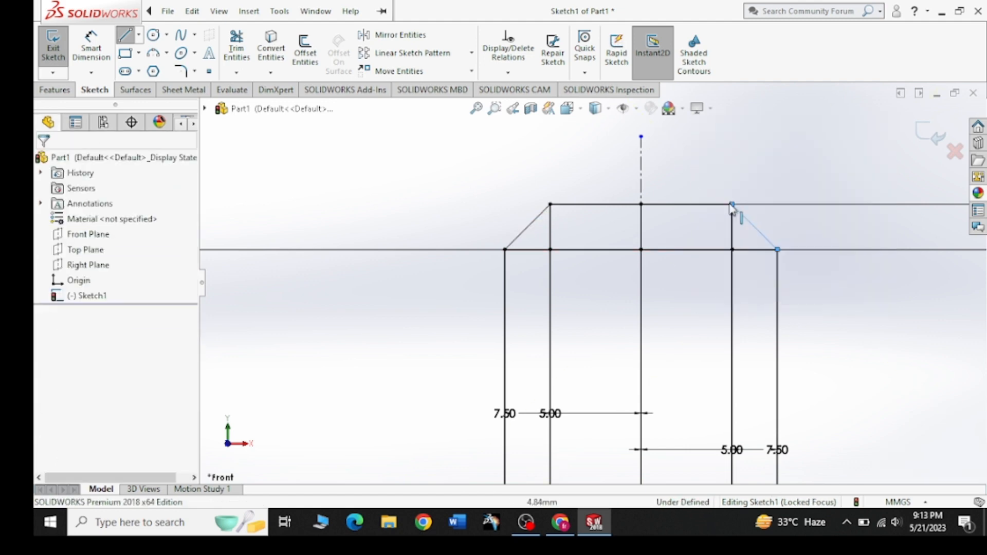
Trim the two short vertical offset segments between the slanted lines above the stem's top edge
{"action": "left_click", "coordinate": [237, 48]}
{"action": "left_click_drag", "start_coordinate": [538, 235], "coordinate": [557, 227]}
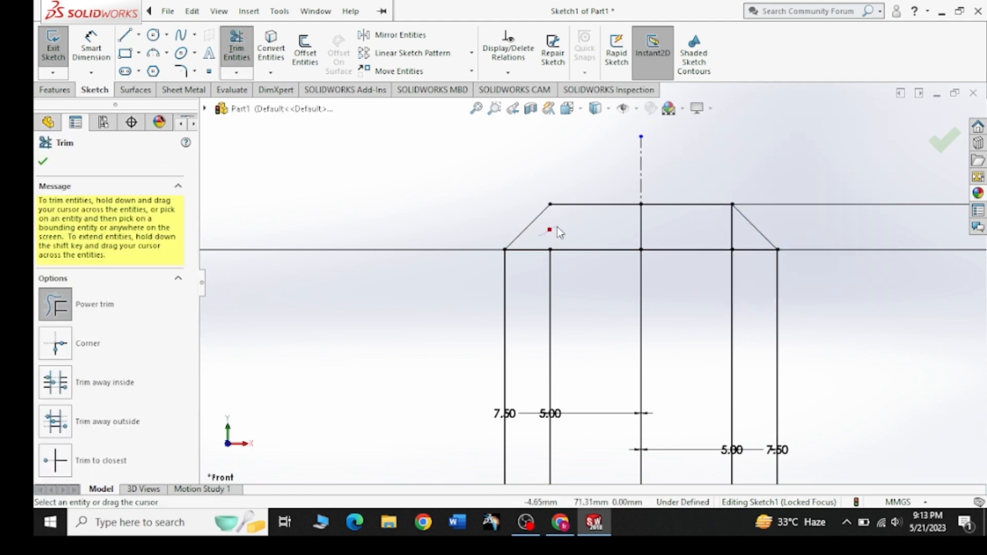
{"action": "left_click_drag", "start_coordinate": [748, 243], "coordinate": [720, 241]}
{"action": "key", "text": "Escape"}
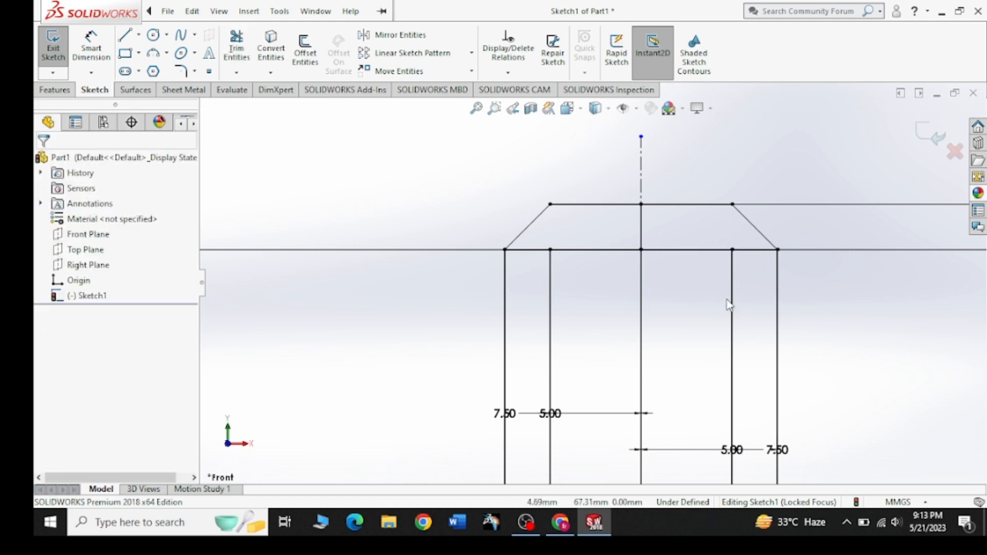
Delete the two remaining 5 mm offset lines inside the stem
{"action": "left_click", "coordinate": [732, 304]}
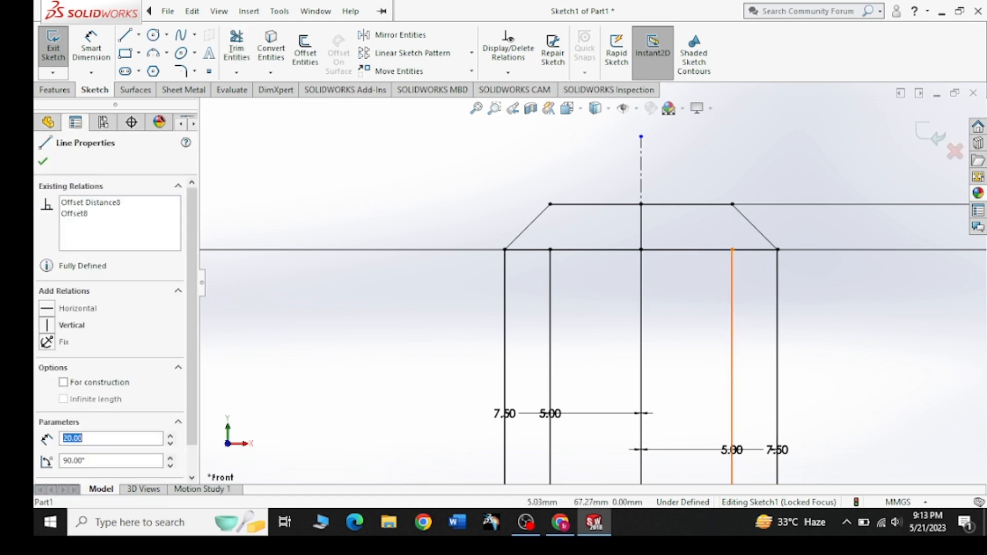
{"action": "left_click", "coordinate": [549, 315], "text": "ctrl"}
{"action": "key", "text": "Delete"}
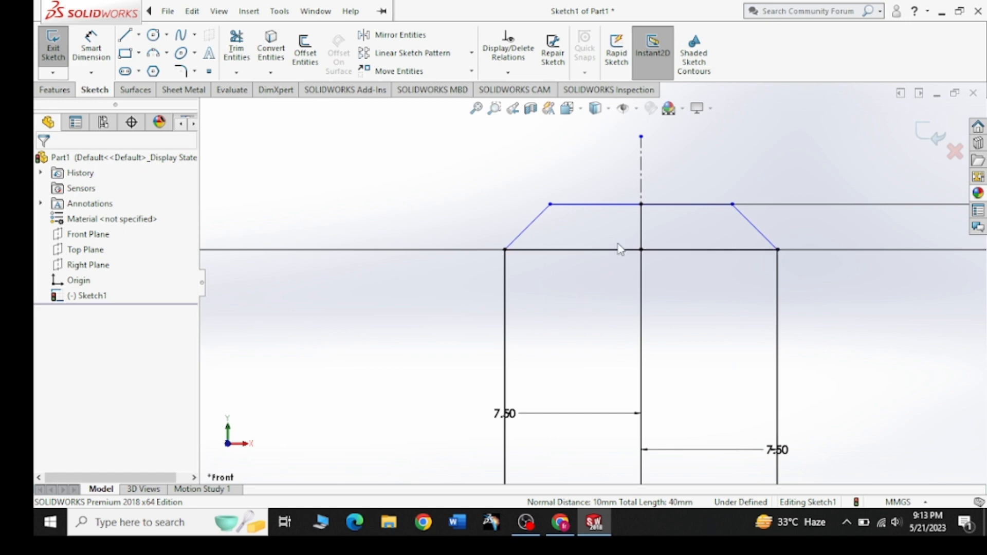
Delete the two solid vertical lines along the centerline inside the stem and its tapered cap
{"action": "left_click", "coordinate": [640, 241]}
{"action": "left_click", "coordinate": [643, 289], "text": "ctrl"}
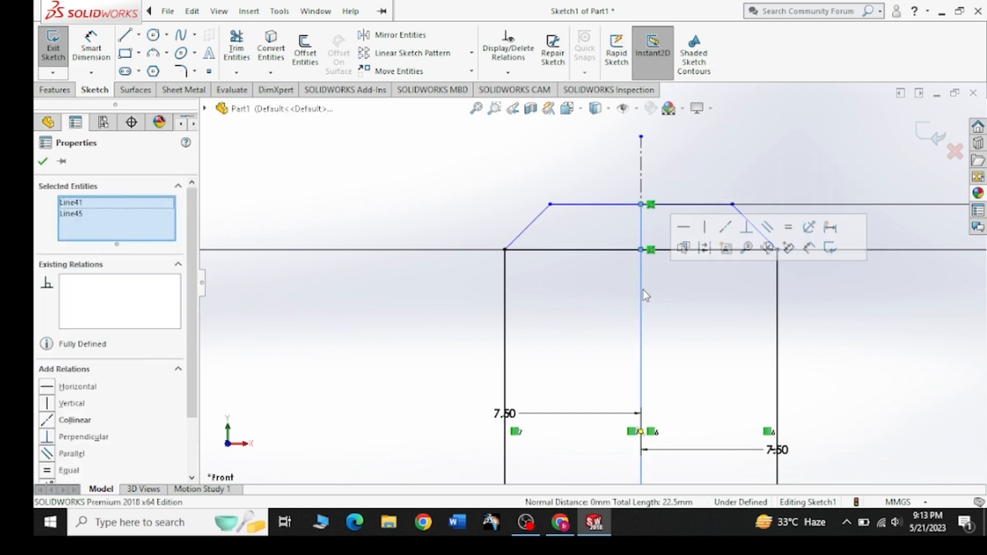
{"action": "key", "text": "Delete"}
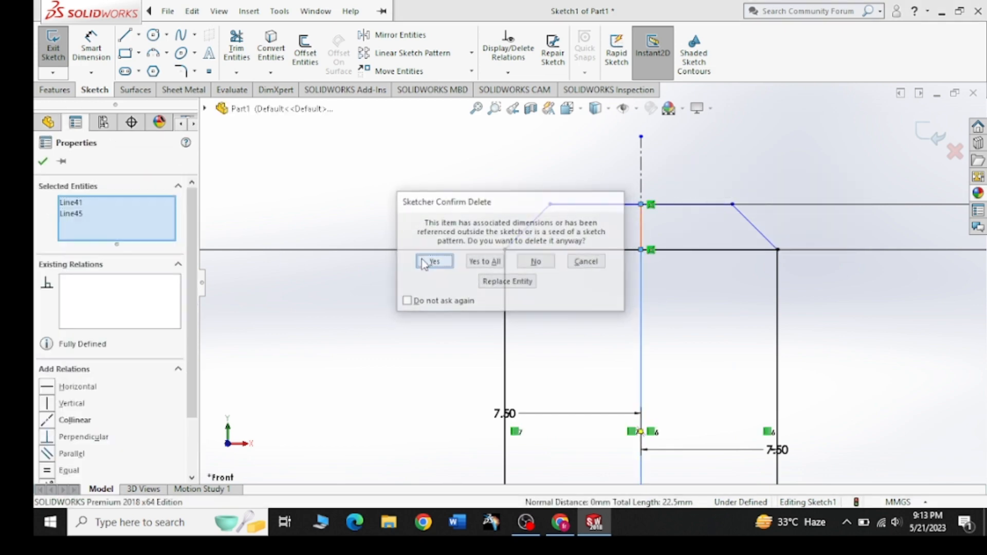
{"action": "left_click", "coordinate": [433, 261]}
{"action": "left_click", "coordinate": [476, 109]}
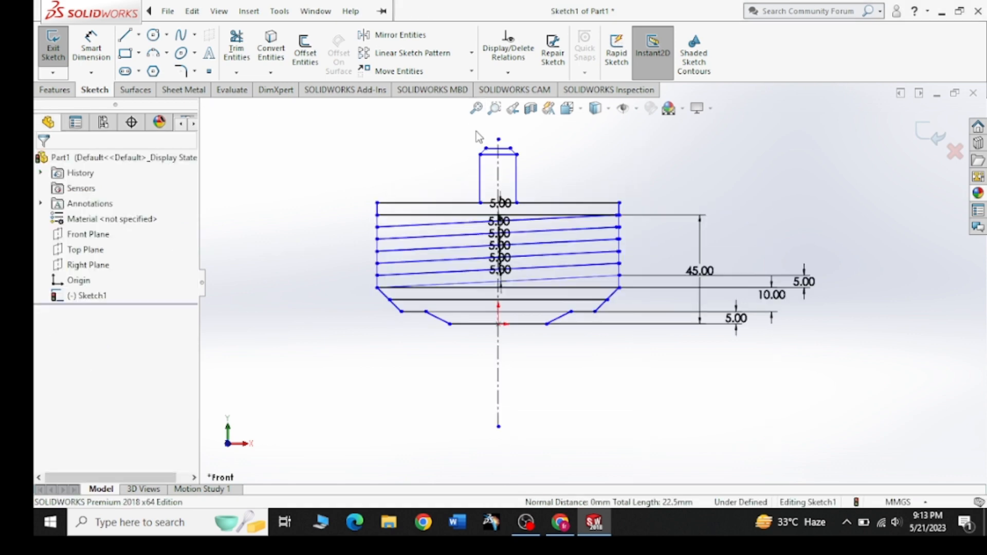
Check the dimensions of the narrow rod above the tapered stem cap in the bulb drawing in Chrome
{"action": "left_click", "coordinate": [561, 523]}
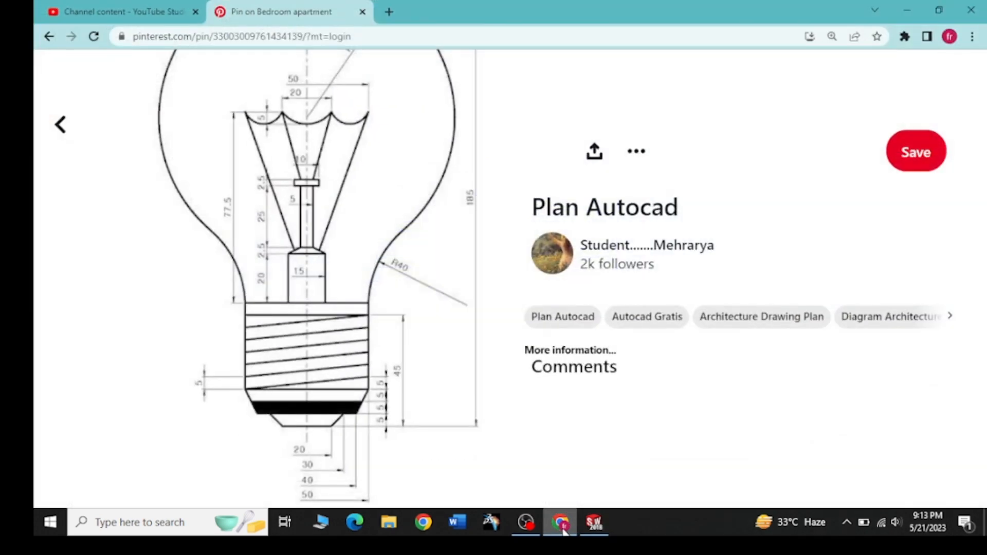
{"action": "left_click", "coordinate": [564, 529]}
{"action": "scroll", "coordinate": [495, 212], "scroll_direction": "up", "scroll_amount": 3}
{"action": "scroll", "coordinate": [554, 208], "scroll_direction": "down", "scroll_amount": 4}
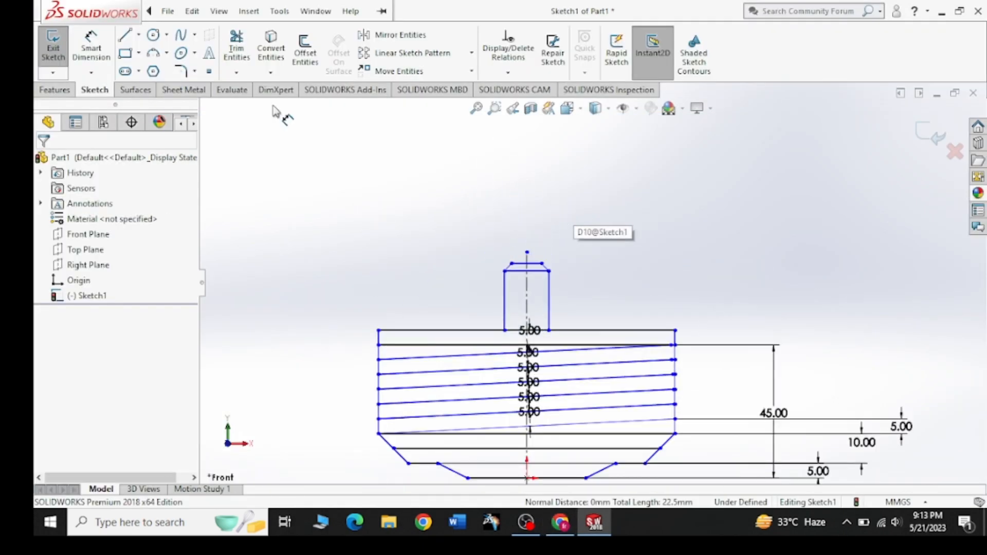
Draw a vertical centerline about 242 mm long, extending upward from the existing centerline's top end above the stem
{"action": "left_click", "coordinate": [139, 35]}
{"action": "left_click", "coordinate": [154, 68]}
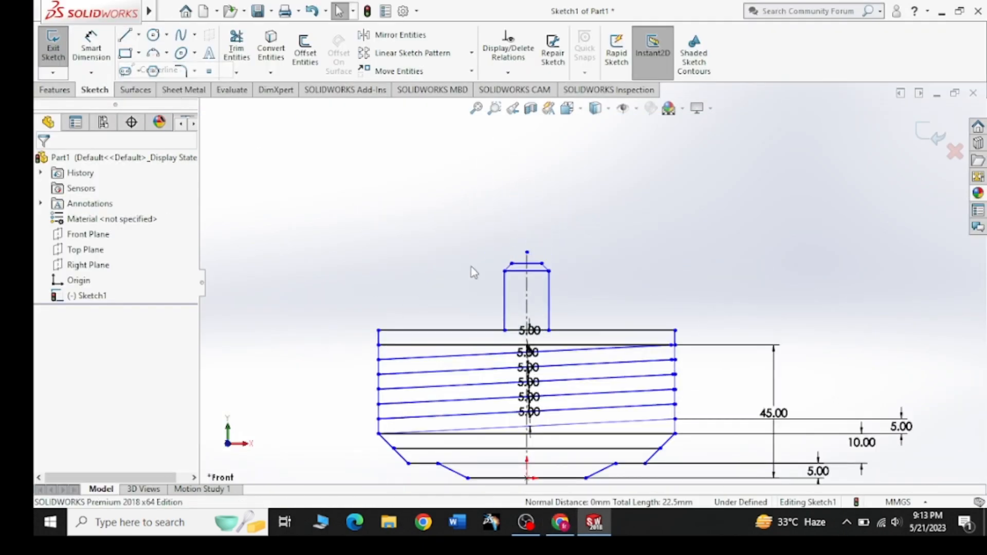
{"action": "left_click", "coordinate": [526, 264]}
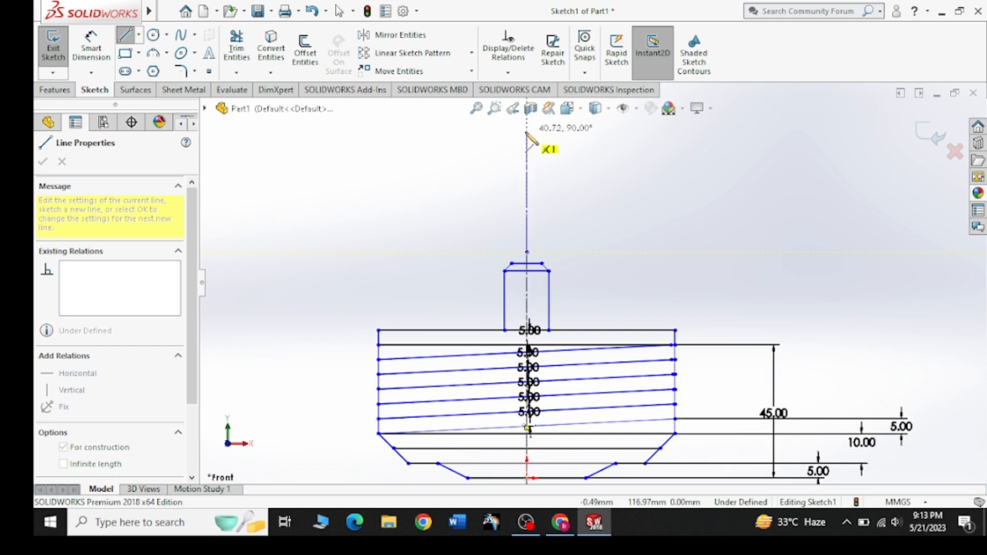
{"action": "scroll", "coordinate": [544, 132], "scroll_direction": "up", "scroll_amount": 5}
{"action": "scroll", "coordinate": [580, 139], "scroll_direction": "up", "scroll_amount": 2}
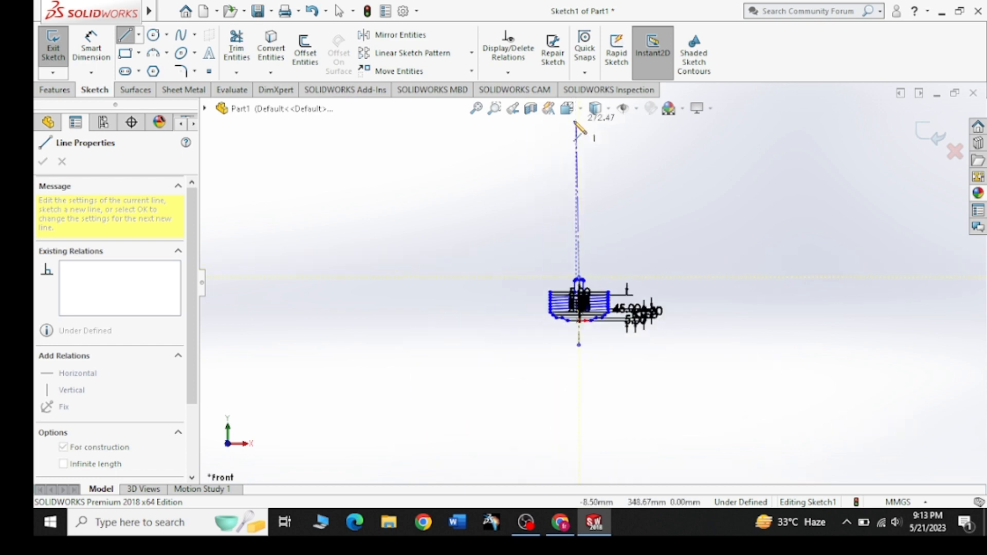
{"action": "scroll", "coordinate": [577, 147], "scroll_direction": "down", "scroll_amount": 6}
{"action": "left_click", "coordinate": [590, 171]}
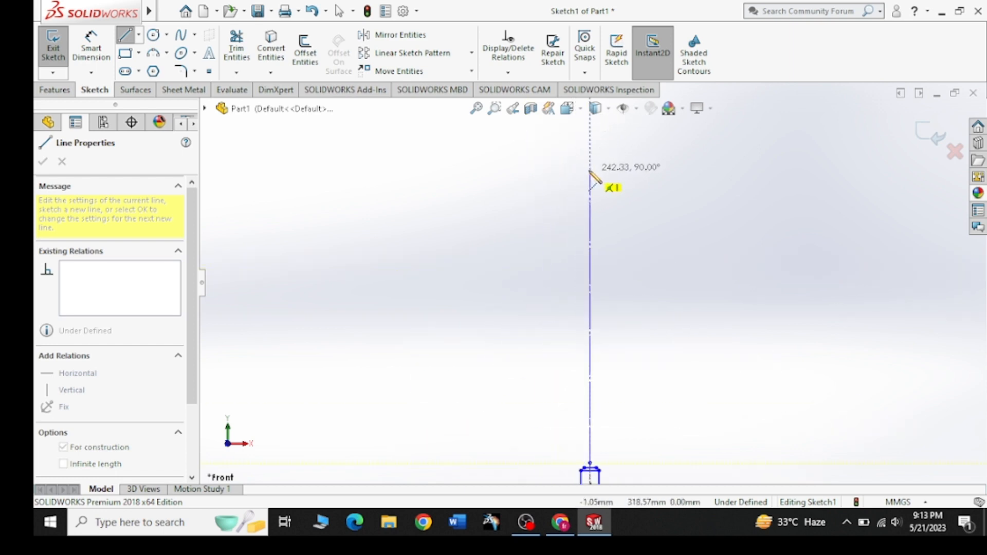
{"action": "right_click", "coordinate": [491, 195]}
{"action": "left_click", "coordinate": [508, 205]}
Sketch a solid vertical line about 63 mm long up the centerline from the midpoint of the threaded base's top edge
{"action": "scroll", "coordinate": [597, 367], "scroll_direction": "up", "scroll_amount": 5}
{"action": "scroll", "coordinate": [594, 395], "scroll_direction": "down", "scroll_amount": 4}
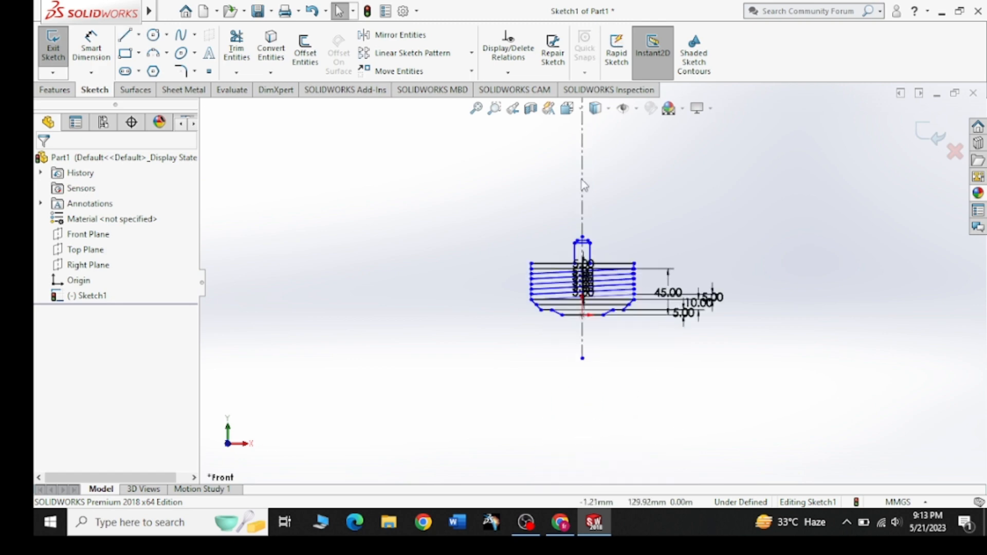
{"action": "scroll", "coordinate": [585, 180], "scroll_direction": "down", "scroll_amount": 4}
{"action": "scroll", "coordinate": [553, 451], "scroll_direction": "down", "scroll_amount": 6}
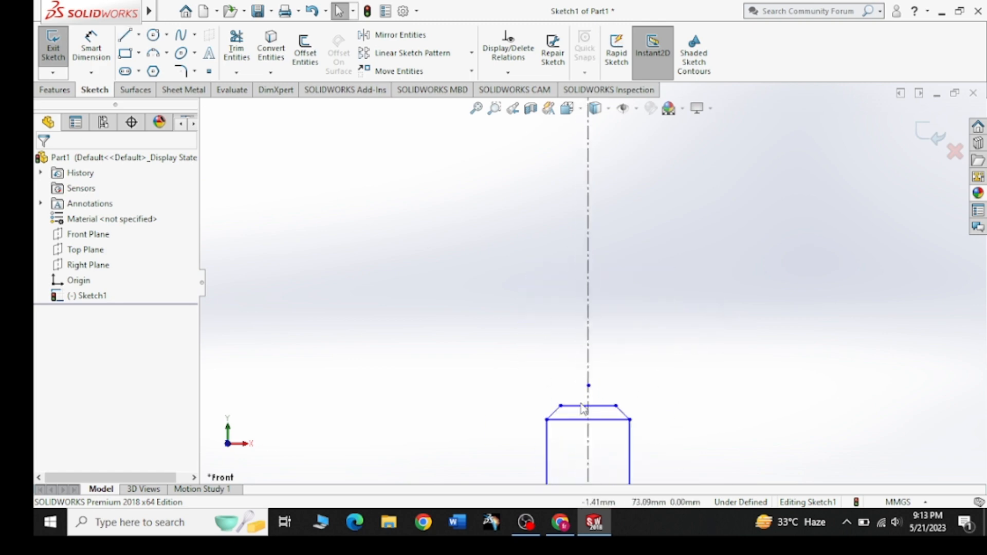
{"action": "left_click", "coordinate": [550, 522]}
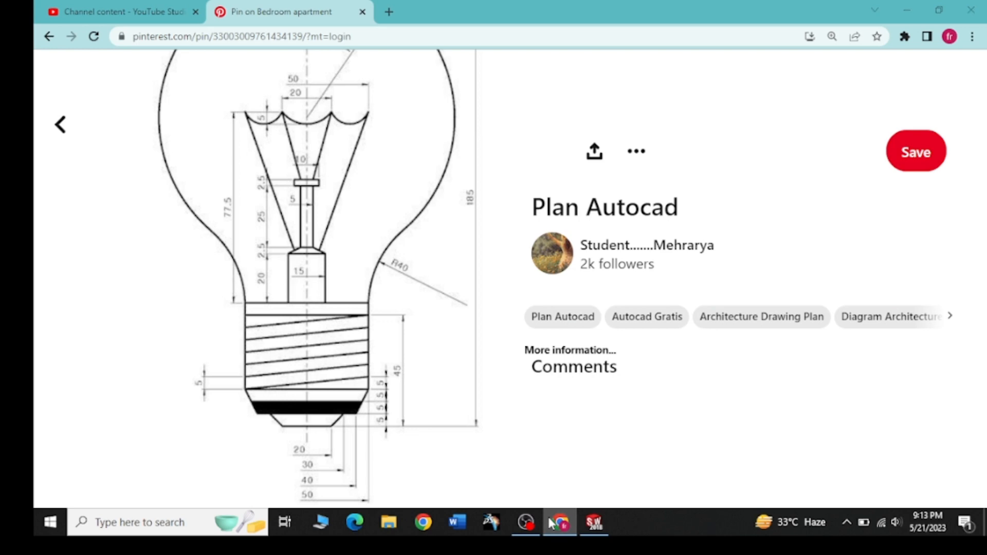
{"action": "left_click", "coordinate": [550, 523]}
{"action": "scroll", "coordinate": [535, 341], "scroll_direction": "up", "scroll_amount": 3}
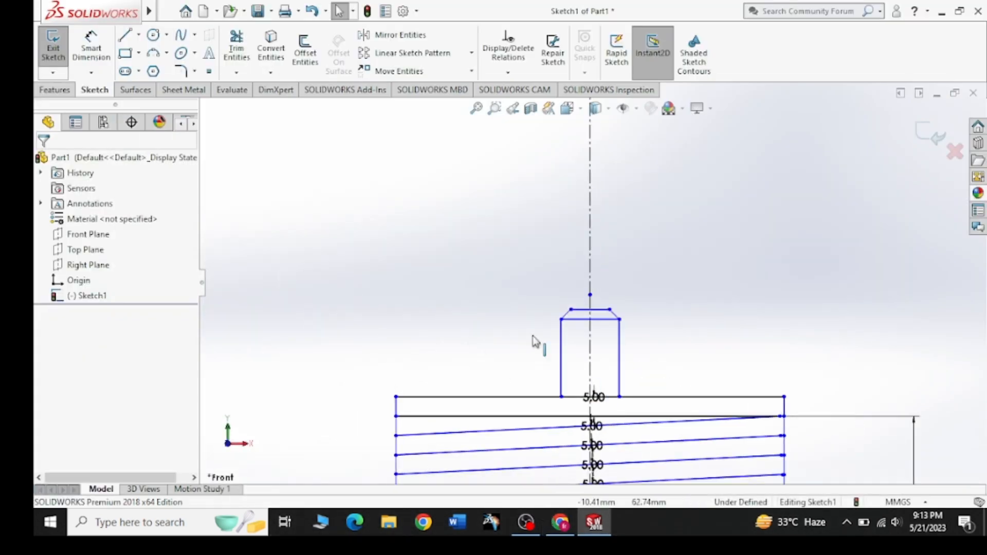
{"action": "left_click", "coordinate": [126, 36]}
{"action": "left_click", "coordinate": [590, 397]}
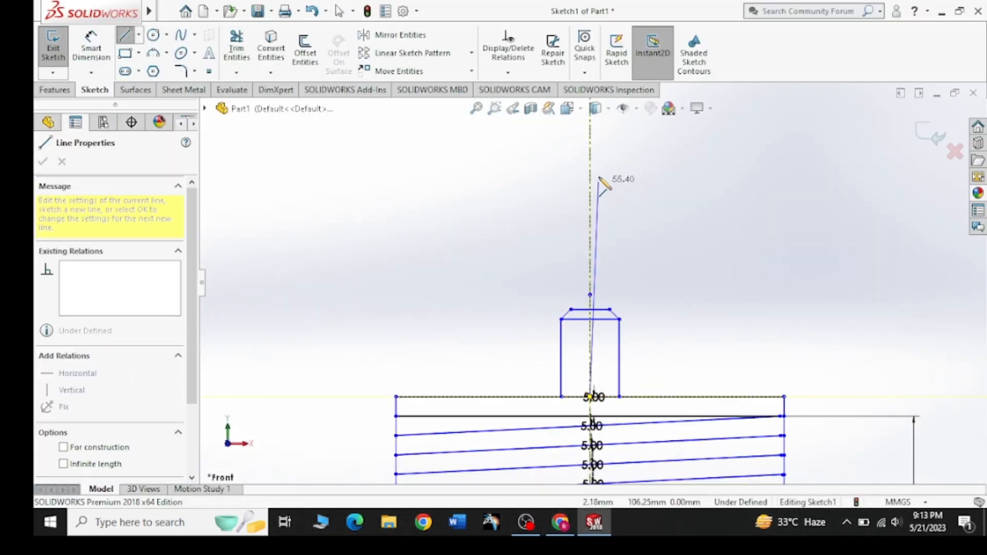
{"action": "left_click", "coordinate": [590, 153]}
{"action": "right_click", "coordinate": [590, 153]}
{"action": "left_click", "coordinate": [471, 190]}
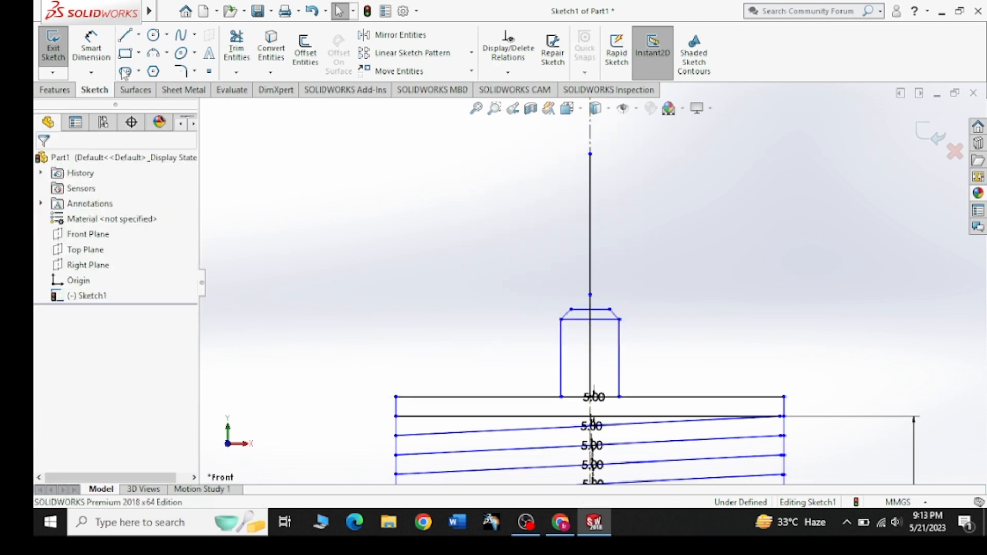
Dimension the vertical line above the threaded base to 77.5 mm
{"action": "left_click", "coordinate": [91, 49]}
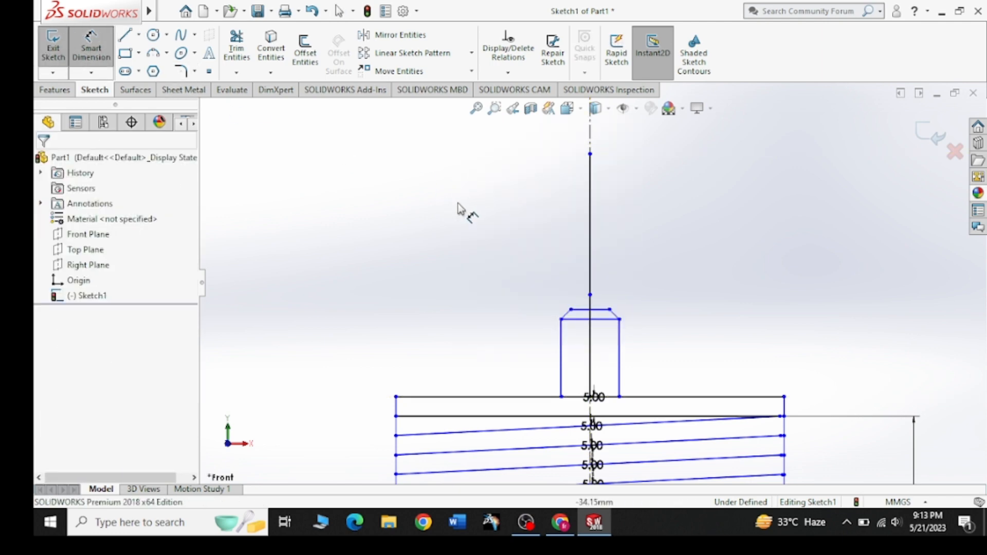
{"action": "left_click", "coordinate": [590, 213]}
{"action": "left_click", "coordinate": [294, 260]}
{"action": "type", "text": "7"}
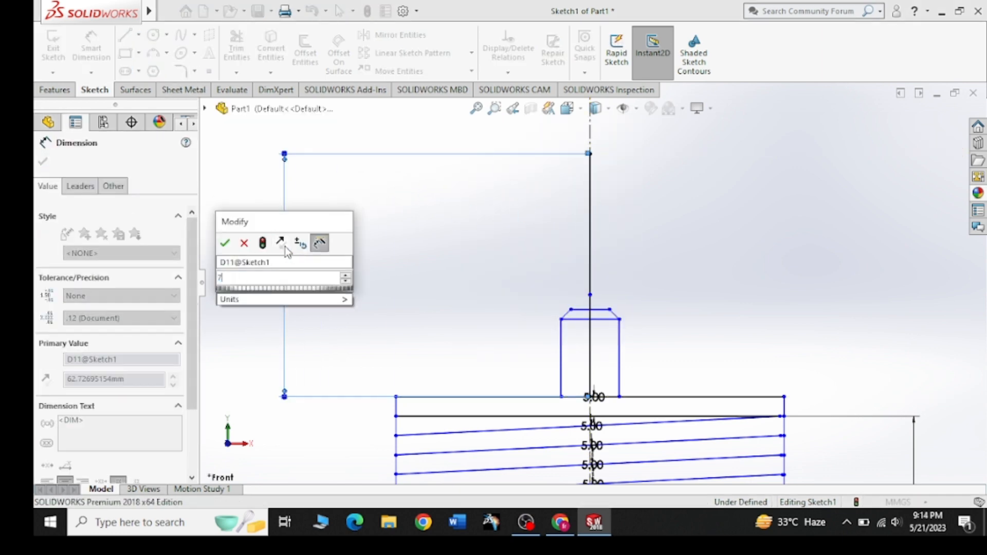
{"action": "type", "text": "7.5"}
{"action": "key", "text": "Return"}
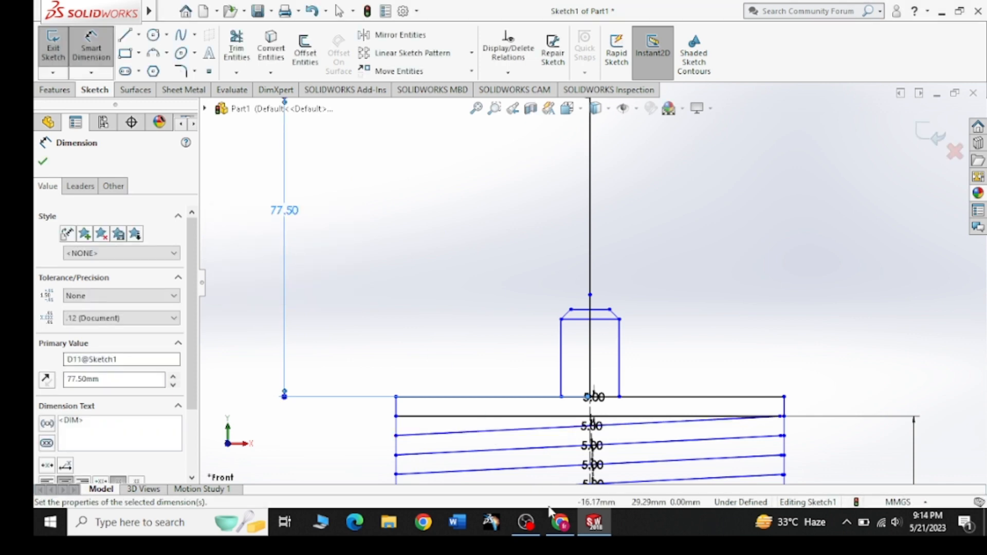
Sketch a horizontal line about 30 mm long to the right from the upper end of the 77.5 mm vertical line
{"action": "left_click", "coordinate": [560, 522]}
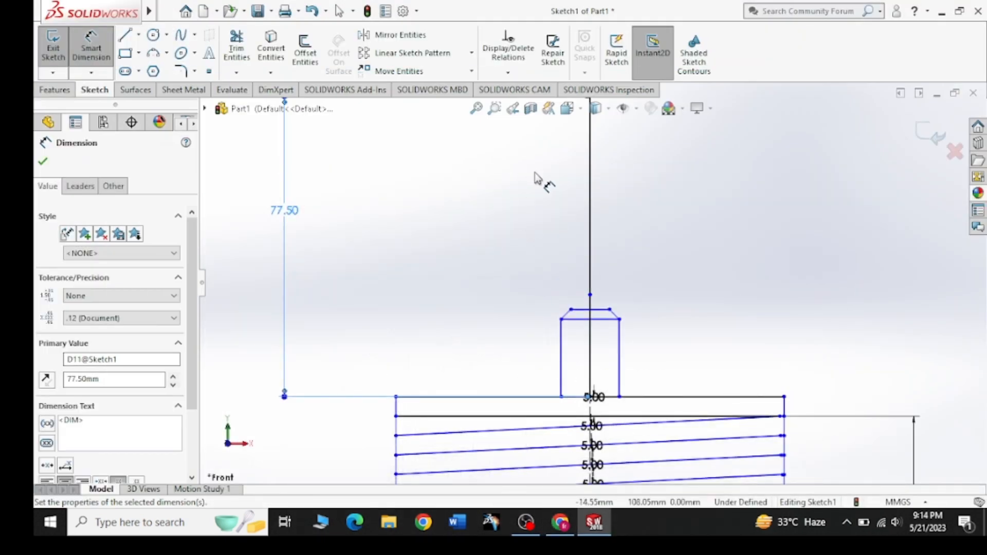
{"action": "scroll", "coordinate": [586, 172], "scroll_direction": "down", "scroll_amount": 3}
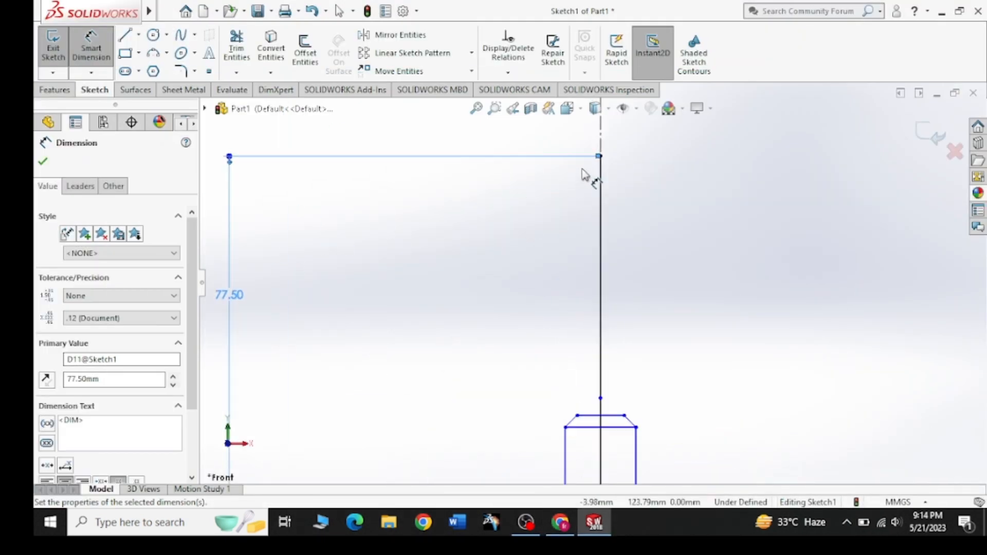
{"action": "left_click", "coordinate": [125, 35]}
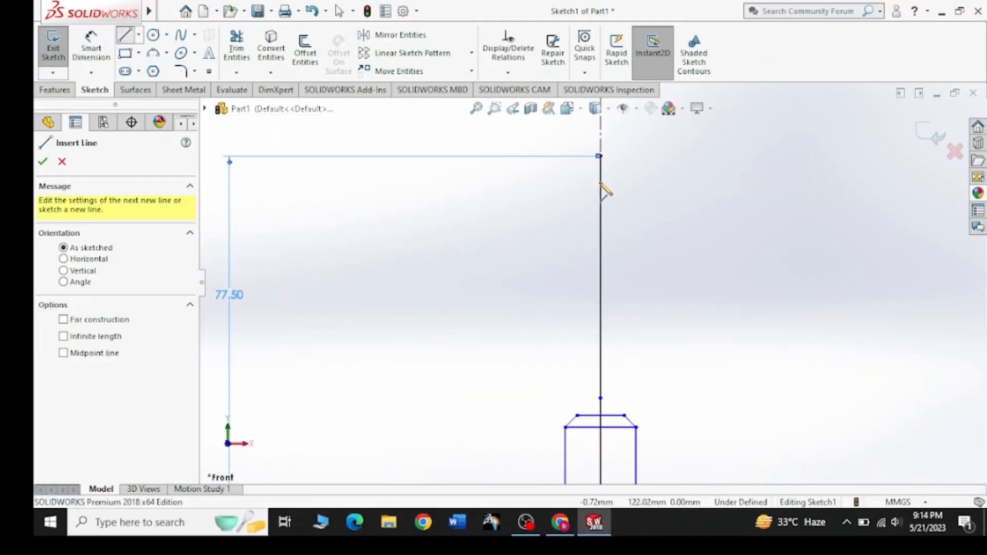
{"action": "left_click", "coordinate": [599, 156]}
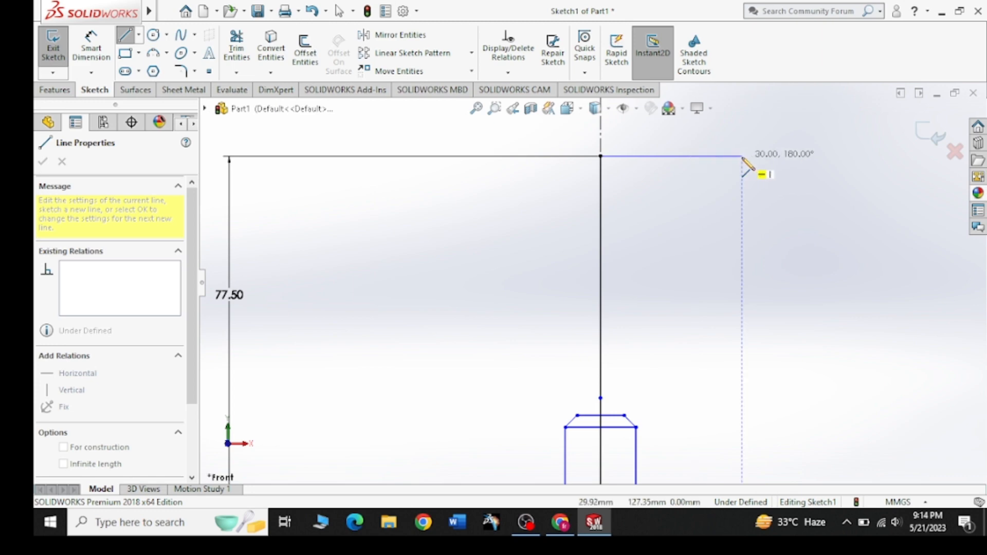
{"action": "left_click", "coordinate": [742, 156]}
{"action": "right_click", "coordinate": [770, 145]}
{"action": "left_click", "coordinate": [787, 158]}
Dimension the horizontal line at the top of the vertical line to 50 mm
{"action": "left_click", "coordinate": [92, 47]}
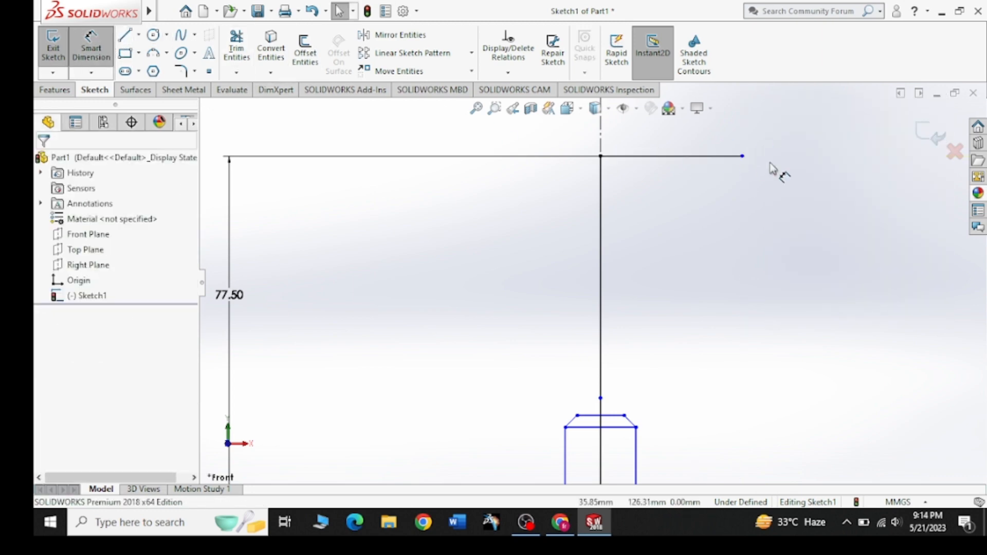
{"action": "left_click", "coordinate": [693, 156]}
{"action": "left_click", "coordinate": [674, 143]}
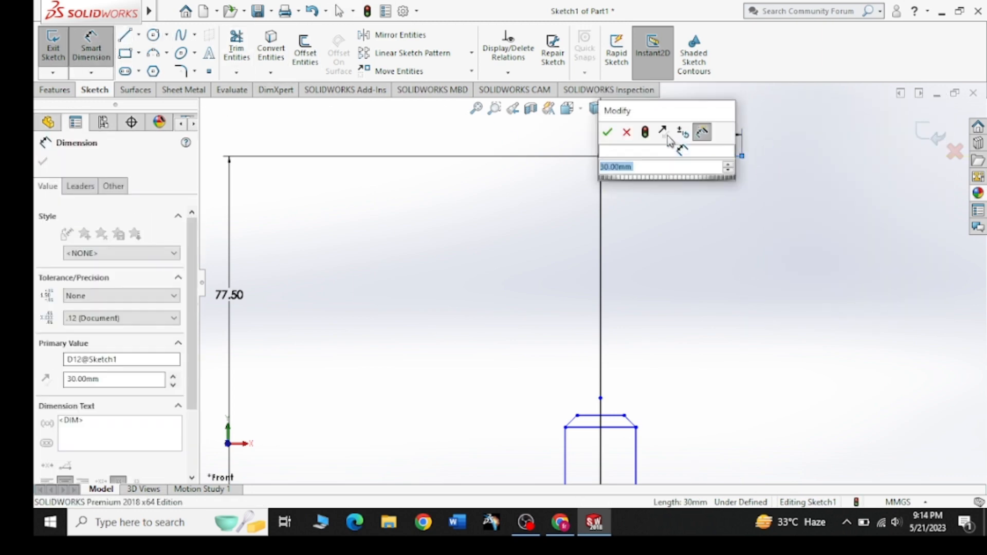
{"action": "type", "text": "50"}
{"action": "key", "text": "Return"}
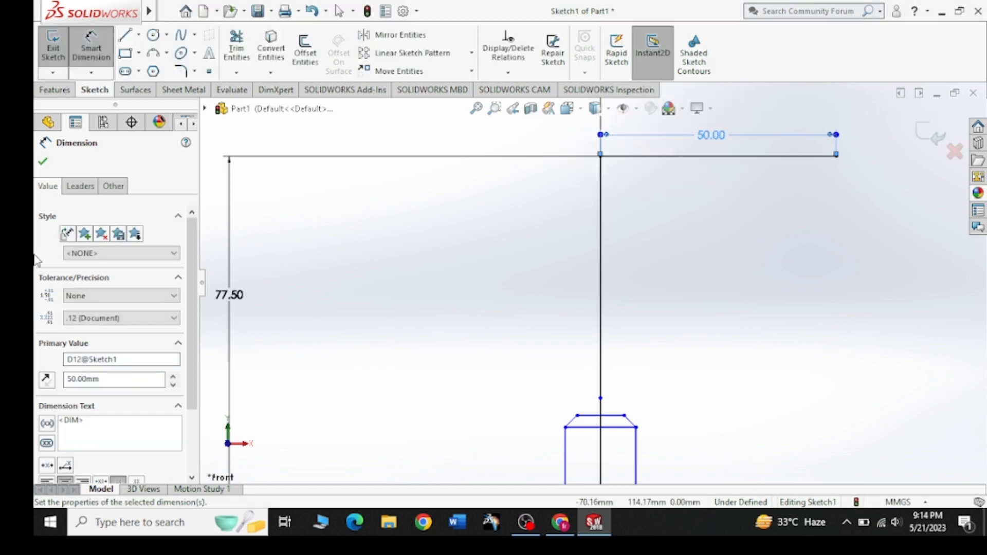
{"action": "left_click", "coordinate": [43, 162]}
Draw a slanted support wire line from the midpoint of the stem cap's right tapered edge to the 50 mm line's outer end
{"action": "left_click", "coordinate": [560, 522]}
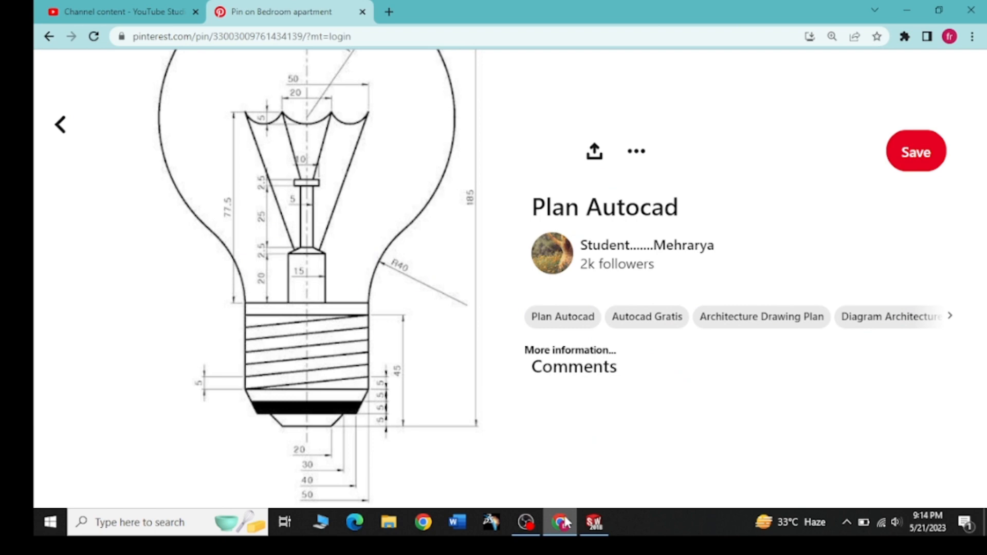
{"action": "left_click", "coordinate": [563, 522]}
{"action": "key", "text": "l"}
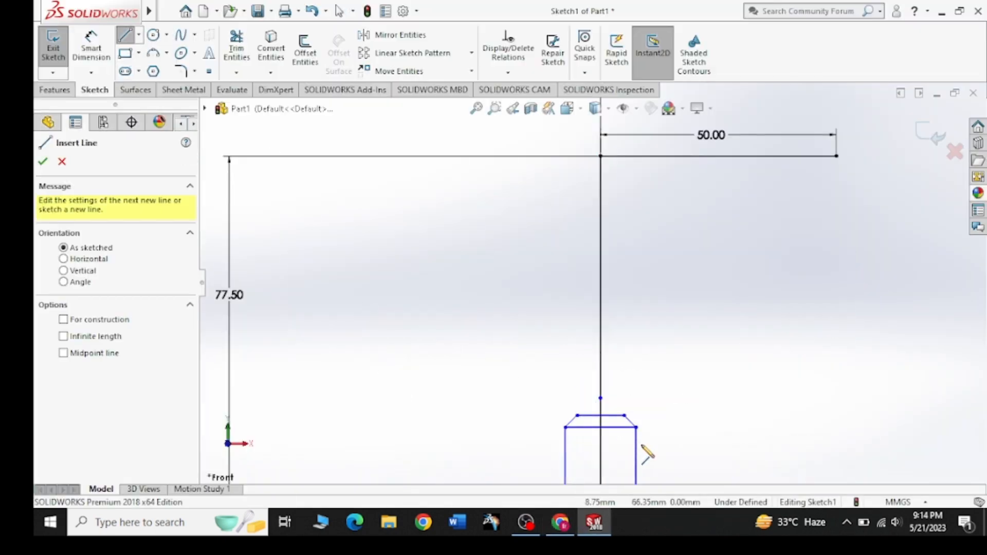
{"action": "scroll", "coordinate": [647, 462], "scroll_direction": "down", "scroll_amount": 3}
{"action": "left_click", "coordinate": [610, 364]}
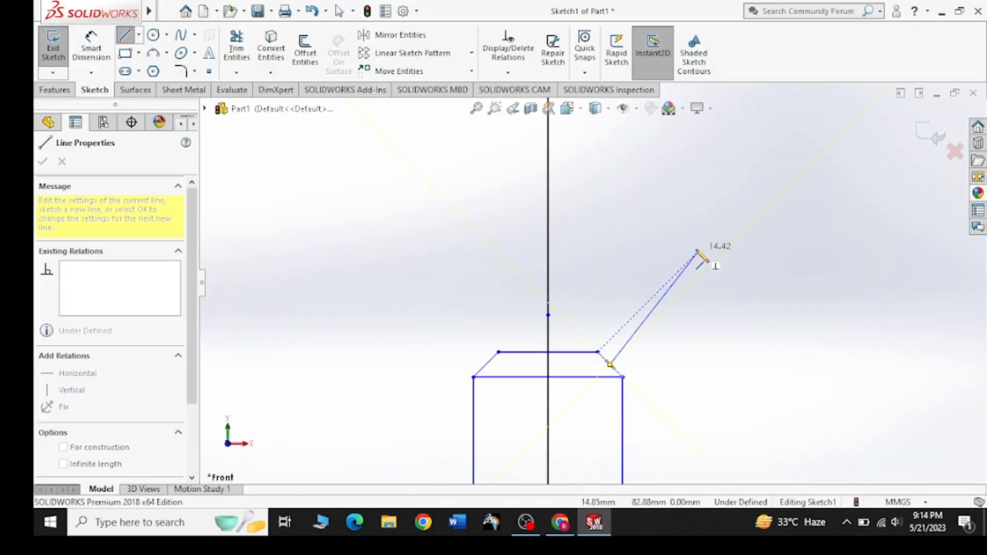
{"action": "scroll", "coordinate": [697, 251], "scroll_direction": "up", "scroll_amount": 4}
{"action": "left_click", "coordinate": [744, 124]}
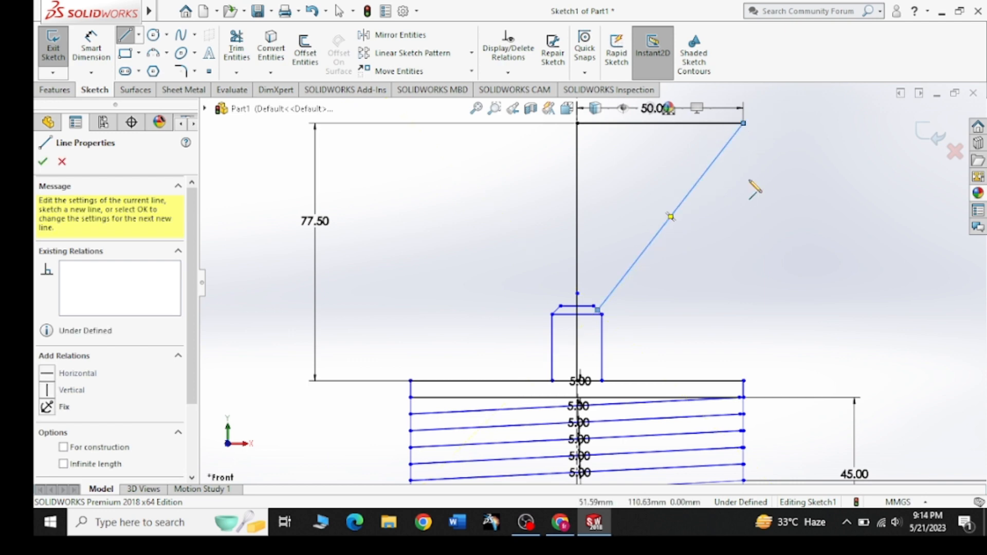
{"action": "right_click", "coordinate": [749, 178]}
{"action": "left_click", "coordinate": [784, 189]}
Mirror the slanted line and the 50 mm horizontal line about the 77.5 mm vertical line, keeping the originals
{"action": "left_click", "coordinate": [560, 522]}
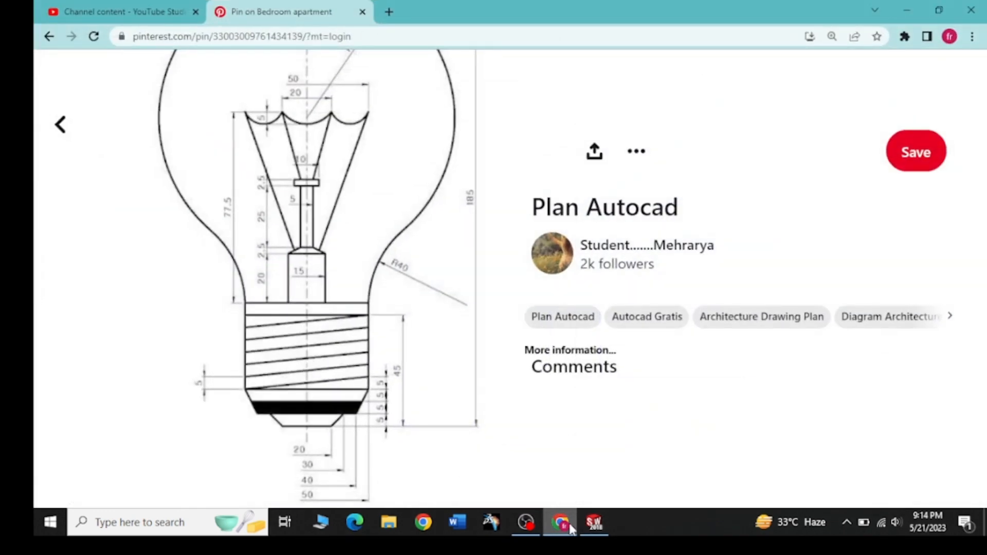
{"action": "left_click", "coordinate": [569, 526]}
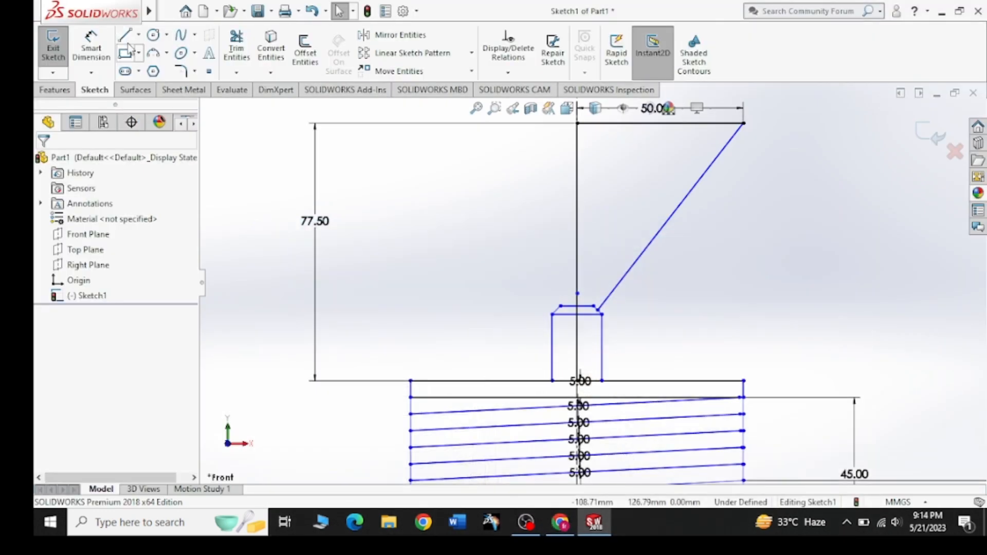
{"action": "left_click_drag", "start_coordinate": [775, 106], "coordinate": [691, 177]}
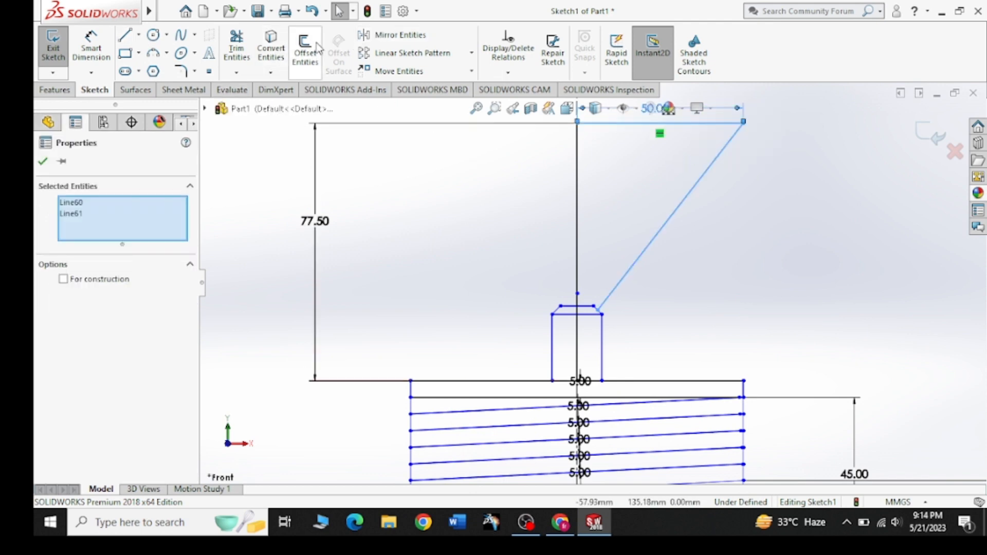
{"action": "left_click", "coordinate": [396, 35]}
{"action": "left_click", "coordinate": [128, 339]}
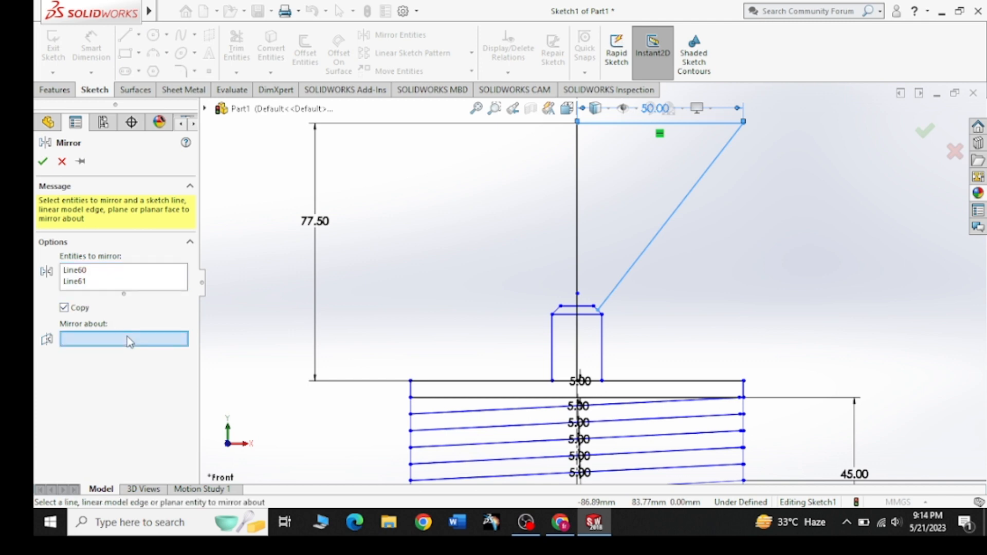
{"action": "left_click", "coordinate": [578, 229]}
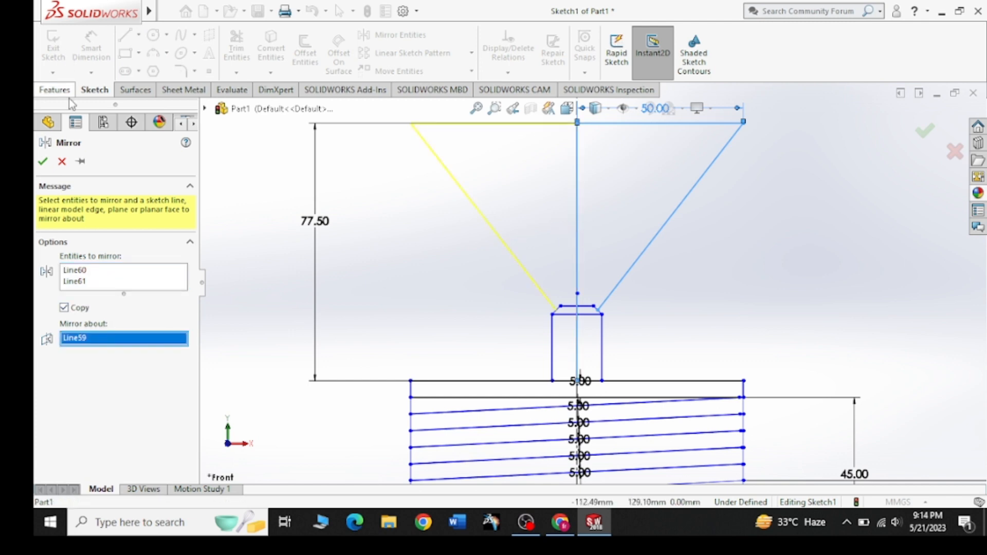
{"action": "left_click", "coordinate": [44, 161]}
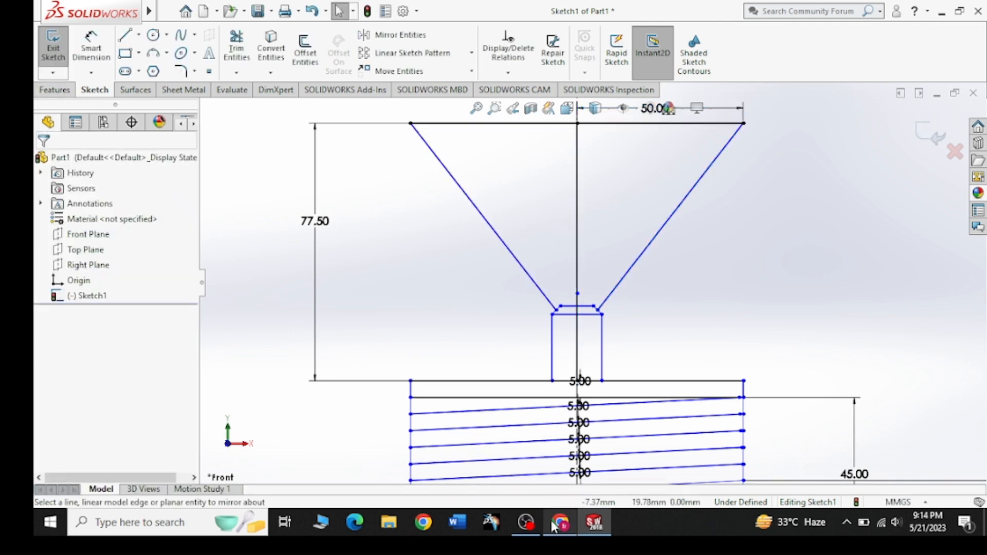
Delete the solid 77.5 mm vertical line running along the centerline
{"action": "left_click", "coordinate": [549, 521]}
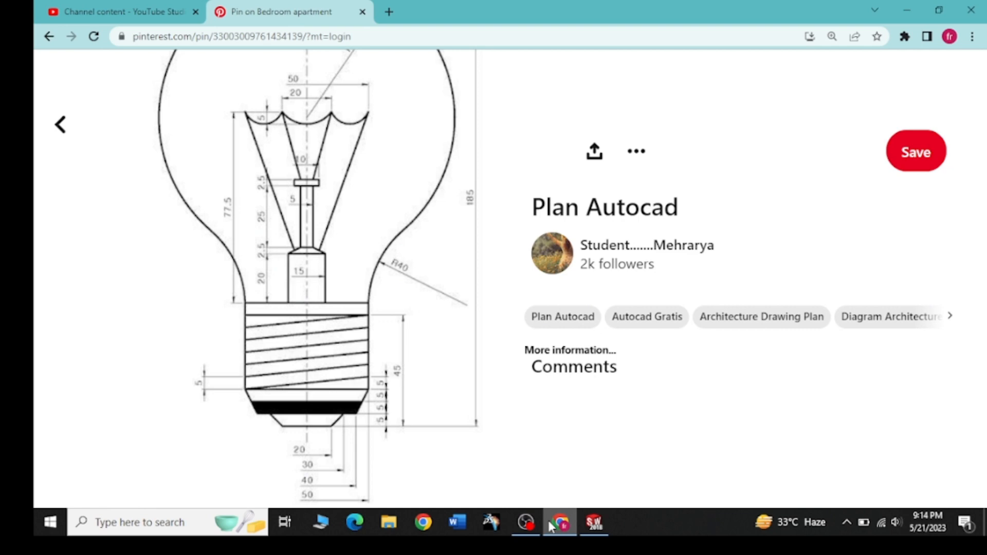
{"action": "left_click", "coordinate": [548, 520]}
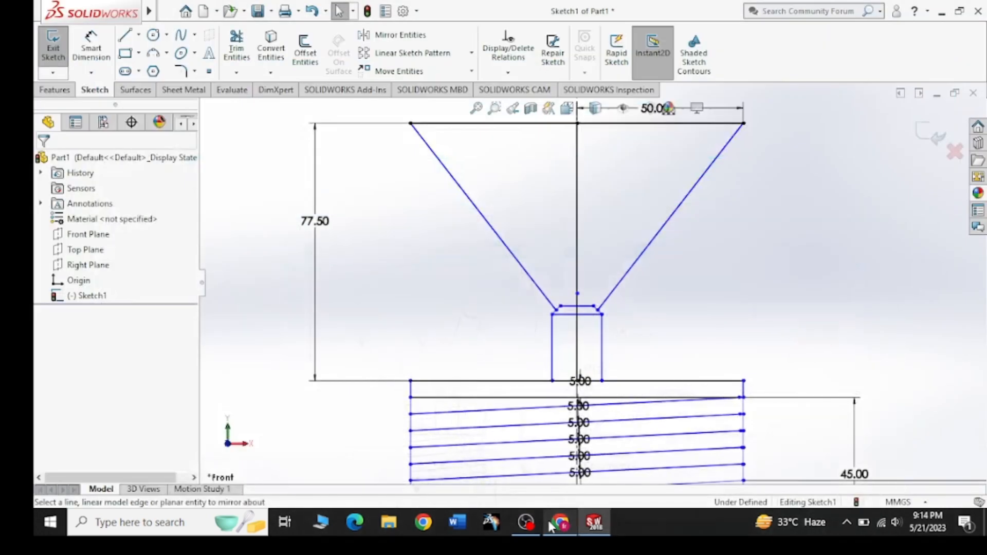
{"action": "left_click", "coordinate": [578, 249]}
{"action": "key", "text": "Delete"}
{"action": "left_click", "coordinate": [434, 261]}
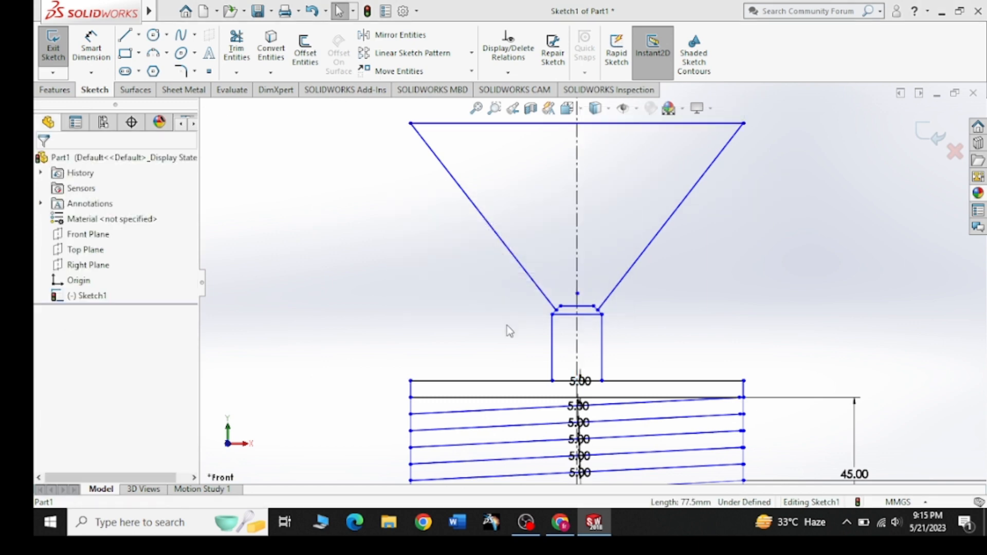
Draw a short vertical line up the centerline from the midpoint of the tapered stem cap's top edge
{"action": "key", "text": "l"}
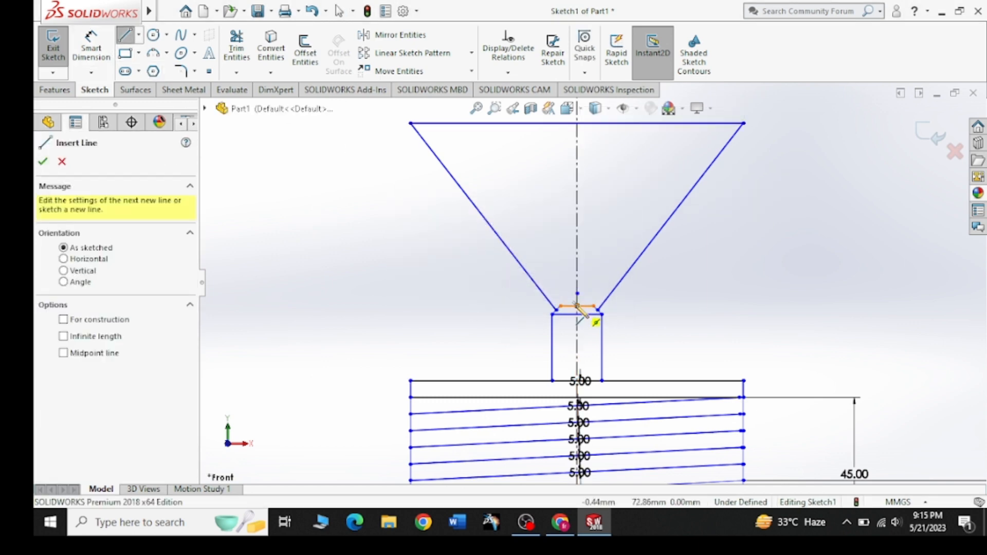
{"action": "left_click", "coordinate": [576, 307]}
{"action": "right_click", "coordinate": [536, 213]}
{"action": "left_click", "coordinate": [544, 223]}
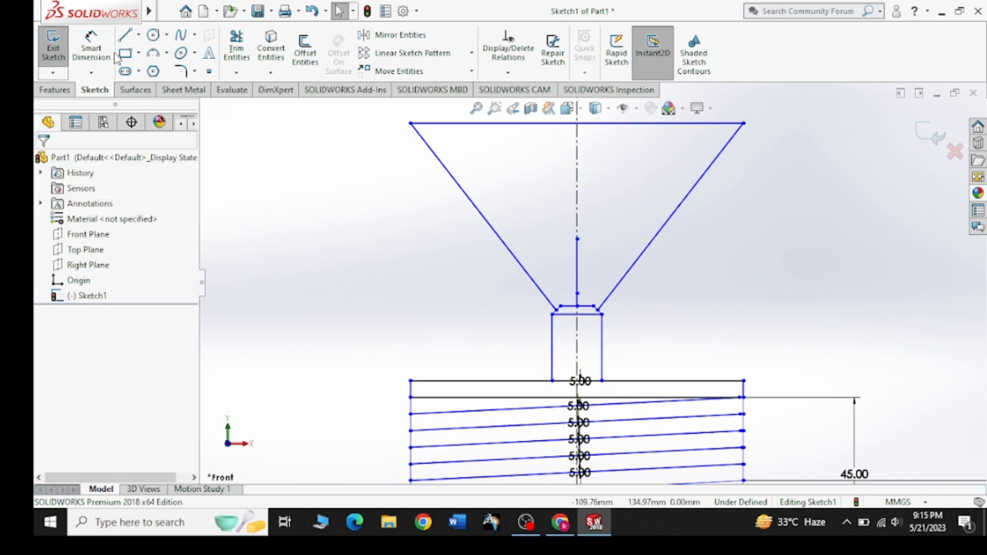
Dimension the short vertical line rising from the stem cap along the centerline to 25 mm
{"action": "left_click", "coordinate": [91, 49]}
{"action": "left_click", "coordinate": [545, 259]}
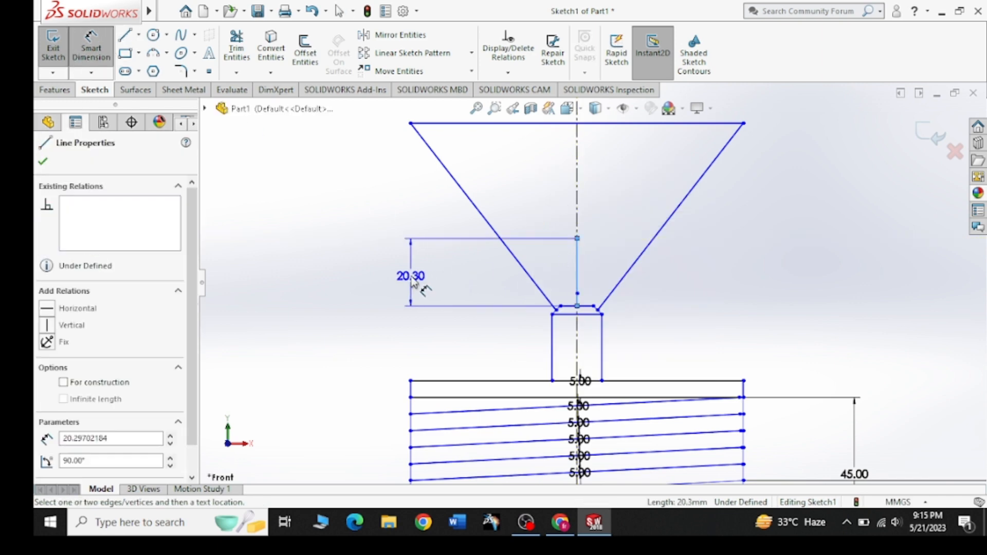
{"action": "left_click", "coordinate": [417, 280]}
{"action": "key", "text": "Return"}
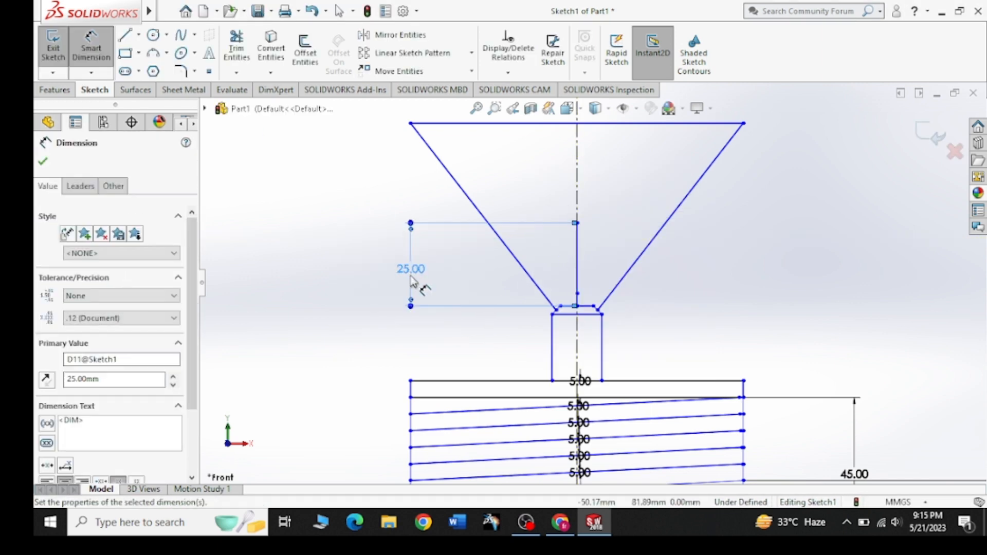
{"action": "left_click", "coordinate": [44, 163]}
Offset the 25 mm vertical centre line by 2.5 mm to both sides to form the rod's edges
{"action": "left_click", "coordinate": [558, 527]}
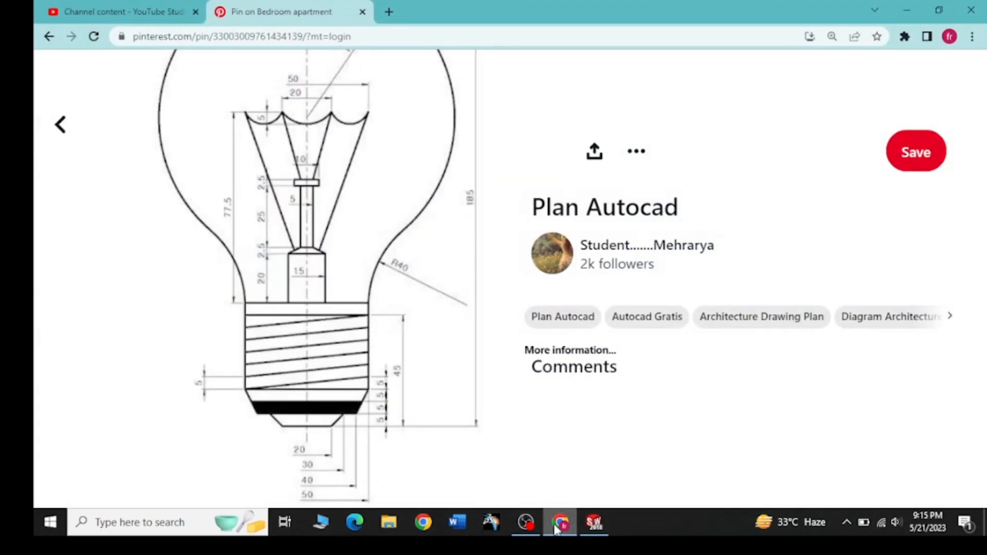
{"action": "left_click", "coordinate": [557, 525]}
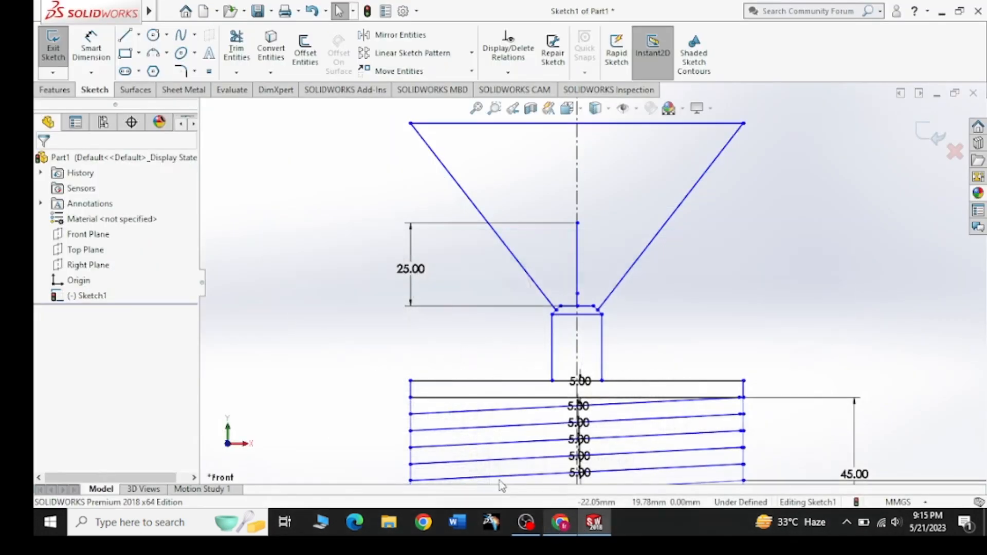
{"action": "left_click", "coordinate": [305, 51]}
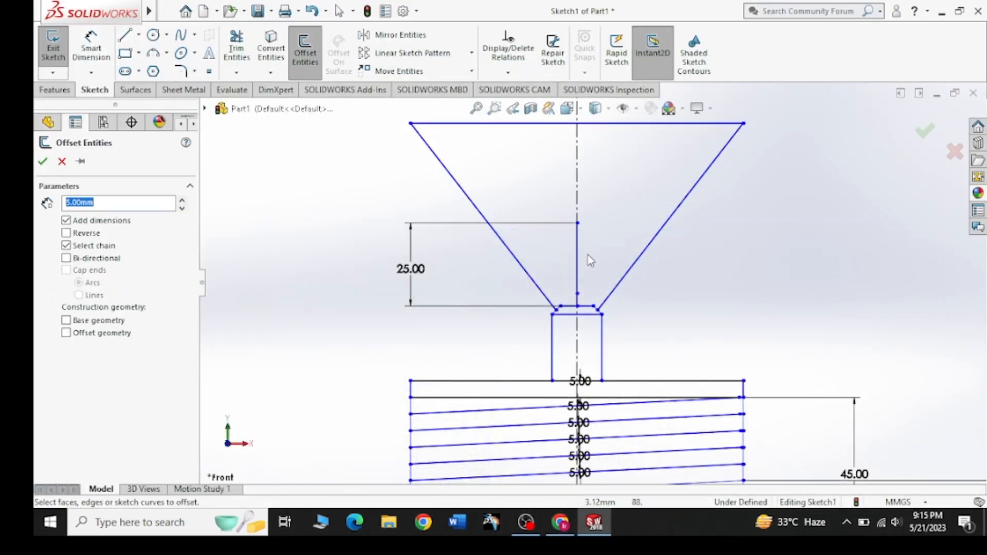
{"action": "left_click", "coordinate": [578, 257]}
{"action": "type", "text": "2."}
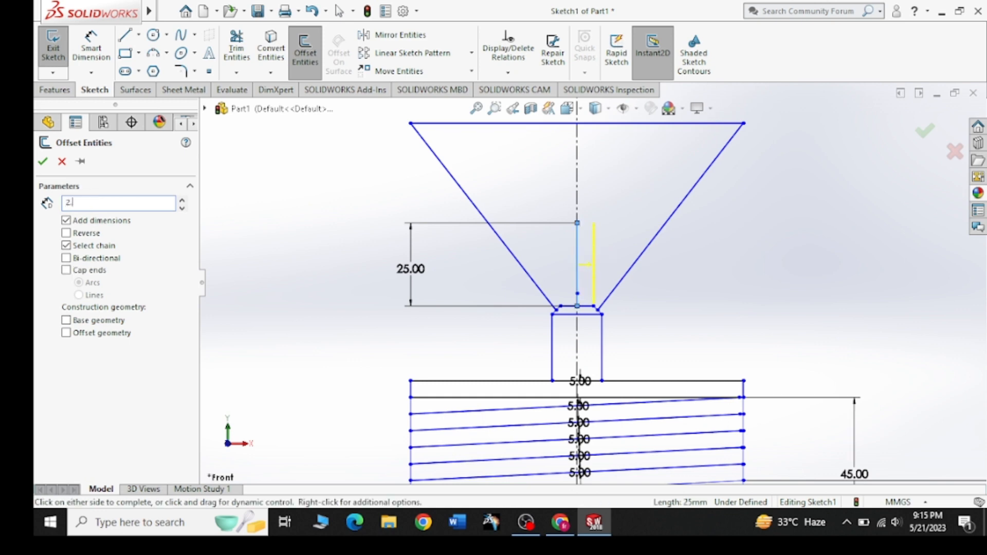
{"action": "left_click", "coordinate": [611, 260]}
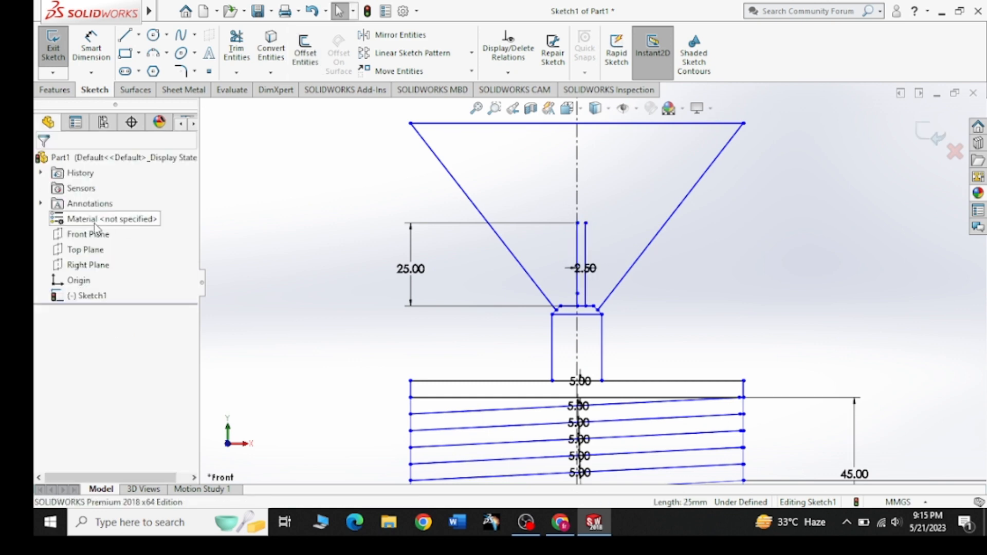
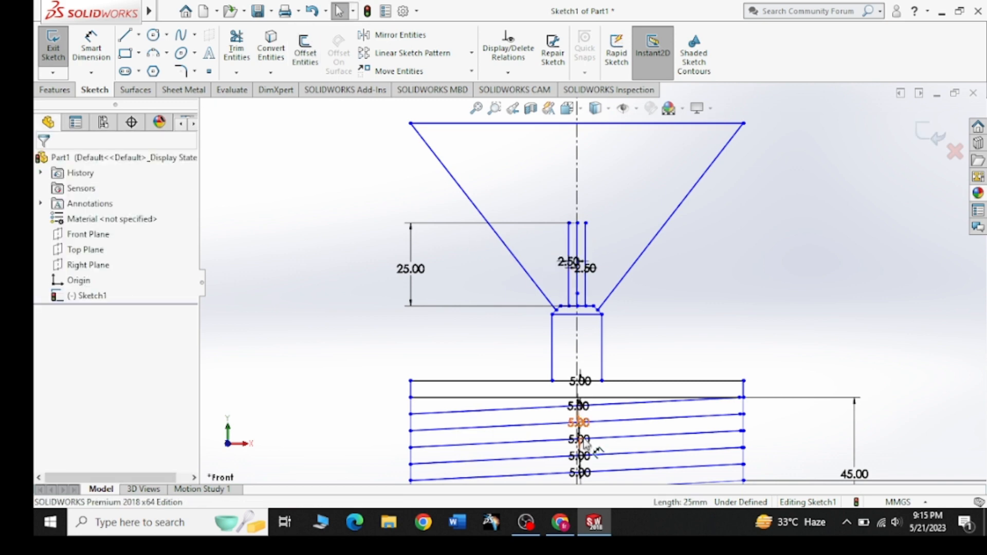
Draw a rectangular cap outline 10 mm wide and 2.5 mm high on top of the rod, centred on the centerline
{"action": "left_click", "coordinate": [565, 522]}
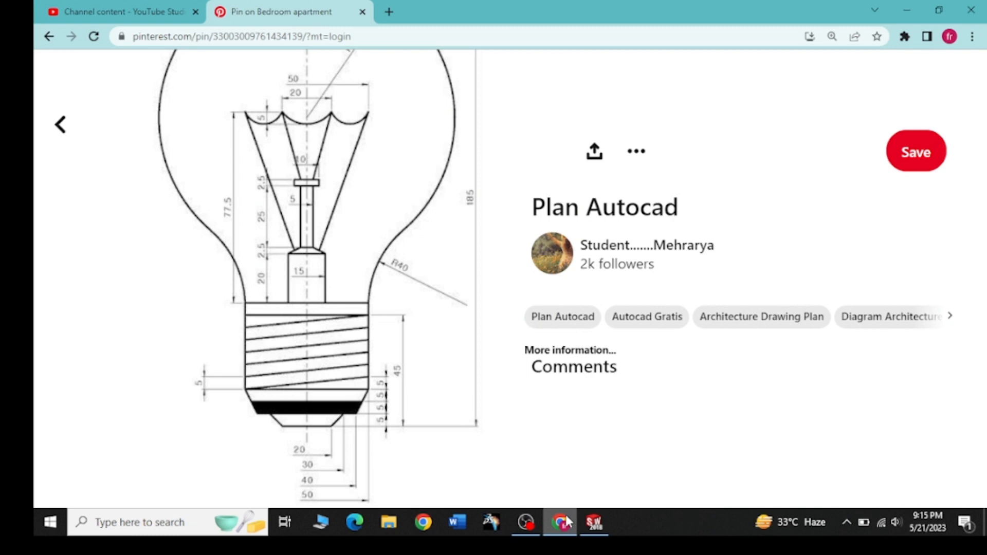
{"action": "left_click", "coordinate": [565, 522]}
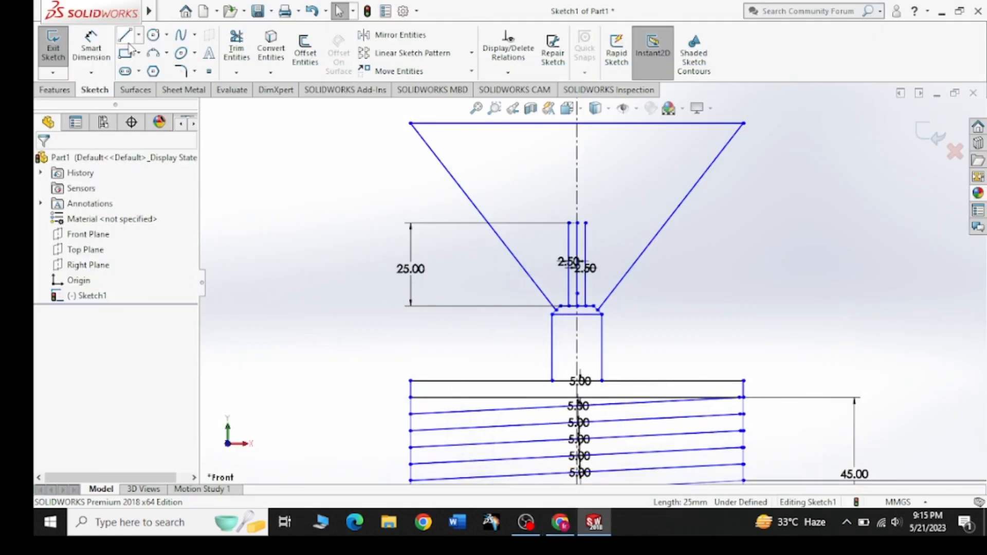
{"action": "key", "text": "l"}
{"action": "scroll", "coordinate": [560, 226], "scroll_direction": "down", "scroll_amount": 3}
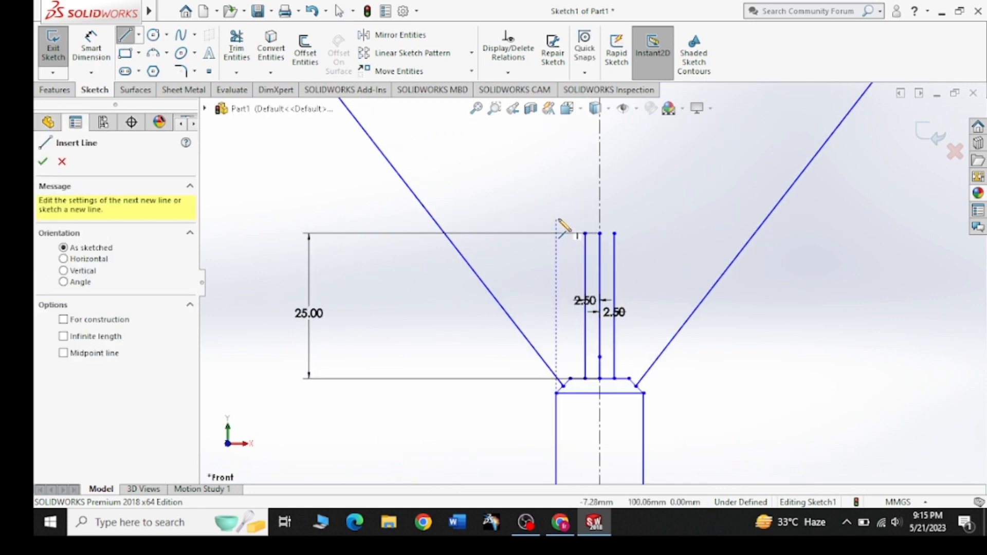
{"action": "left_click", "coordinate": [584, 234]}
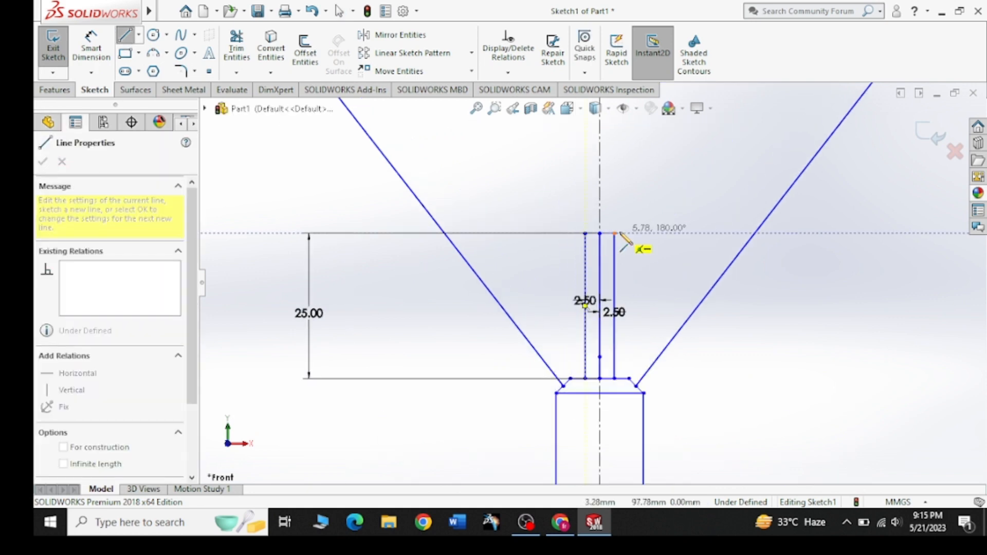
{"action": "left_click", "coordinate": [628, 233]}
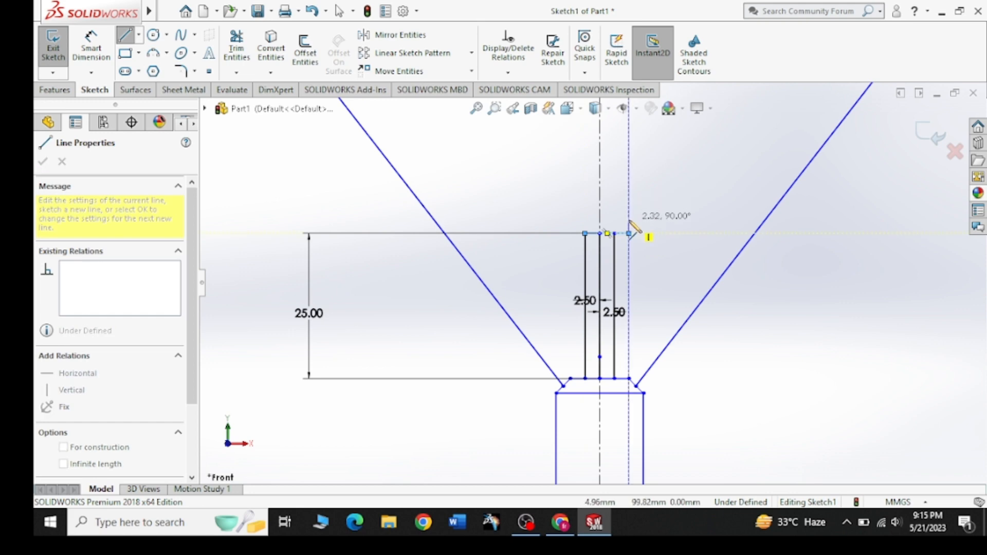
{"action": "left_click", "coordinate": [628, 218]}
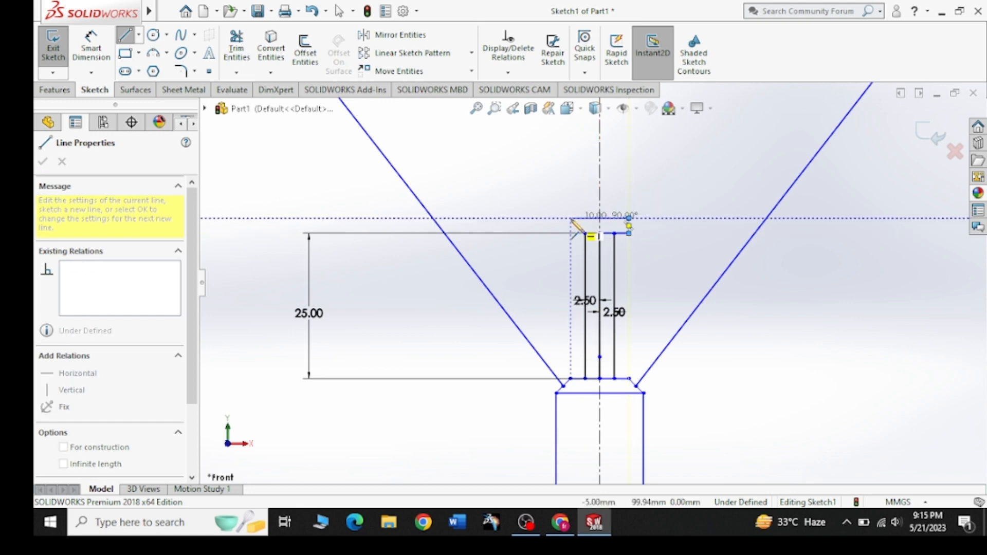
{"action": "left_click", "coordinate": [569, 218]}
{"action": "left_click", "coordinate": [570, 234]}
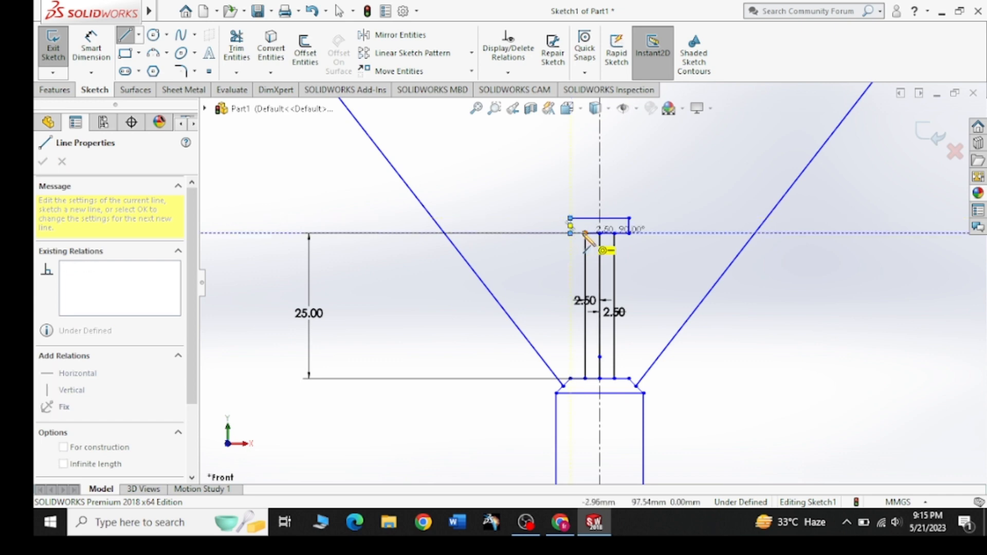
{"action": "left_click", "coordinate": [584, 234]}
{"action": "right_click", "coordinate": [496, 166]}
{"action": "left_click", "coordinate": [513, 178]}
Draw a short horizontal line from the cap's lower-left corner to the top of the rod's left edge
{"action": "scroll", "coordinate": [586, 237], "scroll_direction": "up", "scroll_amount": 3}
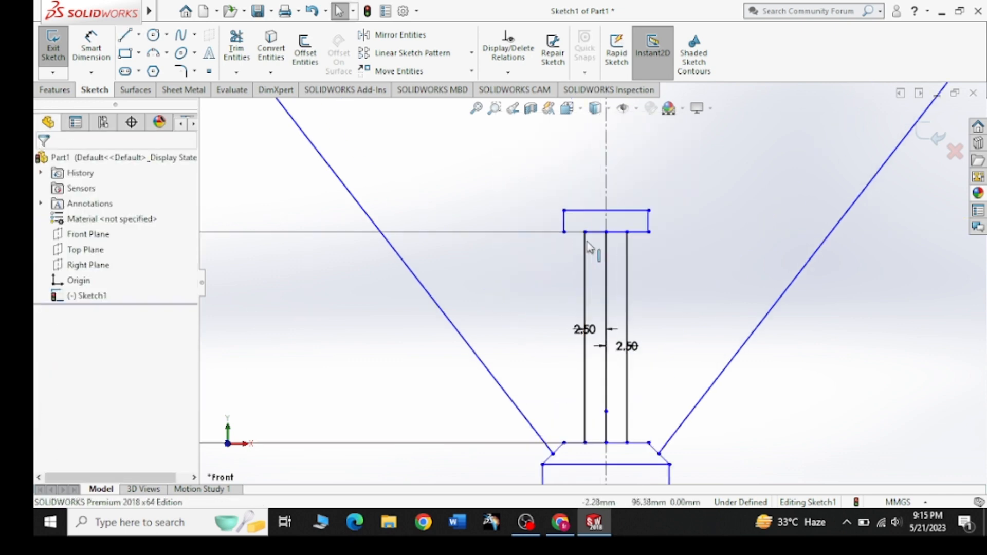
{"action": "key", "text": "l"}
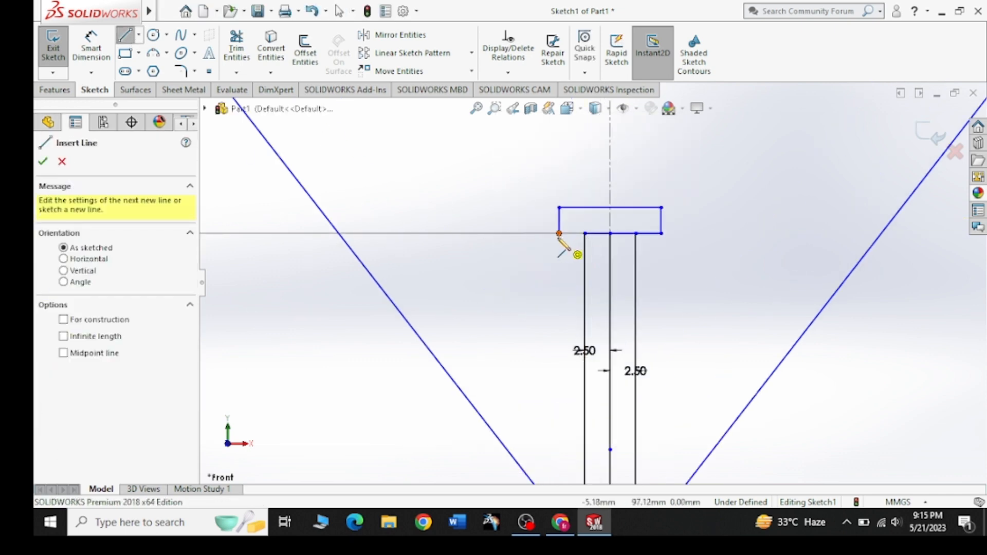
{"action": "left_click", "coordinate": [558, 234]}
{"action": "left_click", "coordinate": [584, 234]}
{"action": "key", "text": "Escape"}
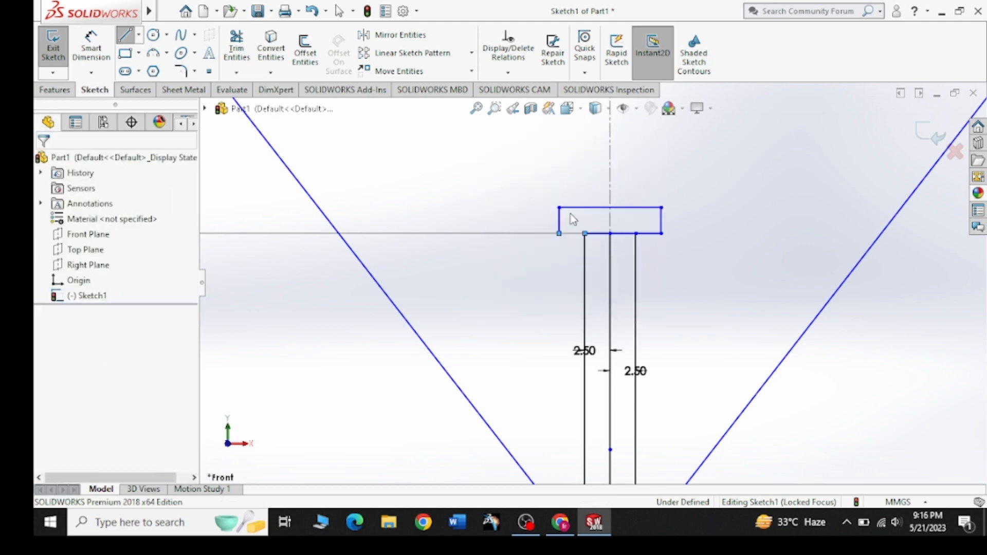
{"action": "key", "text": "Escape"}
Delete the overlapping line segments along the underside of the rod's cap
{"action": "left_click", "coordinate": [575, 234]}
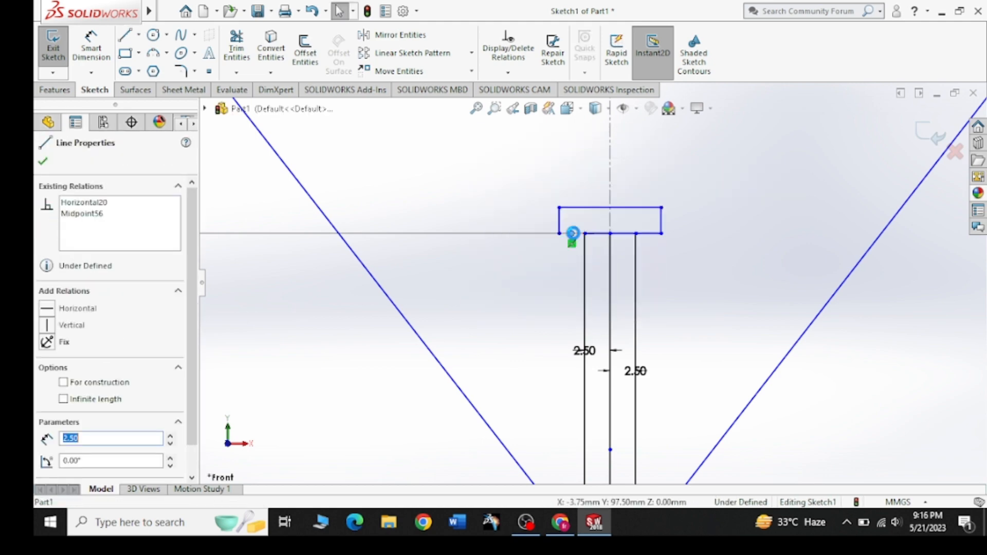
{"action": "key", "text": "Delete"}
{"action": "left_click", "coordinate": [582, 262]}
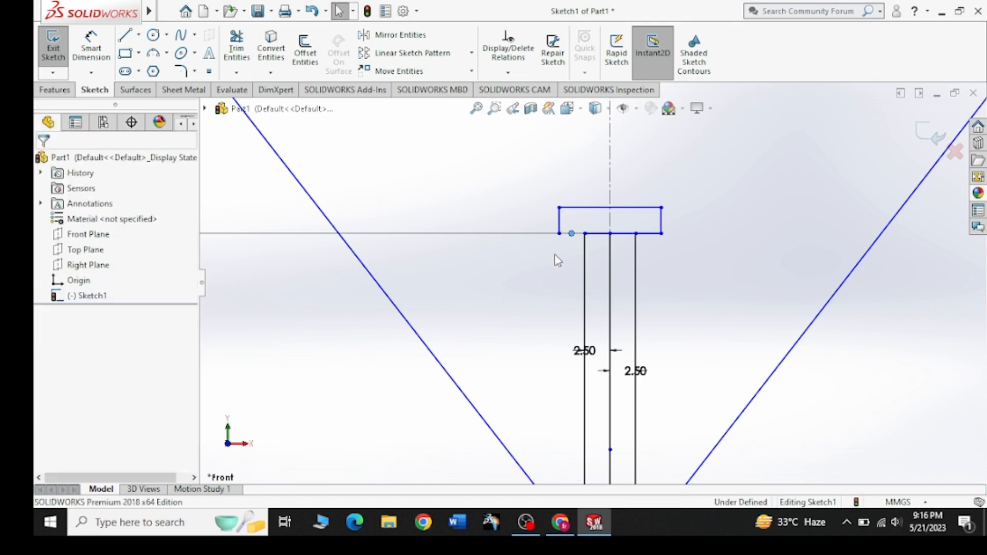
{"action": "left_click", "coordinate": [574, 235]}
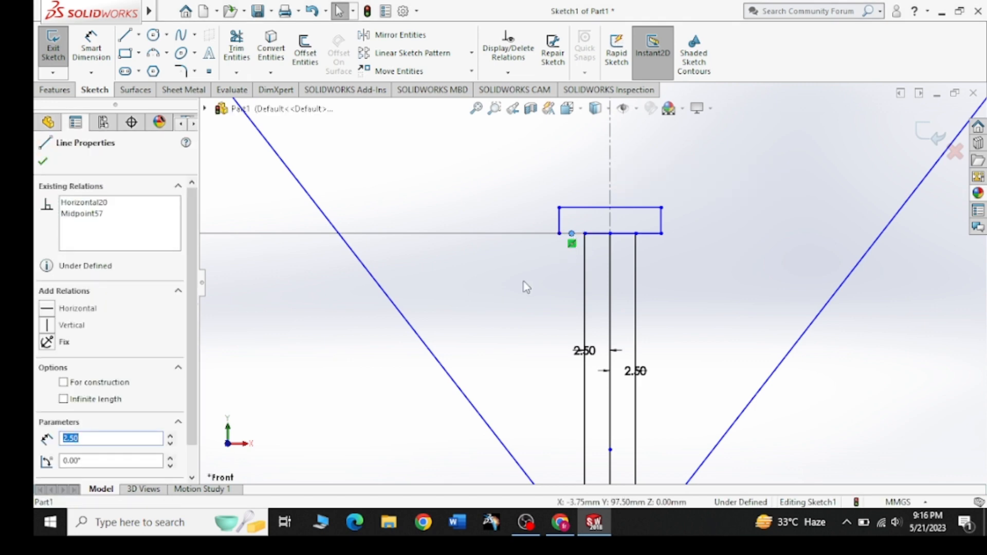
{"action": "key", "text": "Delete"}
{"action": "left_click", "coordinate": [593, 262]}
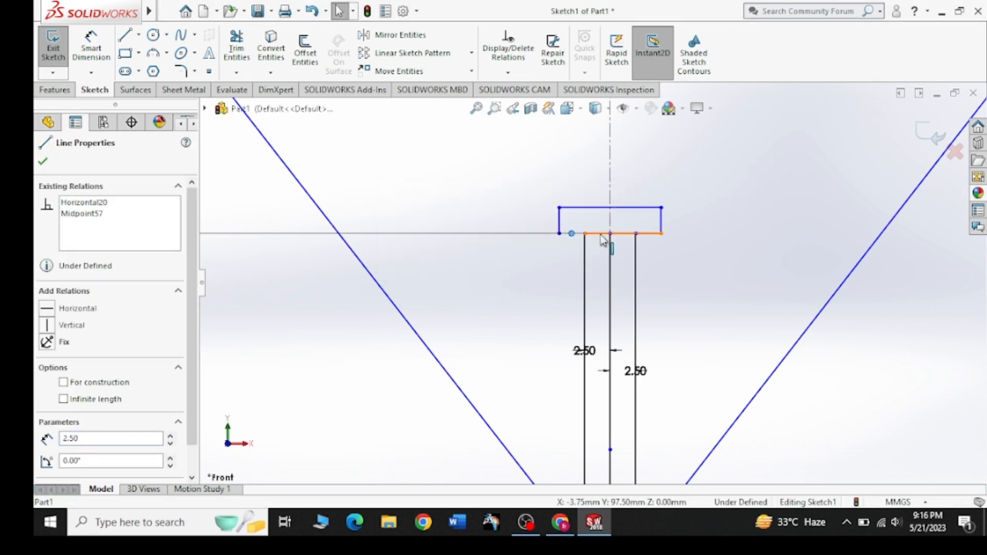
{"action": "left_click", "coordinate": [623, 234]}
{"action": "key", "text": "Delete"}
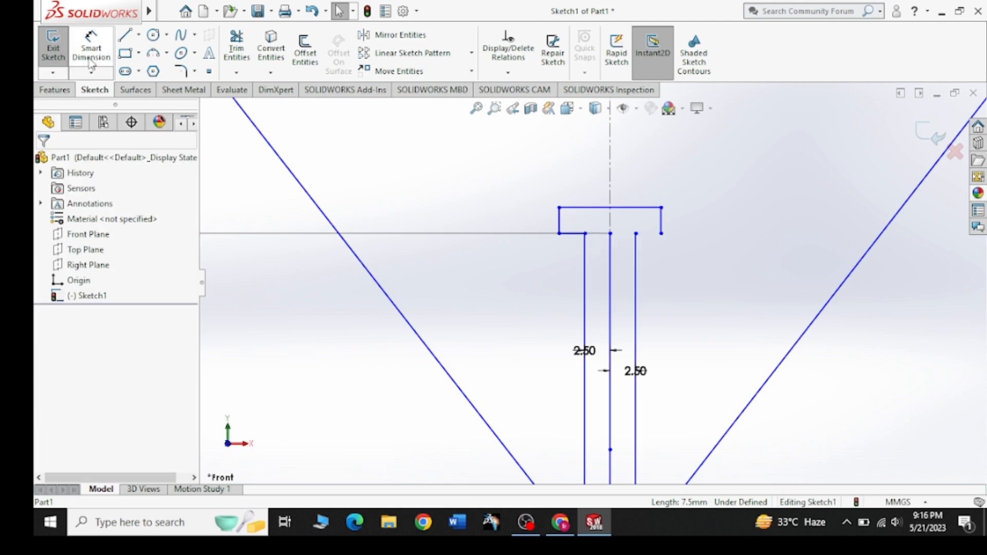
{"action": "left_click", "coordinate": [573, 236]}
{"action": "key", "text": "Delete"}
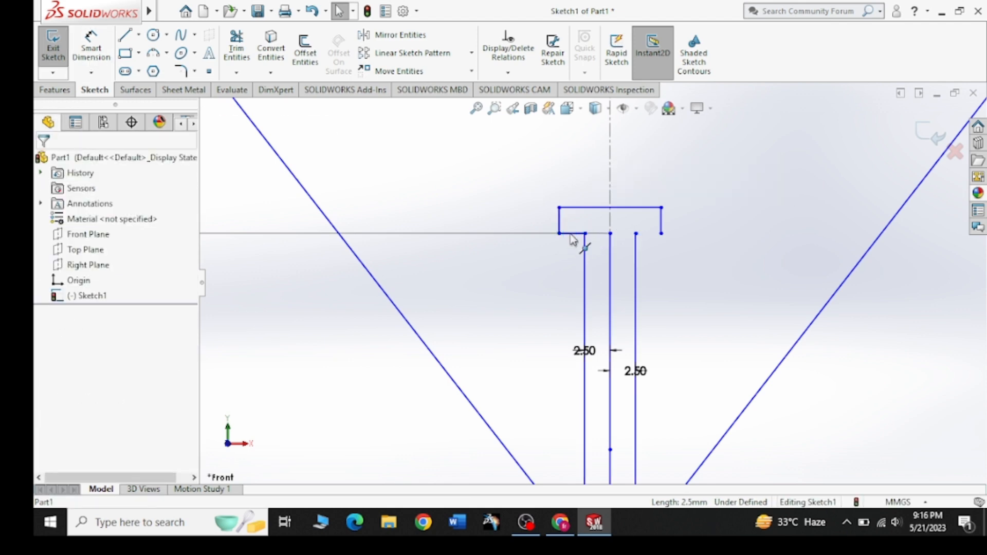
{"action": "left_click", "coordinate": [572, 238]}
{"action": "key", "text": "Delete"}
Close the cap's underside with a single horizontal line between its two lower corners
{"action": "left_click", "coordinate": [128, 37]}
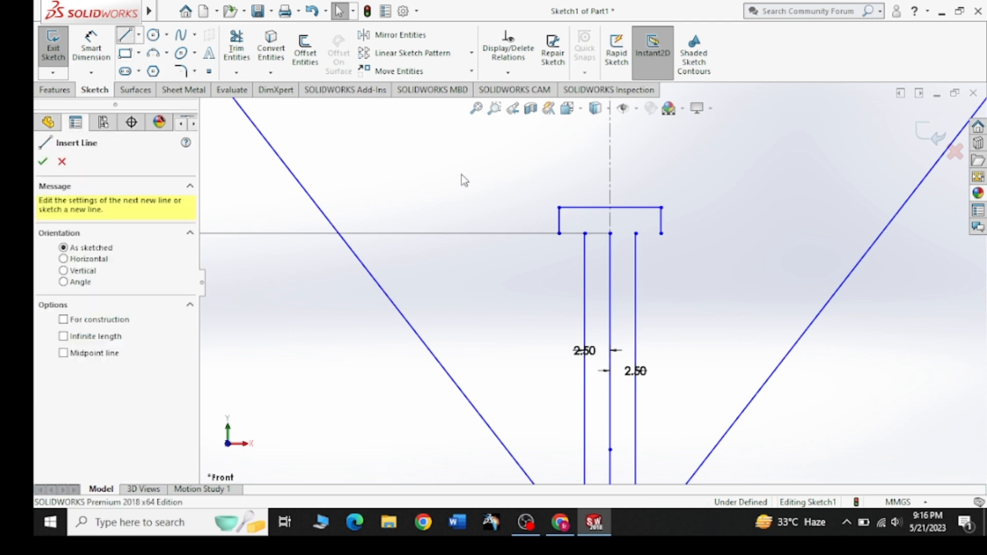
{"action": "left_click", "coordinate": [559, 234]}
{"action": "left_click", "coordinate": [661, 234]}
{"action": "right_click", "coordinate": [700, 242]}
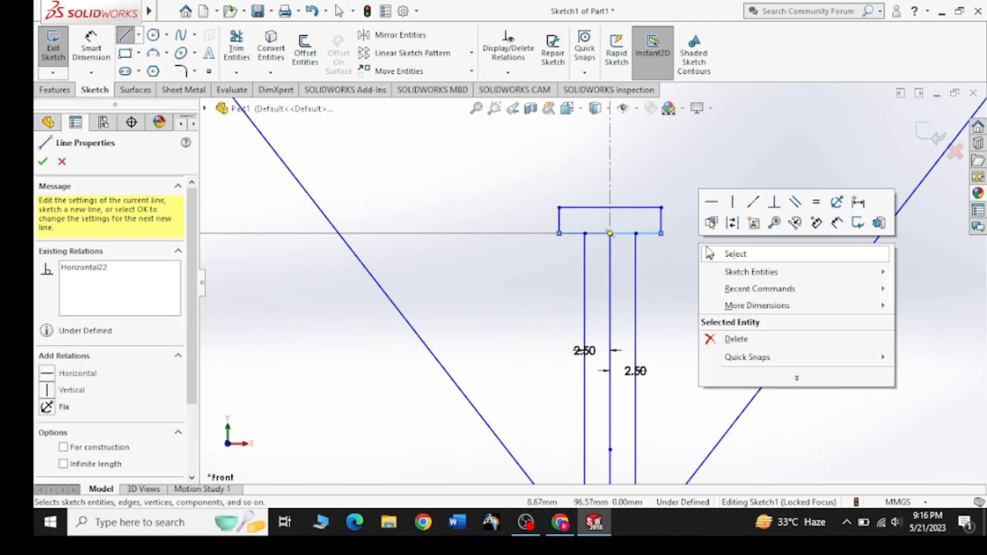
{"action": "left_click", "coordinate": [709, 253]}
Draw a short horizontal line from the midpoint of the 50 mm top line toward the right along that line
{"action": "scroll", "coordinate": [625, 247], "scroll_direction": "up", "scroll_amount": 6}
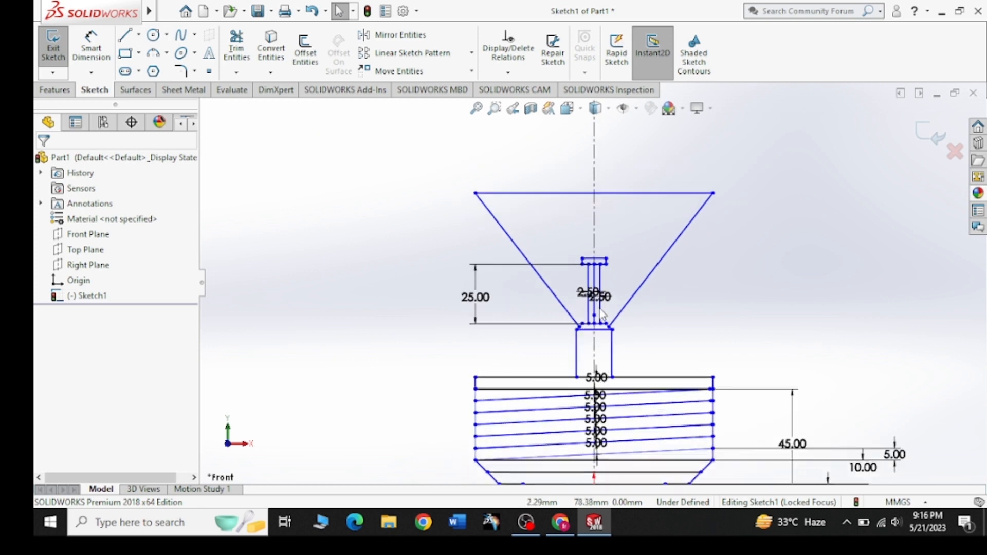
{"action": "scroll", "coordinate": [602, 312], "scroll_direction": "down", "scroll_amount": 2}
{"action": "left_click", "coordinate": [561, 522]}
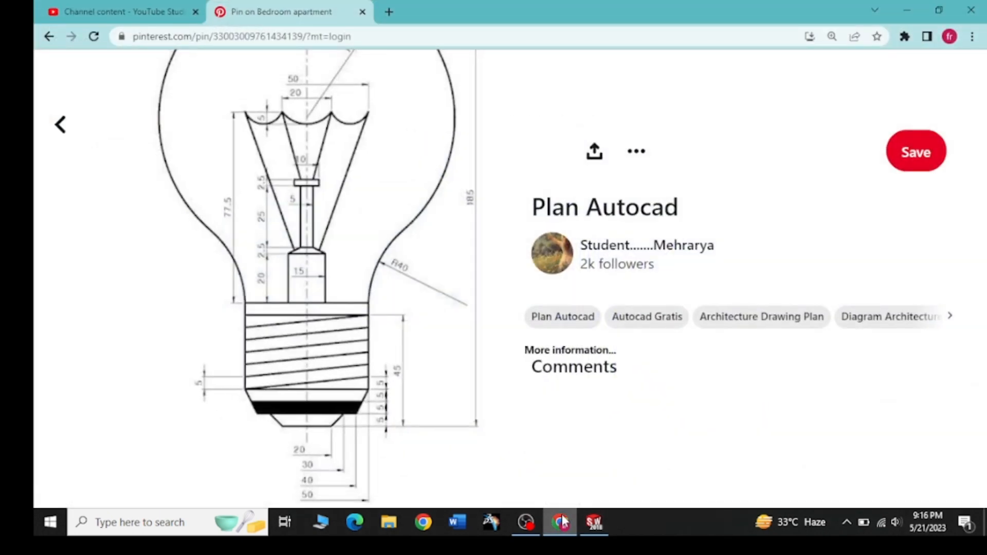
{"action": "left_click", "coordinate": [561, 522]}
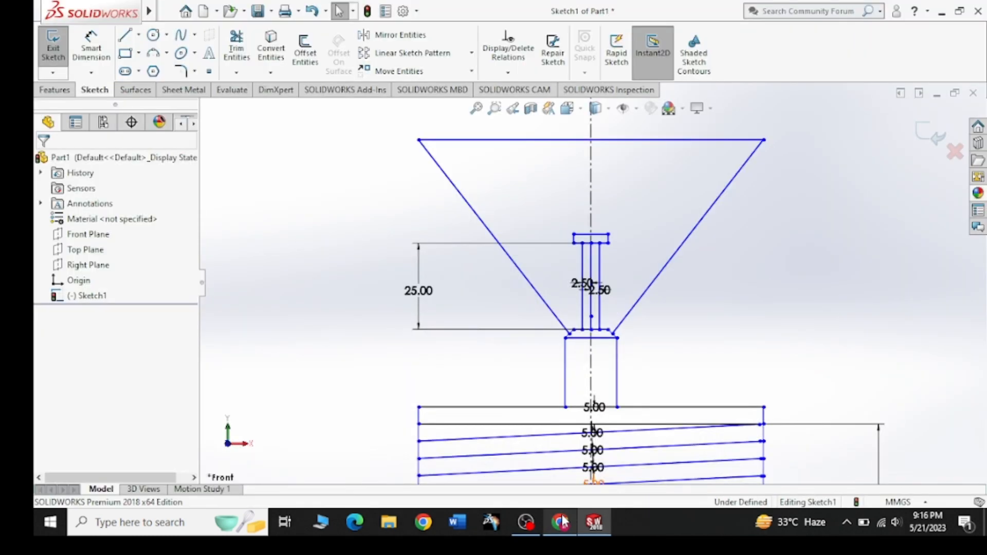
{"action": "left_click", "coordinate": [561, 521]}
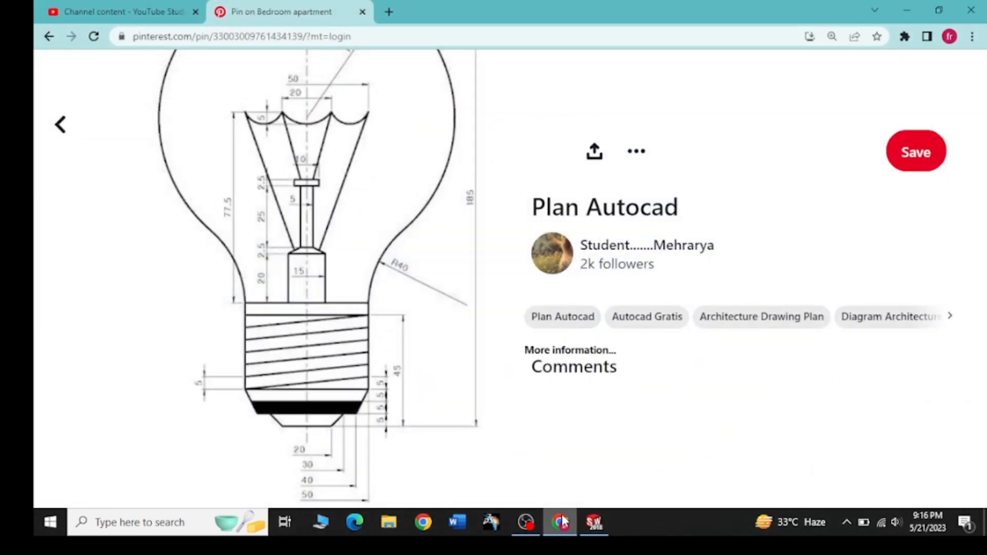
{"action": "left_click", "coordinate": [561, 521]}
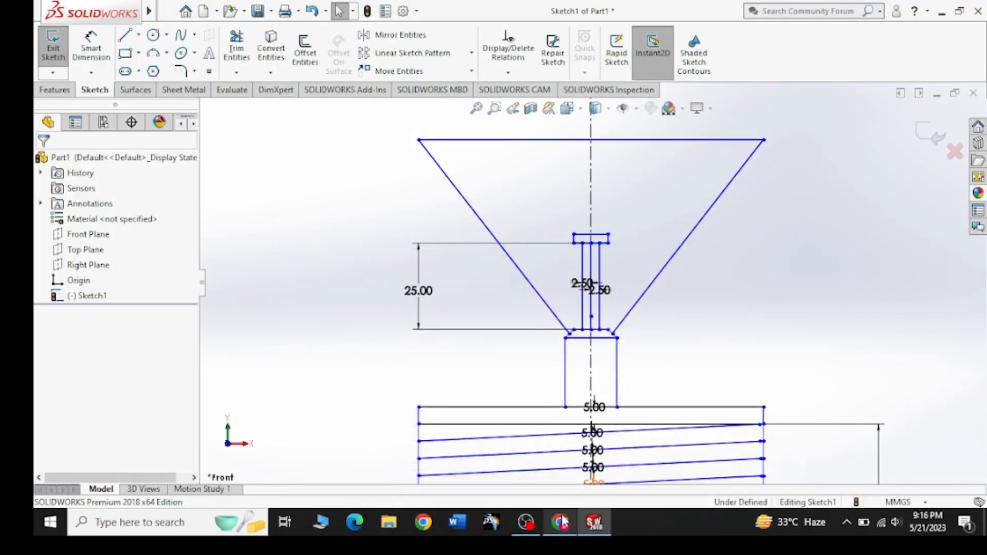
{"action": "left_click", "coordinate": [126, 35]}
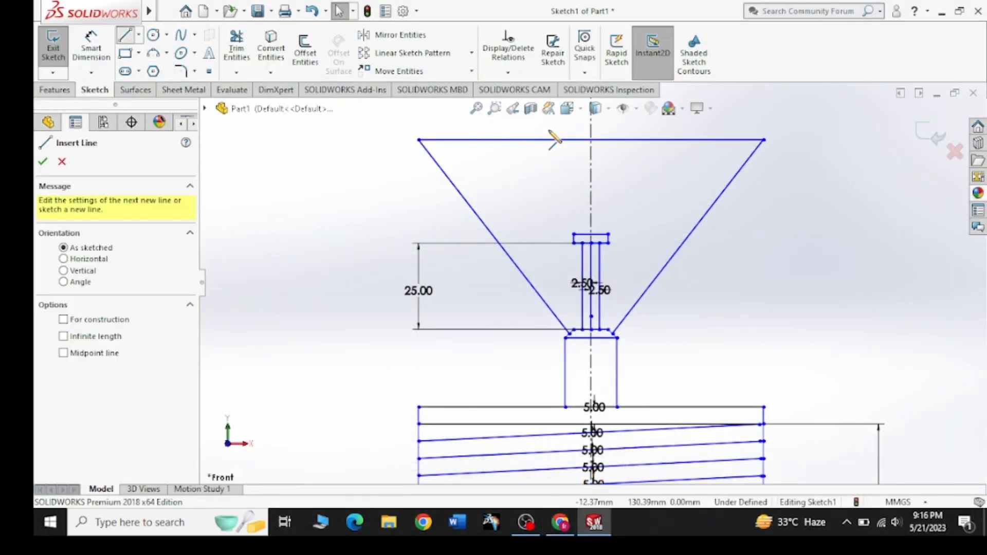
{"action": "left_click", "coordinate": [591, 139]}
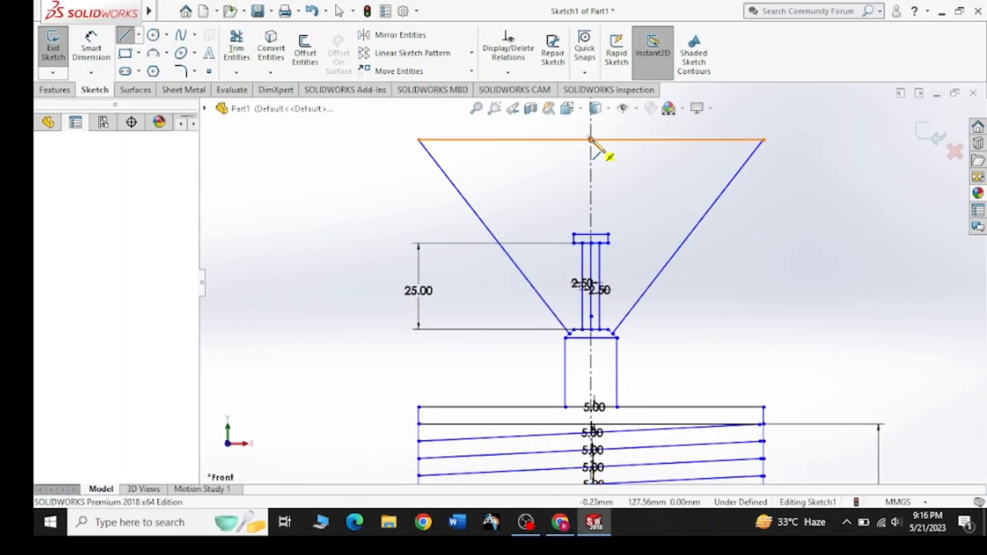
{"action": "left_click", "coordinate": [630, 140]}
{"action": "right_click", "coordinate": [628, 121]}
{"action": "left_click", "coordinate": [640, 131]}
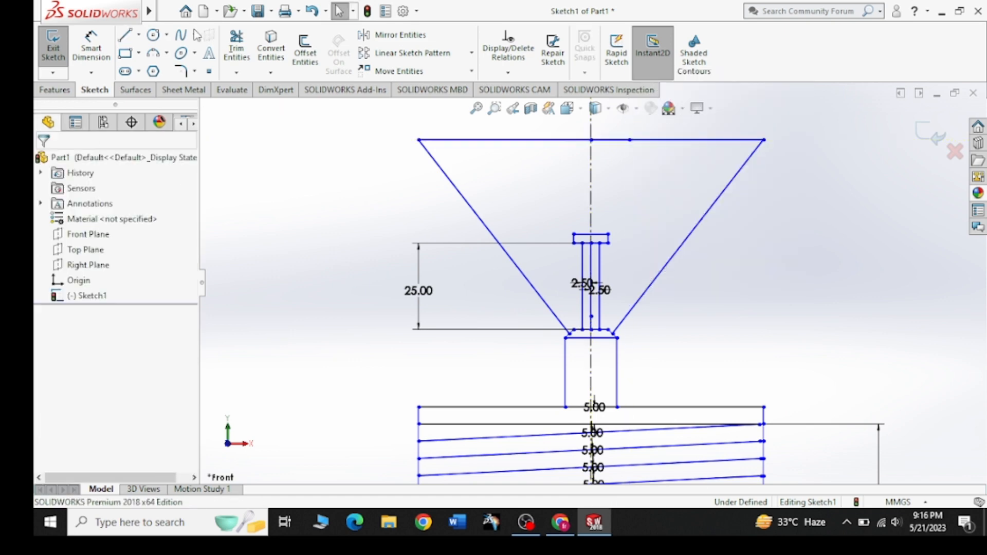
Dimension the short horizontal line from the top line's midpoint at 10 mm
{"action": "left_click", "coordinate": [91, 47]}
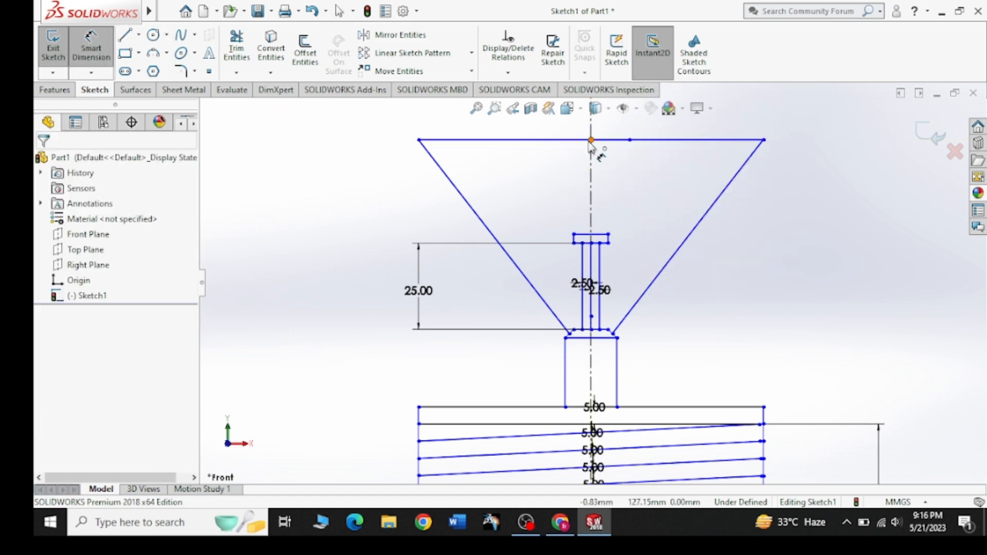
{"action": "left_click", "coordinate": [591, 139]}
{"action": "left_click", "coordinate": [631, 140]}
{"action": "left_click", "coordinate": [617, 175]}
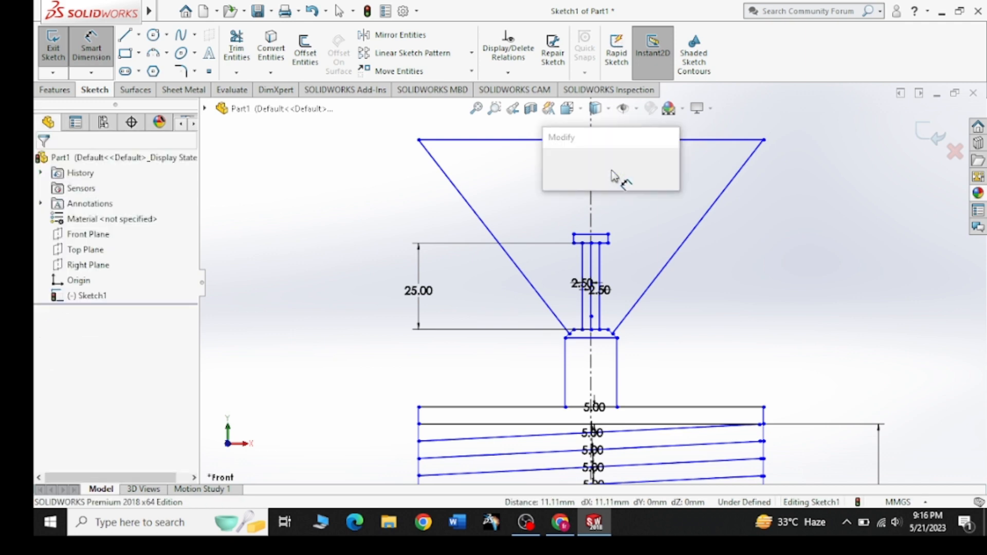
{"action": "type", "text": "10"}
{"action": "key", "text": "Return"}
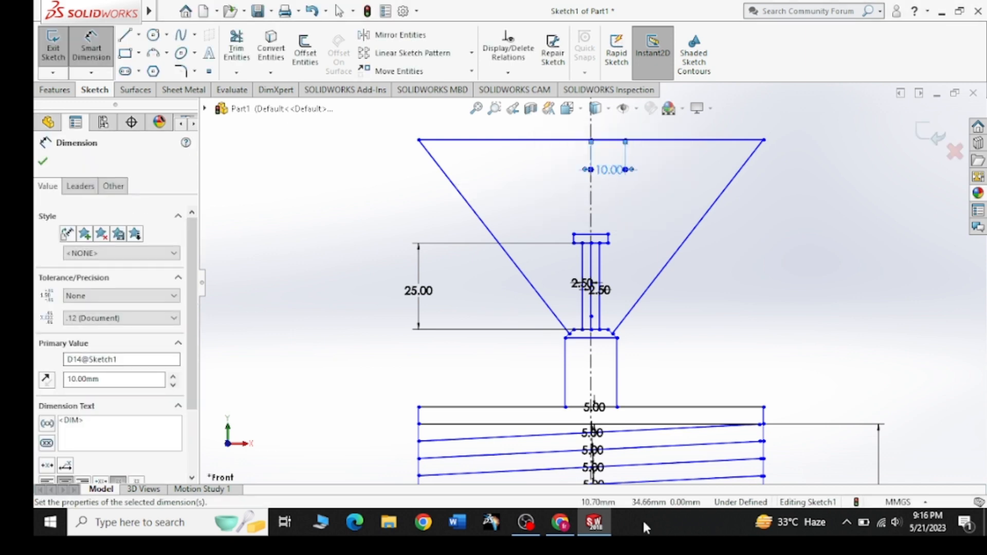
Draw the right inner support wire from the cap's top edge, directly above the rod's right edge, to the right end of the 10 mm line
{"action": "left_click", "coordinate": [564, 522]}
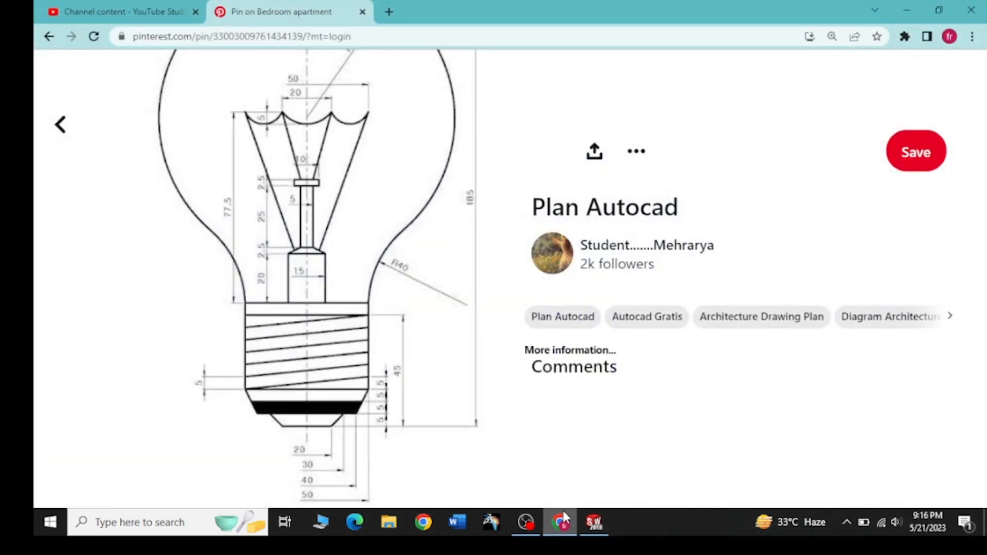
{"action": "left_click", "coordinate": [564, 519]}
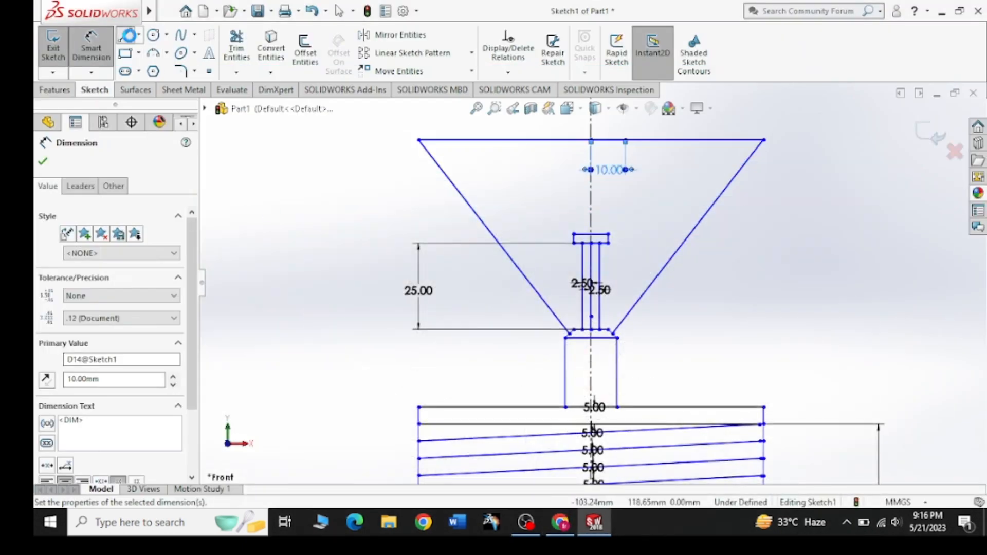
{"action": "key", "text": "l"}
{"action": "scroll", "coordinate": [591, 234], "scroll_direction": "down", "scroll_amount": 3}
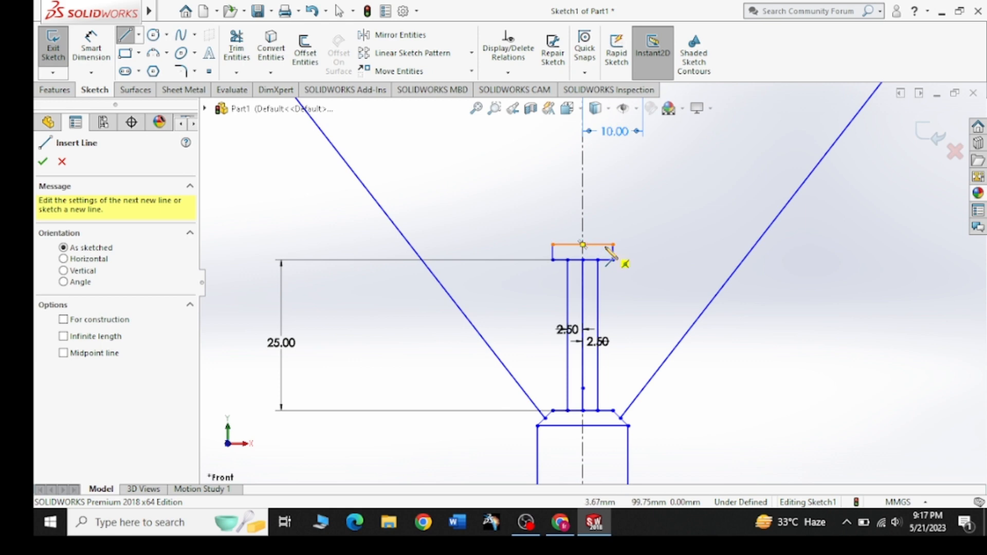
{"action": "left_click", "coordinate": [597, 245]}
{"action": "scroll", "coordinate": [601, 231], "scroll_direction": "up", "scroll_amount": 4}
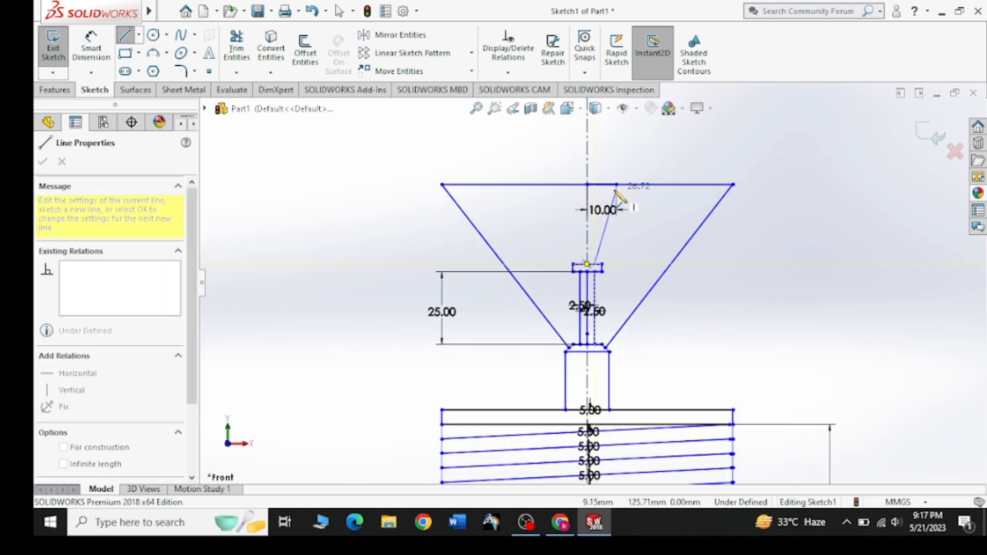
{"action": "left_click", "coordinate": [616, 184]}
{"action": "right_click", "coordinate": [639, 162]}
{"action": "left_click", "coordinate": [647, 173]}
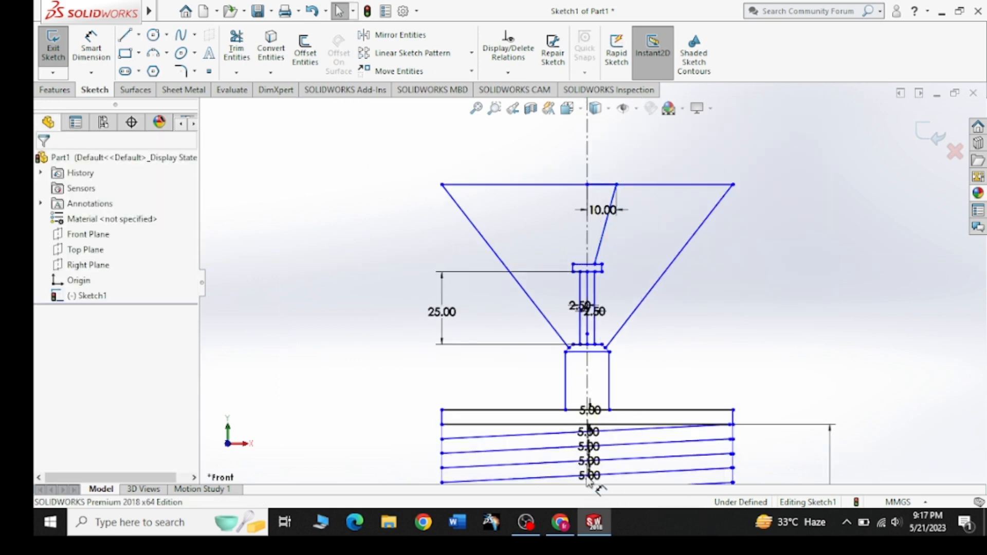
Check the reference drawing and try to shorten the full-width top line by changing its length value
{"action": "left_click", "coordinate": [563, 523]}
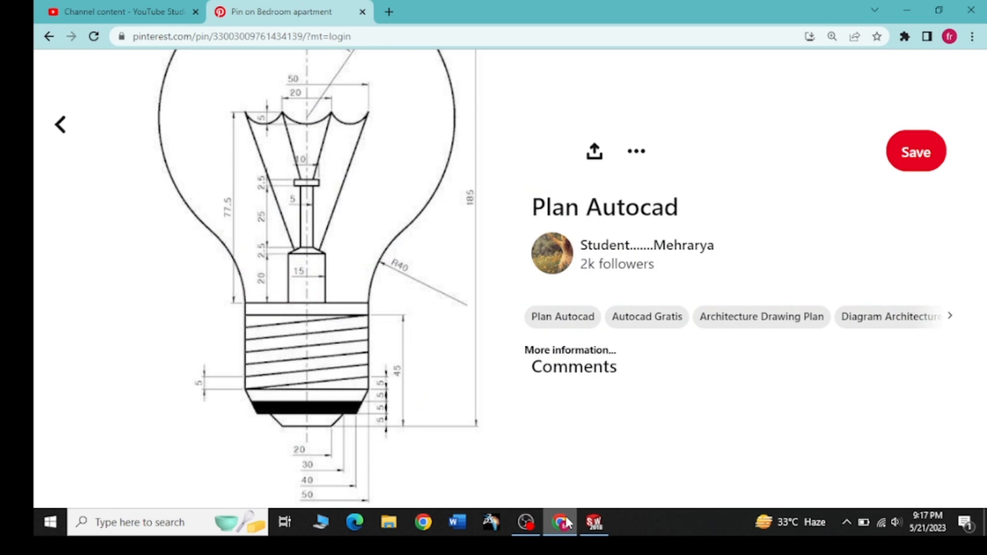
{"action": "left_click", "coordinate": [594, 522]}
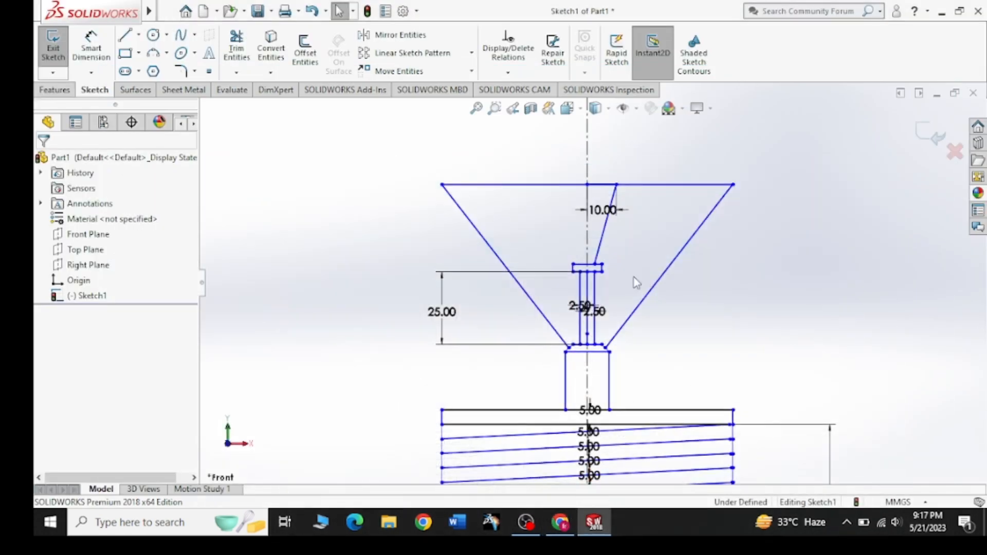
{"action": "left_click", "coordinate": [668, 185]}
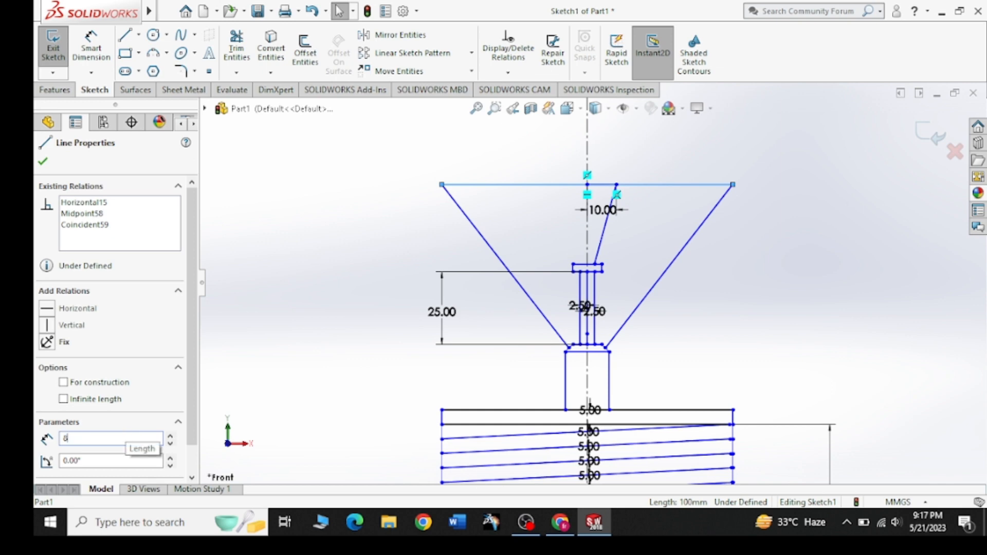
{"action": "key", "text": "Return"}
{"action": "key", "text": "ctrl+z"}
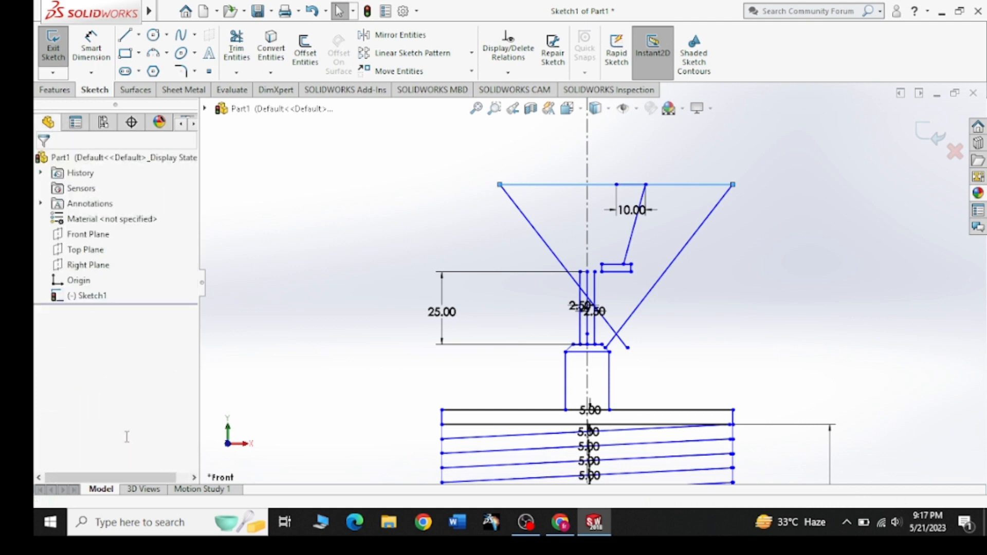
Try to dimension the top line from its midpoint to its right end at 40 mm
{"action": "left_click", "coordinate": [91, 48]}
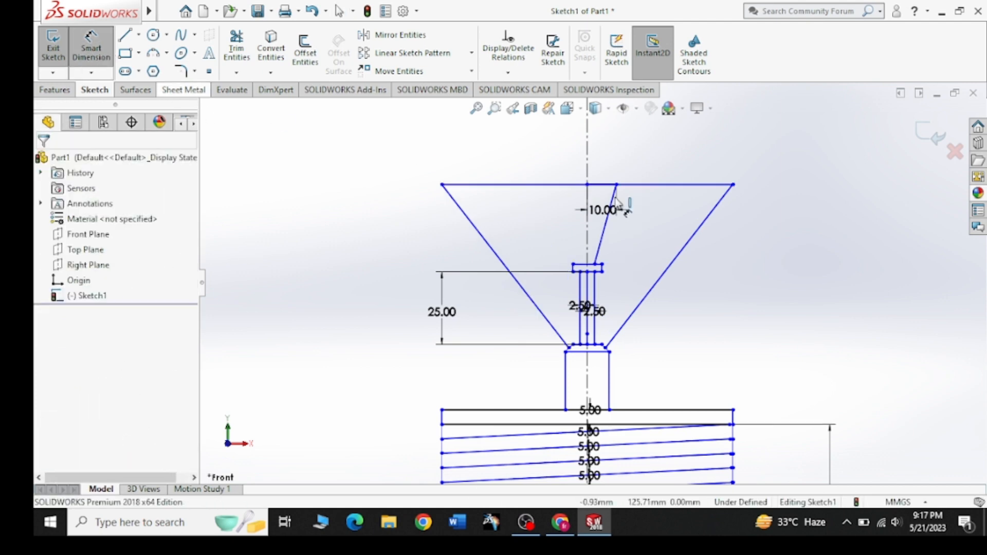
{"action": "left_click", "coordinate": [587, 184]}
{"action": "left_click", "coordinate": [733, 184]}
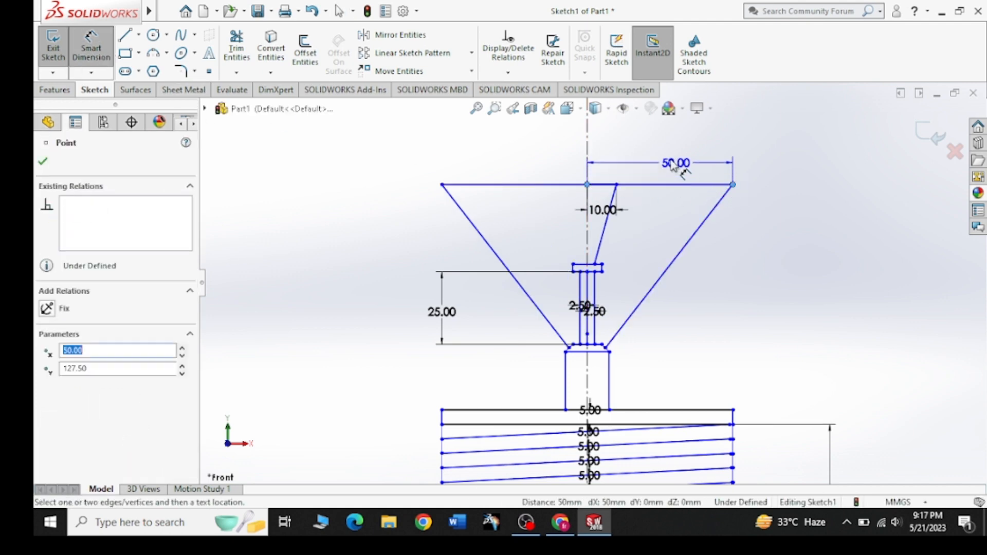
{"action": "left_click", "coordinate": [663, 163]}
{"action": "type", "text": "40"}
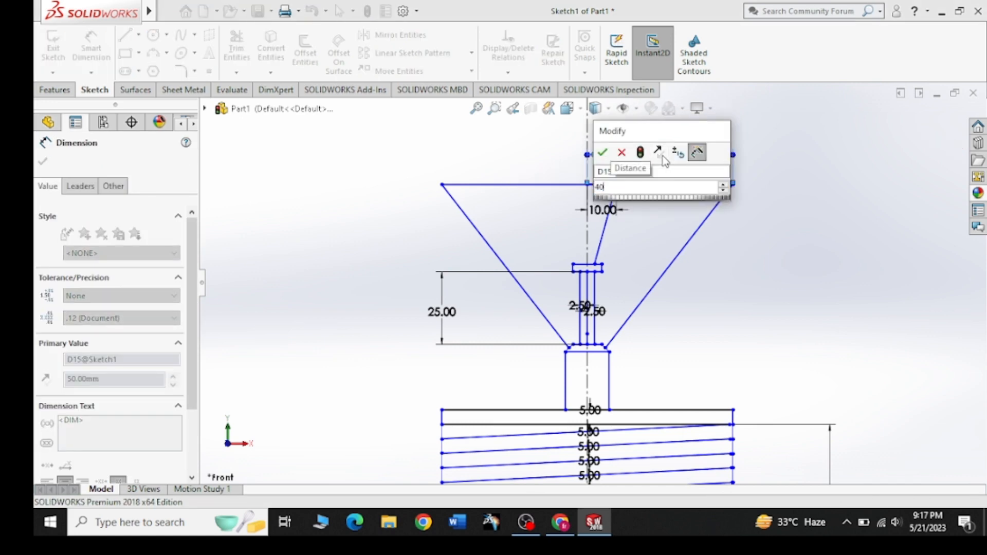
{"action": "key", "text": "Return"}
{"action": "key", "text": "Escape"}
{"action": "key", "text": "ctrl+z"}
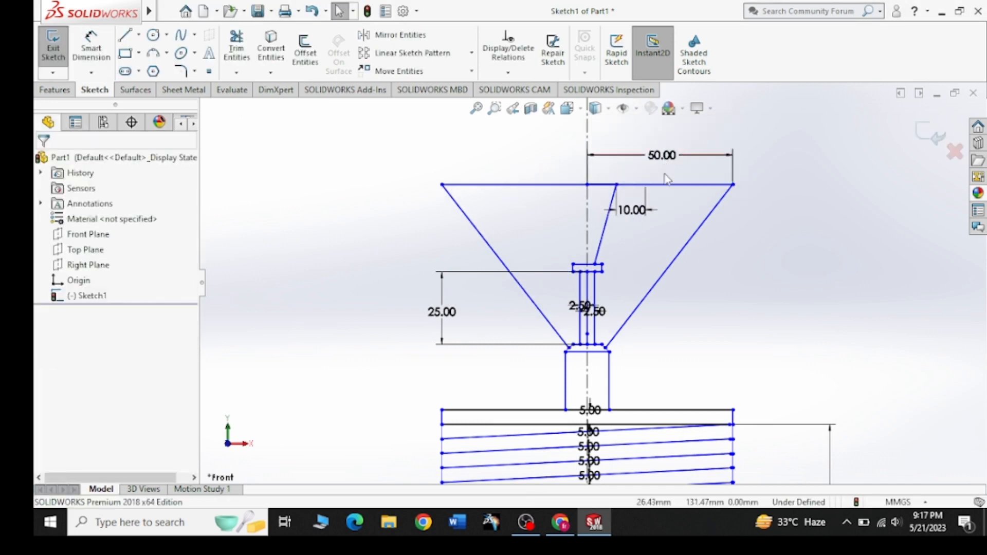
Delete the full-width top line and the 50 mm dimension above it
{"action": "left_click", "coordinate": [667, 184]}
{"action": "key", "text": "Delete"}
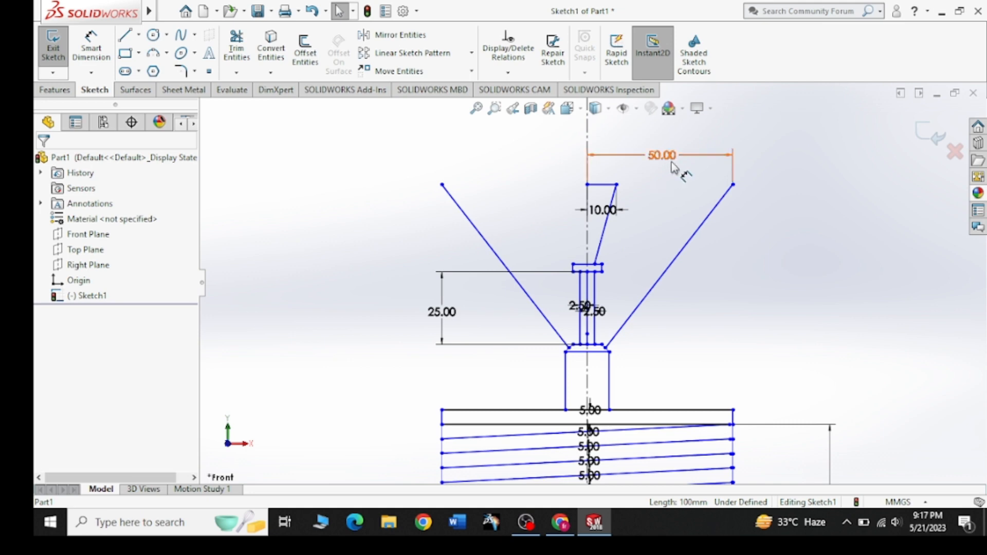
{"action": "left_click_drag", "start_coordinate": [757, 115], "coordinate": [662, 173]}
{"action": "key", "text": "Delete"}
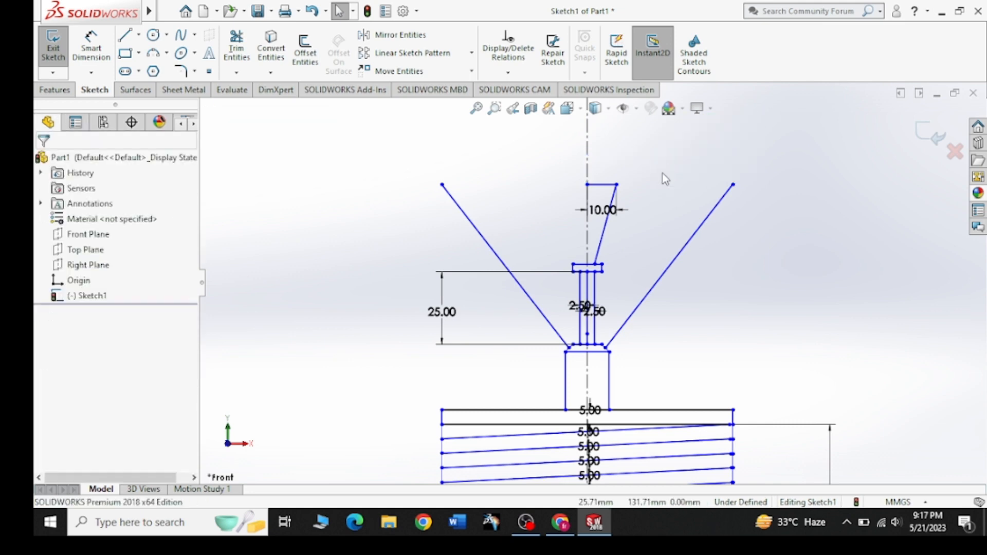
Draw a horizontal line about 40 mm long from the 10 mm line's centerline end toward the right outer wire
{"action": "left_click", "coordinate": [125, 36]}
{"action": "left_click", "coordinate": [587, 184]}
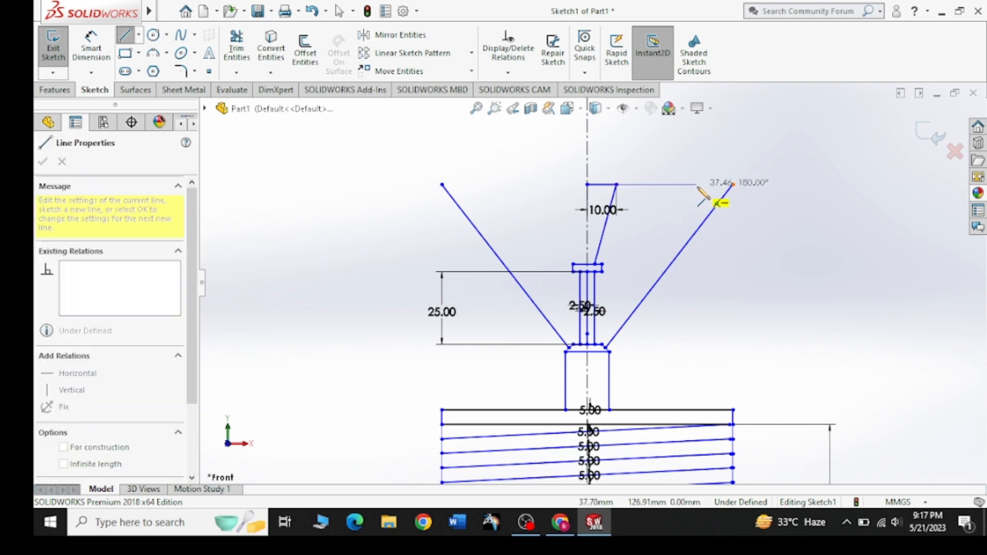
{"action": "left_click", "coordinate": [702, 185]}
{"action": "right_click", "coordinate": [720, 158]}
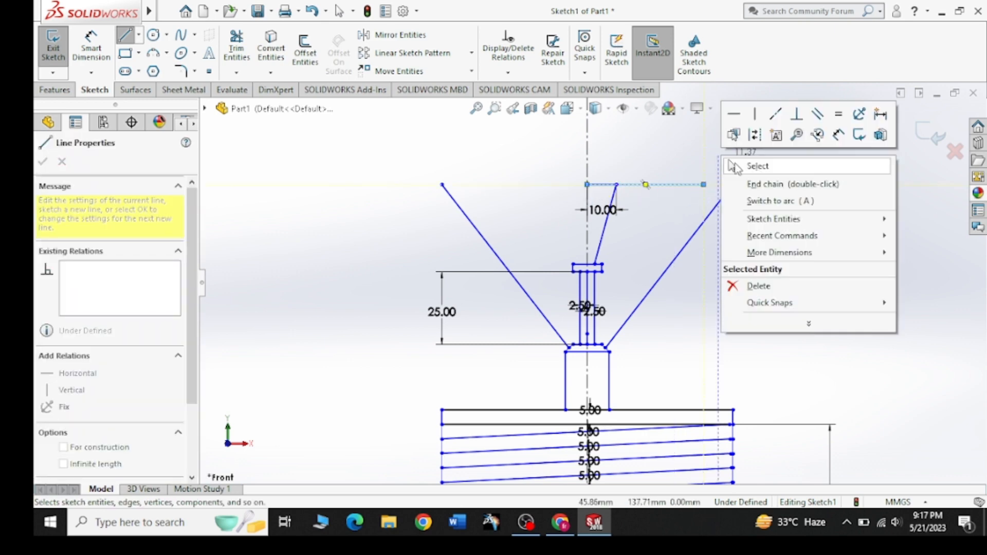
{"action": "left_click", "coordinate": [733, 166]}
Delete the old right outer support wire
{"action": "left_click_drag", "start_coordinate": [733, 184], "coordinate": [704, 185]}
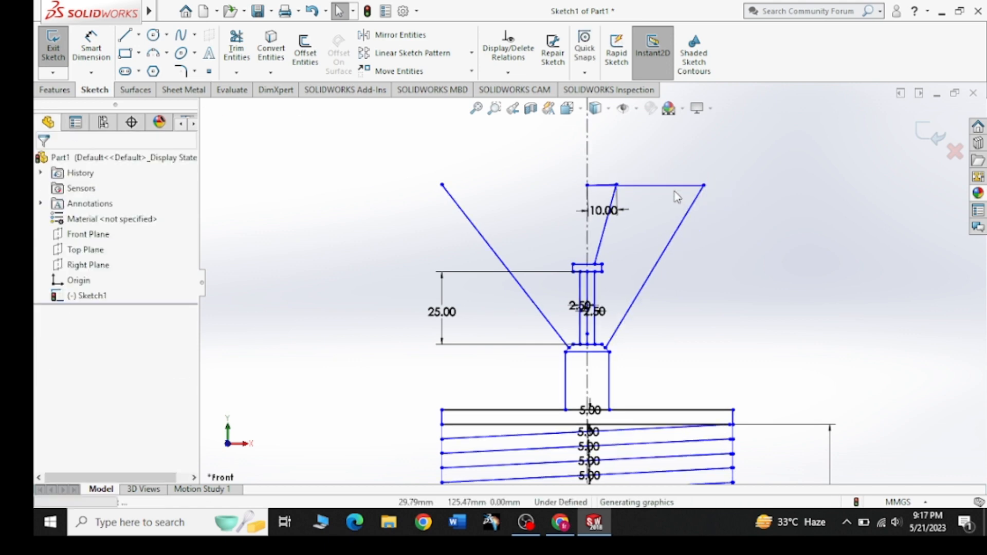
{"action": "left_click_drag", "start_coordinate": [704, 185], "coordinate": [736, 193]}
{"action": "left_click", "coordinate": [705, 219]}
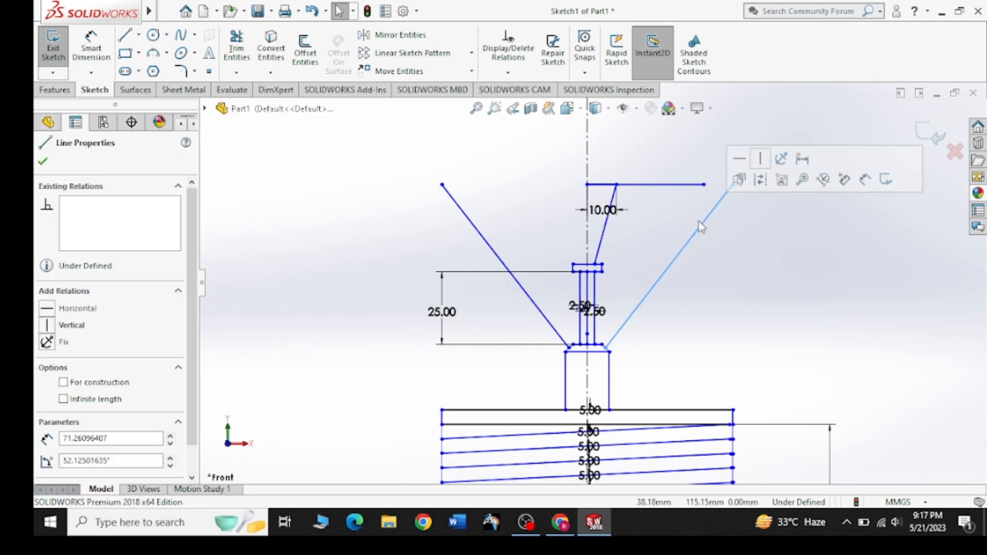
{"action": "key", "text": "Delete"}
Draw a new right outer support wire from the midpoint of the stem's right chamfer to the right end of the top line
{"action": "left_click", "coordinate": [125, 35]}
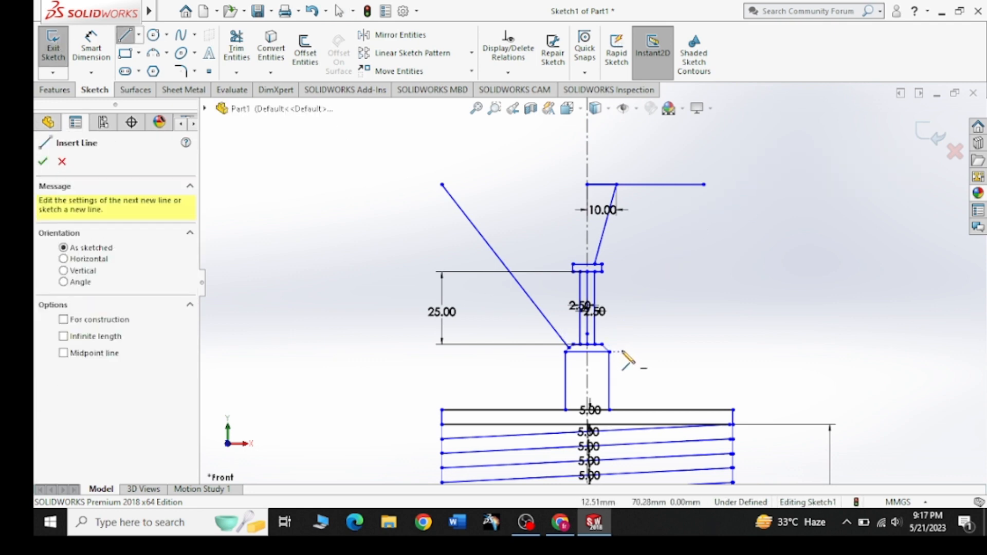
{"action": "scroll", "coordinate": [607, 349], "scroll_direction": "down", "scroll_amount": 3}
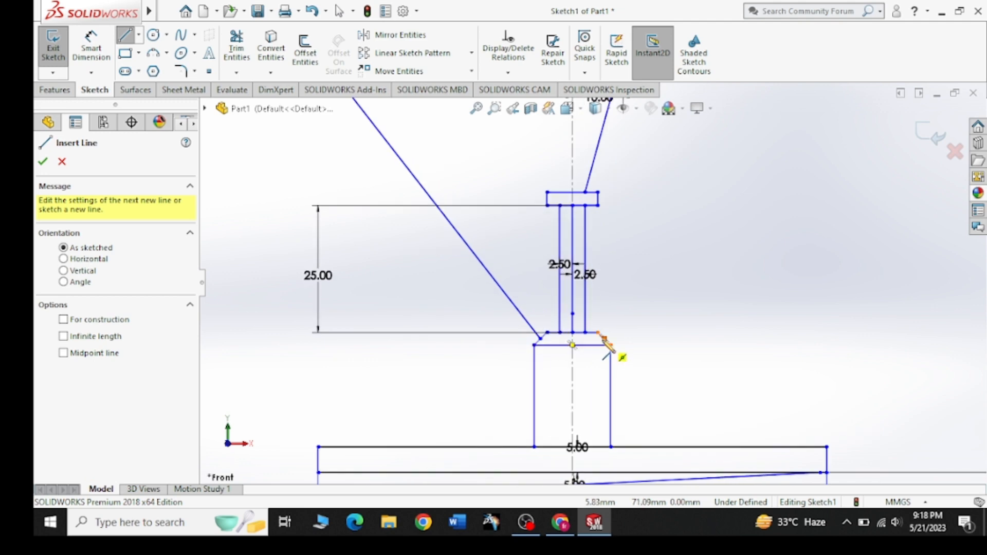
{"action": "left_click", "coordinate": [603, 338]}
{"action": "scroll", "coordinate": [606, 337], "scroll_direction": "up", "scroll_amount": 4}
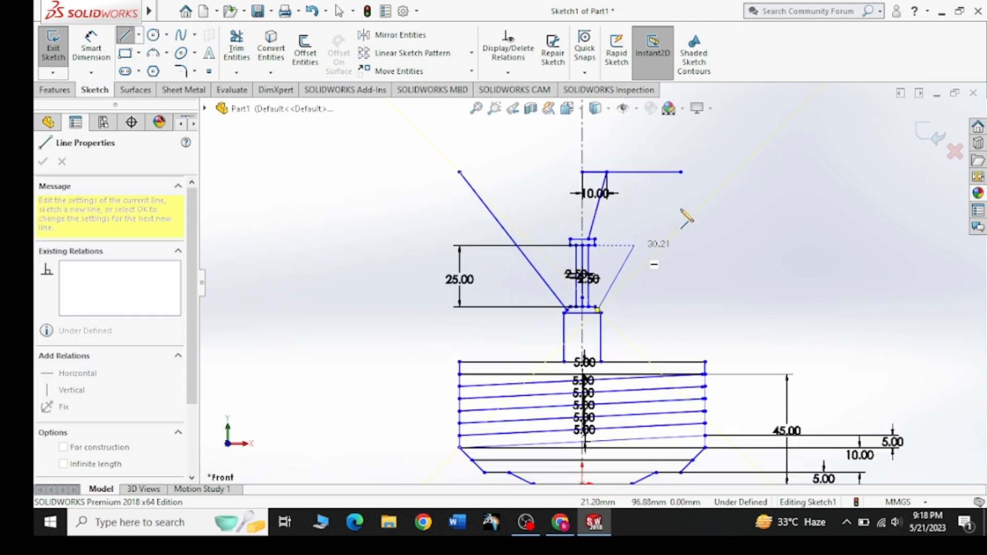
{"action": "left_click", "coordinate": [680, 172]}
{"action": "key", "text": "Escape"}
{"action": "key", "text": "Escape"}
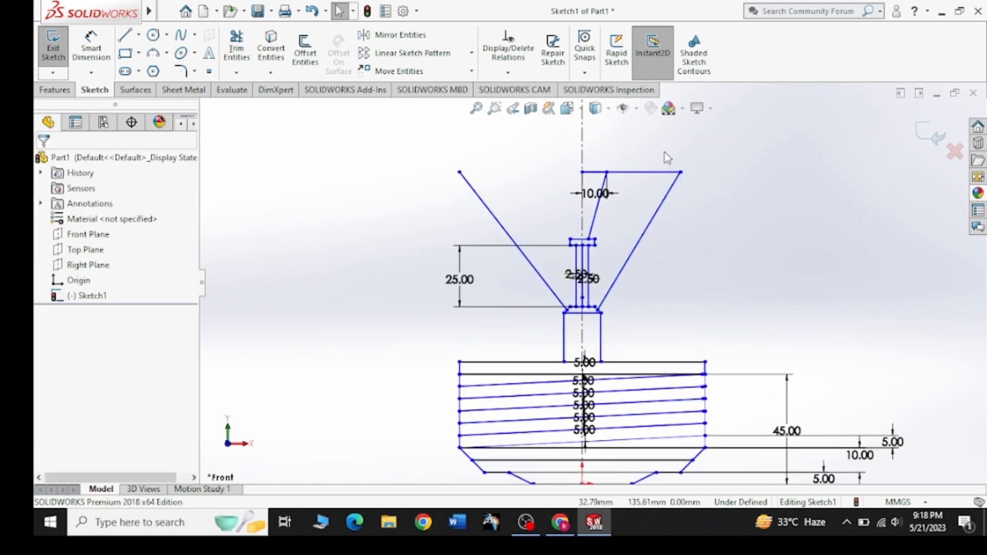
Mirror the four right-side filament and support wire lines about the vertical centerline, and delete the old left outer wire
{"action": "left_click_drag", "start_coordinate": [697, 149], "coordinate": [591, 214]}
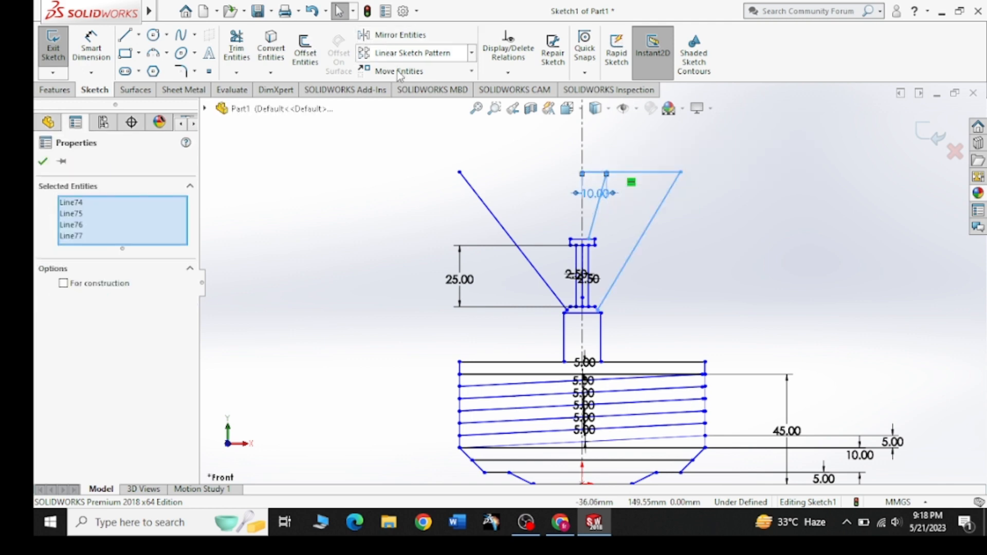
{"action": "left_click", "coordinate": [397, 36]}
{"action": "left_click", "coordinate": [163, 361]}
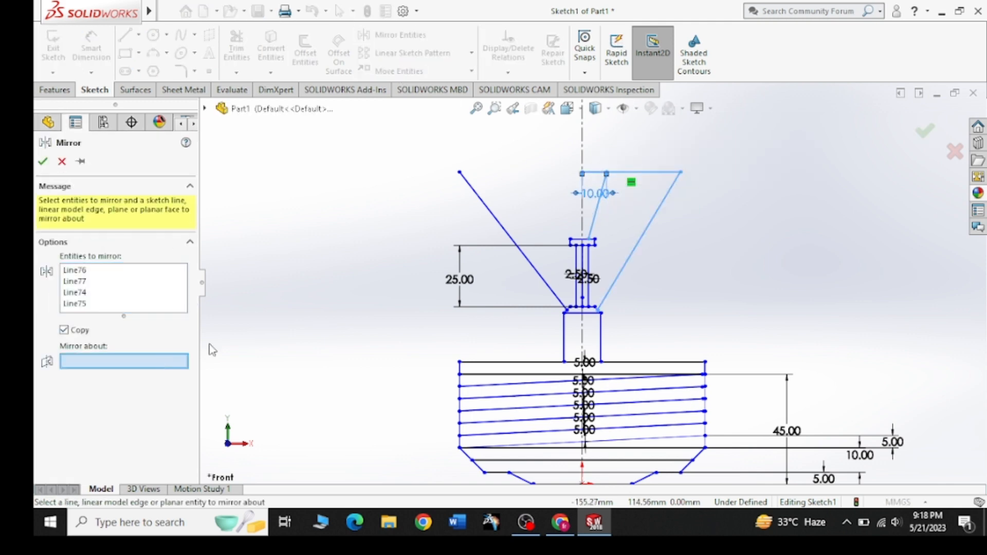
{"action": "left_click", "coordinate": [582, 151]}
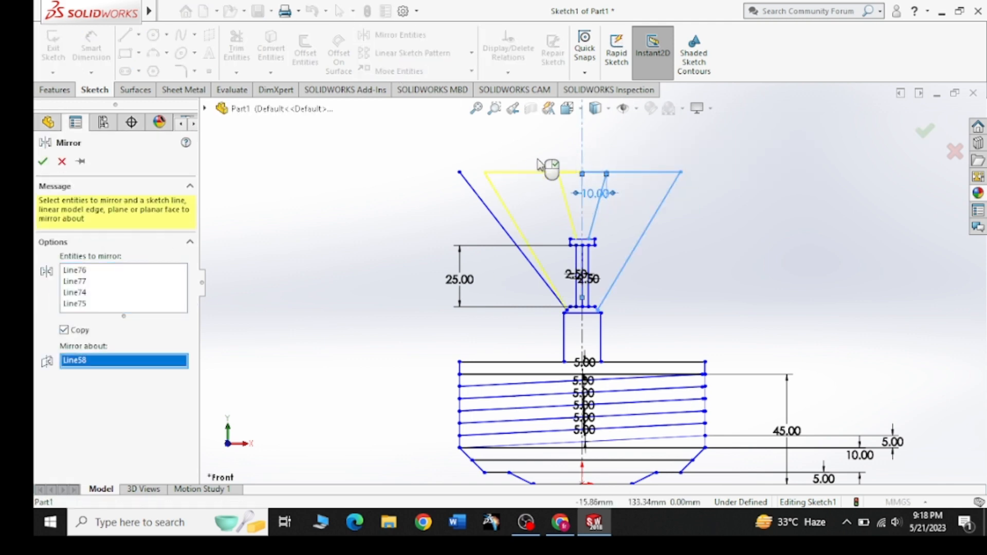
{"action": "left_click", "coordinate": [43, 161]}
{"action": "left_click", "coordinate": [462, 178]}
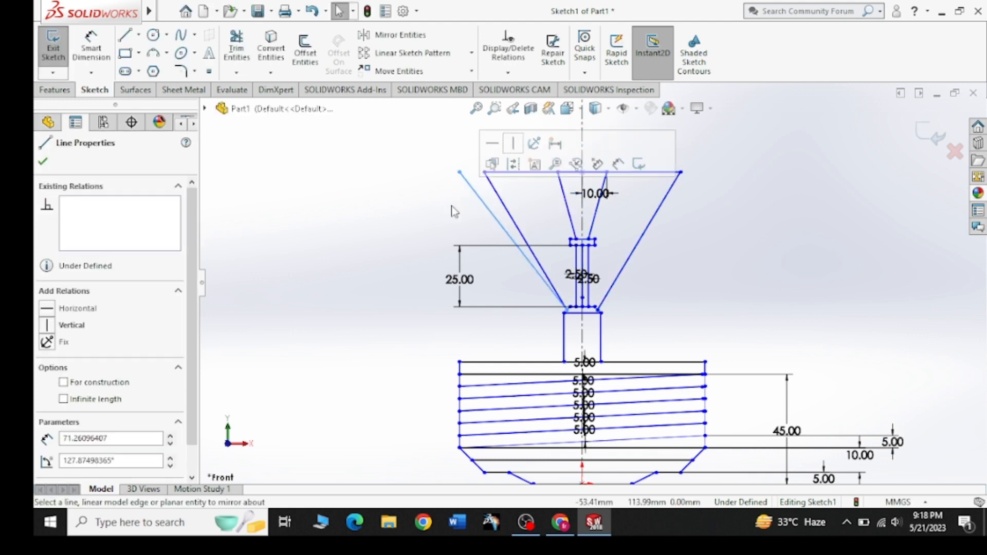
{"action": "key", "text": "Escape"}
Try to draw a perimeter circle through the top ends of the left outer and left inner support wires, and undo it
{"action": "left_click", "coordinate": [561, 526]}
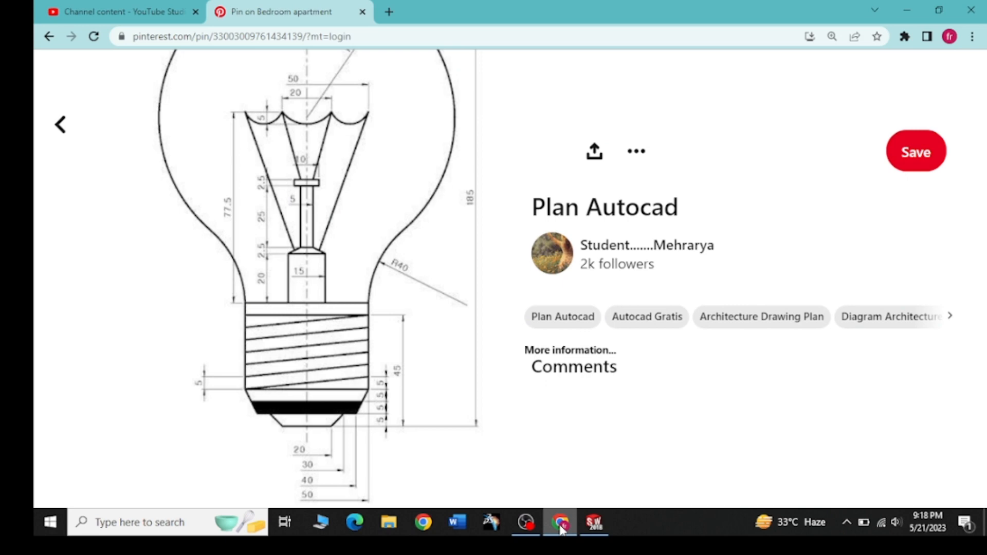
{"action": "left_click", "coordinate": [560, 525]}
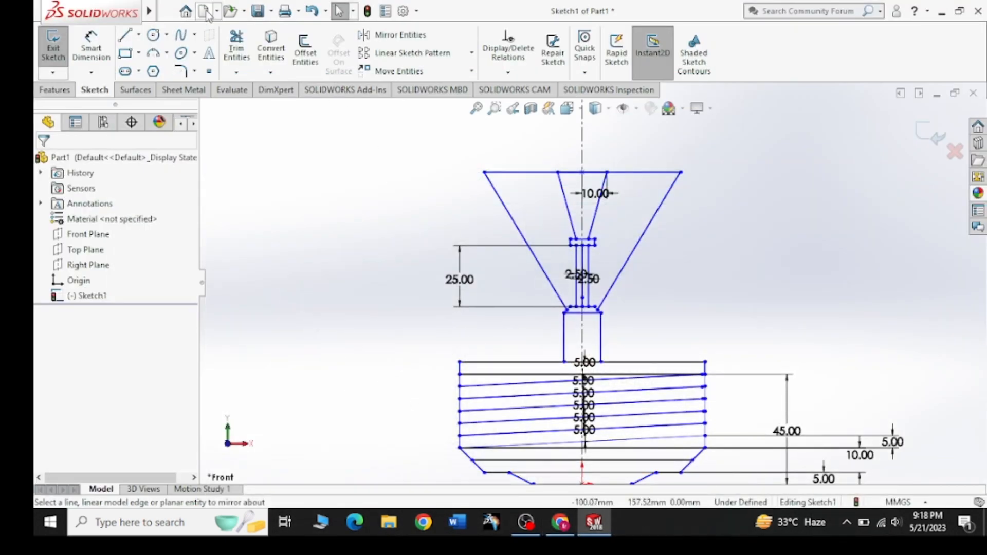
{"action": "left_click", "coordinate": [168, 36]}
{"action": "left_click", "coordinate": [167, 53]}
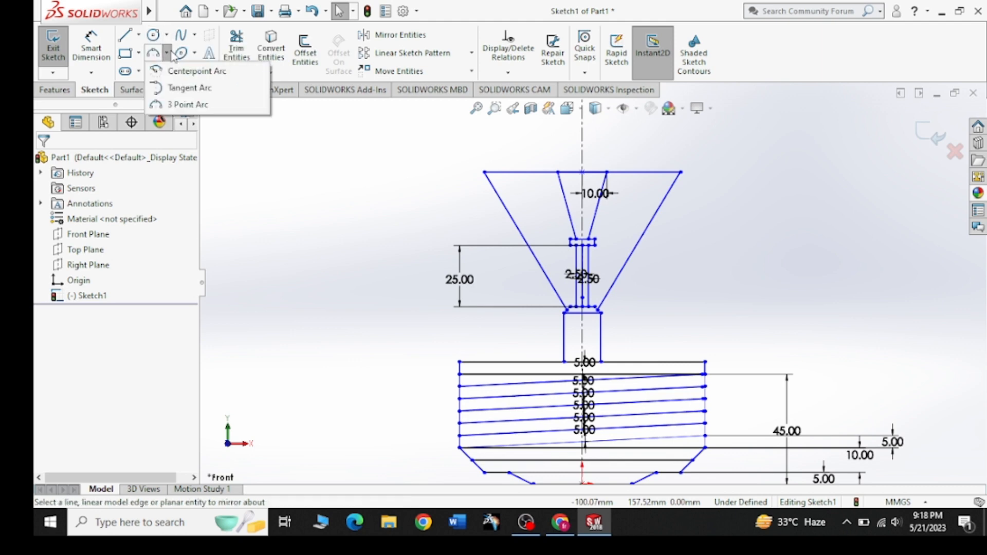
{"action": "left_click", "coordinate": [166, 34]}
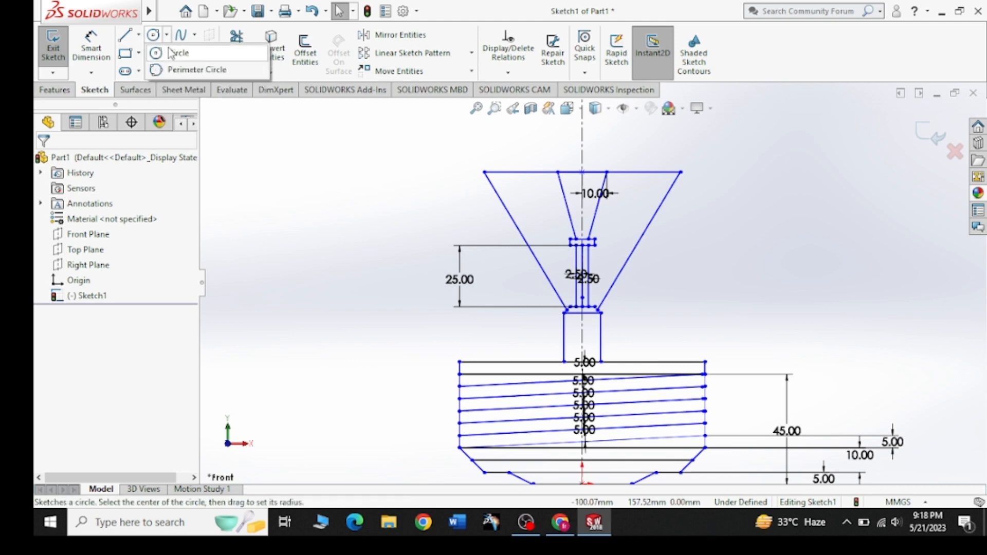
{"action": "left_click", "coordinate": [197, 69]}
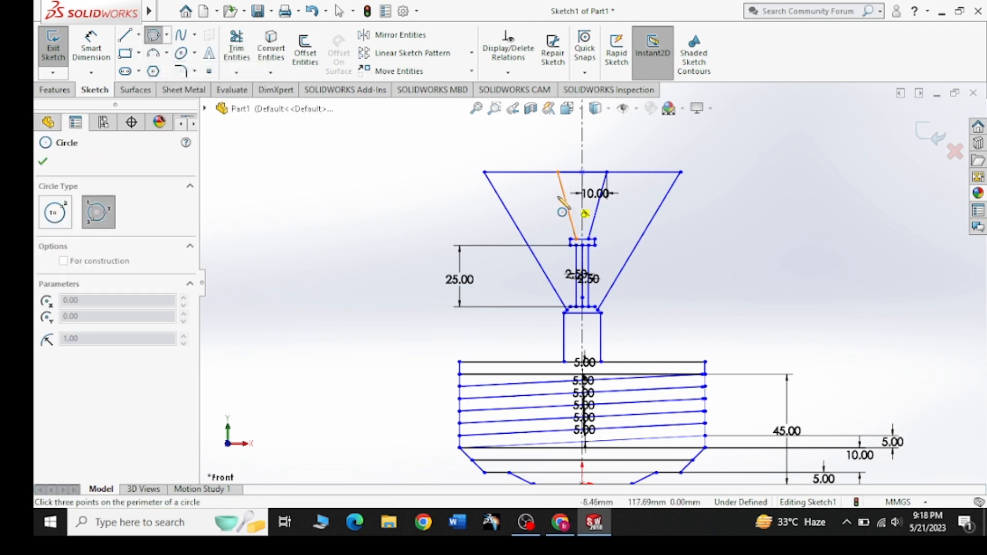
{"action": "left_click", "coordinate": [484, 172]}
{"action": "left_click", "coordinate": [557, 172]}
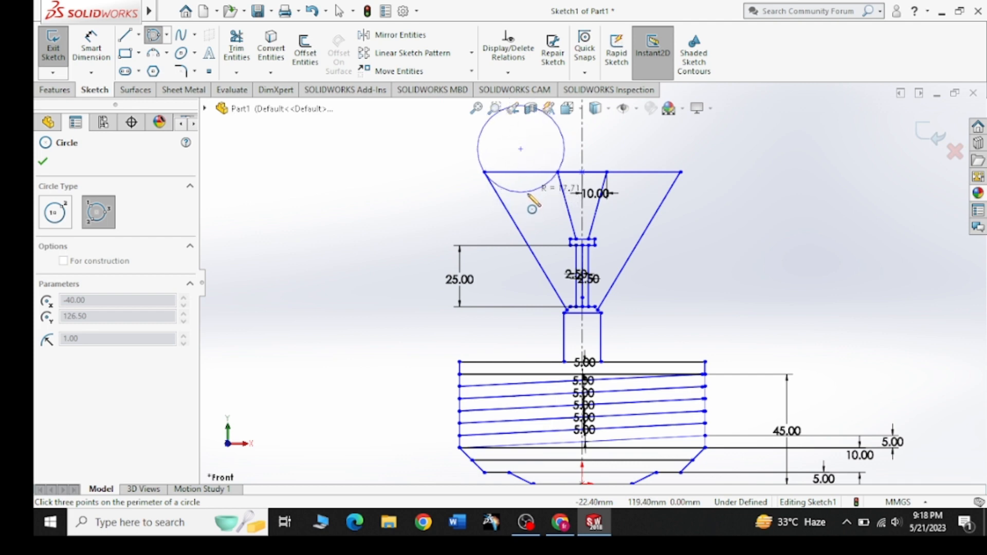
{"action": "left_click", "coordinate": [528, 197]}
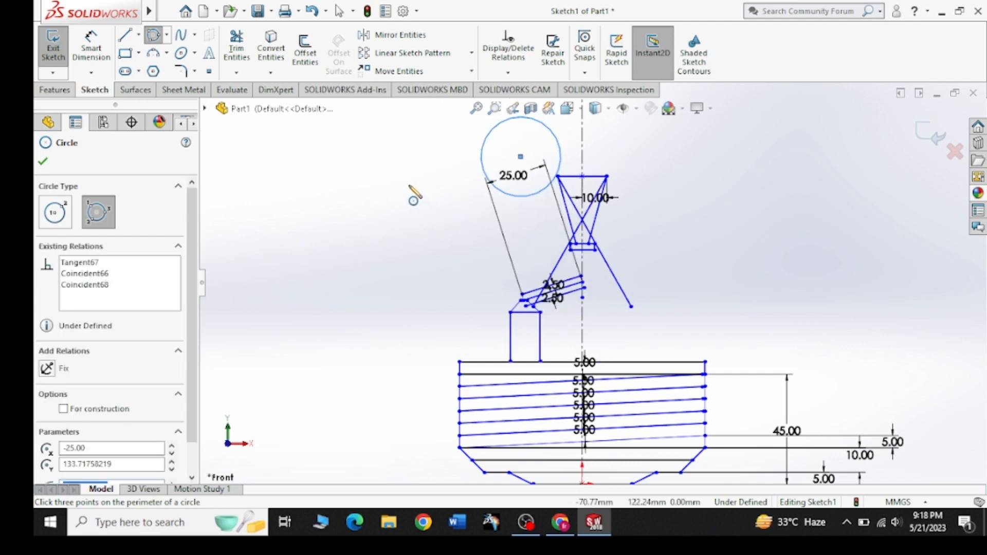
{"action": "key", "text": "ctrl+z"}
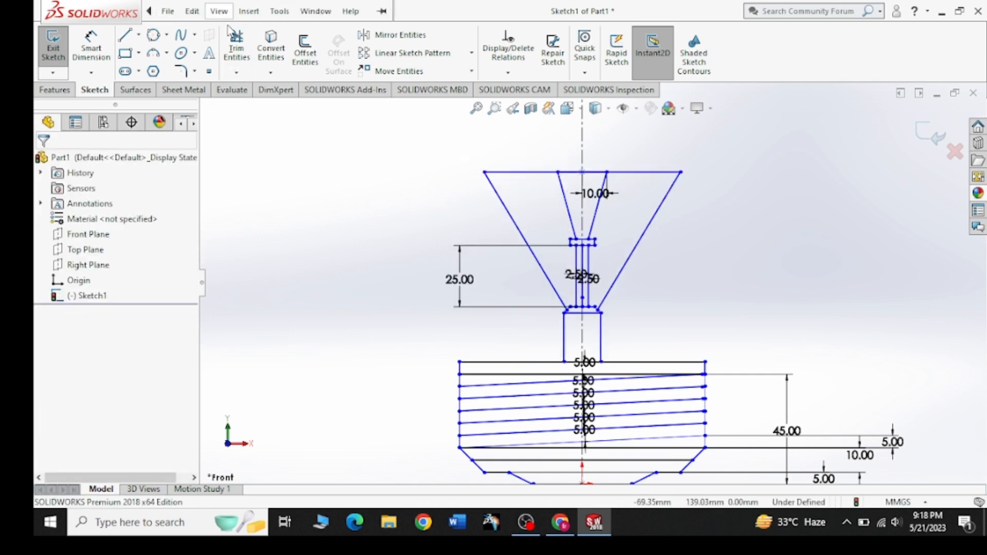
Try a Power Trim across the support wires just below the top horizontal line, and undo it
{"action": "left_click", "coordinate": [244, 49]}
{"action": "left_click_drag", "start_coordinate": [525, 195], "coordinate": [619, 199]}
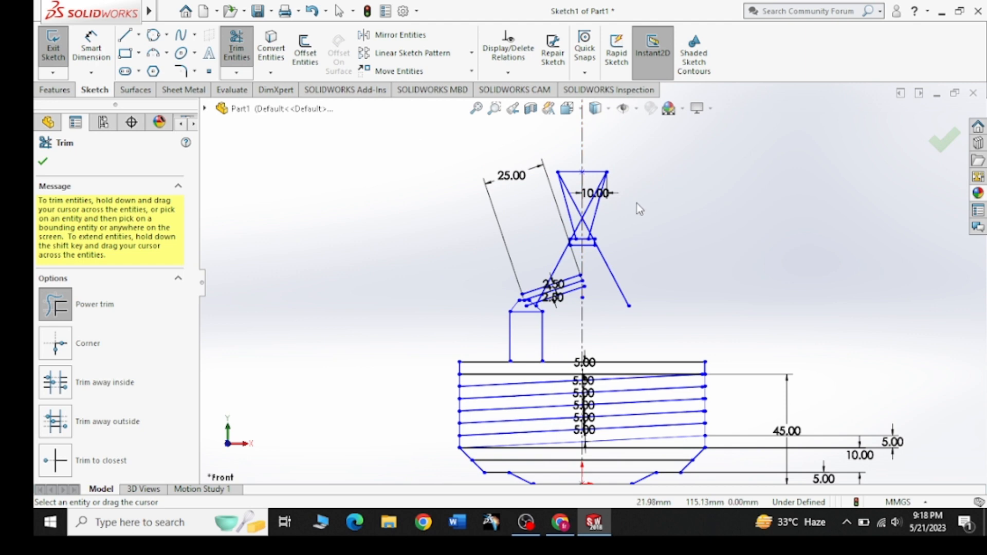
{"action": "key", "text": "ctrl+z"}
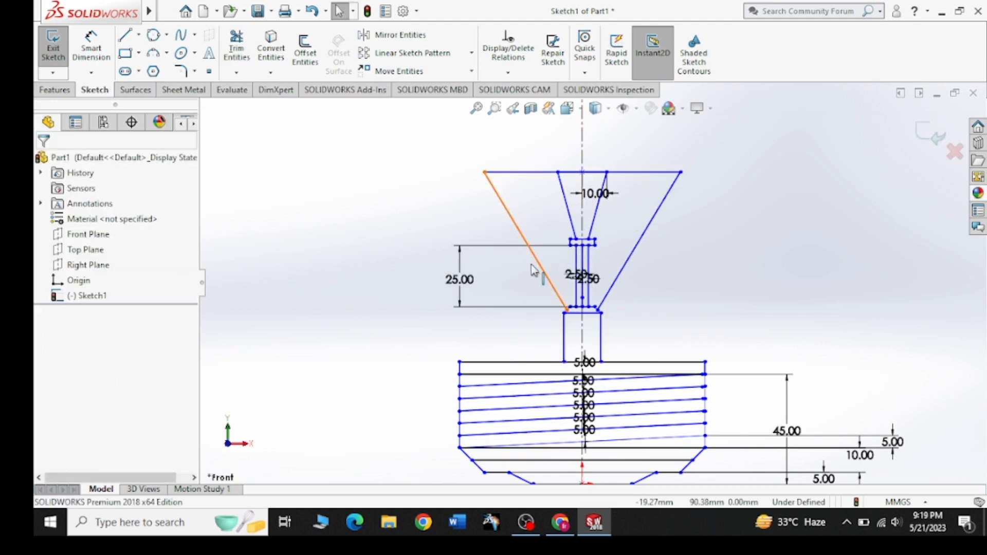
Delete the 25 mm height dimension beside the central rod
{"action": "left_click", "coordinate": [445, 308]}
{"action": "key", "text": "Delete"}
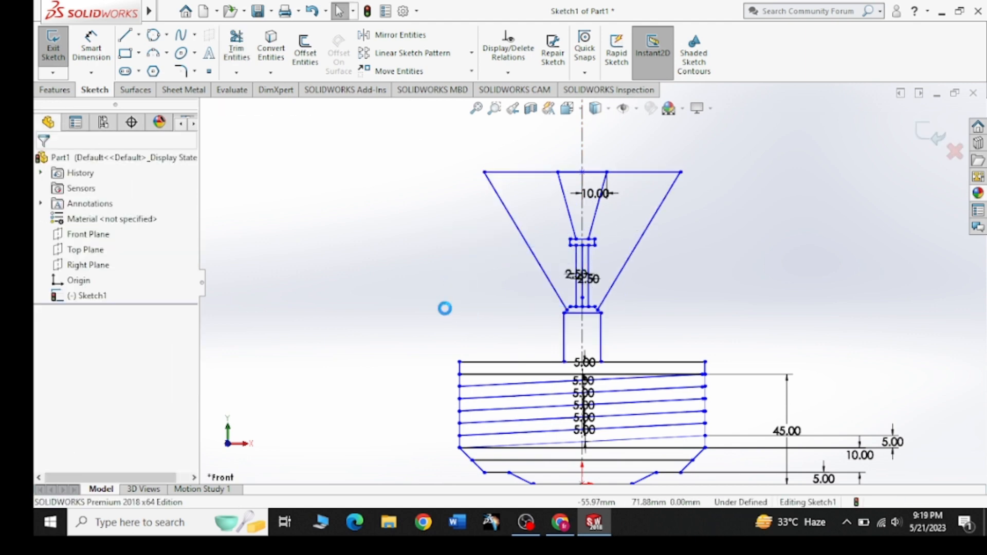
Try to trim the top horizontal line between the left outer and left inner support wires, and undo it
{"action": "left_click", "coordinate": [236, 48]}
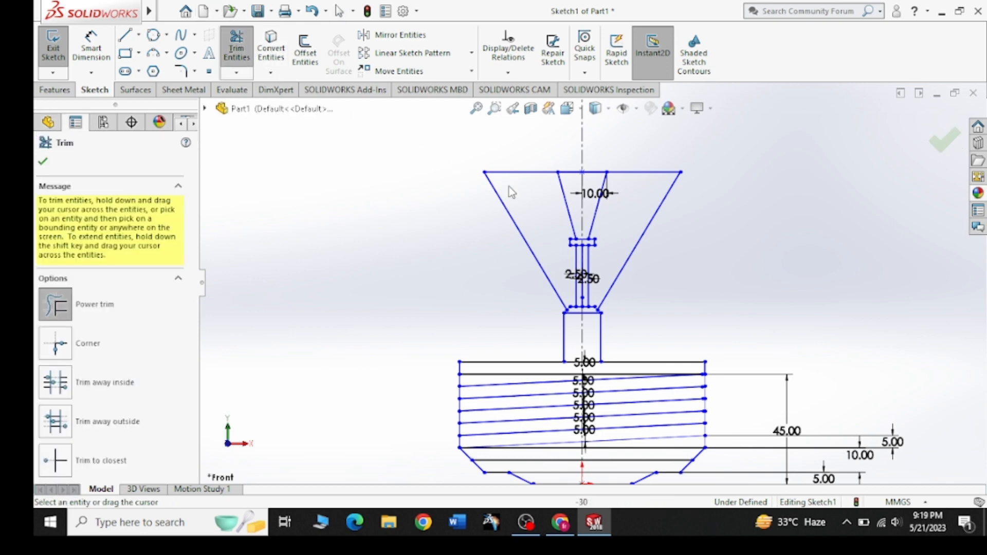
{"action": "left_click_drag", "start_coordinate": [507, 192], "coordinate": [506, 165]}
{"action": "key", "text": "ctrl+z"}
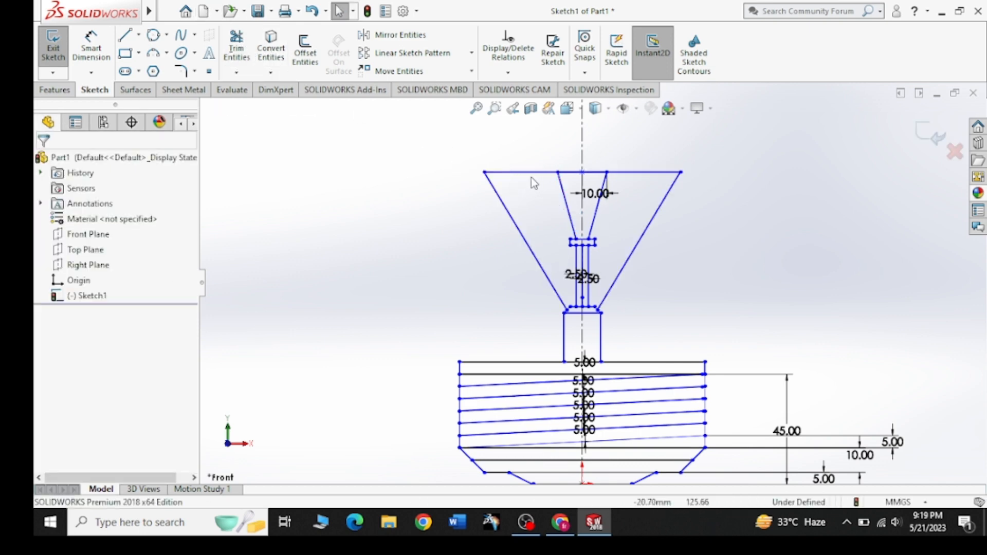
Delete the 80 mm and 20 mm horizontal lines connecting the tops of the support wires
{"action": "left_click", "coordinate": [530, 172]}
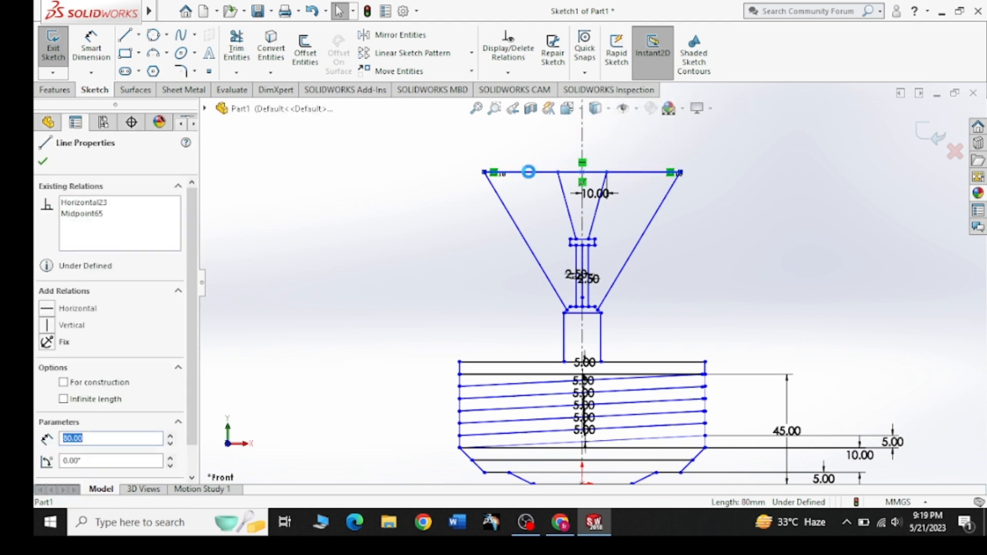
{"action": "key", "text": "Delete"}
{"action": "left_click", "coordinate": [576, 174]}
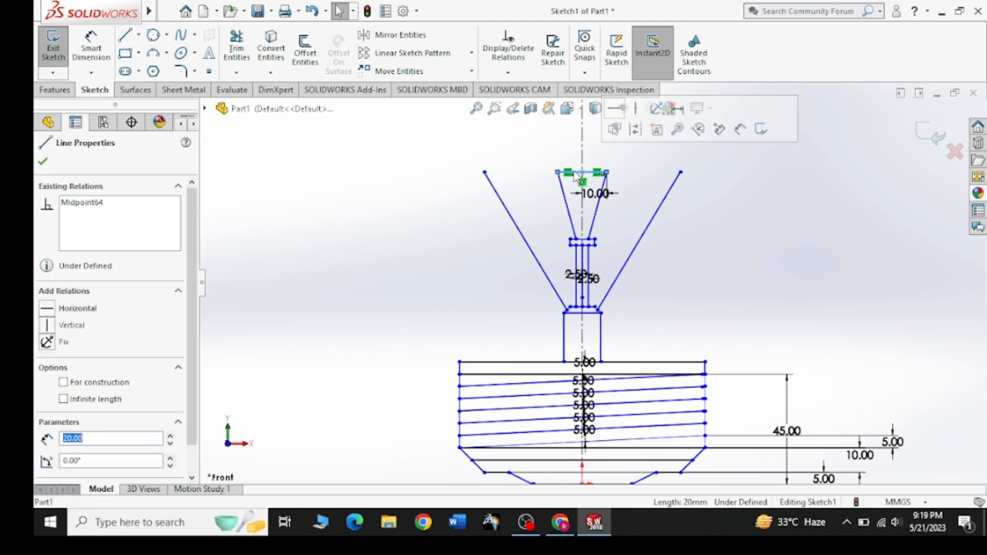
{"action": "key", "text": "Delete"}
Following the reference drawing, draw a sagging three-point arc between the left outer and left inner wire tops, 90° with a radius of about 21.21 mm
{"action": "left_click", "coordinate": [560, 521]}
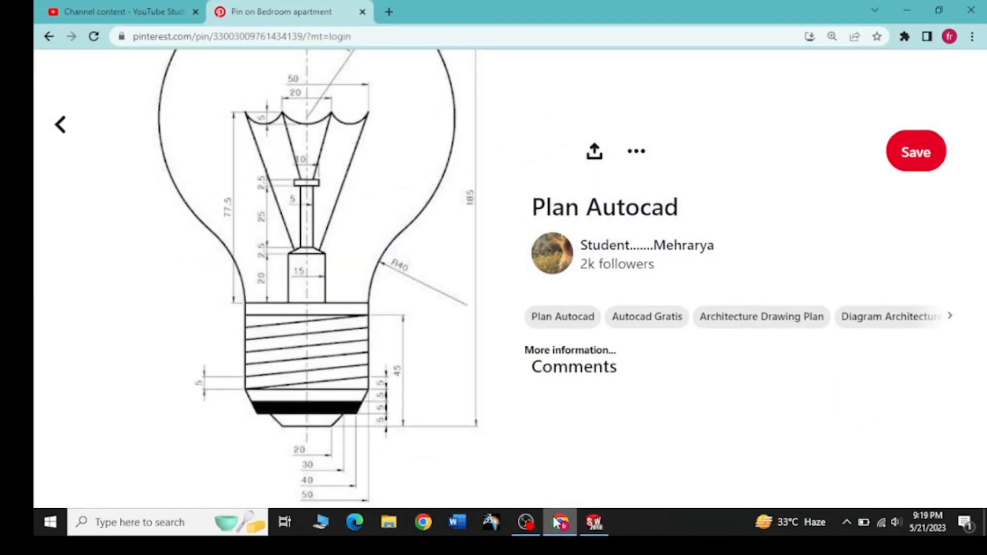
{"action": "left_click", "coordinate": [558, 522]}
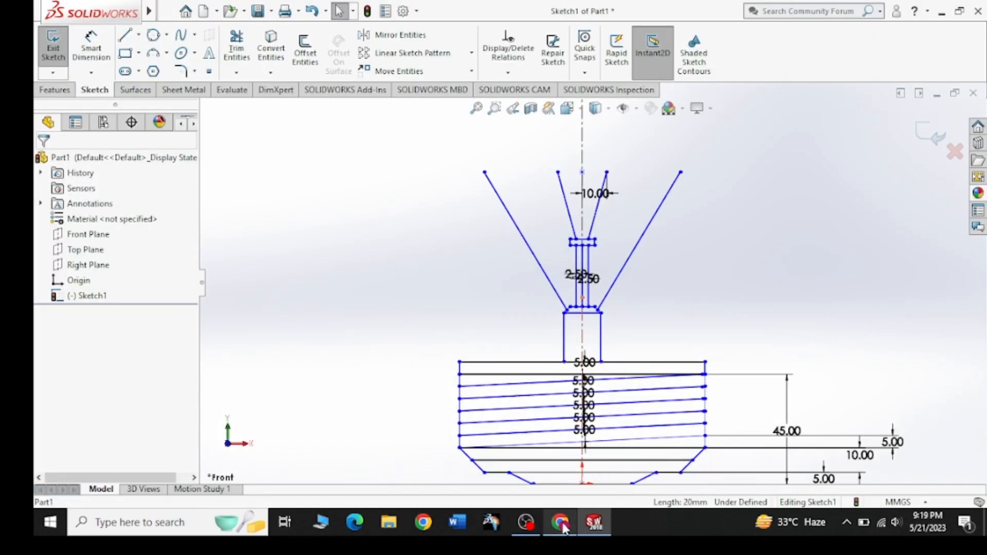
{"action": "left_click", "coordinate": [561, 526]}
{"action": "left_click", "coordinate": [562, 530]}
{"action": "left_click", "coordinate": [153, 53]}
{"action": "left_click", "coordinate": [484, 171]}
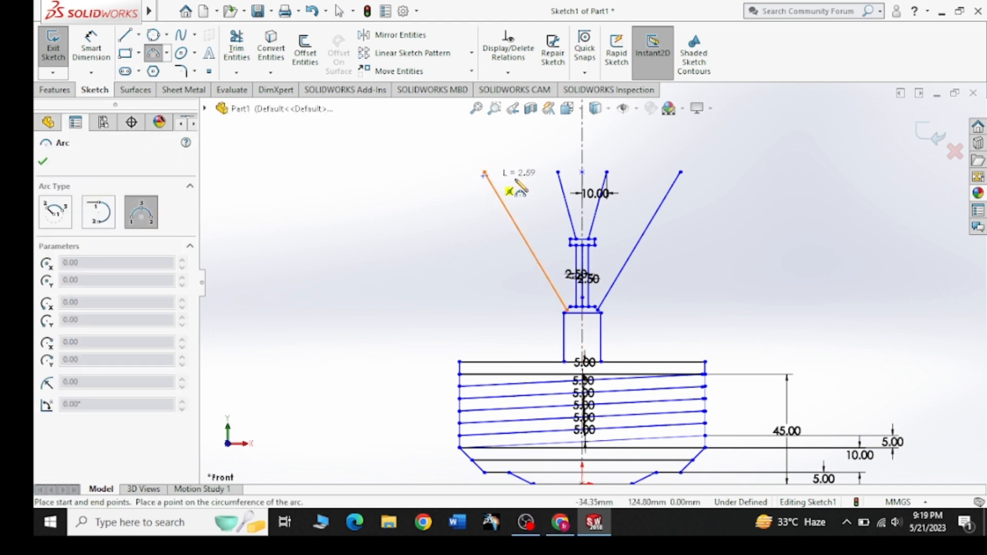
{"action": "left_click", "coordinate": [558, 171]}
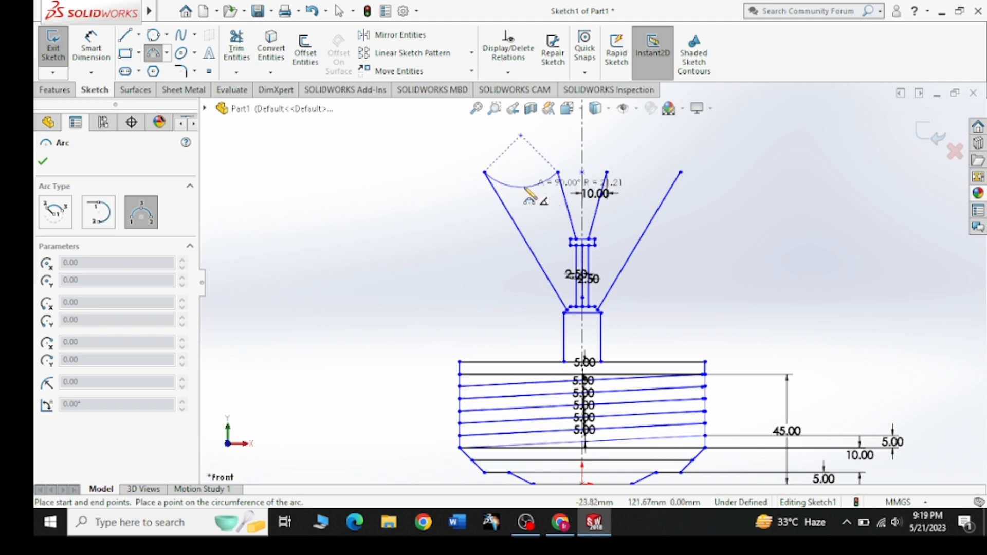
{"action": "left_click", "coordinate": [525, 187]}
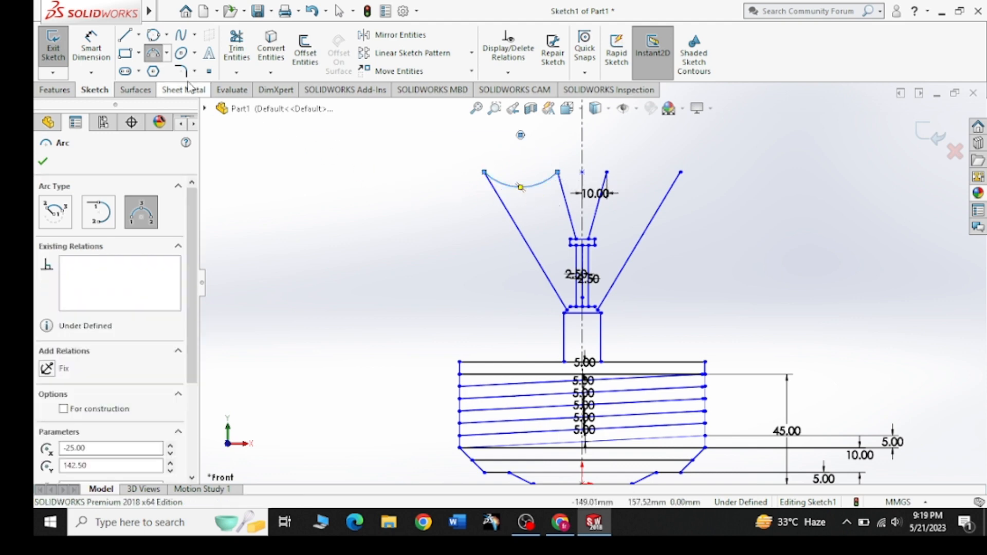
Mirror the left filament arc about the vertical centerline
{"action": "left_click", "coordinate": [306, 51]}
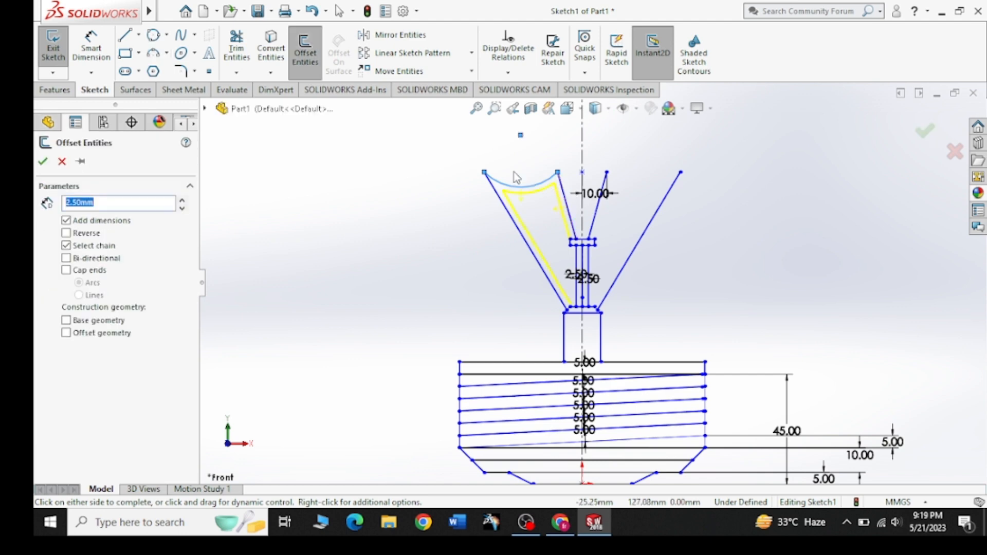
{"action": "left_click", "coordinate": [394, 34]}
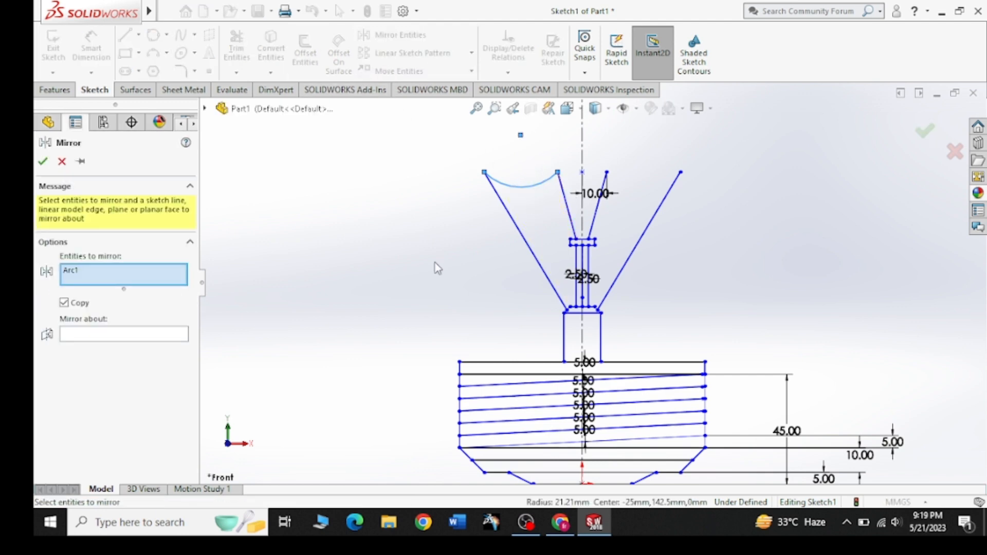
{"action": "left_click", "coordinate": [187, 334]}
{"action": "left_click", "coordinate": [583, 151]}
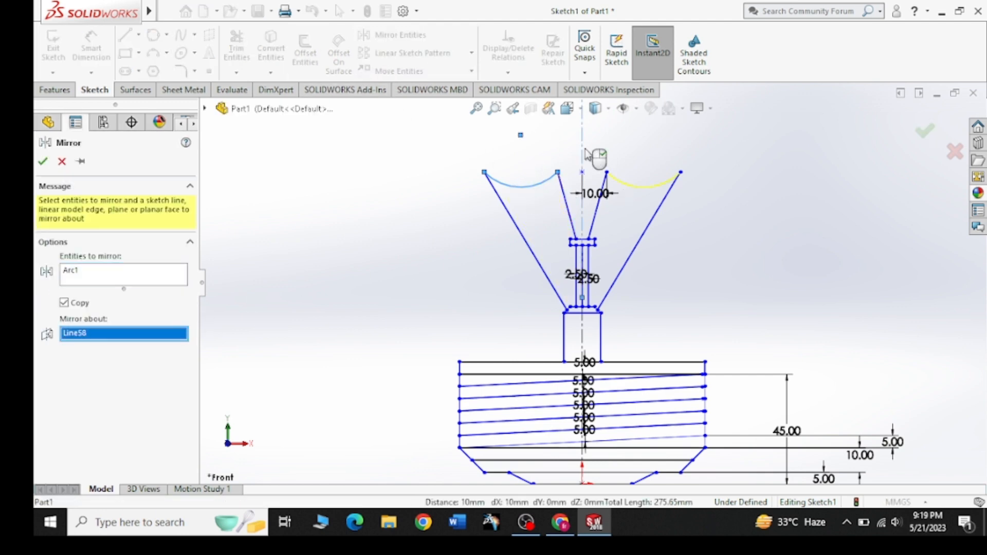
{"action": "left_click", "coordinate": [45, 162]}
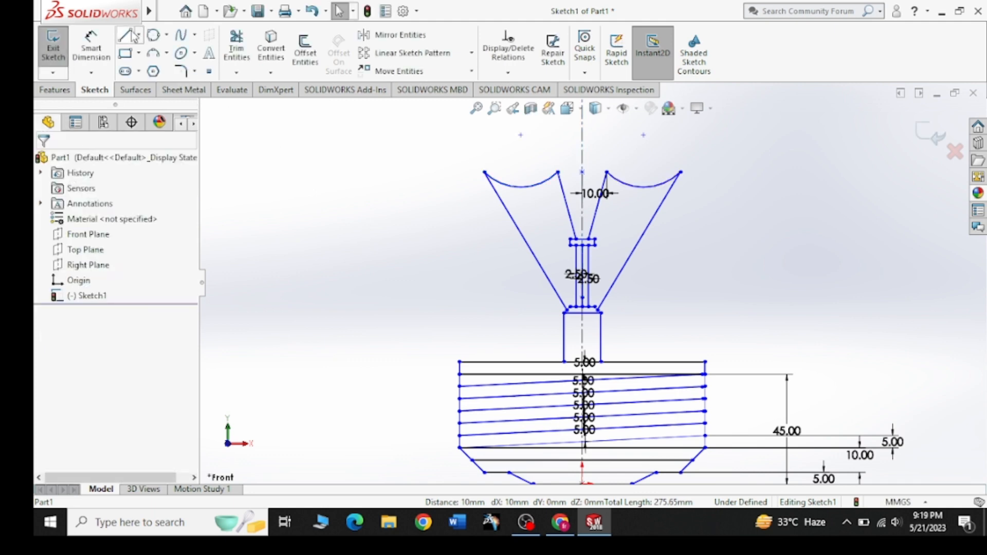
Draw a sagging three-point arc between the two inner wire tops, 90° with a radius of about 14.14 mm
{"action": "left_click", "coordinate": [153, 53]}
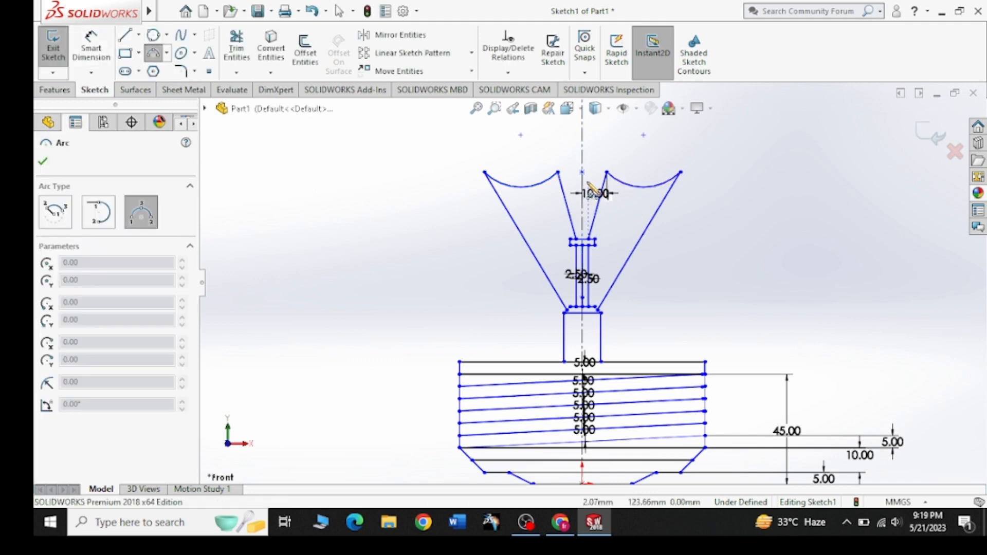
{"action": "left_click", "coordinate": [558, 171]}
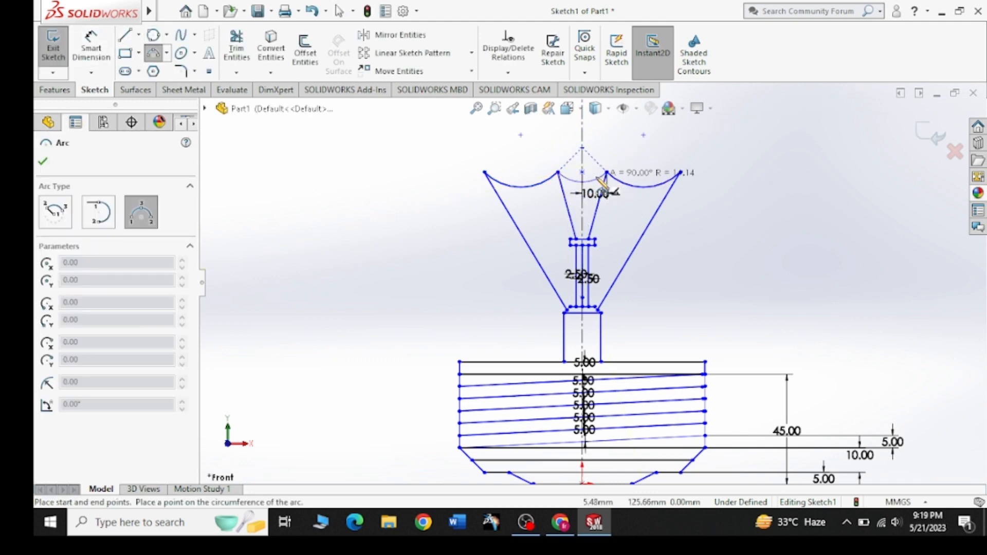
{"action": "left_click", "coordinate": [606, 173]}
{"action": "right_click", "coordinate": [399, 180]}
{"action": "left_click", "coordinate": [406, 184]}
{"action": "scroll", "coordinate": [624, 270], "scroll_direction": "up", "scroll_amount": 3}
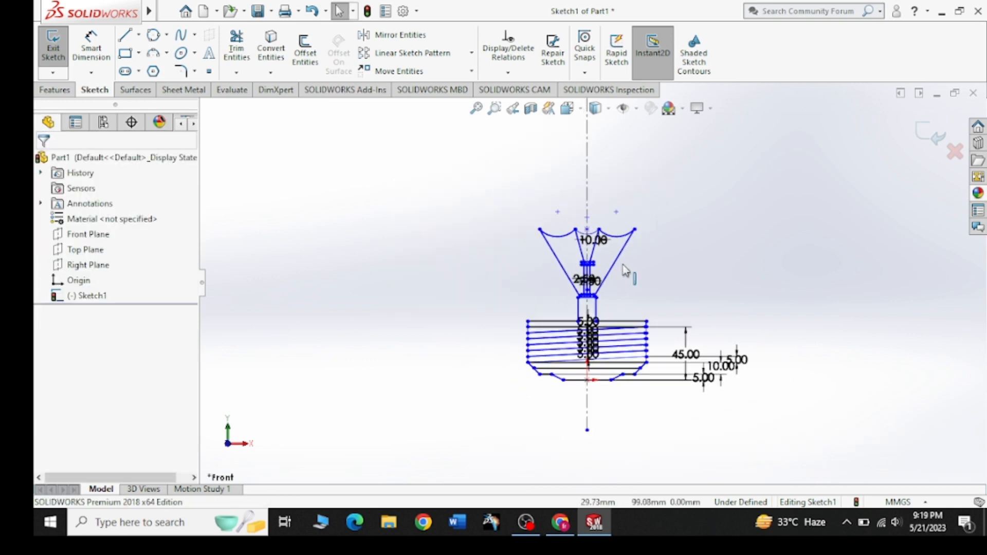
{"action": "scroll", "coordinate": [603, 266], "scroll_direction": "down", "scroll_amount": 2}
Check the filament against the reference drawing, measuring the distance from the left inner wire's top to the right outer wire's top
{"action": "left_click", "coordinate": [561, 522]}
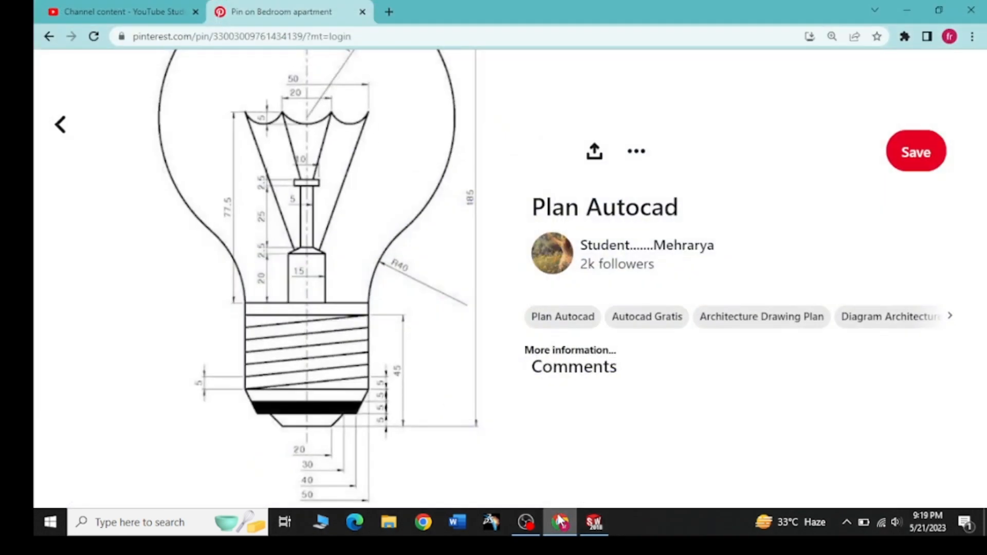
{"action": "left_click", "coordinate": [561, 522]}
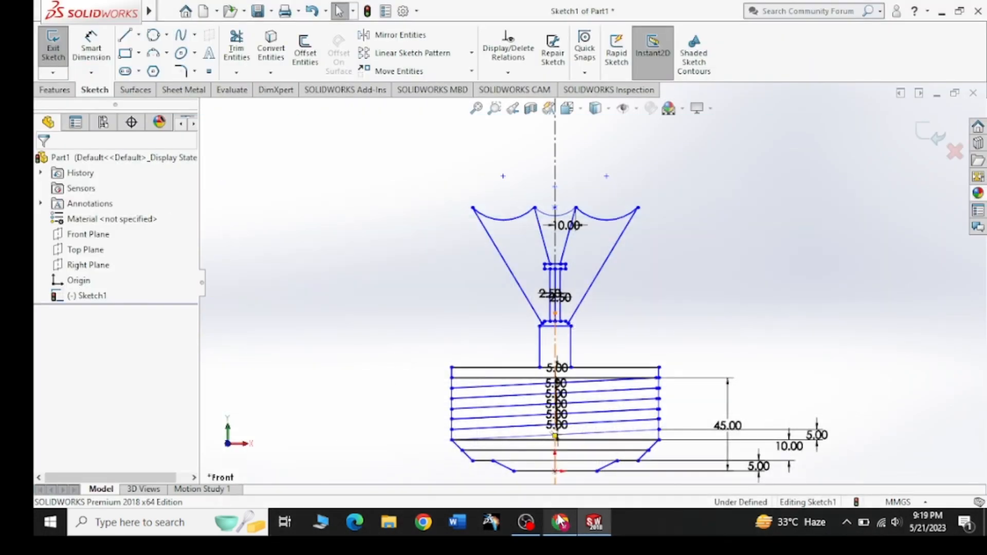
{"action": "left_click", "coordinate": [560, 522]}
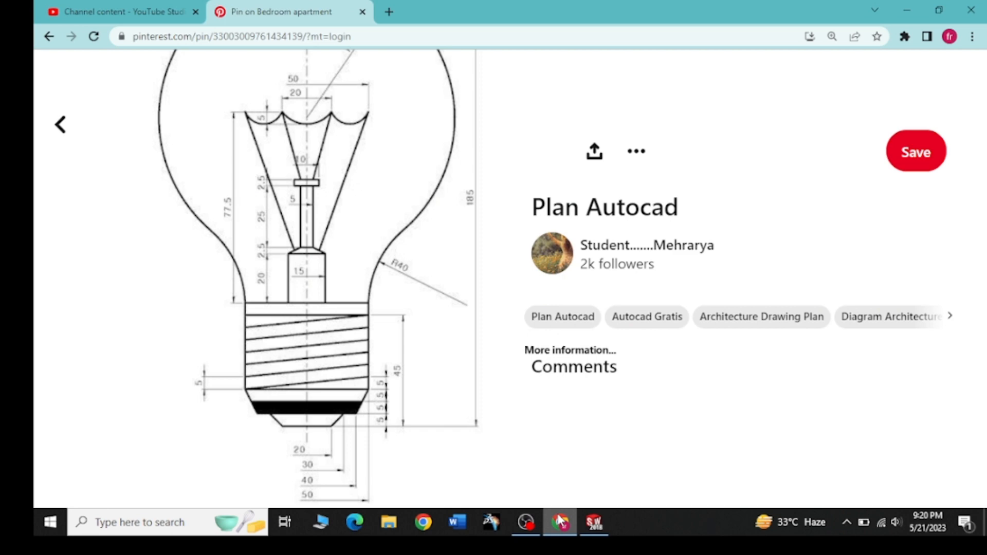
{"action": "left_click", "coordinate": [560, 521]}
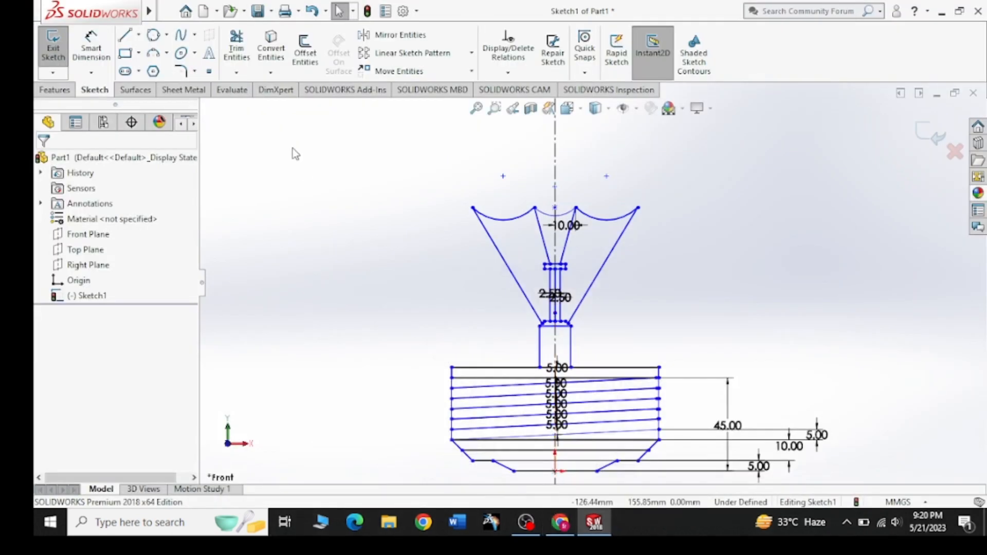
{"action": "left_click", "coordinate": [91, 47]}
{"action": "left_click", "coordinate": [535, 208]}
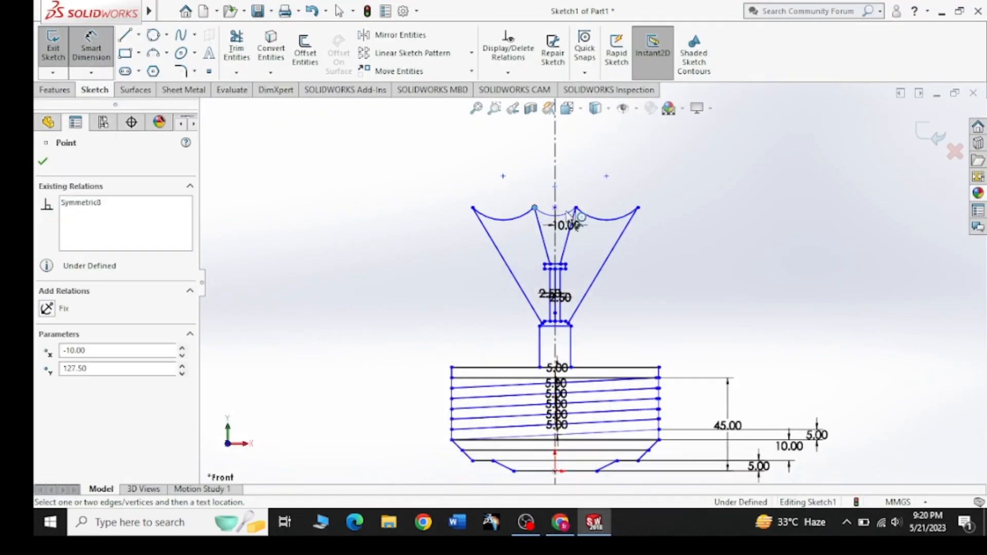
{"action": "left_click", "coordinate": [638, 208]}
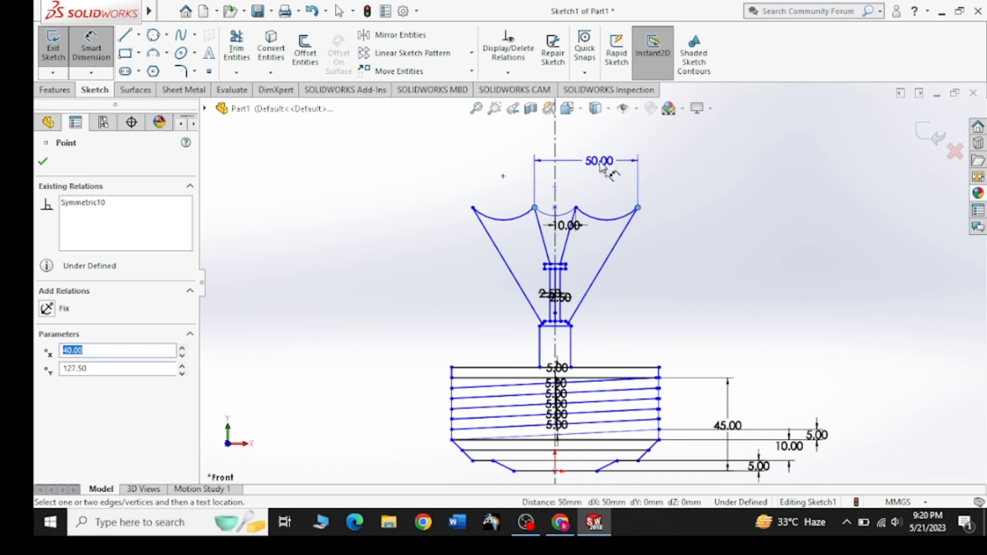
{"action": "left_click", "coordinate": [600, 167]}
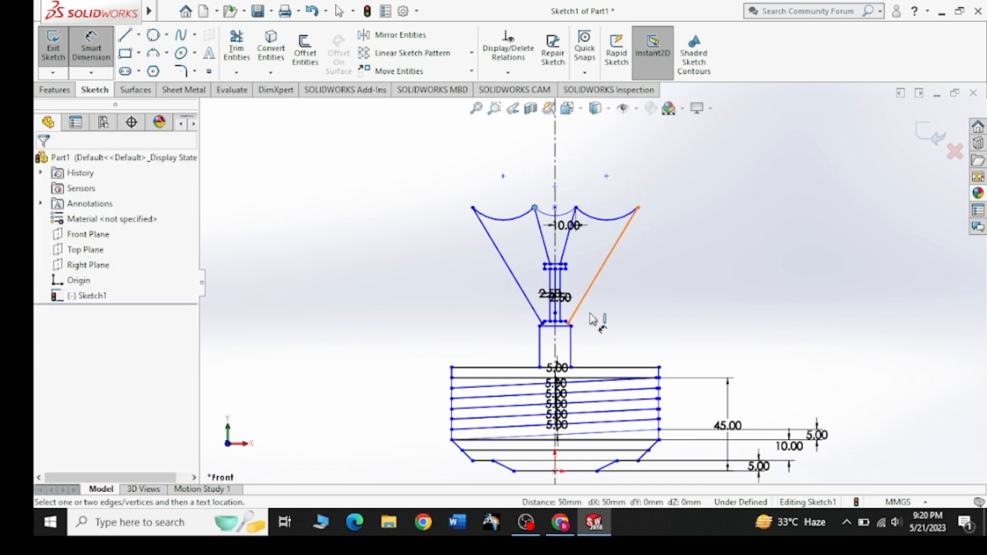
{"action": "left_click", "coordinate": [561, 522]}
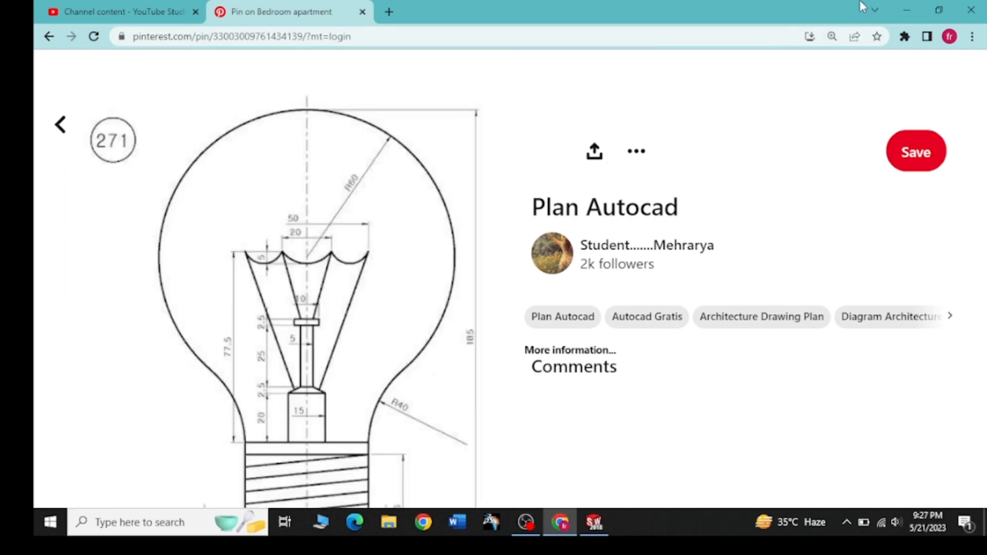
Back in SolidWorks, draw a circle about 121.75 mm in diameter, centred on the vertical centerline level with the filament wire tops
{"action": "left_click", "coordinate": [560, 522]}
{"action": "left_click", "coordinate": [154, 35]}
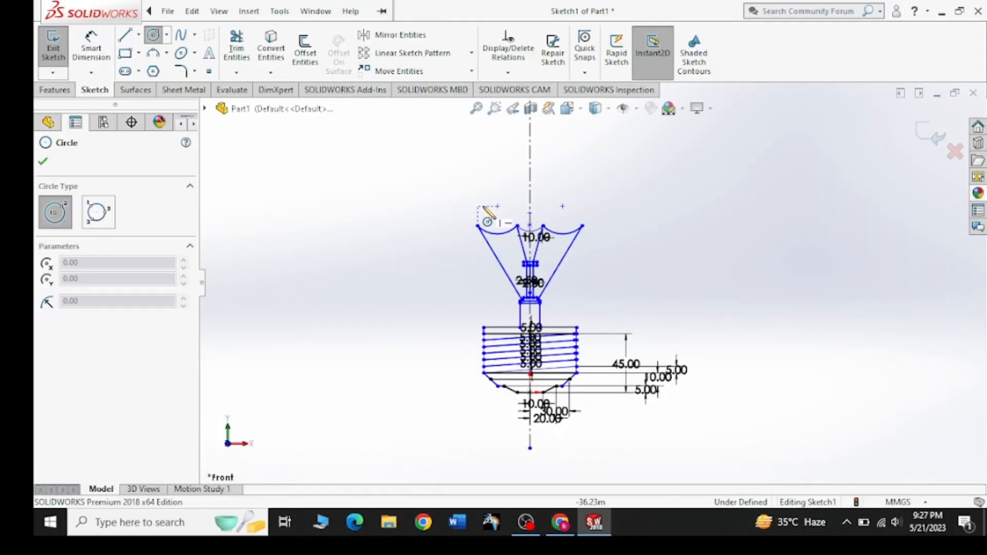
{"action": "left_click", "coordinate": [530, 225]}
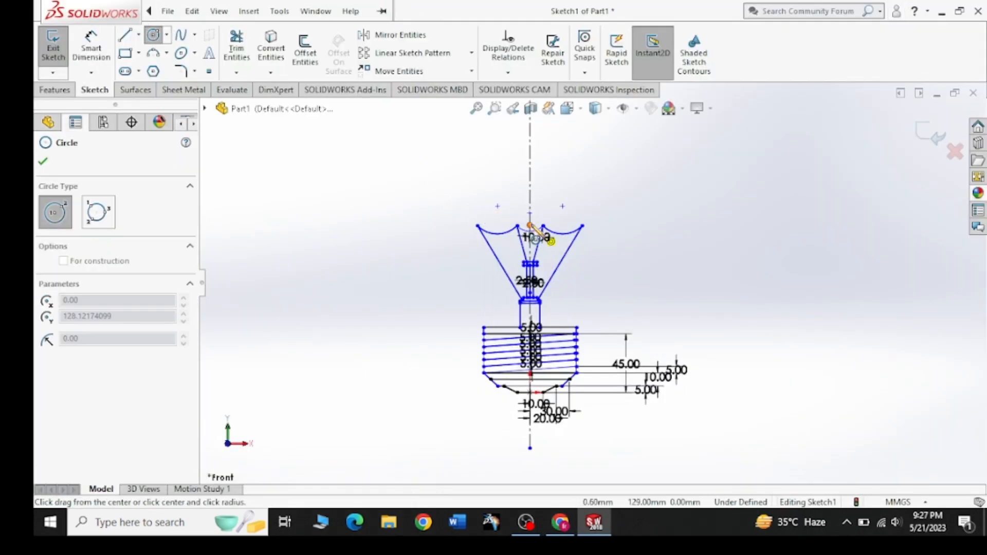
{"action": "left_click", "coordinate": [609, 257]}
{"action": "right_click", "coordinate": [627, 232]}
{"action": "left_click", "coordinate": [655, 244]}
Dimension the bulb circle's diameter as 120 mm
{"action": "left_click", "coordinate": [91, 47]}
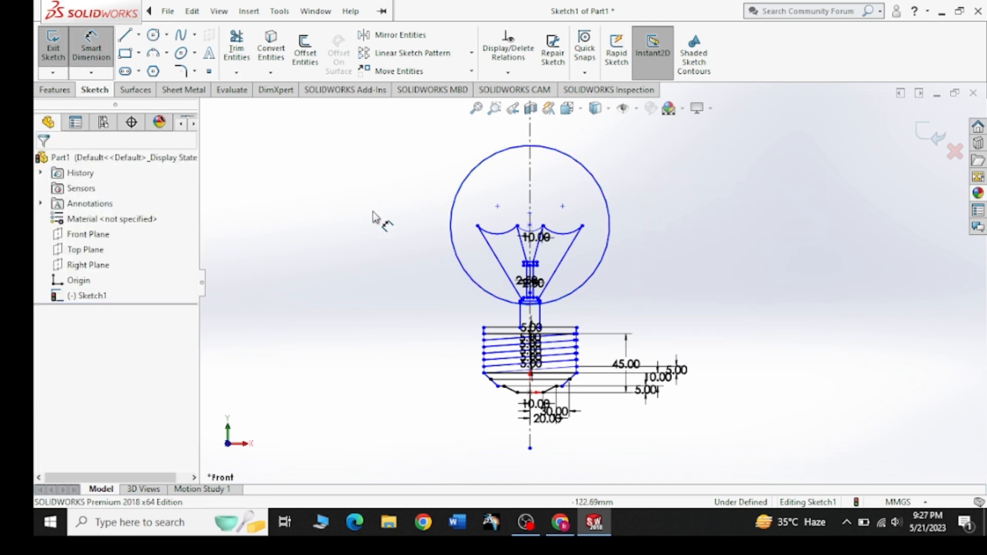
{"action": "left_click", "coordinate": [452, 203]}
{"action": "left_click", "coordinate": [378, 203]}
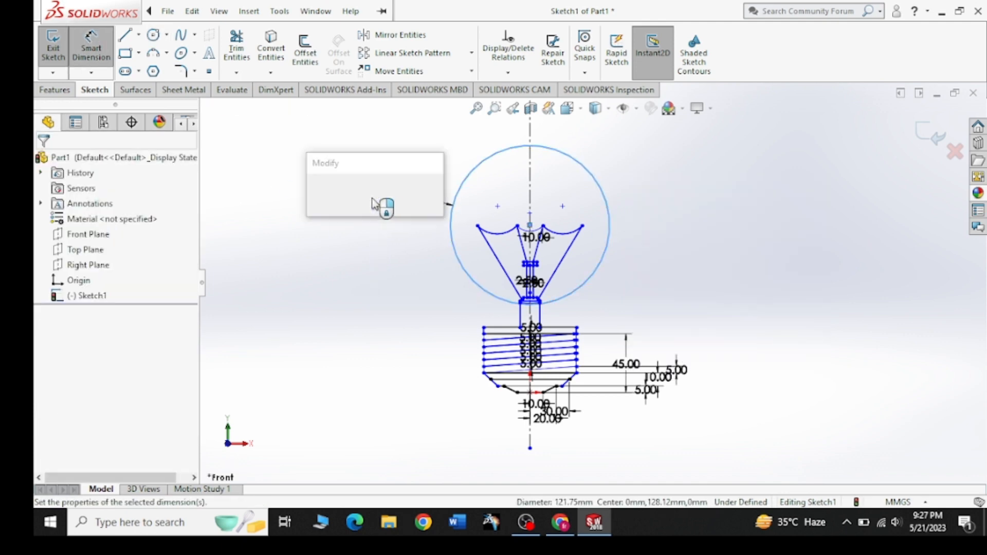
{"action": "type", "text": "120"}
{"action": "key", "text": "Return"}
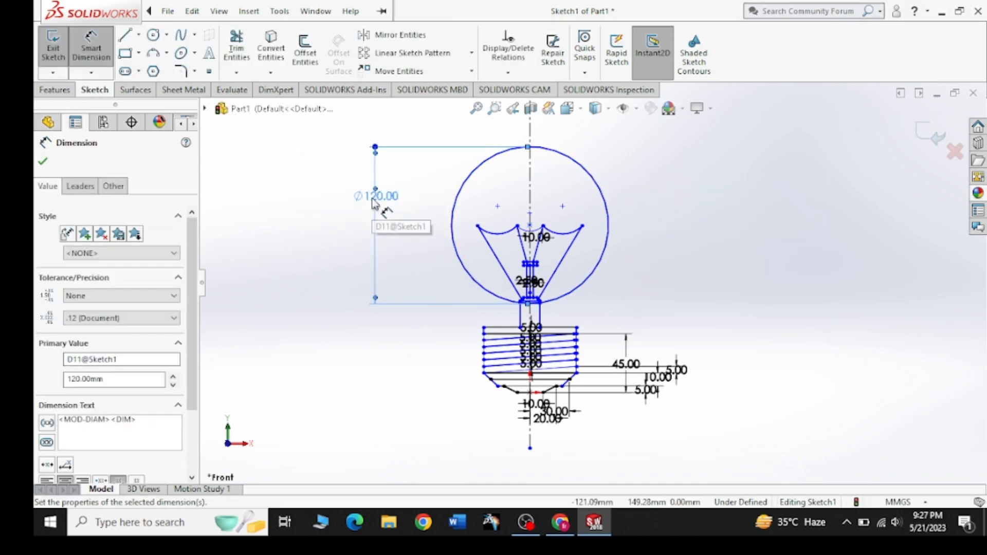
{"action": "left_click", "coordinate": [45, 162]}
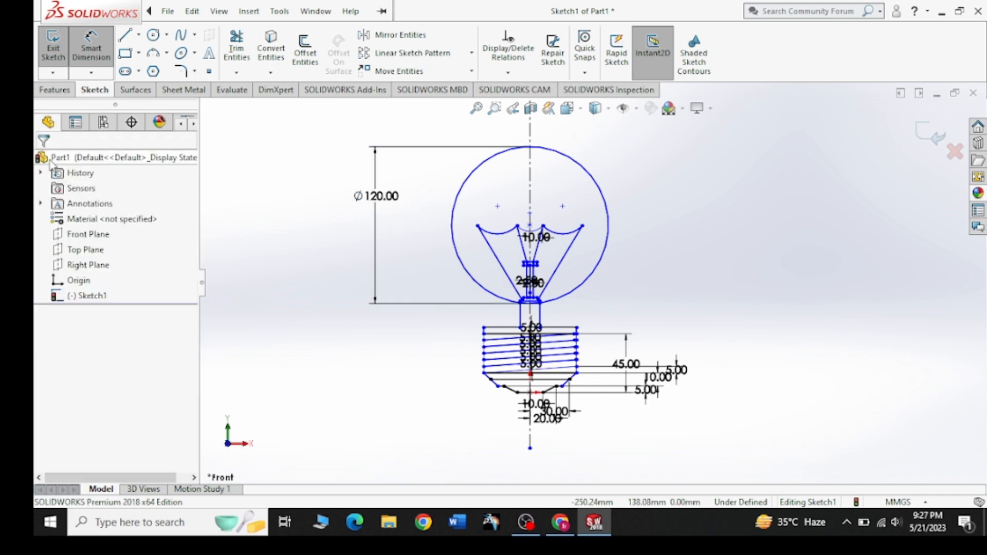
Draw an inward-curving three-point neck arc from the circle's lower left to the base's upper-left corner, 90° with a radius of about 25.15 mm
{"action": "left_click", "coordinate": [153, 53]}
{"action": "scroll", "coordinate": [494, 286], "scroll_direction": "down", "scroll_amount": 2}
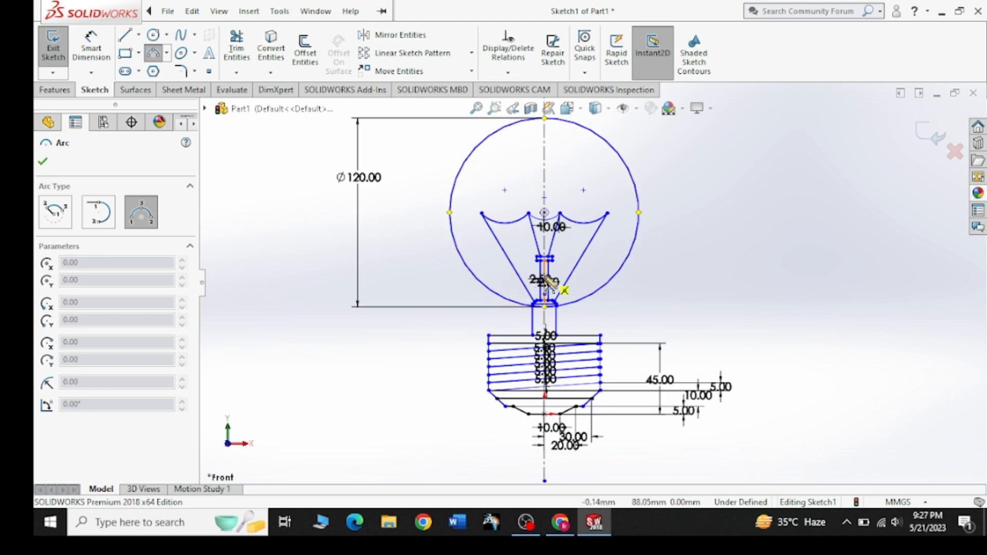
{"action": "left_click", "coordinate": [482, 286]}
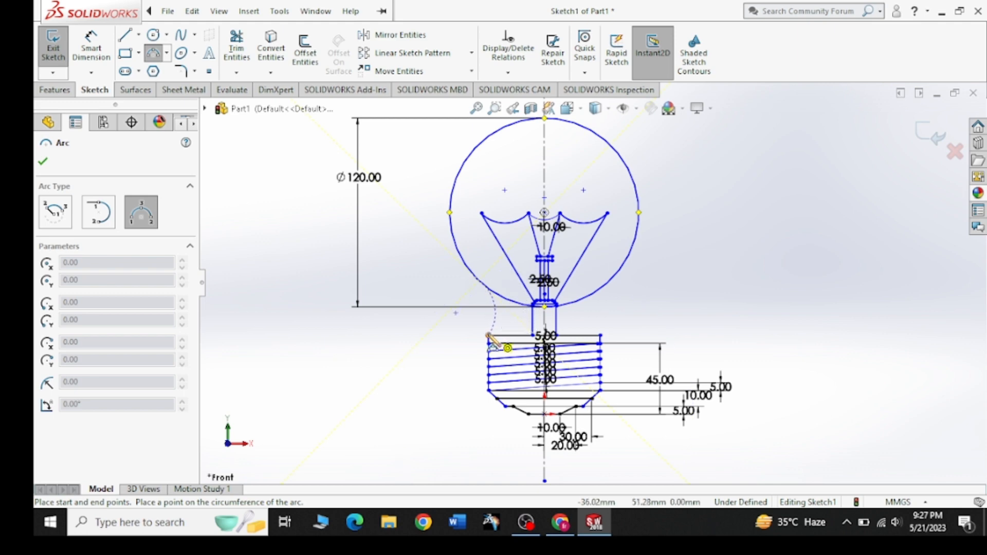
{"action": "left_click", "coordinate": [489, 335]}
{"action": "left_click", "coordinate": [494, 309]}
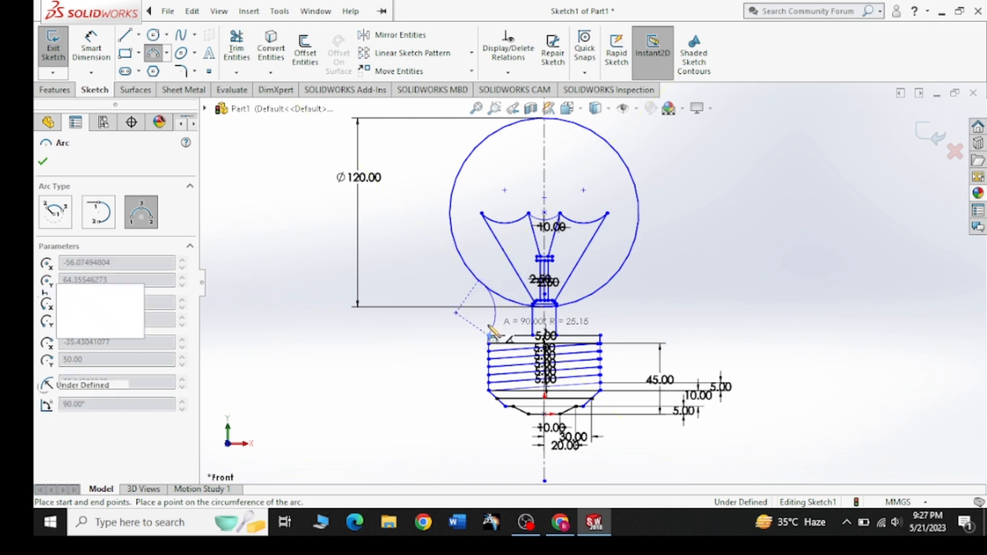
{"action": "key", "text": "Escape"}
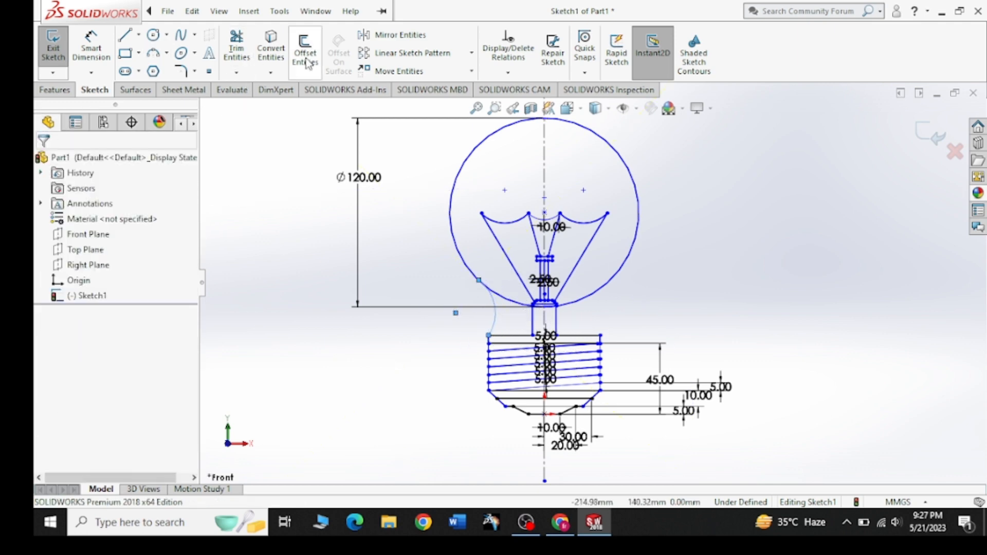
Mirror the left neck arc about the vertical centerline
{"action": "left_click", "coordinate": [382, 39]}
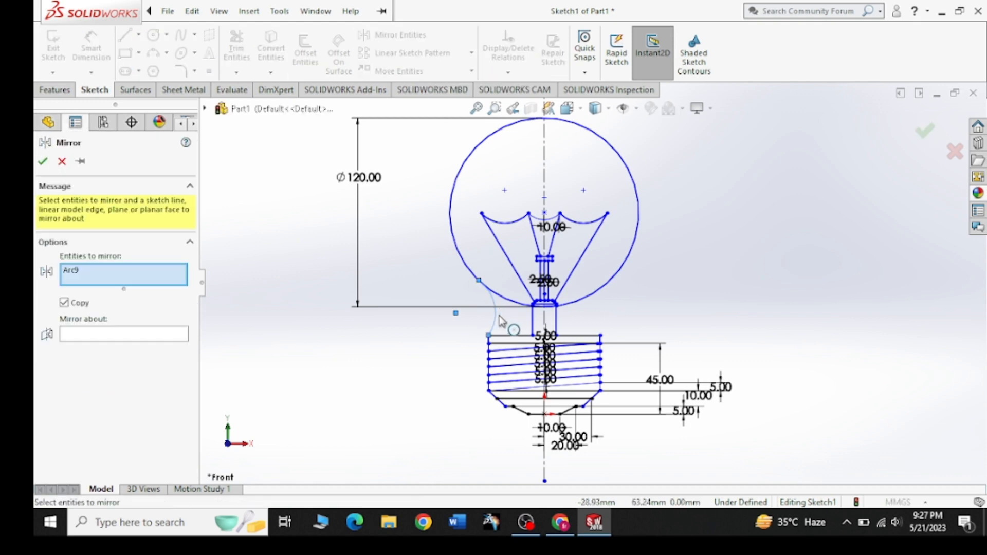
{"action": "left_click", "coordinate": [181, 333]}
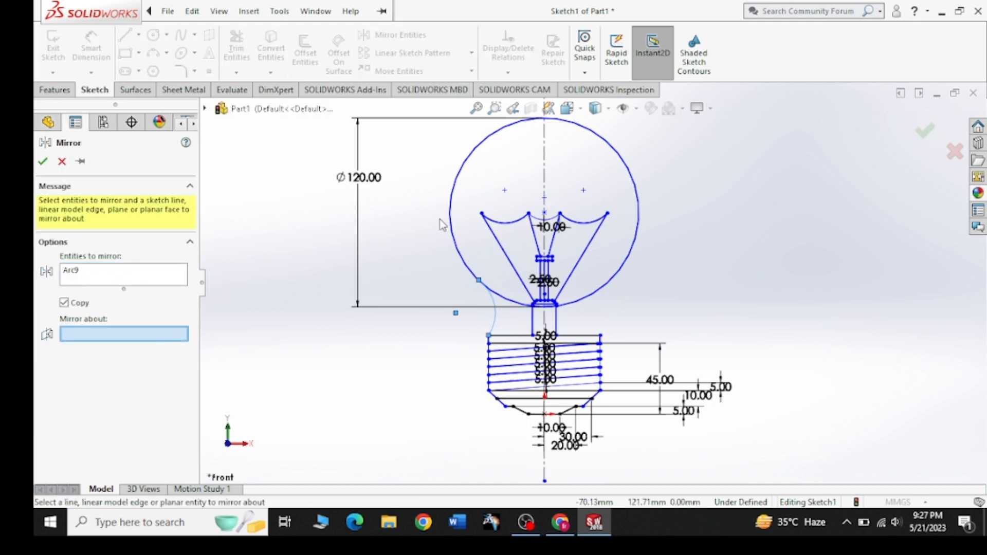
{"action": "left_click", "coordinate": [544, 177]}
{"action": "left_click", "coordinate": [43, 161]}
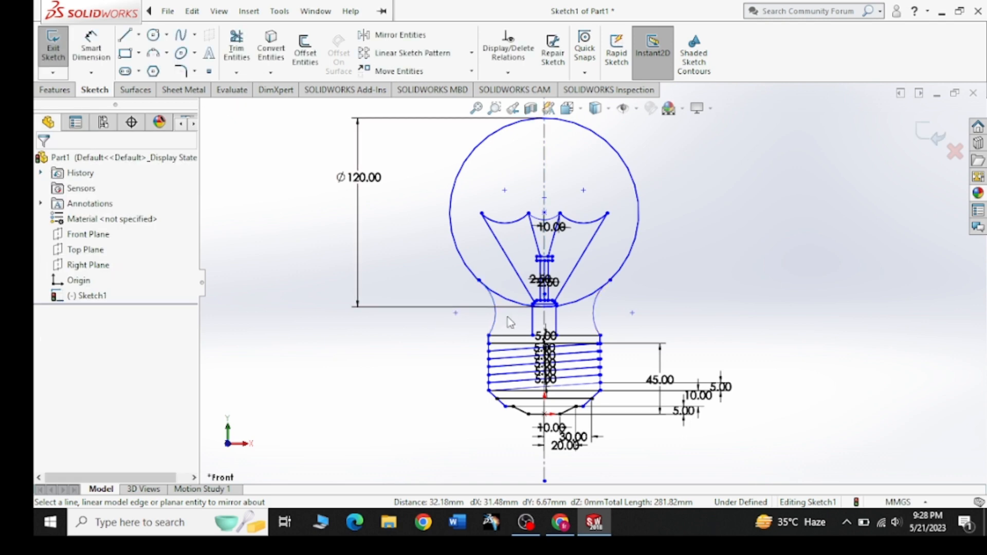
Power-trim the lower part of the bulb circle between the two neck arcs
{"action": "left_click", "coordinate": [237, 49]}
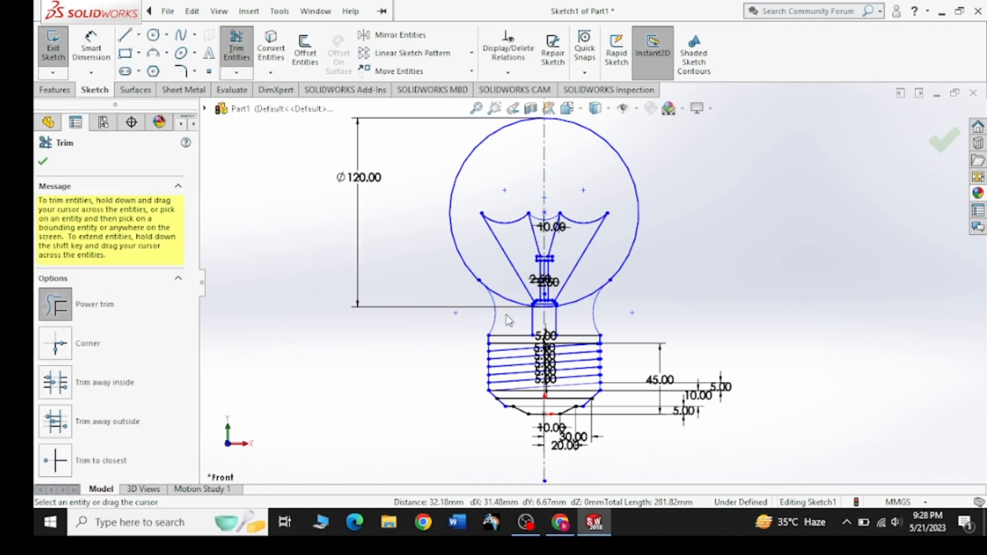
{"action": "left_click_drag", "start_coordinate": [506, 315], "coordinate": [512, 294]}
{"action": "left_click_drag", "start_coordinate": [586, 310], "coordinate": [556, 279]}
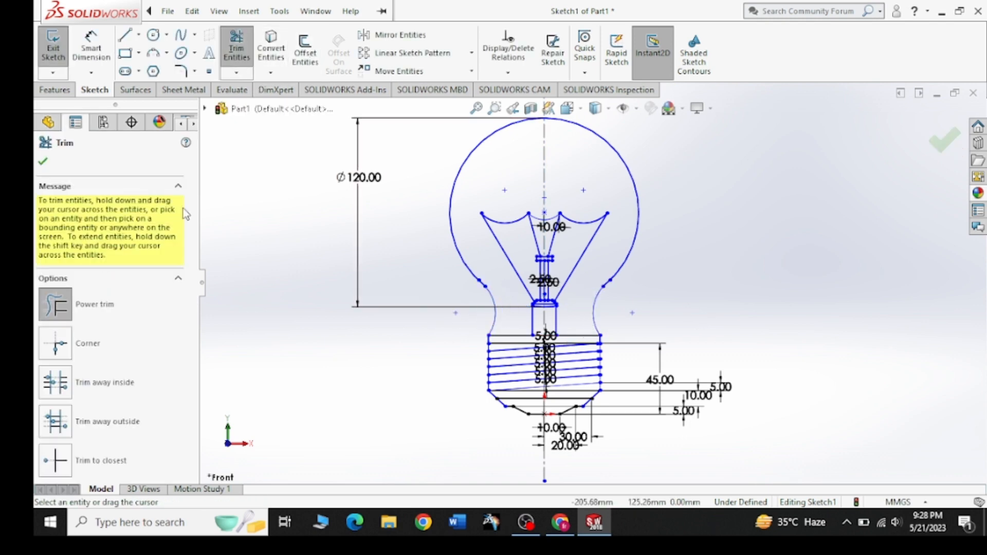
{"action": "left_click", "coordinate": [43, 161]}
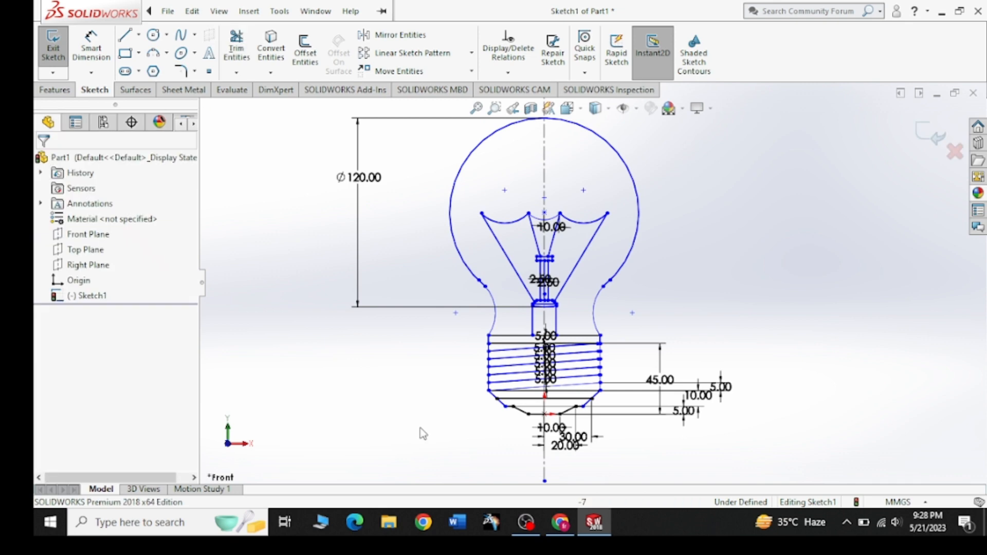
Check the reference drawing and merge the right neck arc's upper endpoint with the trimmed circle's end to remove the kink
{"action": "left_click", "coordinate": [560, 522]}
{"action": "left_click", "coordinate": [560, 522]}
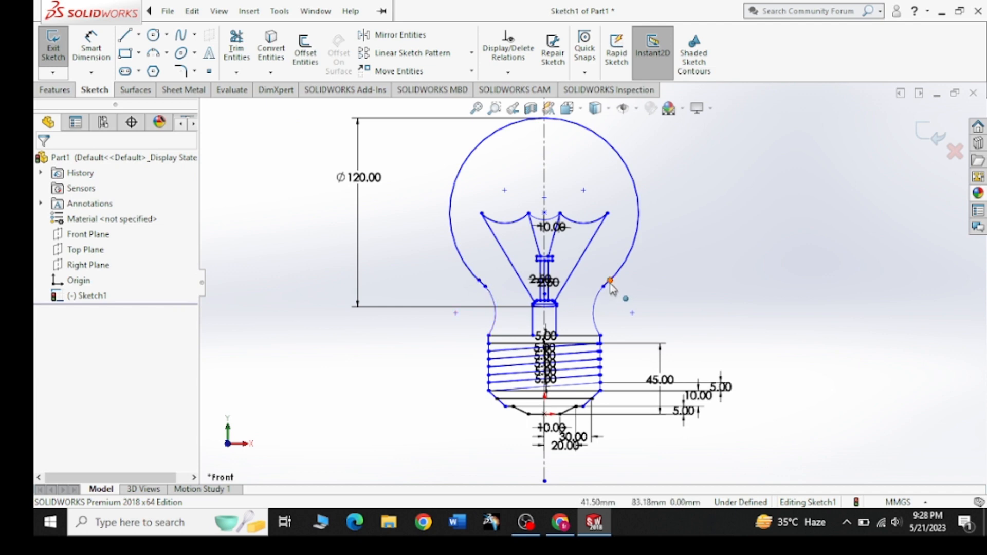
{"action": "mouse_move", "coordinate": [611, 284]}
{"action": "left_mouse_down"}
{"action": "mouse_move", "coordinate": [618, 276]}
{"action": "mouse_move", "coordinate": [606, 286]}
{"action": "left_mouse_up"}
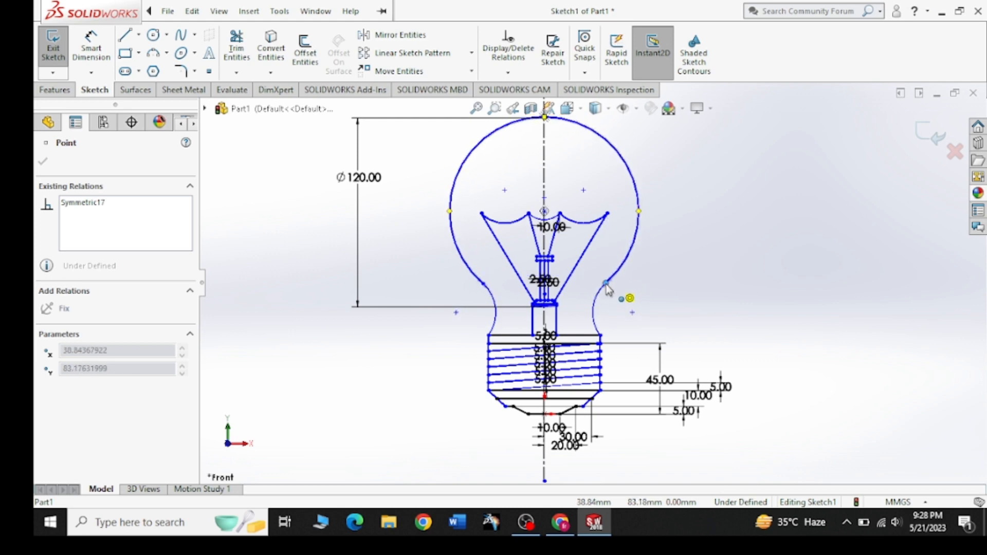
{"action": "left_click", "coordinate": [677, 278]}
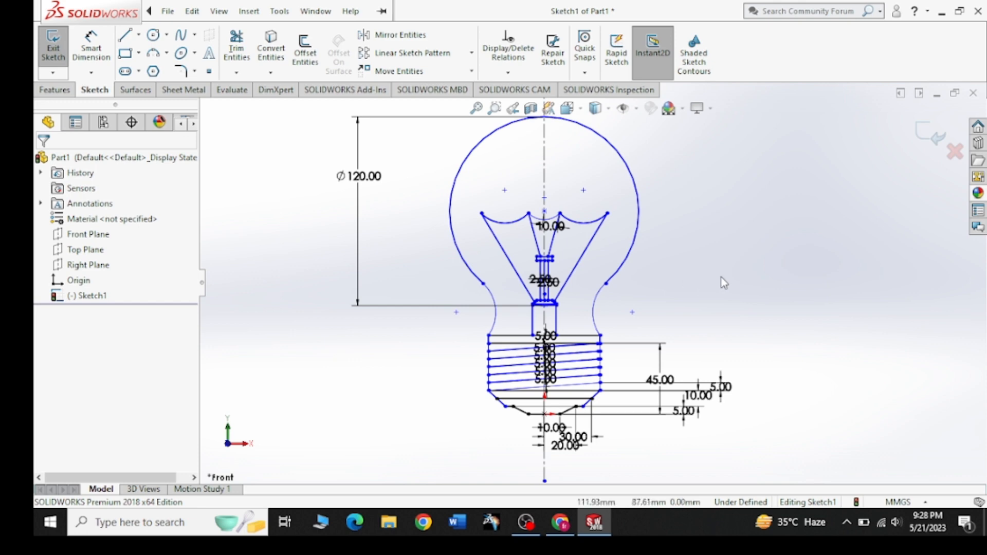
Hide the sketch dimensions and delete the vertical centerlines through the bulb and below the base
{"action": "left_click", "coordinate": [636, 108]}
{"action": "left_click", "coordinate": [622, 261]}
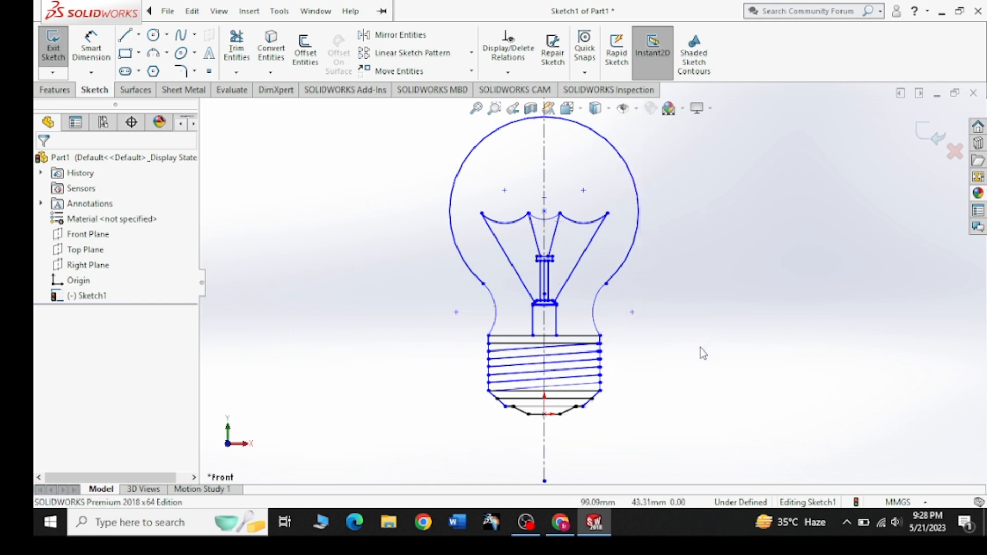
{"action": "left_click", "coordinate": [529, 179]}
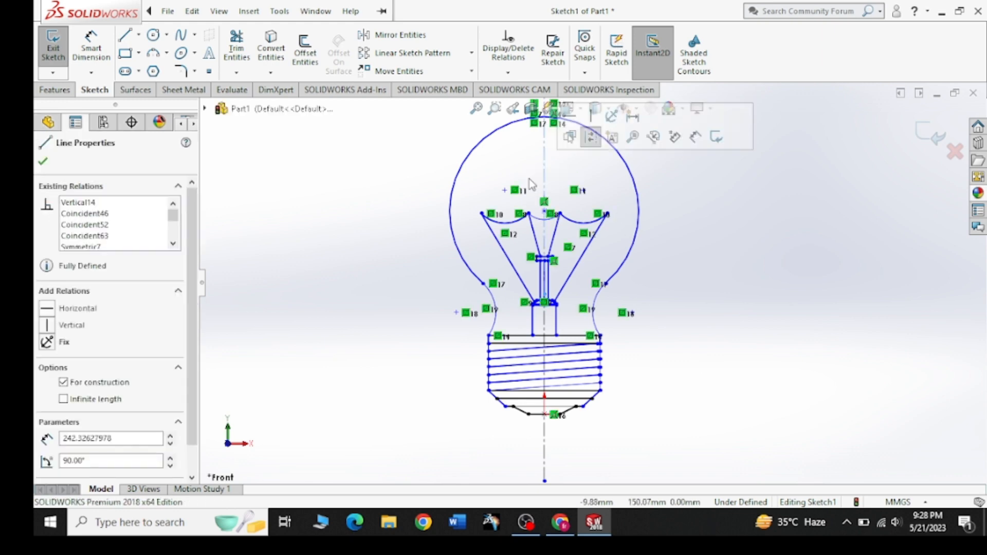
{"action": "key", "text": "Delete"}
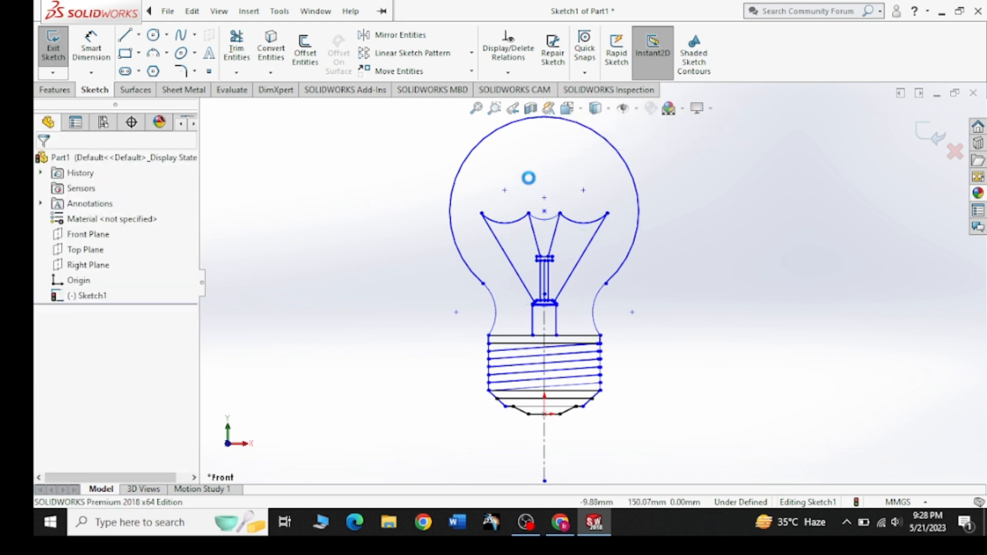
{"action": "left_click", "coordinate": [532, 450]}
{"action": "key", "text": "Delete"}
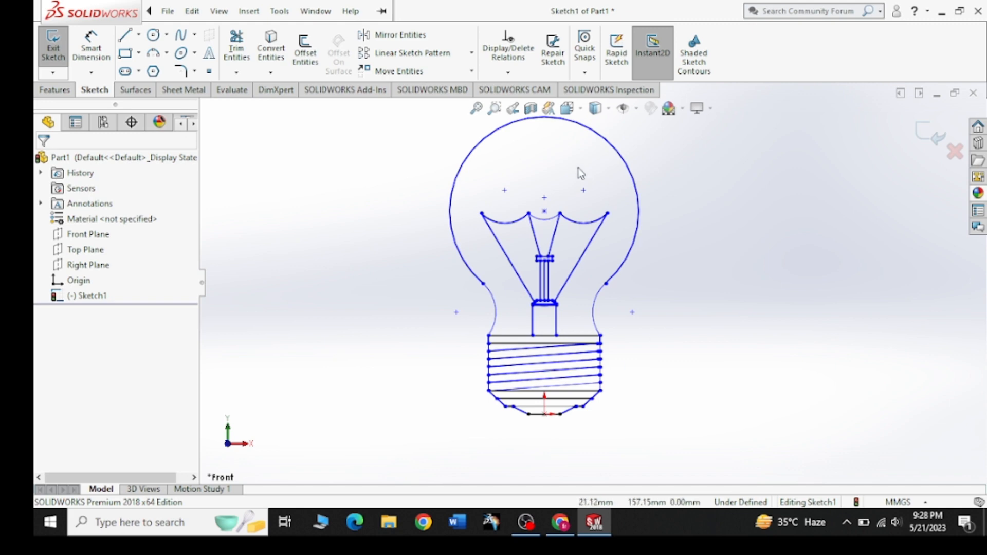
{"action": "scroll", "coordinate": [578, 168], "scroll_direction": "up", "scroll_amount": 1}
{"action": "scroll", "coordinate": [585, 168], "scroll_direction": "down", "scroll_amount": 1}
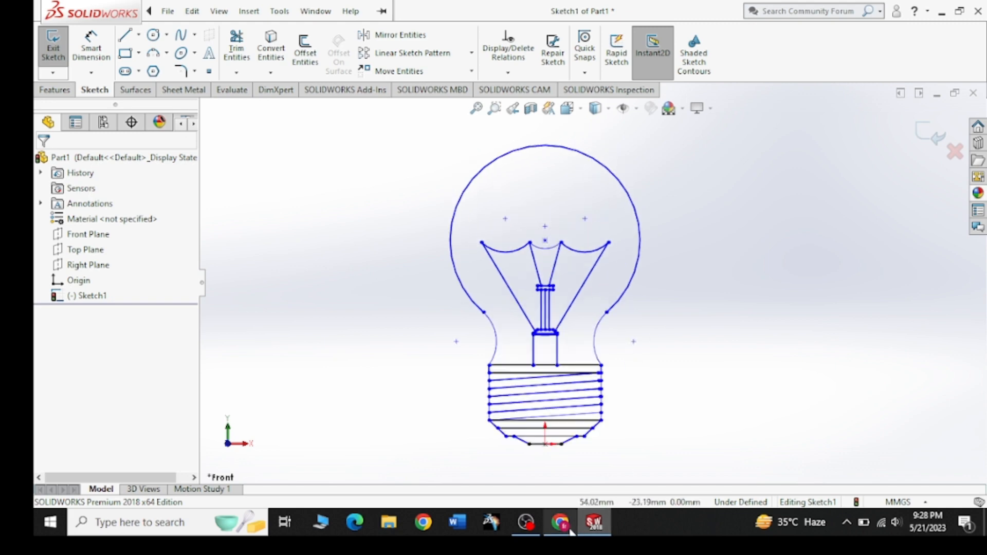